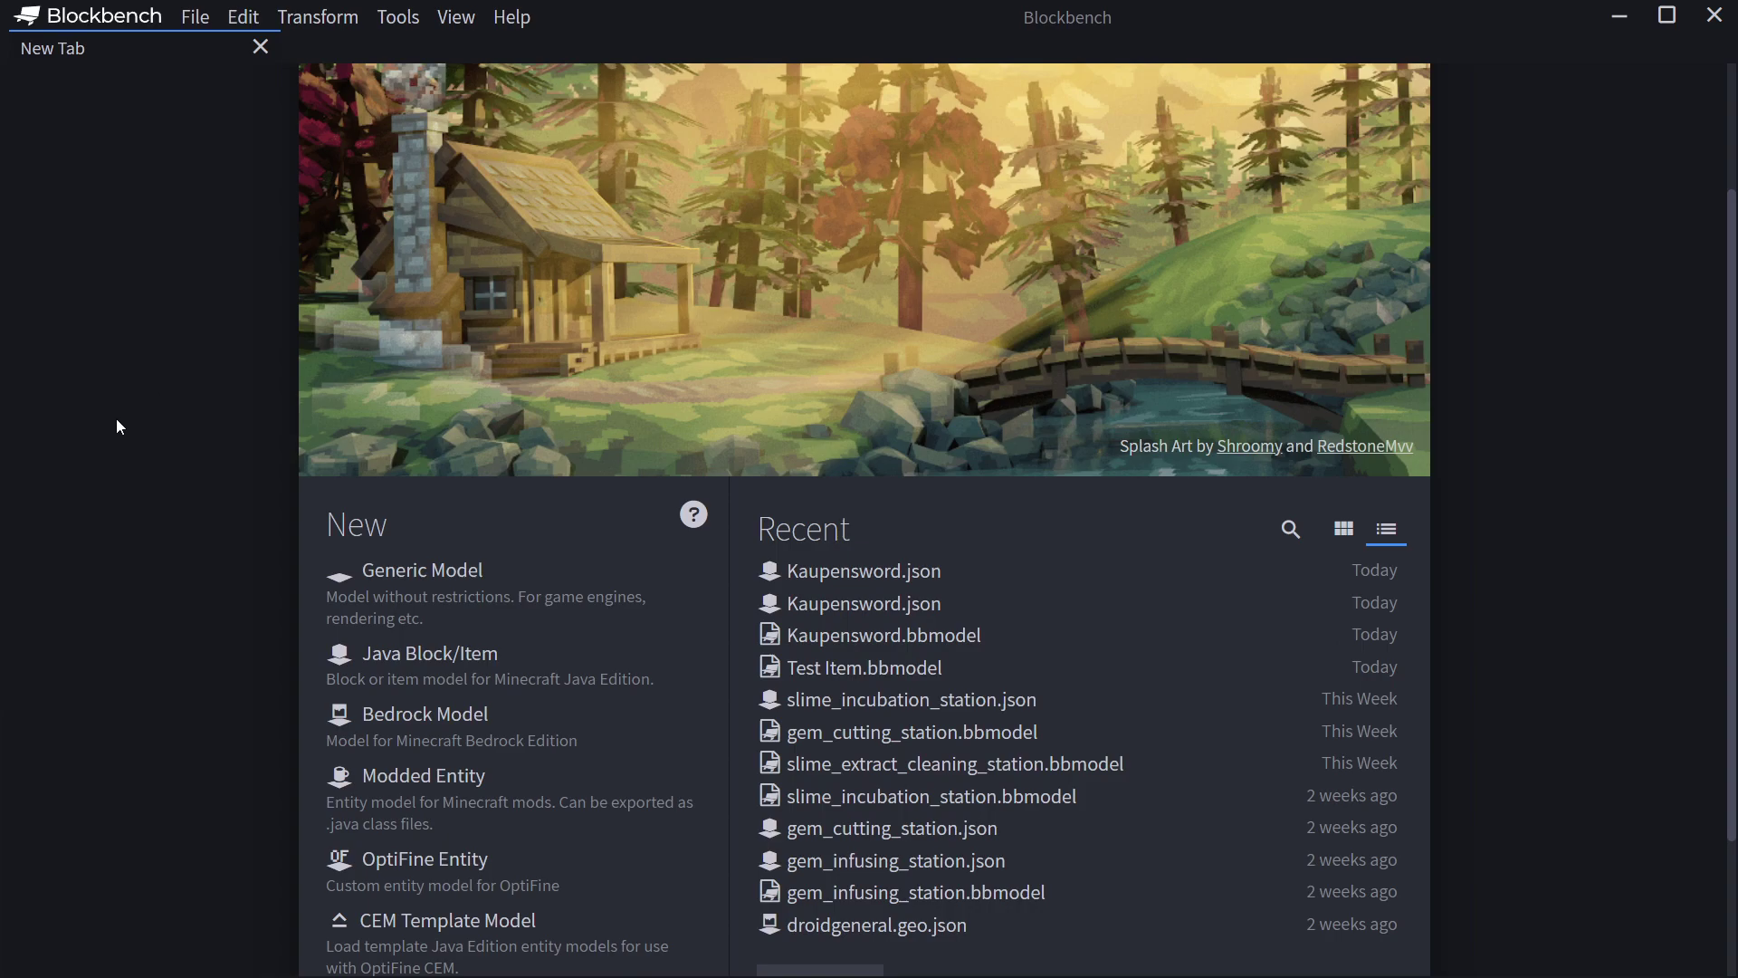
Create a Java Block/Item project named Gem Infusing Station with per-face UV and a 16 × 16 texture size.
click(417, 664)
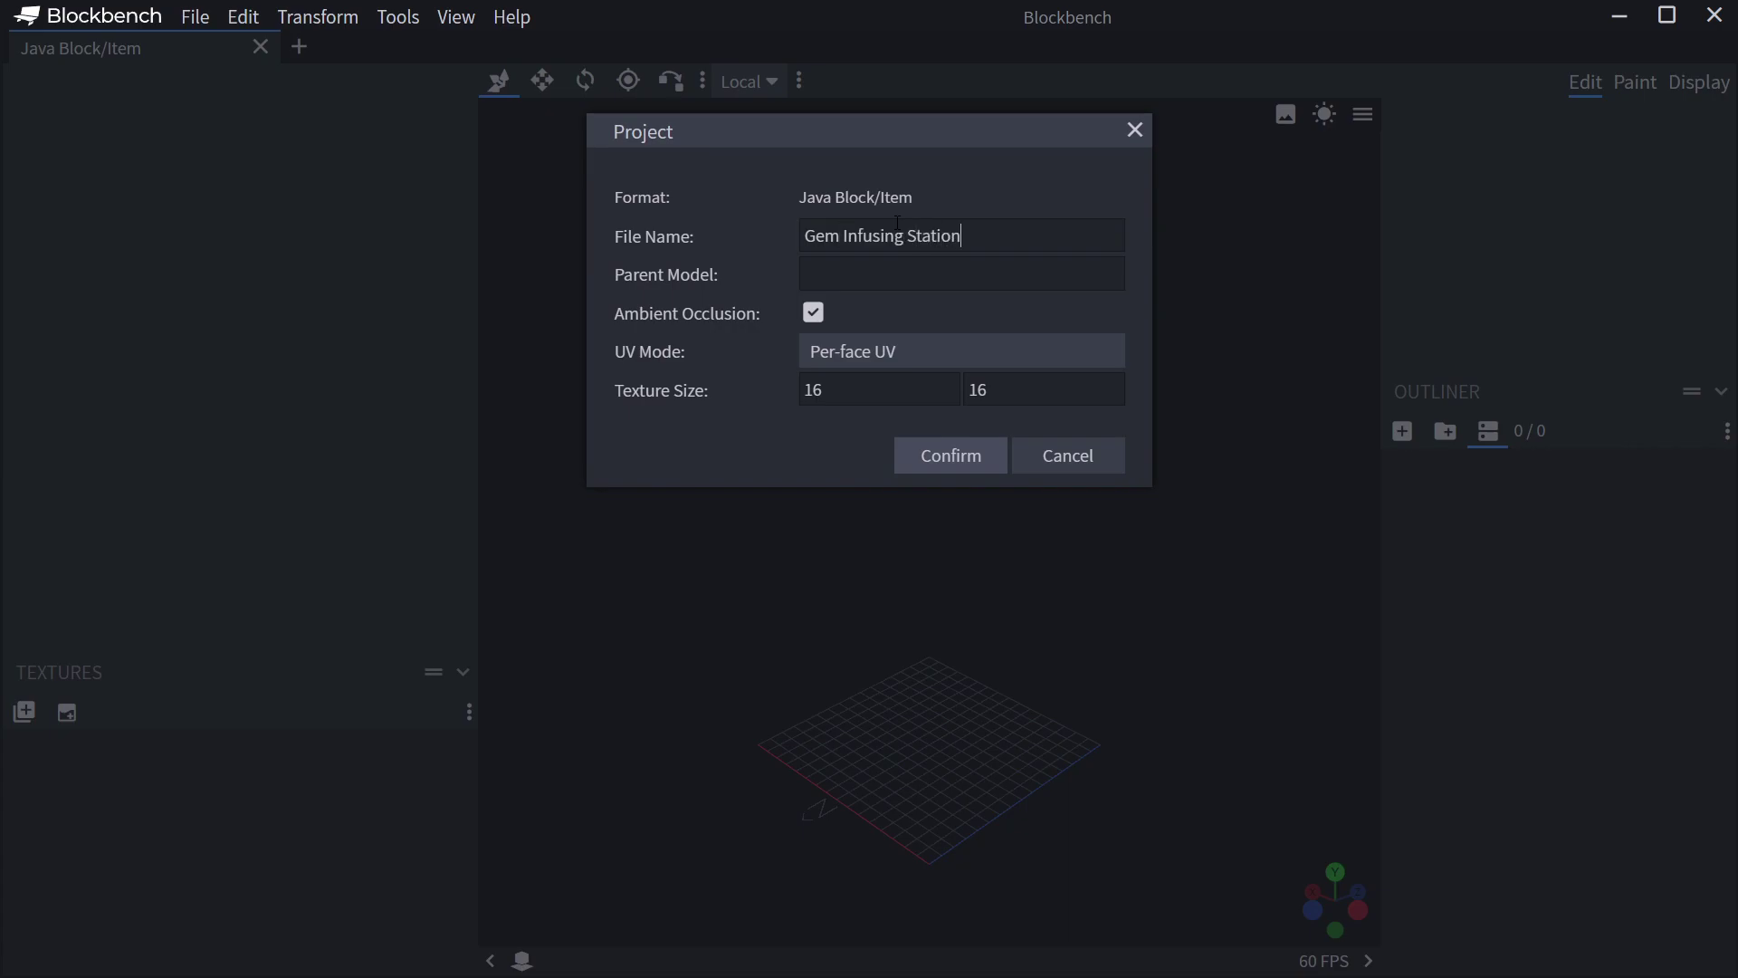
click(950, 456)
mouse_move(974, 557)
mouse_down()
mouse_move(1008, 751)
mouse_move(1067, 671)
mouse_move(1008, 587)
mouse_move(955, 569)
mouse_up()
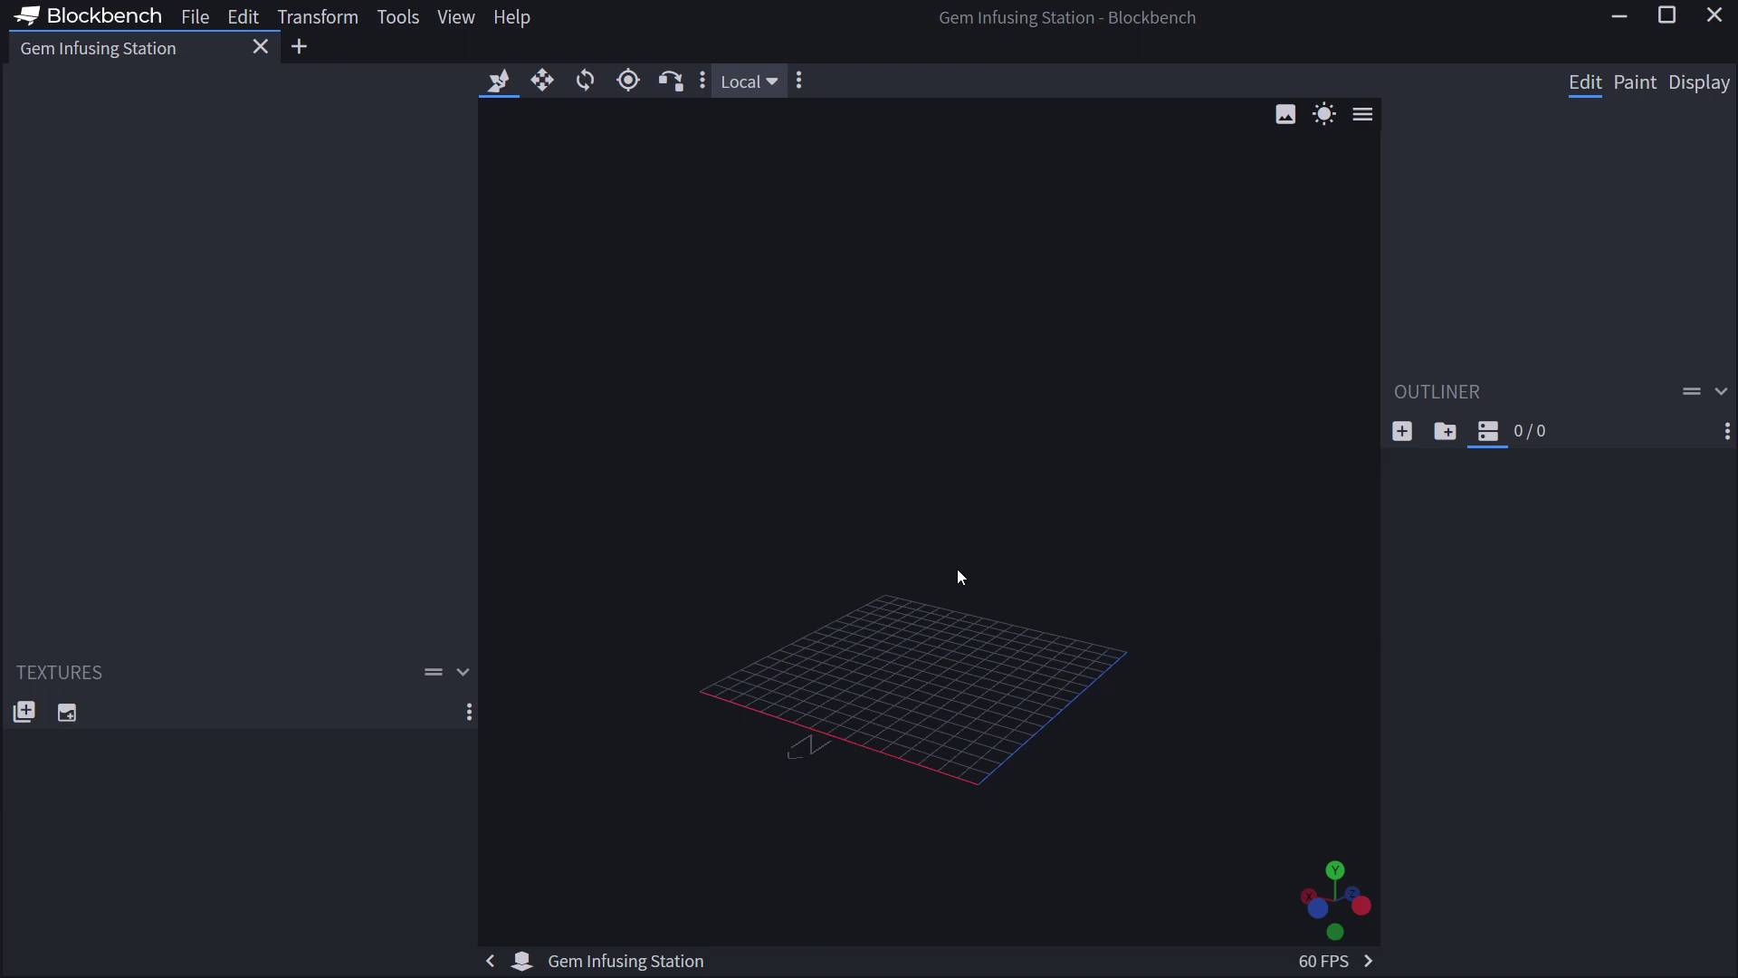
Add a cube at the origin and enlarge it to 16 × 17 × 16.
click(1402, 431)
drag(976, 658, 987, 274)
drag(882, 576, 625, 534)
drag(1242, 558, 1046, 554)
drag(936, 524, 1257, 565)
drag(1242, 687, 1238, 351)
click(1612, 799)
scroll(688, 752, down, 3)
drag(679, 757, 749, 744)
click(916, 470)
drag(923, 402, 925, 386)
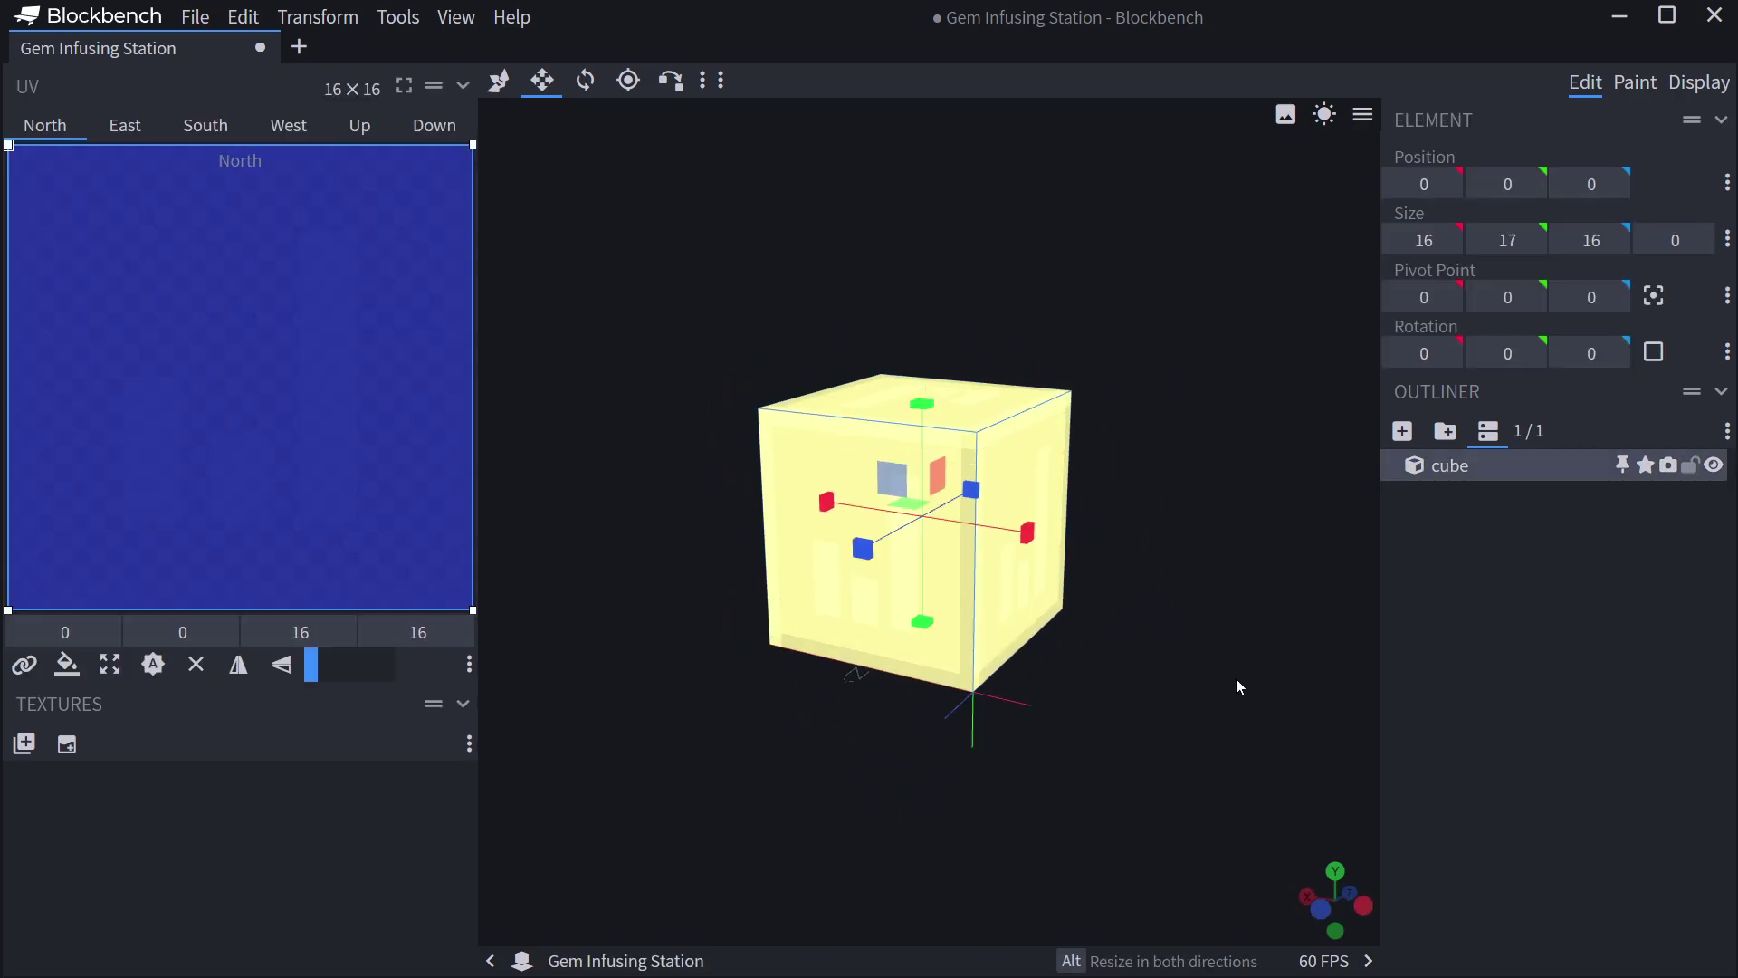
Reduce the cube's height to 16 so it fills one full block.
click(1342, 668)
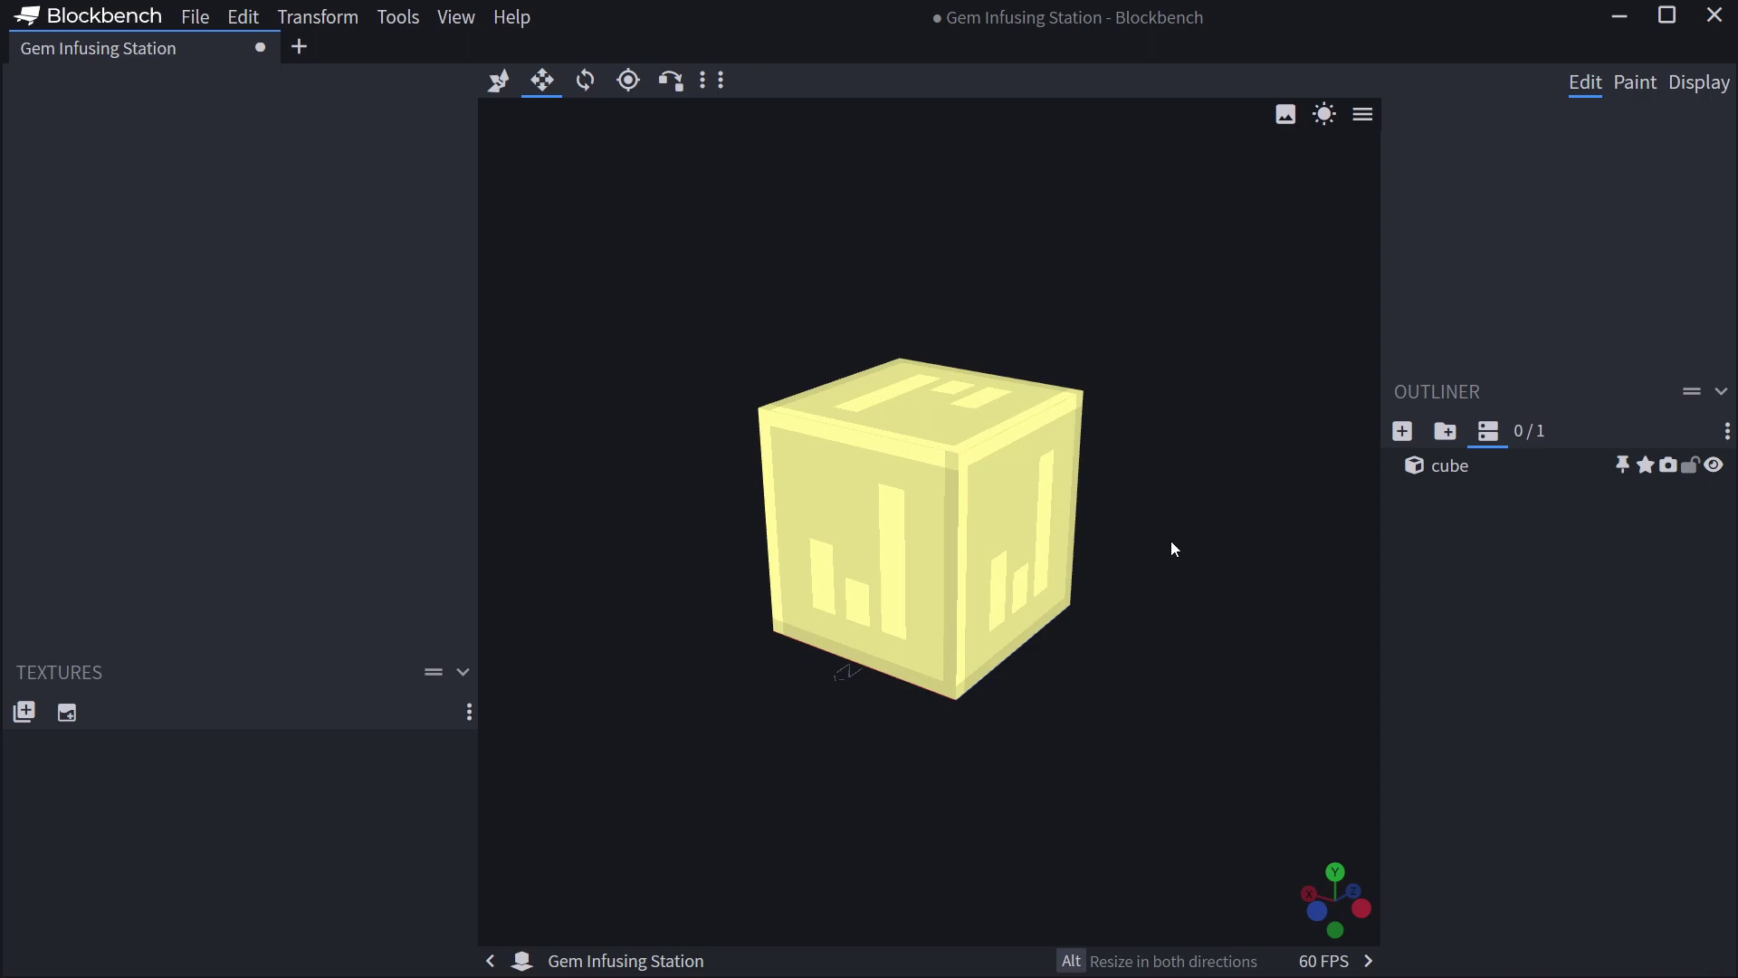
click(1046, 438)
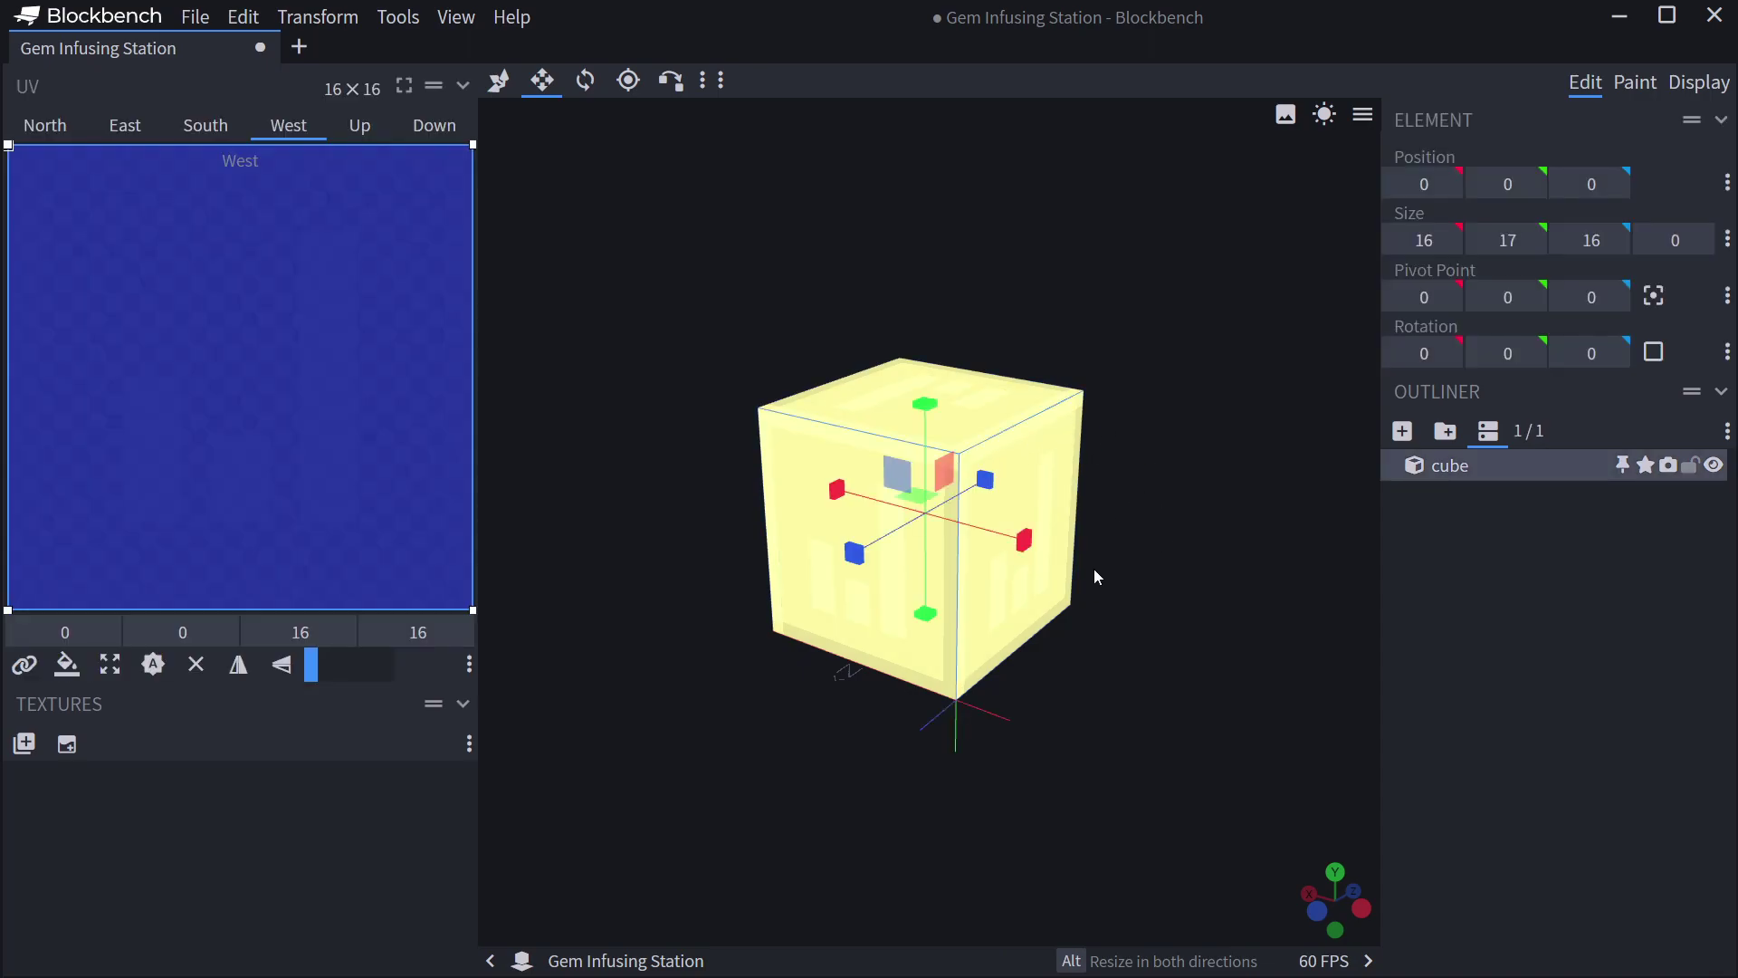
drag(924, 403, 925, 411)
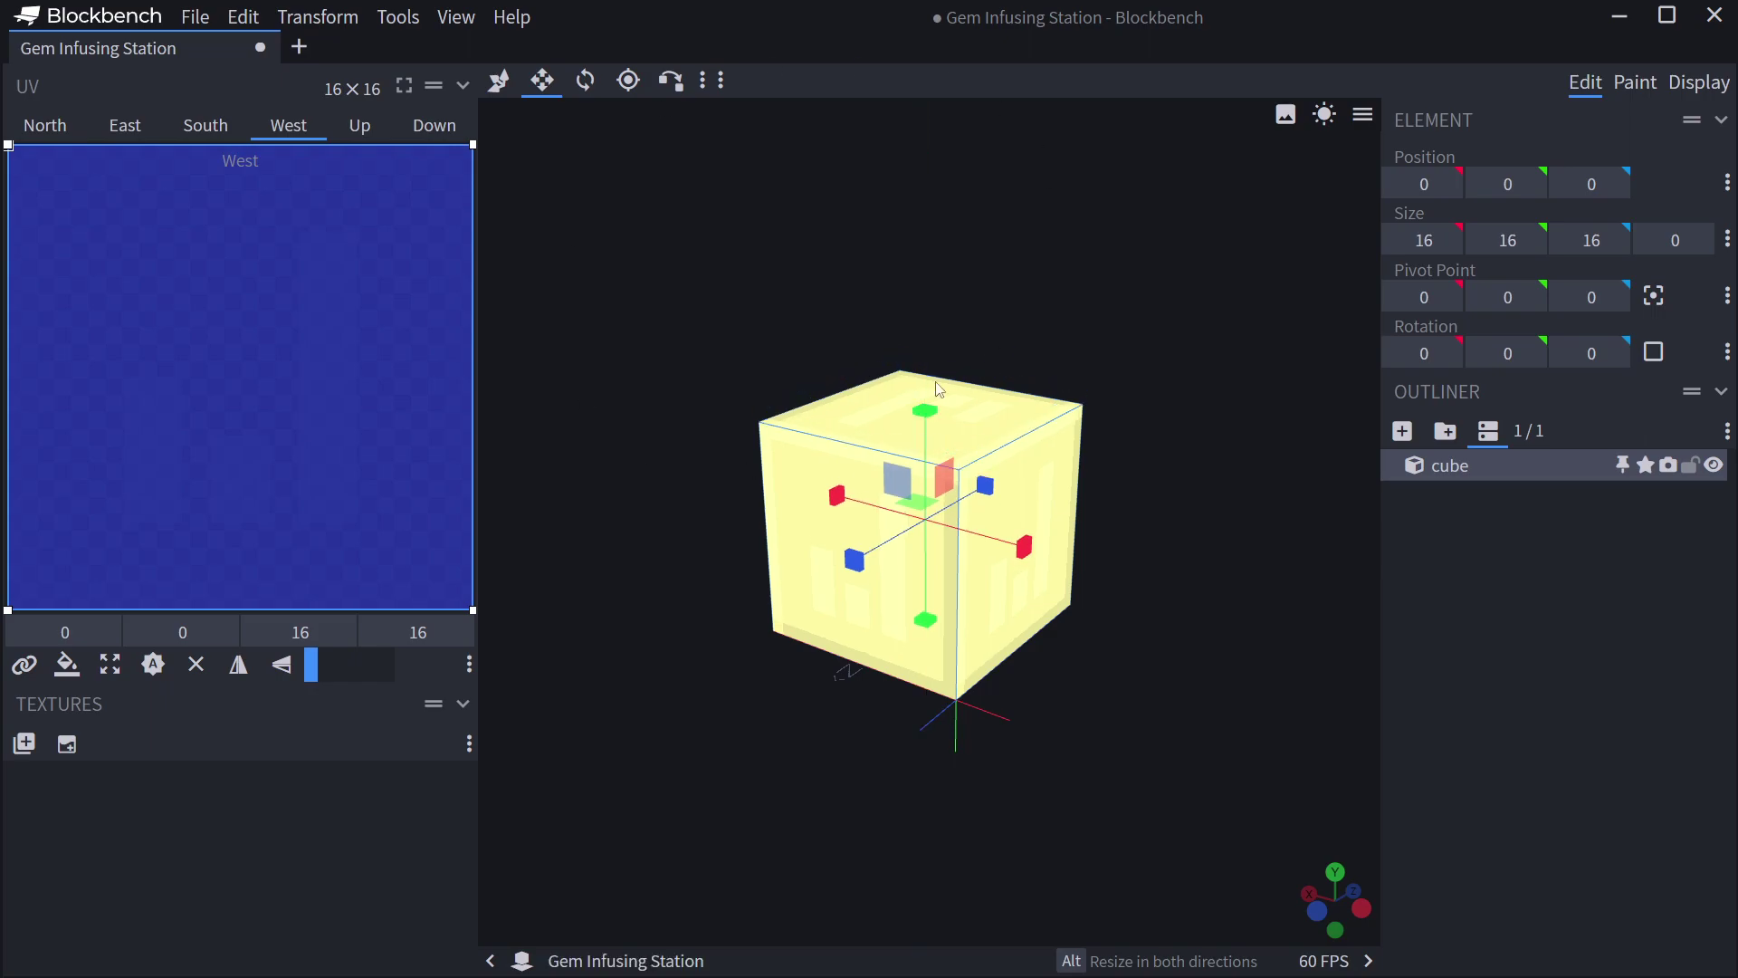
Shrink the cube to a 2 × 4 × 16 bar along one edge of the grid.
scroll(1316, 163, up, 2)
drag(1091, 620, 1177, 730)
drag(1016, 519, 897, 509)
drag(800, 390, 797, 588)
scroll(989, 740, up, 4)
drag(988, 741, 806, 702)
Duplicate the bar to the opposite grid edge at X 0 and shorten both bars to 2 × 4 × 2 corner legs.
key(ctrl+d)
drag(908, 558, 974, 700)
key(s)
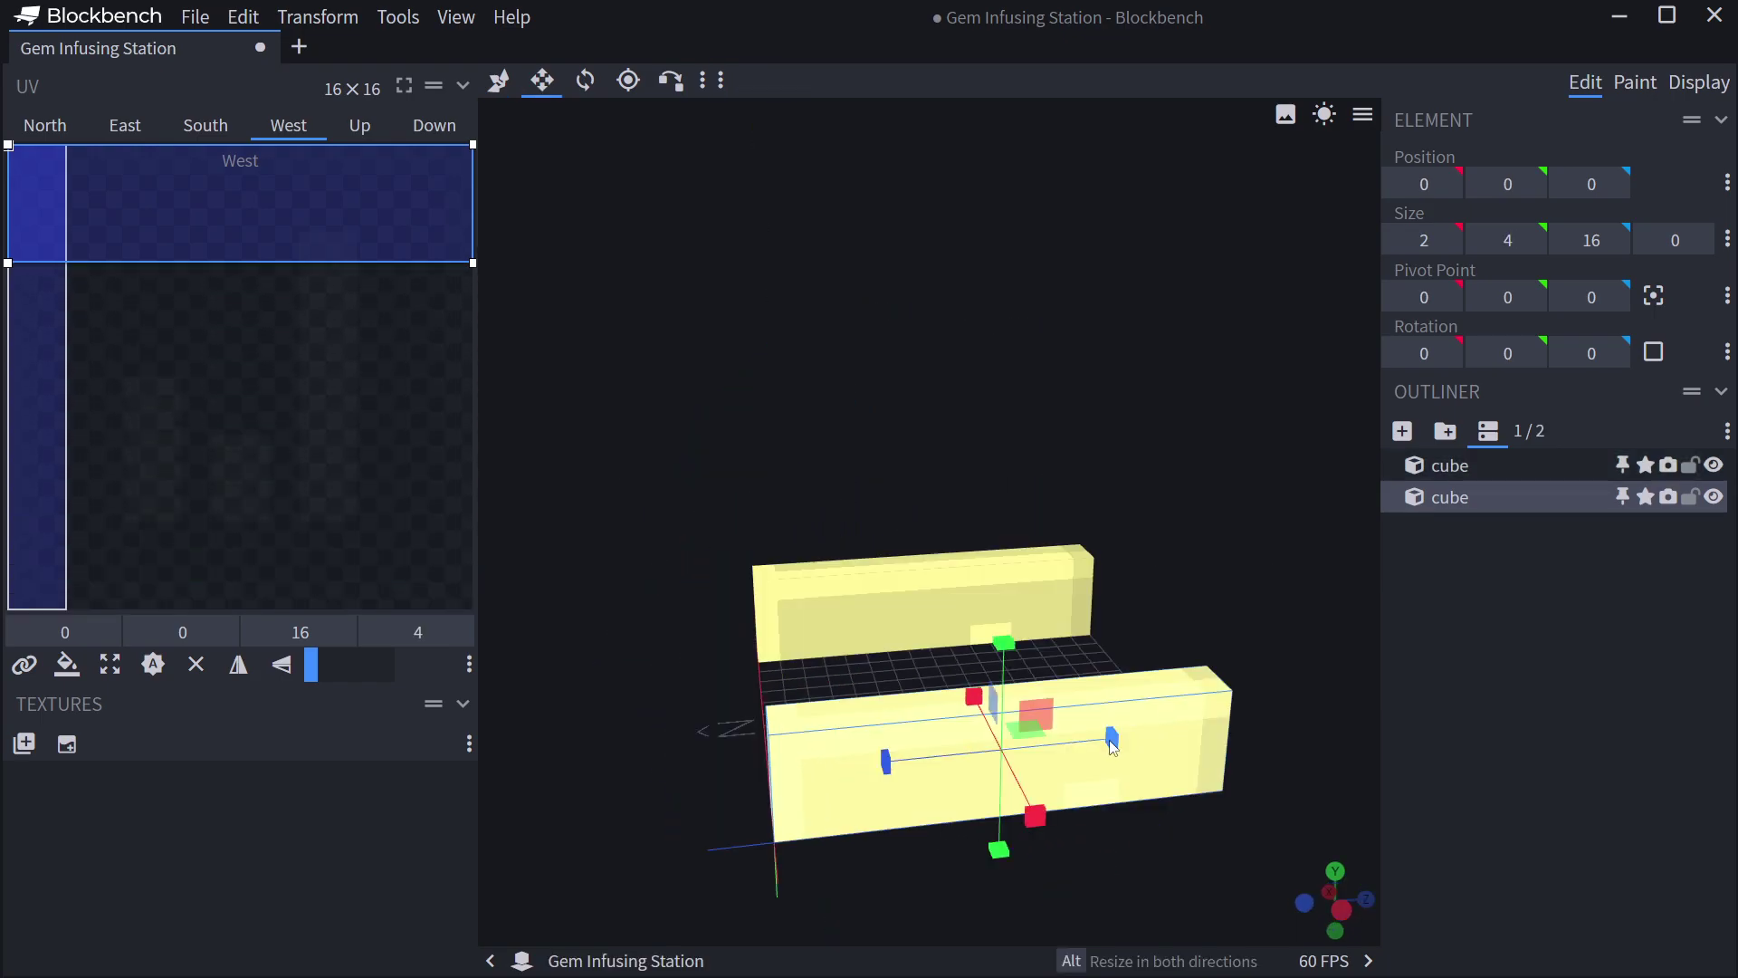
drag(1113, 739, 714, 758)
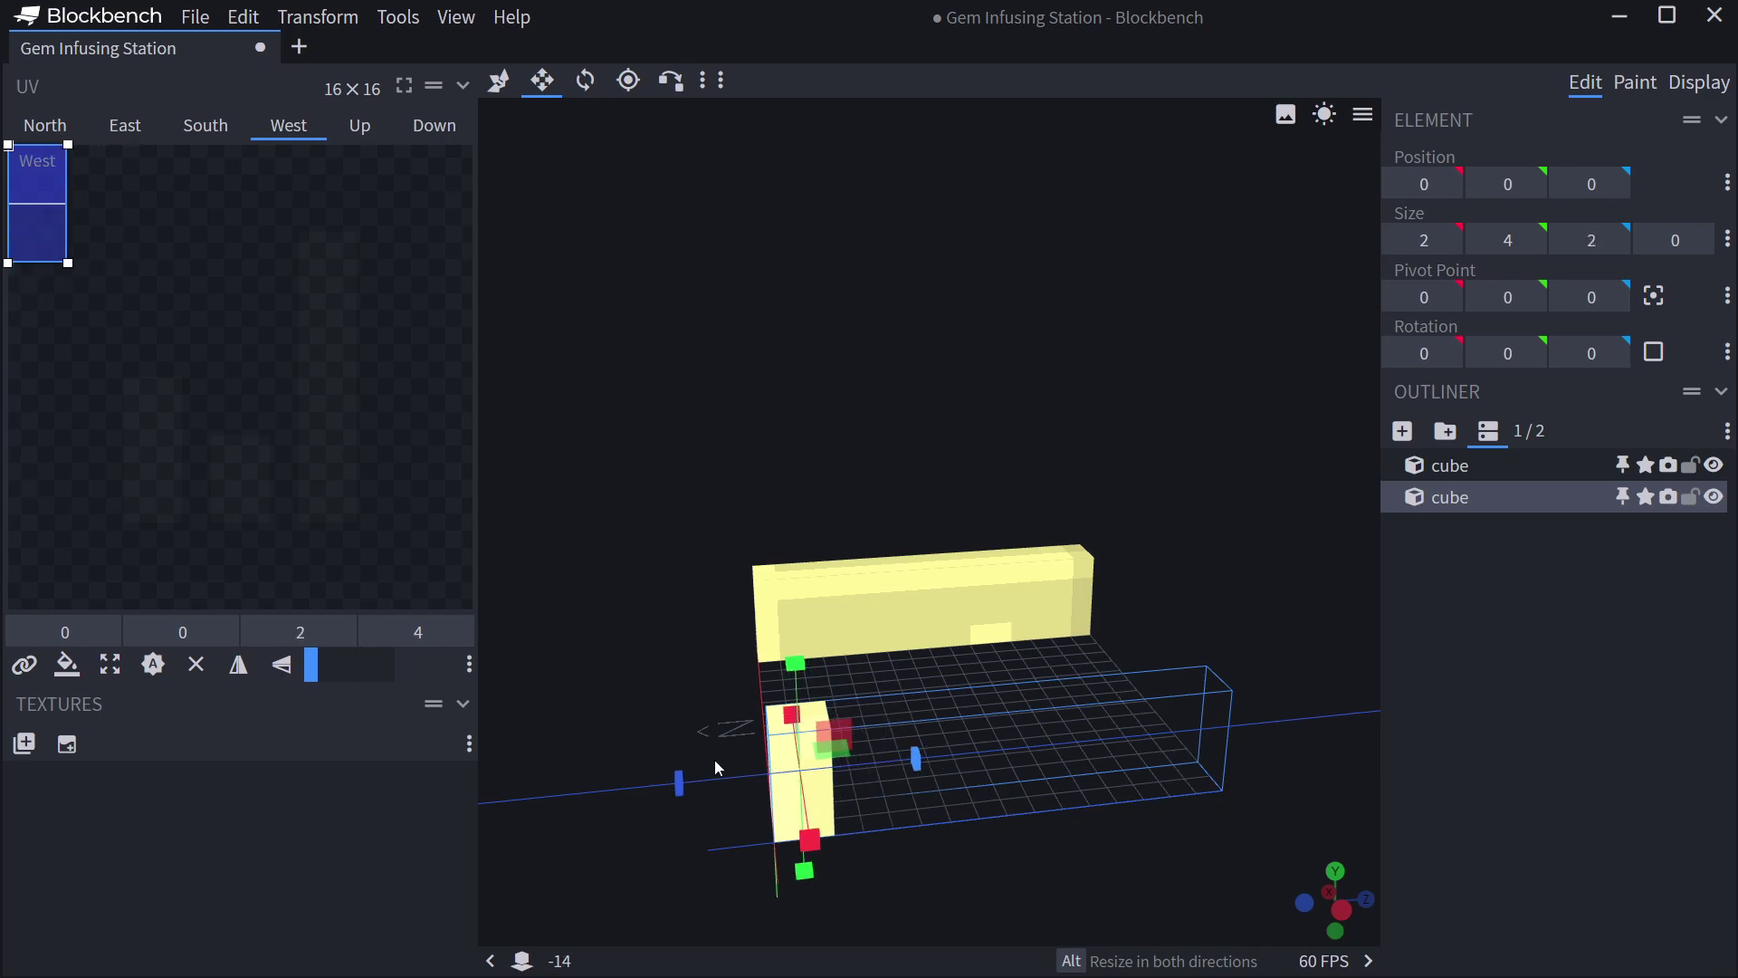
click(942, 621)
drag(1032, 596, 743, 611)
mouse_move(969, 789)
mouse_down()
mouse_move(933, 731)
mouse_move(965, 769)
mouse_up()
Duplicate the leg at X 14 to Z 14, and copy that one across to X 0 for the fourth corner.
key(ctrl+d)
drag(913, 578, 1200, 588)
key(ctrl+d)
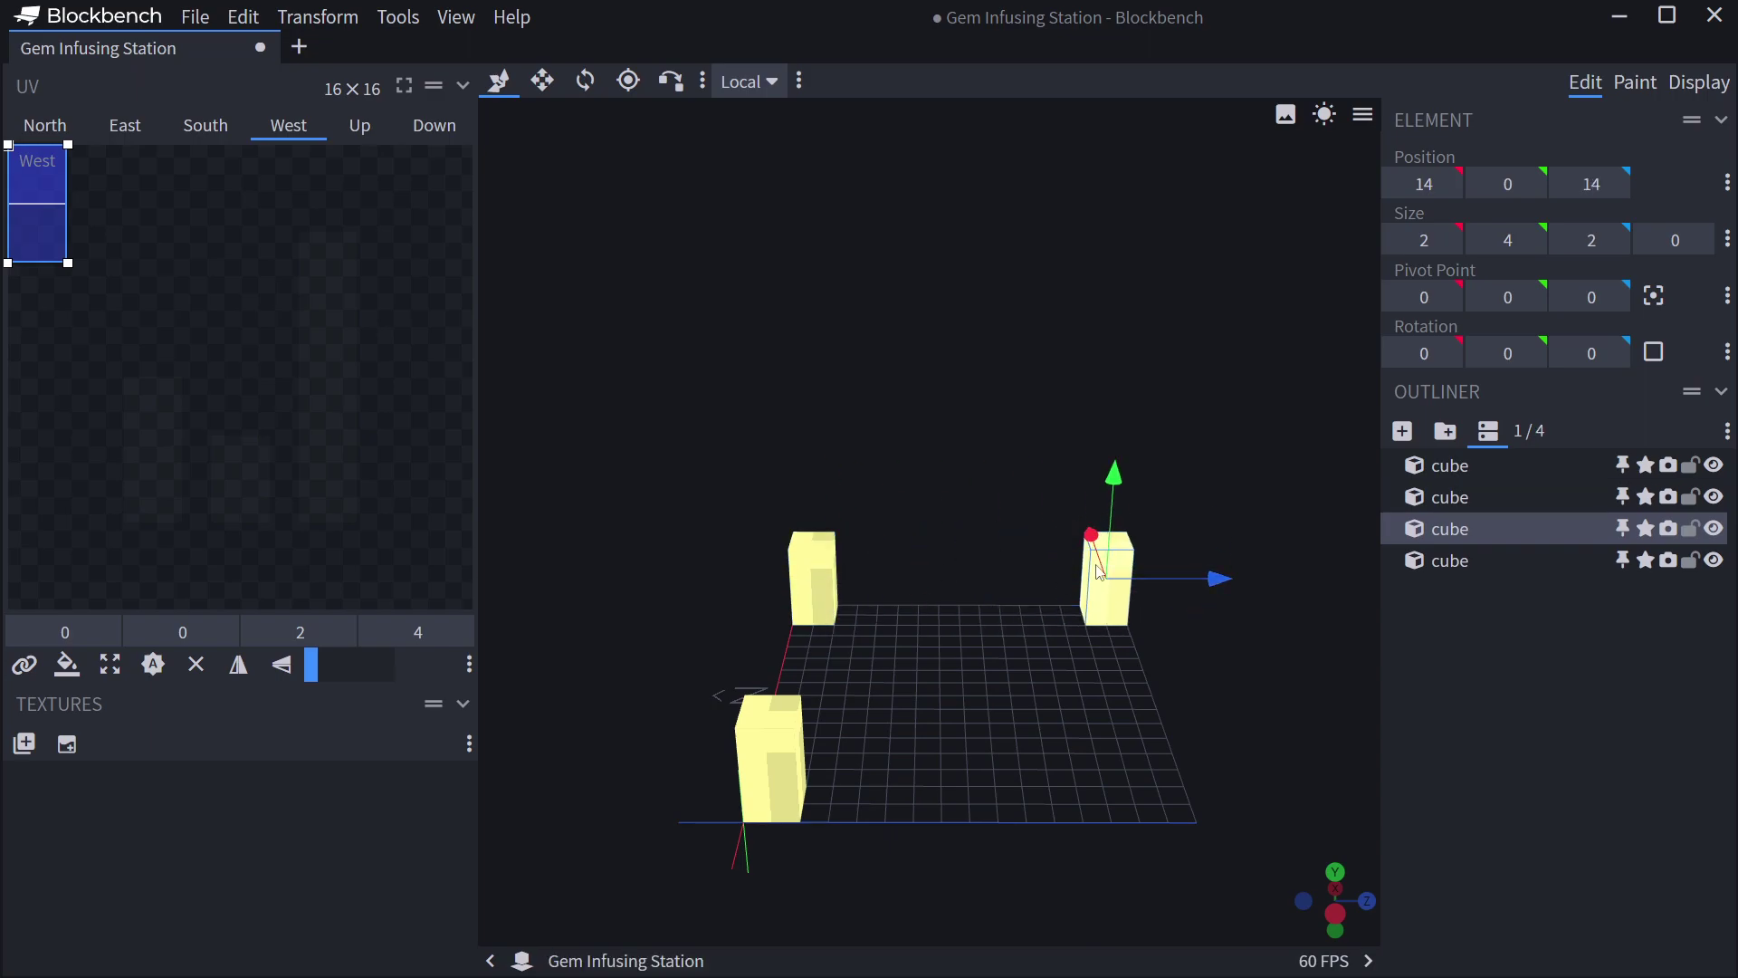
drag(1093, 540, 1114, 695)
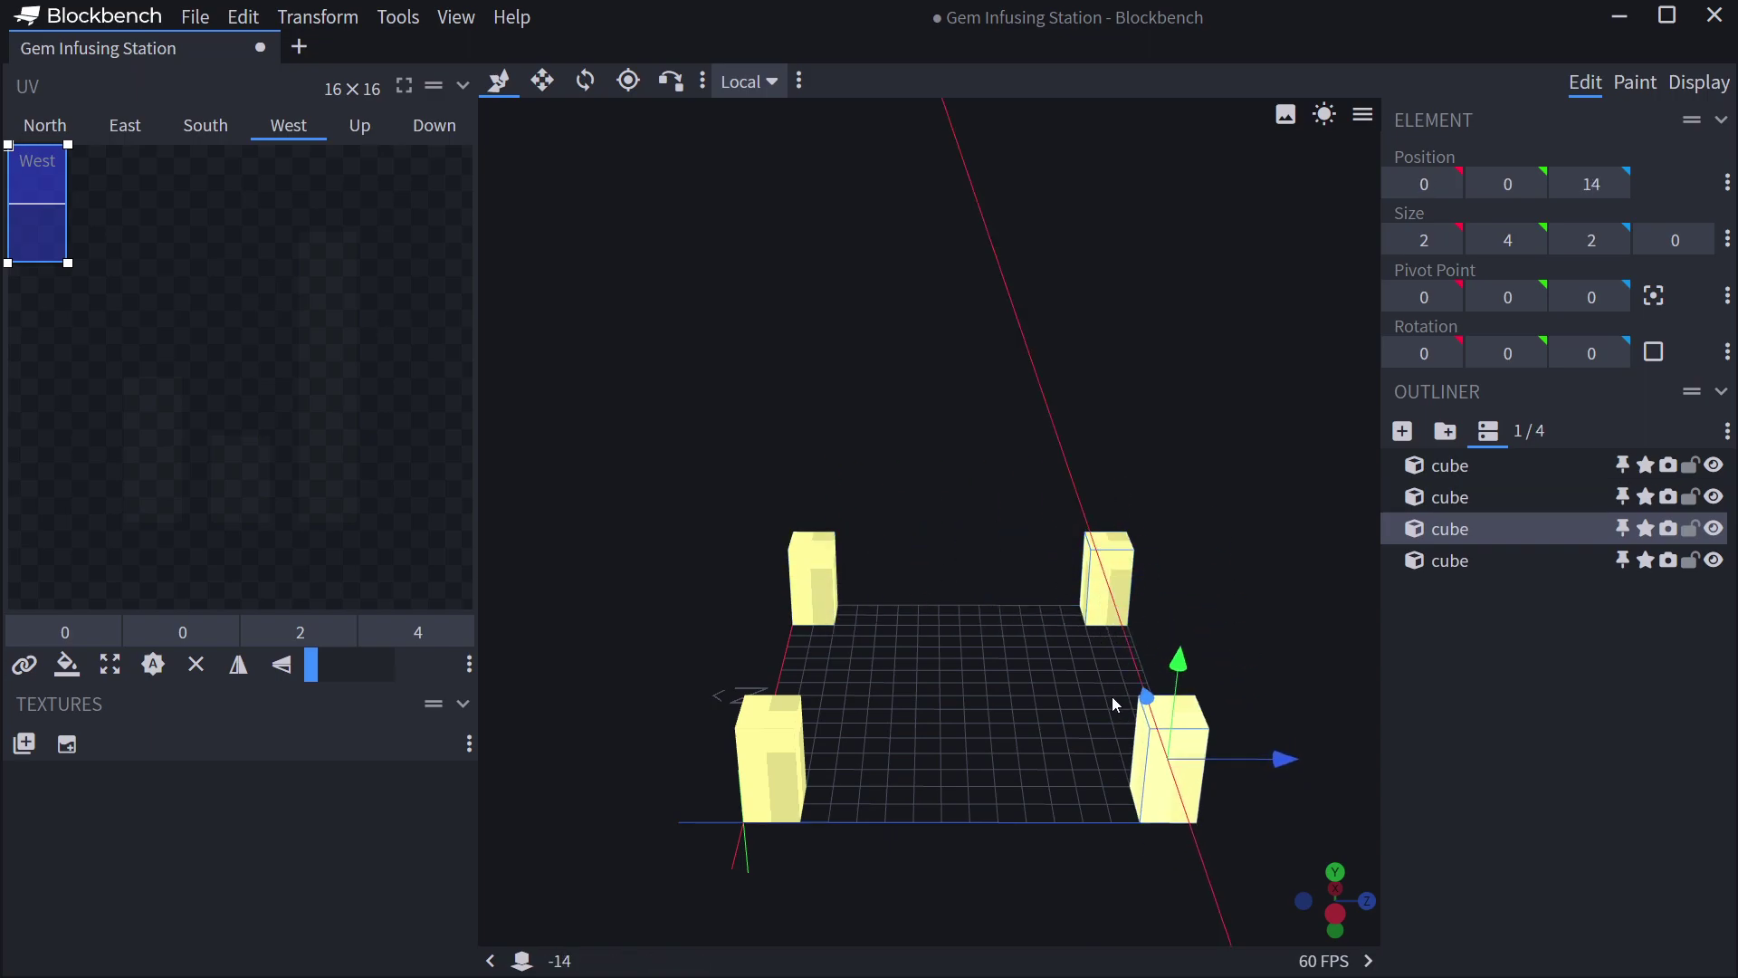
Create a new group and move all four leg cubes into it.
click(1505, 758)
click(1444, 431)
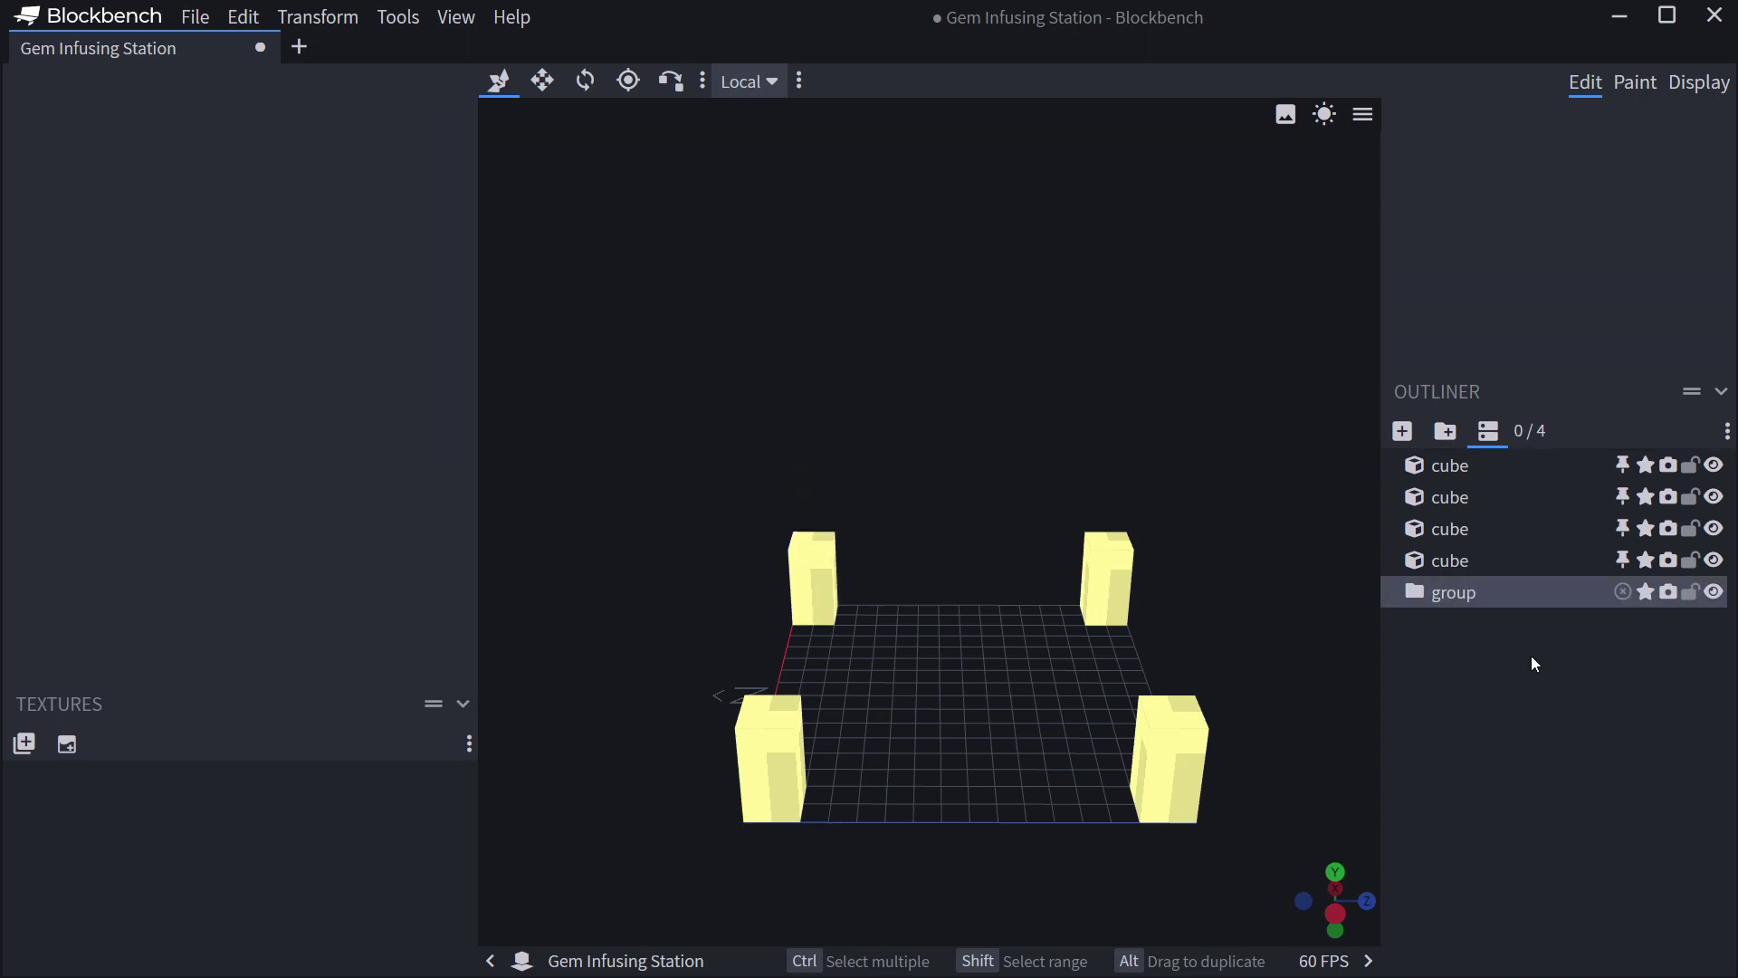
click(1464, 561)
shift+click(1449, 469)
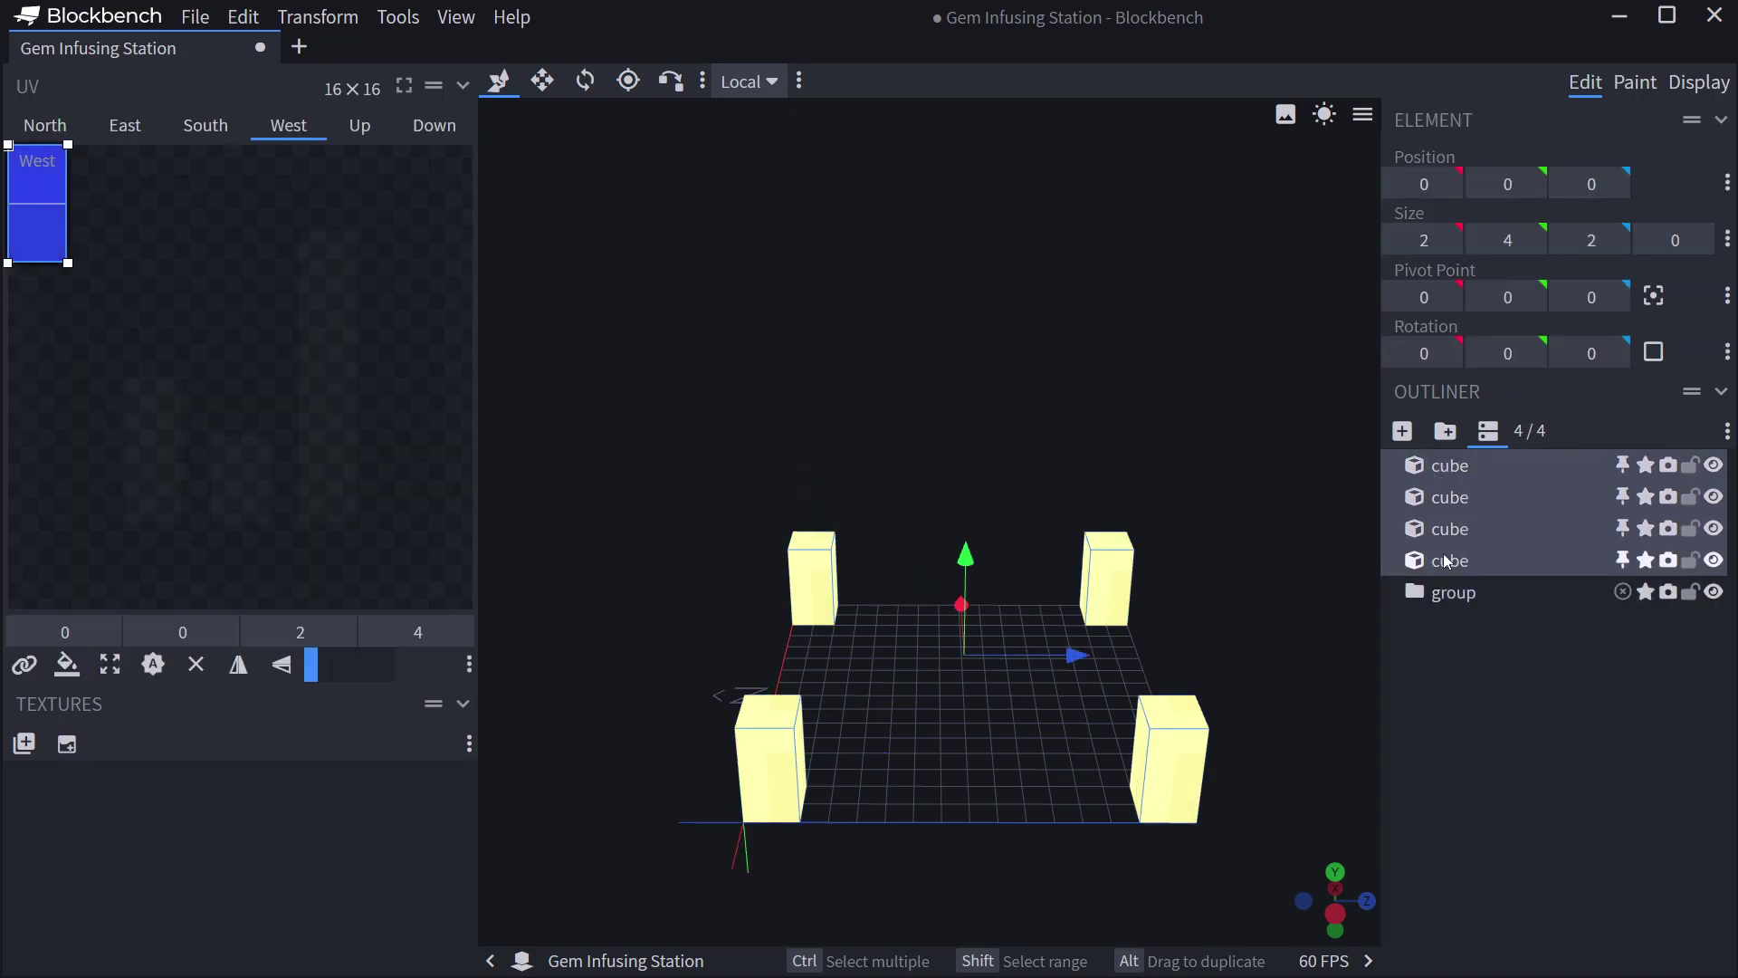
click(1483, 559)
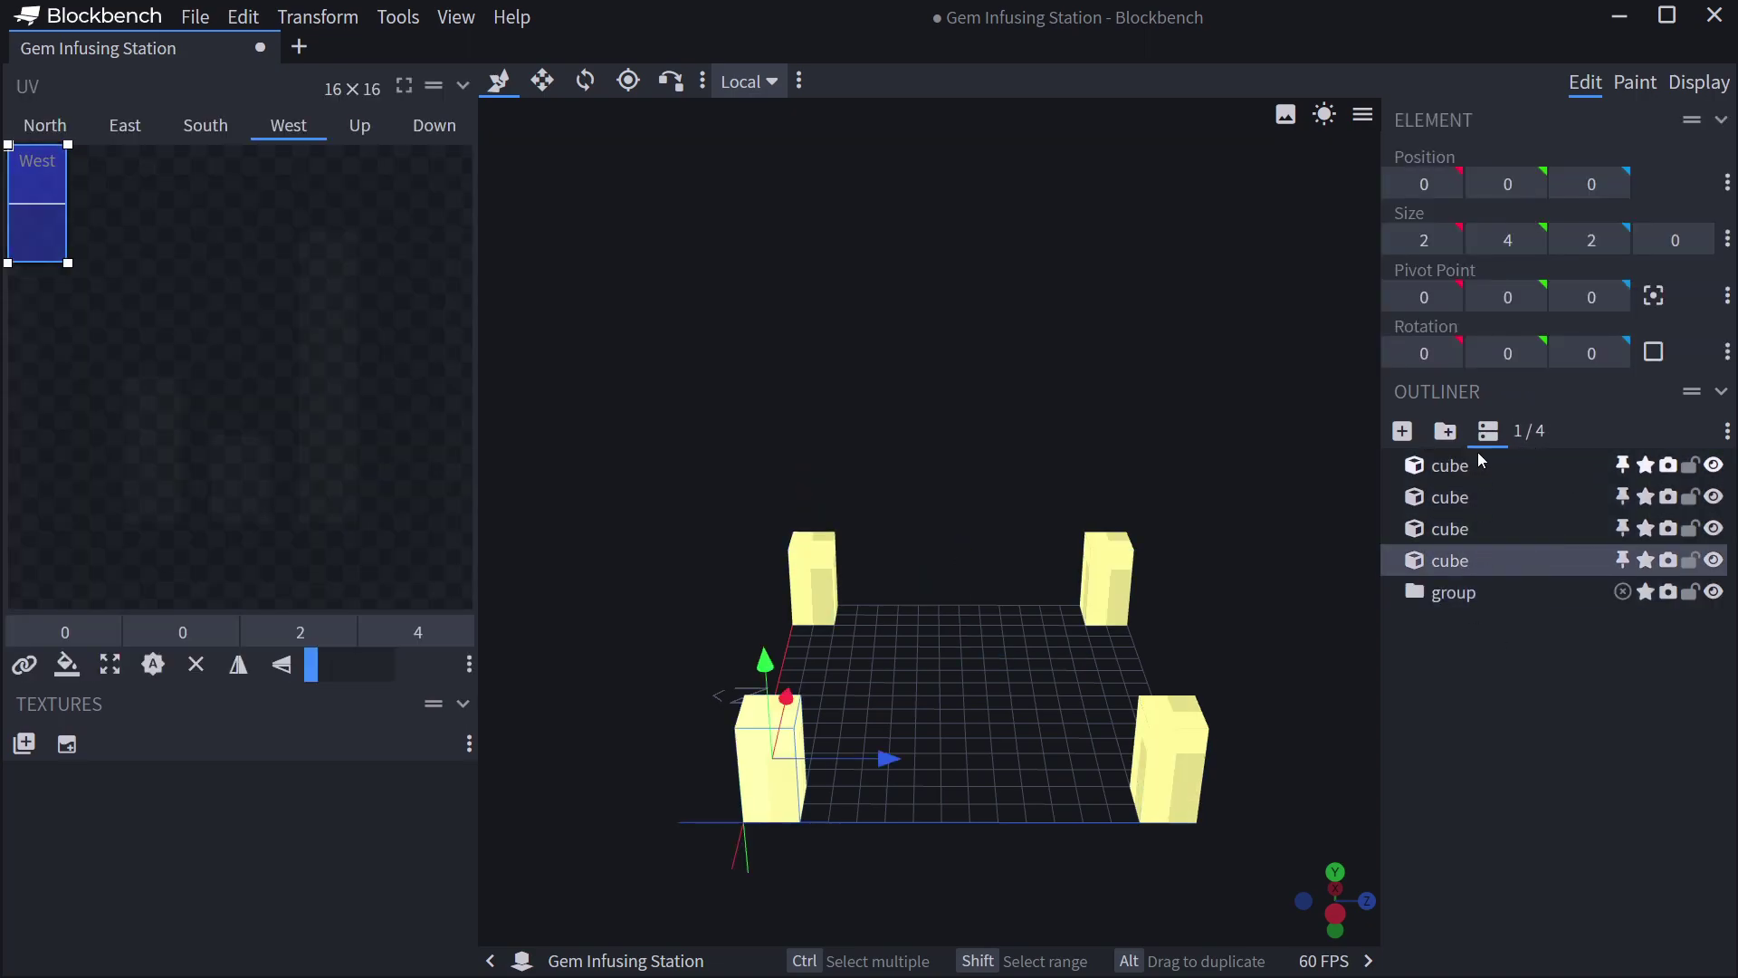
shift+click(1444, 472)
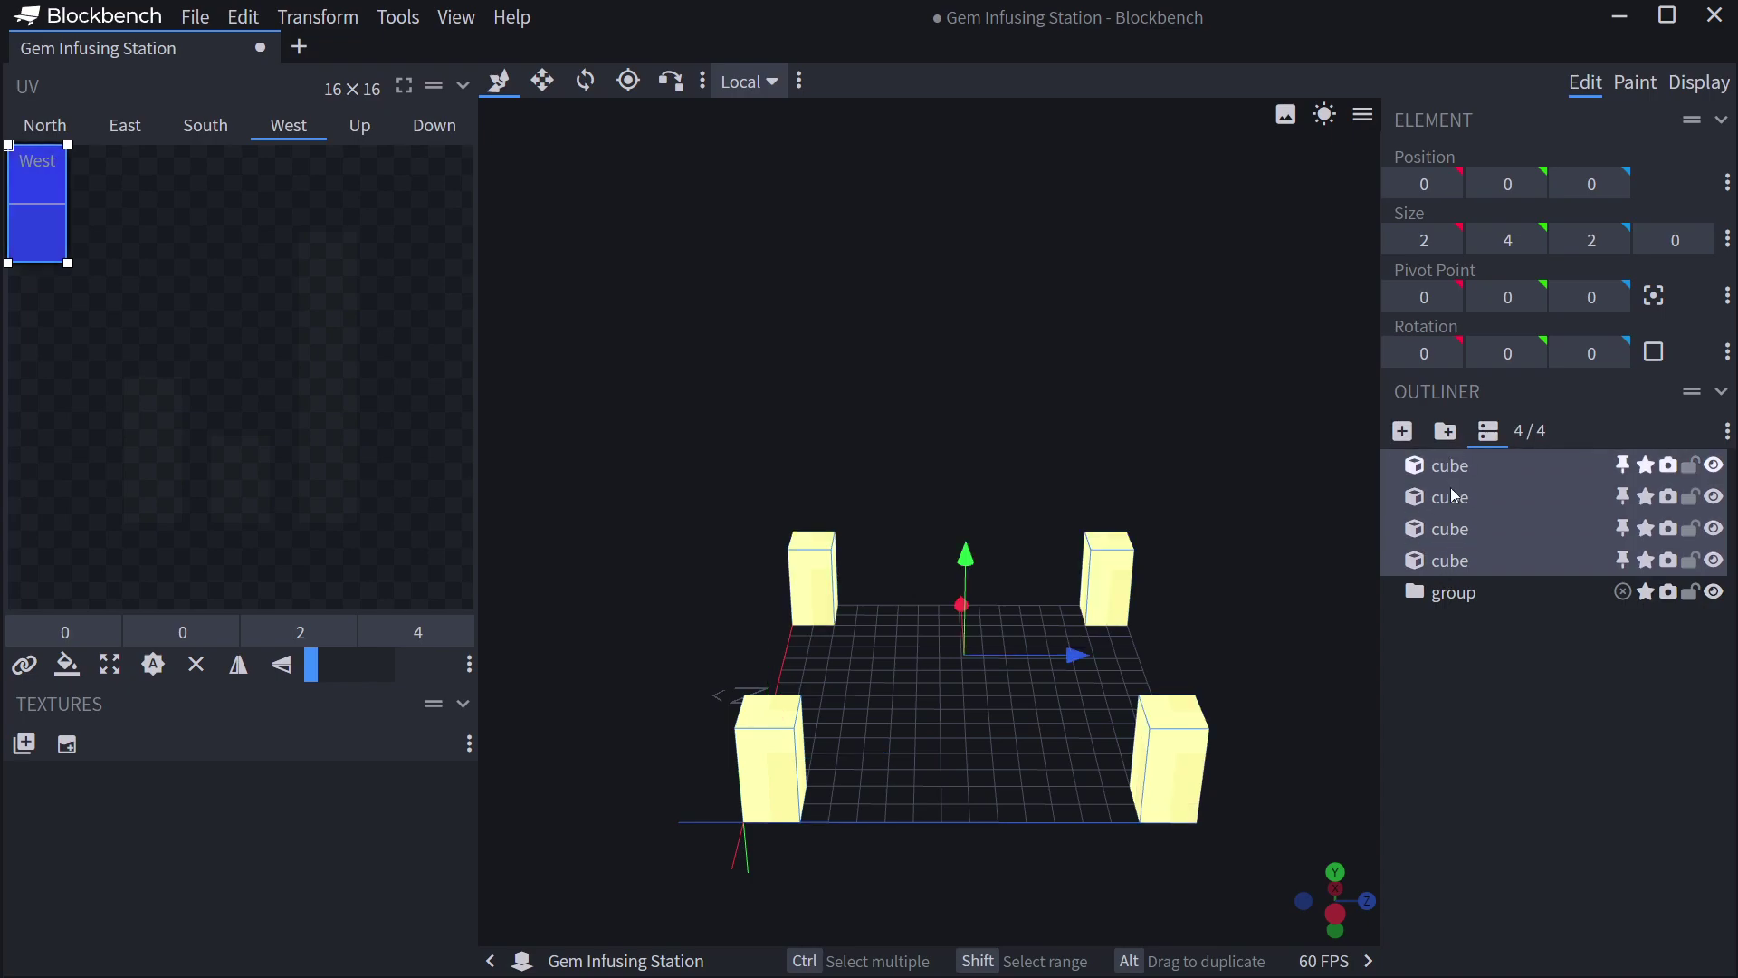
drag(1458, 496, 1466, 593)
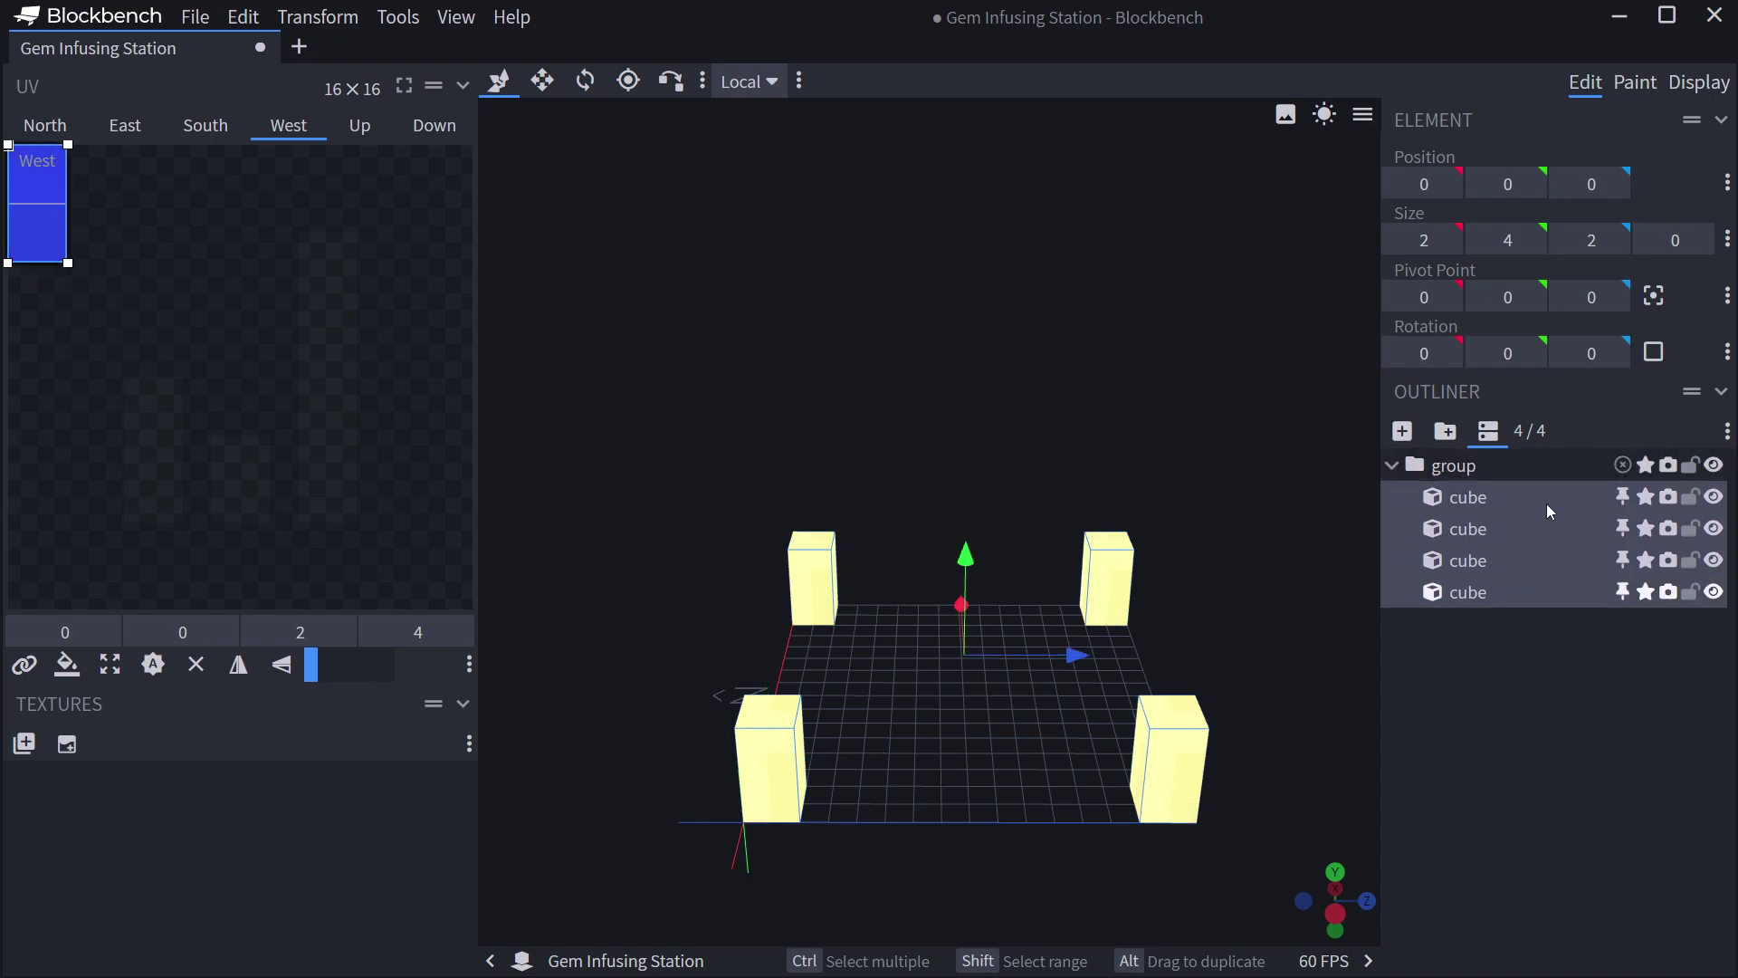
Rename the group of four leg cubes as legs.
double_click(1460, 466)
text(leg)
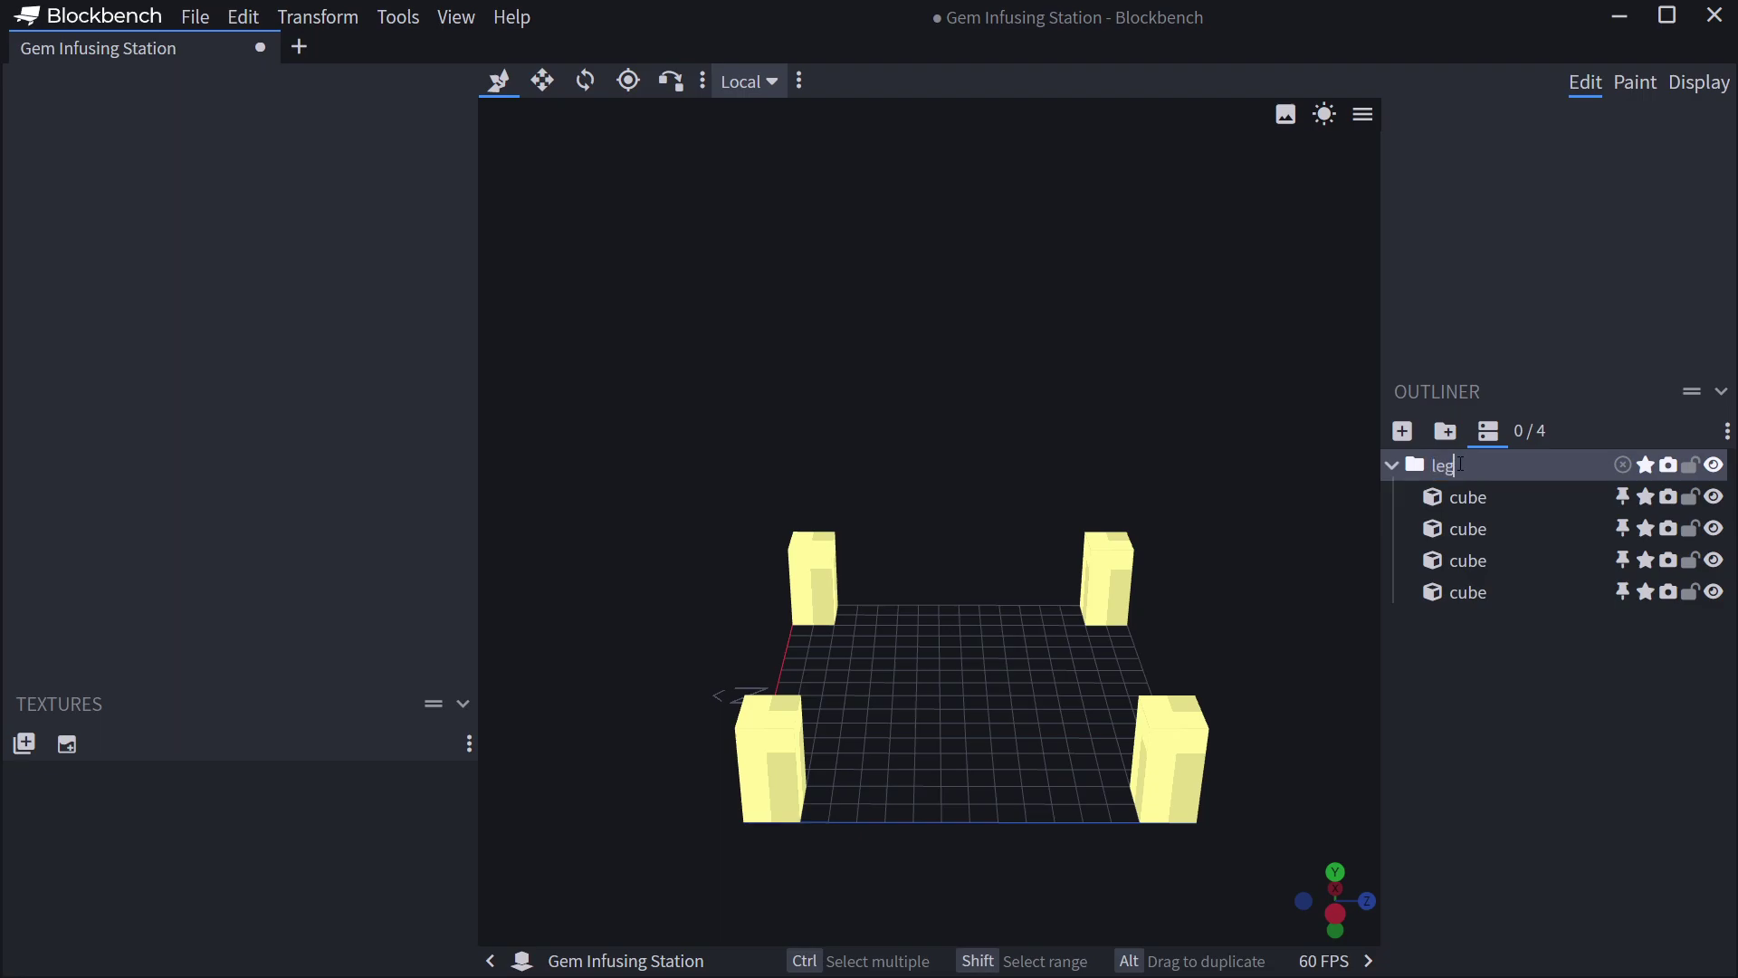
text(s)
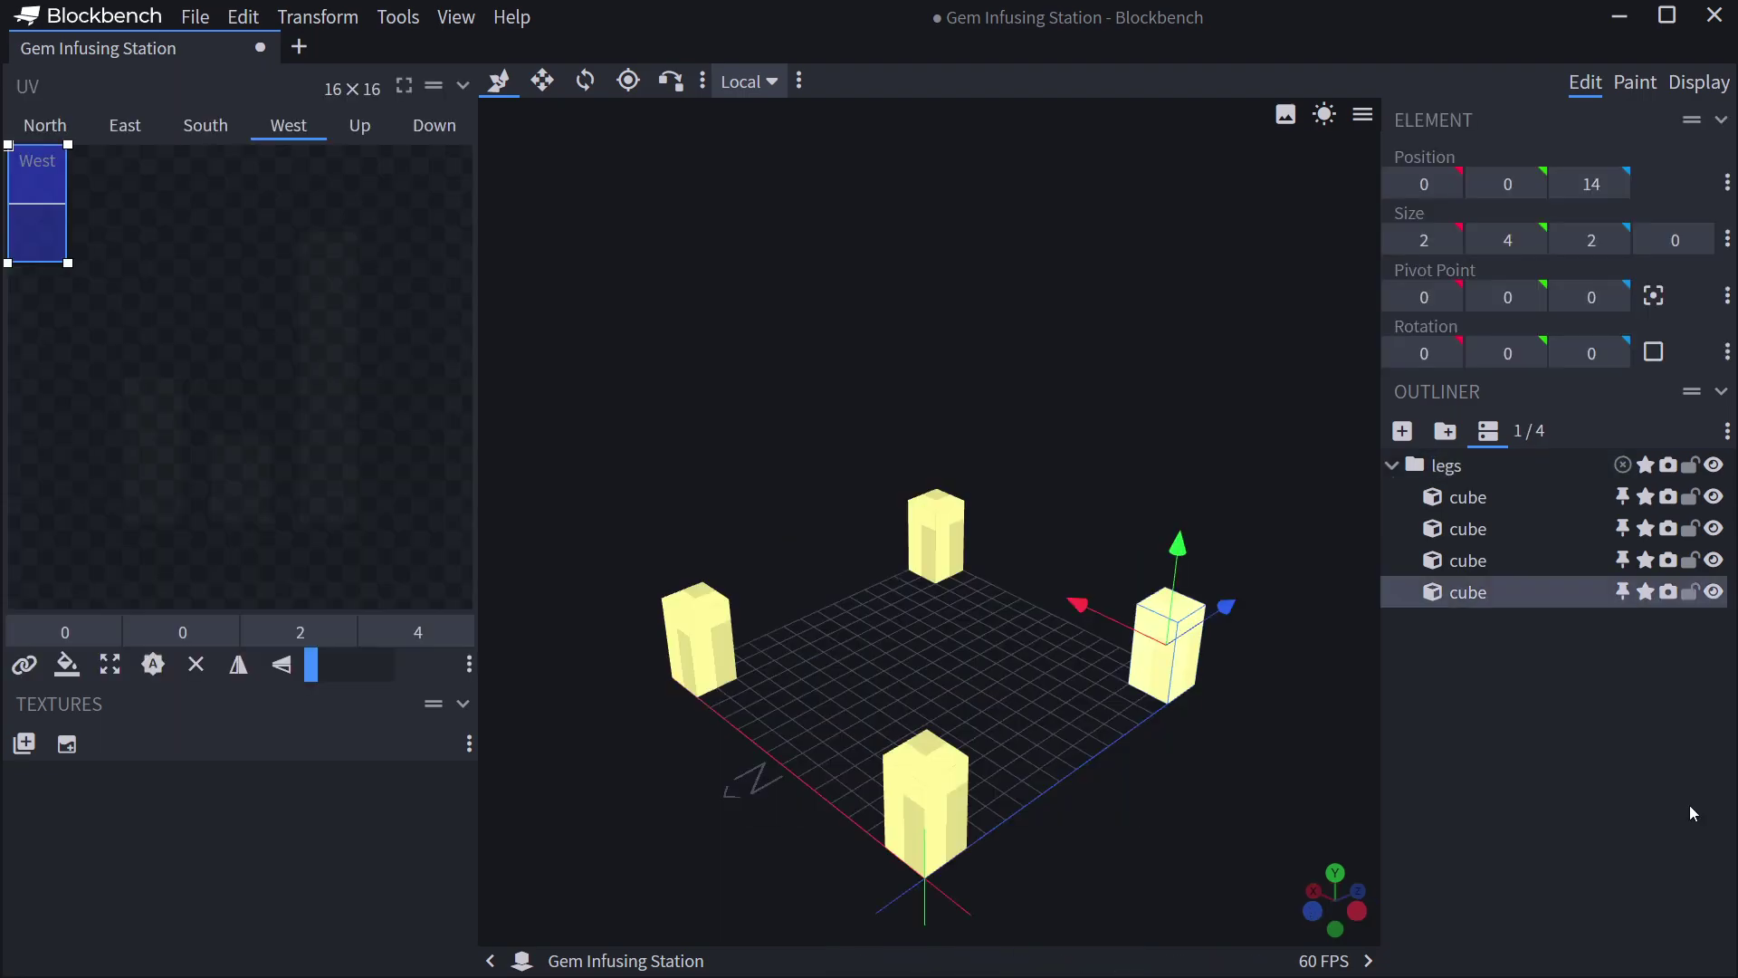
Add a cube resting on the legs at Y 4 and enlarge it to 16 × 1 × 16.
click(1692, 814)
click(1403, 432)
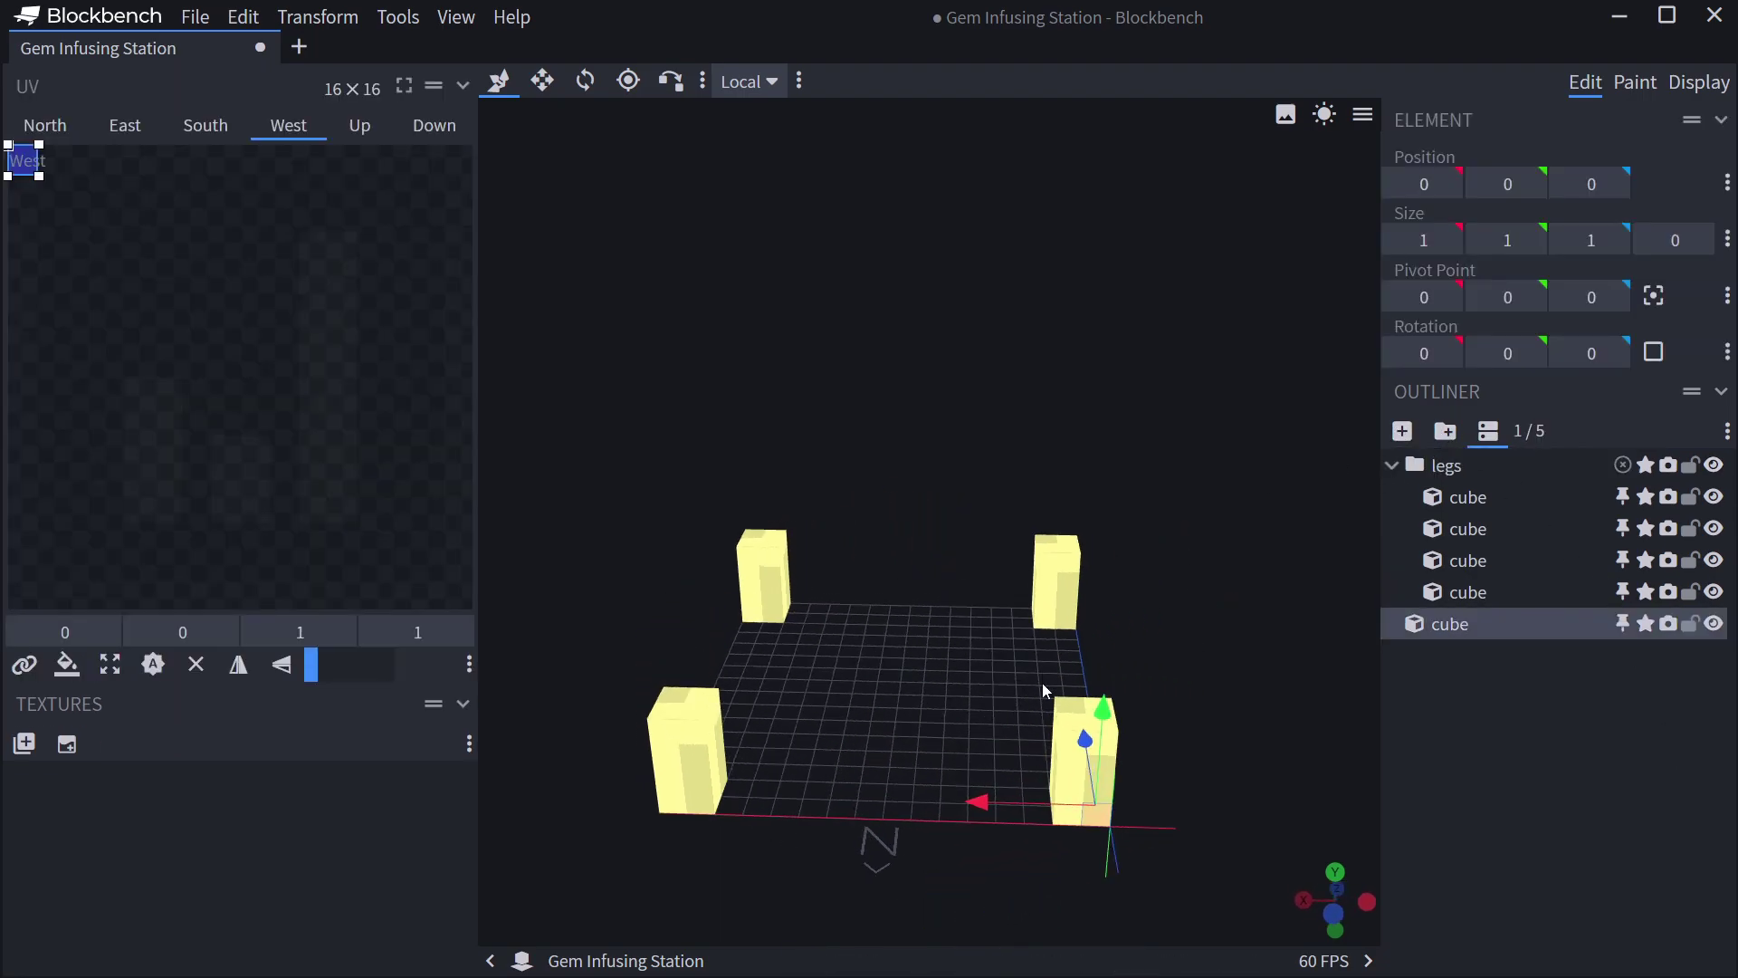
drag(1100, 714, 1110, 611)
key(s)
drag(987, 709, 565, 664)
drag(920, 615, 1012, 686)
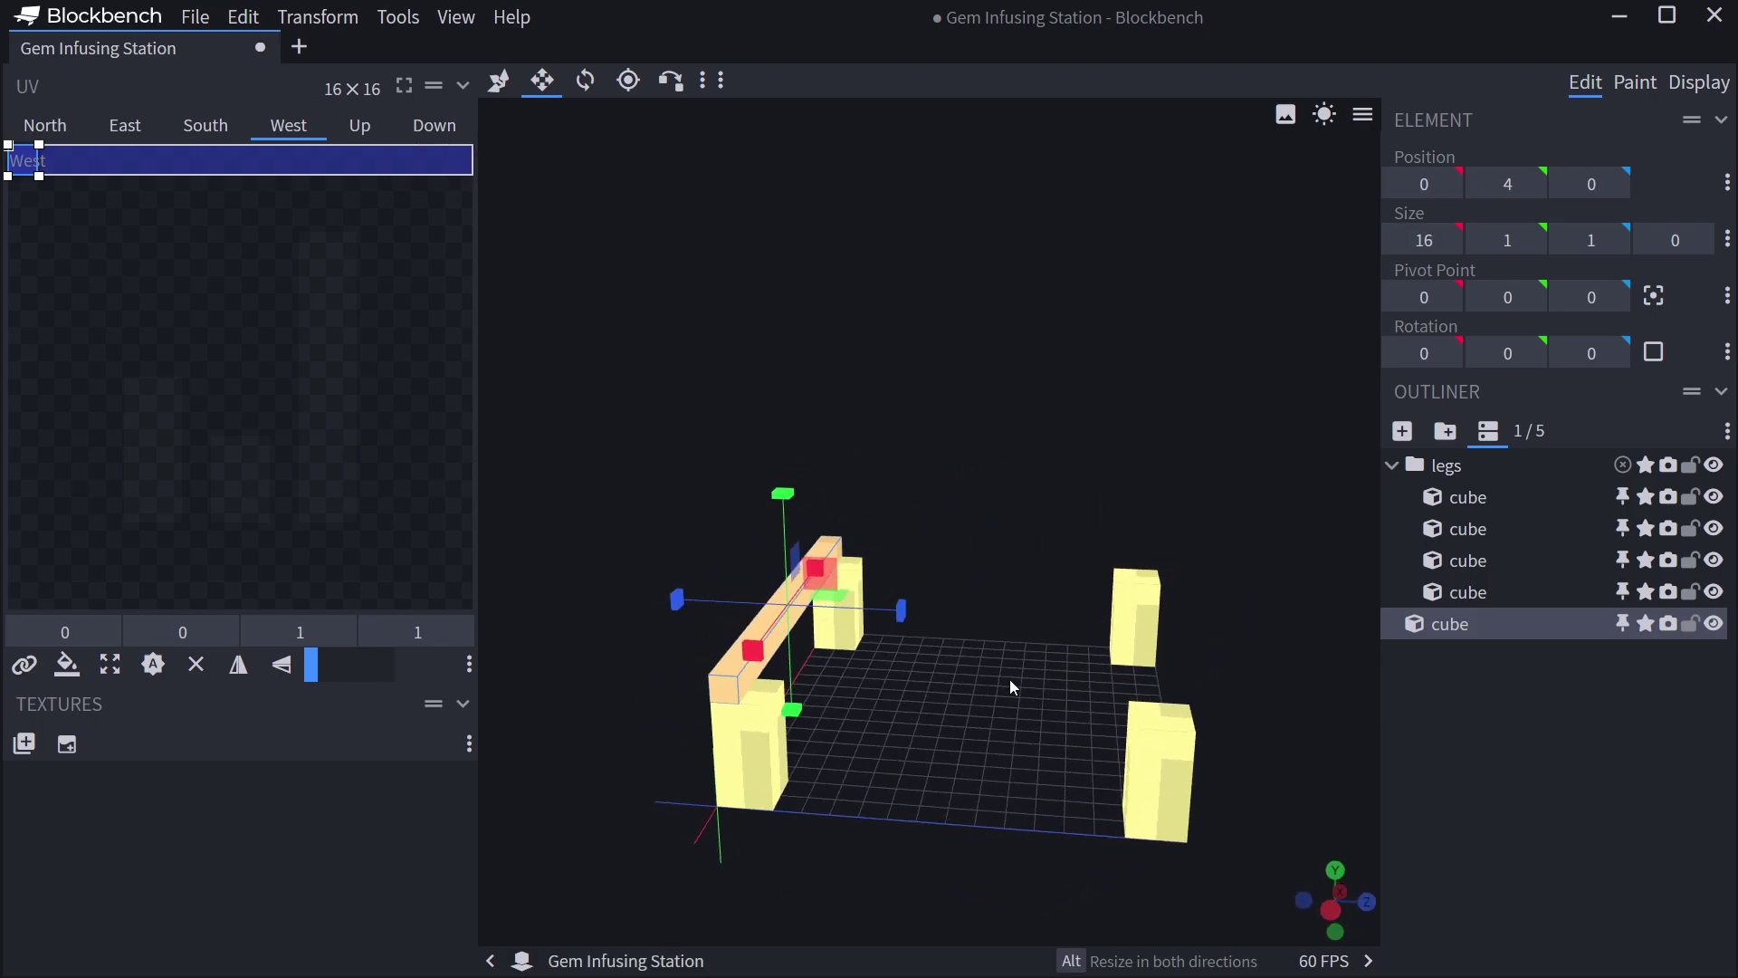
drag(898, 609, 1273, 642)
Increase the height of the slab on top of the legs to 6.
drag(1099, 464, 1034, 831)
click(1175, 791)
click(1069, 593)
drag(956, 512, 958, 362)
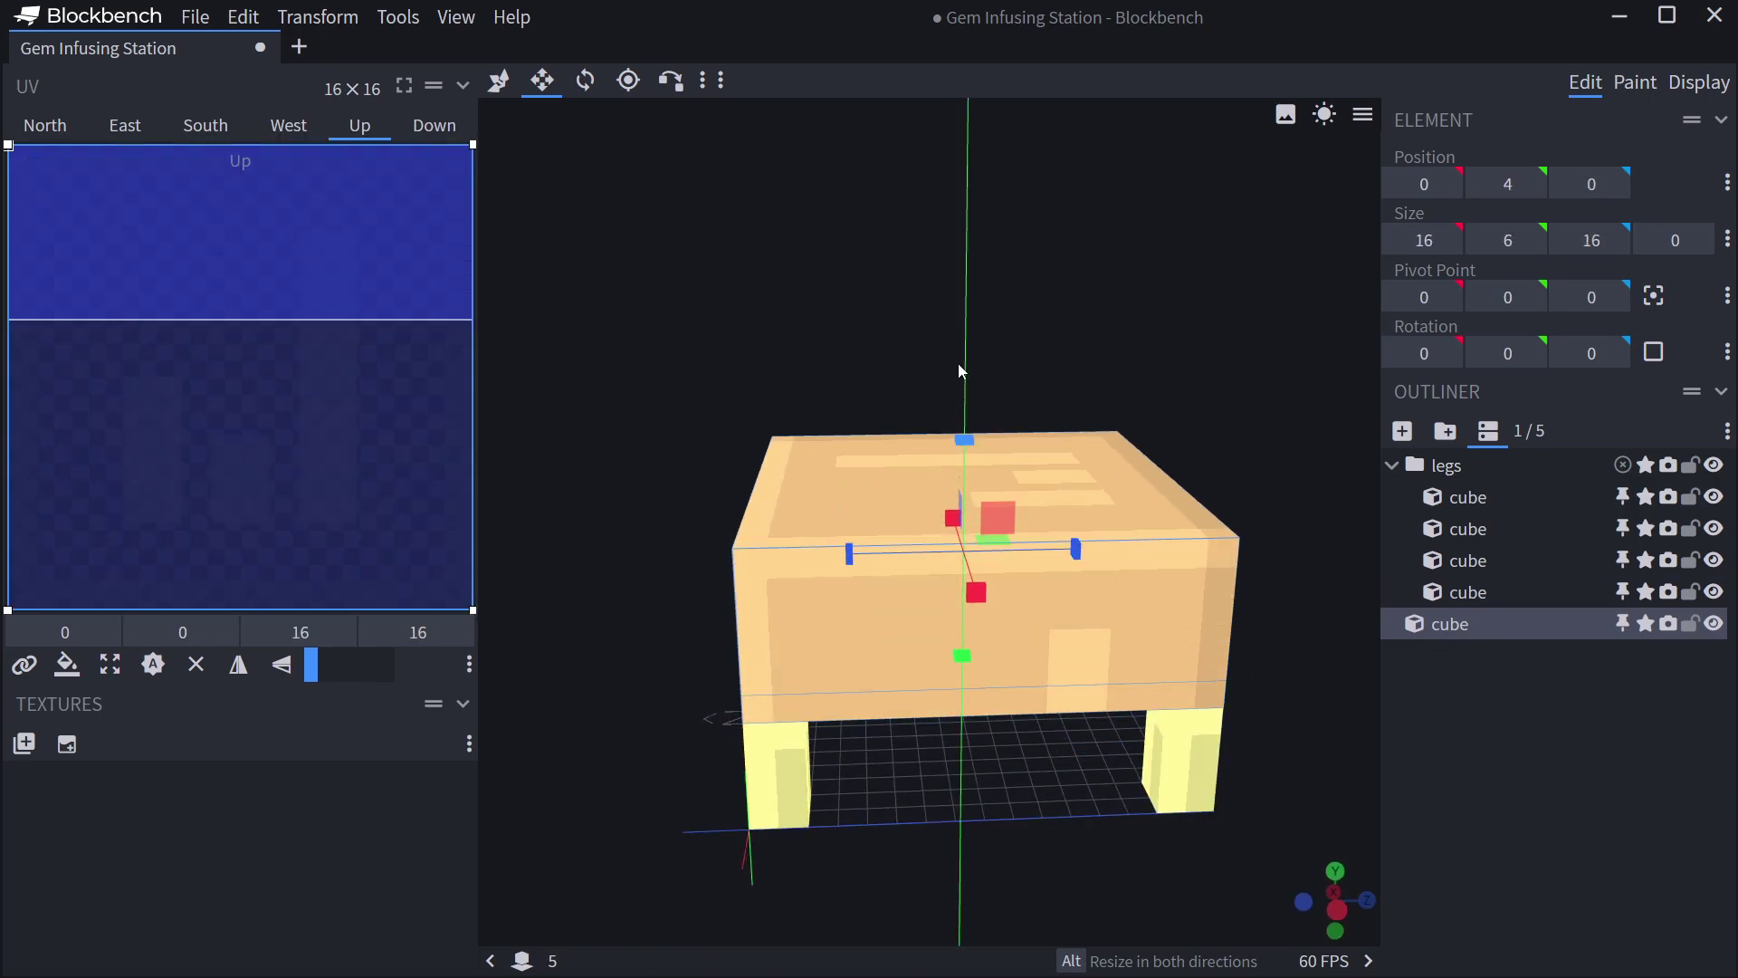
click(1008, 638)
drag(814, 770, 900, 732)
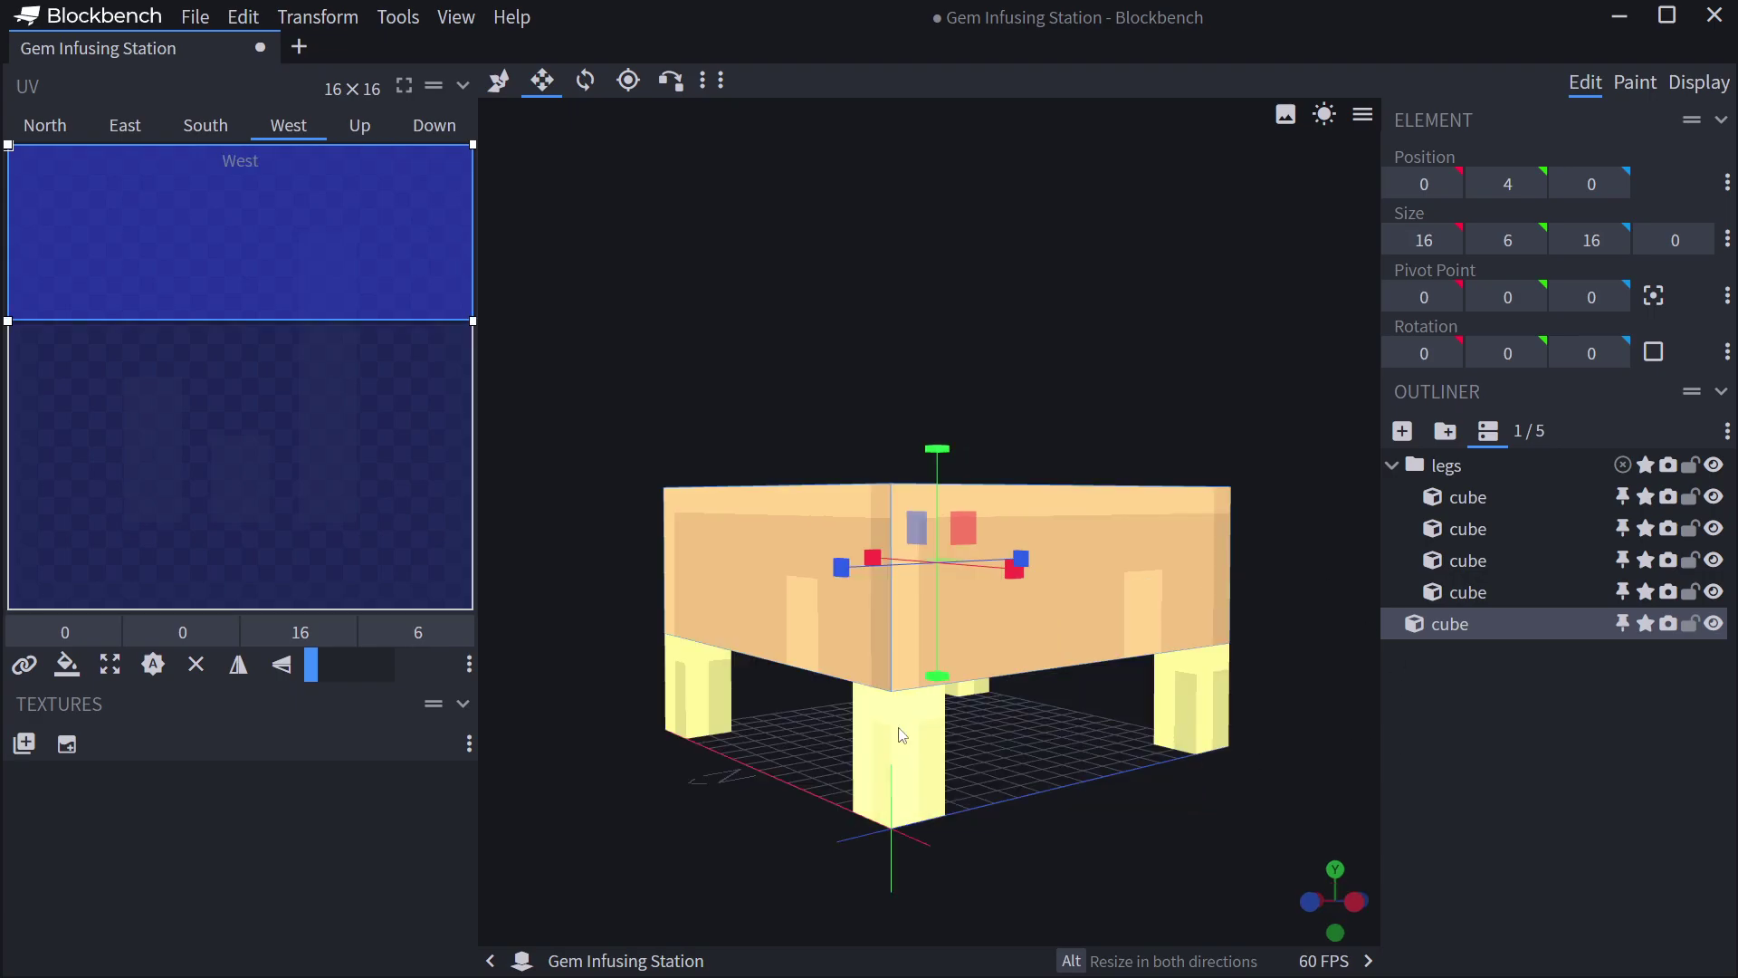
Add a cube on top of the body at position 6, 10, 0 and widen it to 4 × 1 × 1.
click(1485, 796)
scroll(872, 729, down, 3)
drag(769, 651, 947, 813)
scroll(916, 741, up, 3)
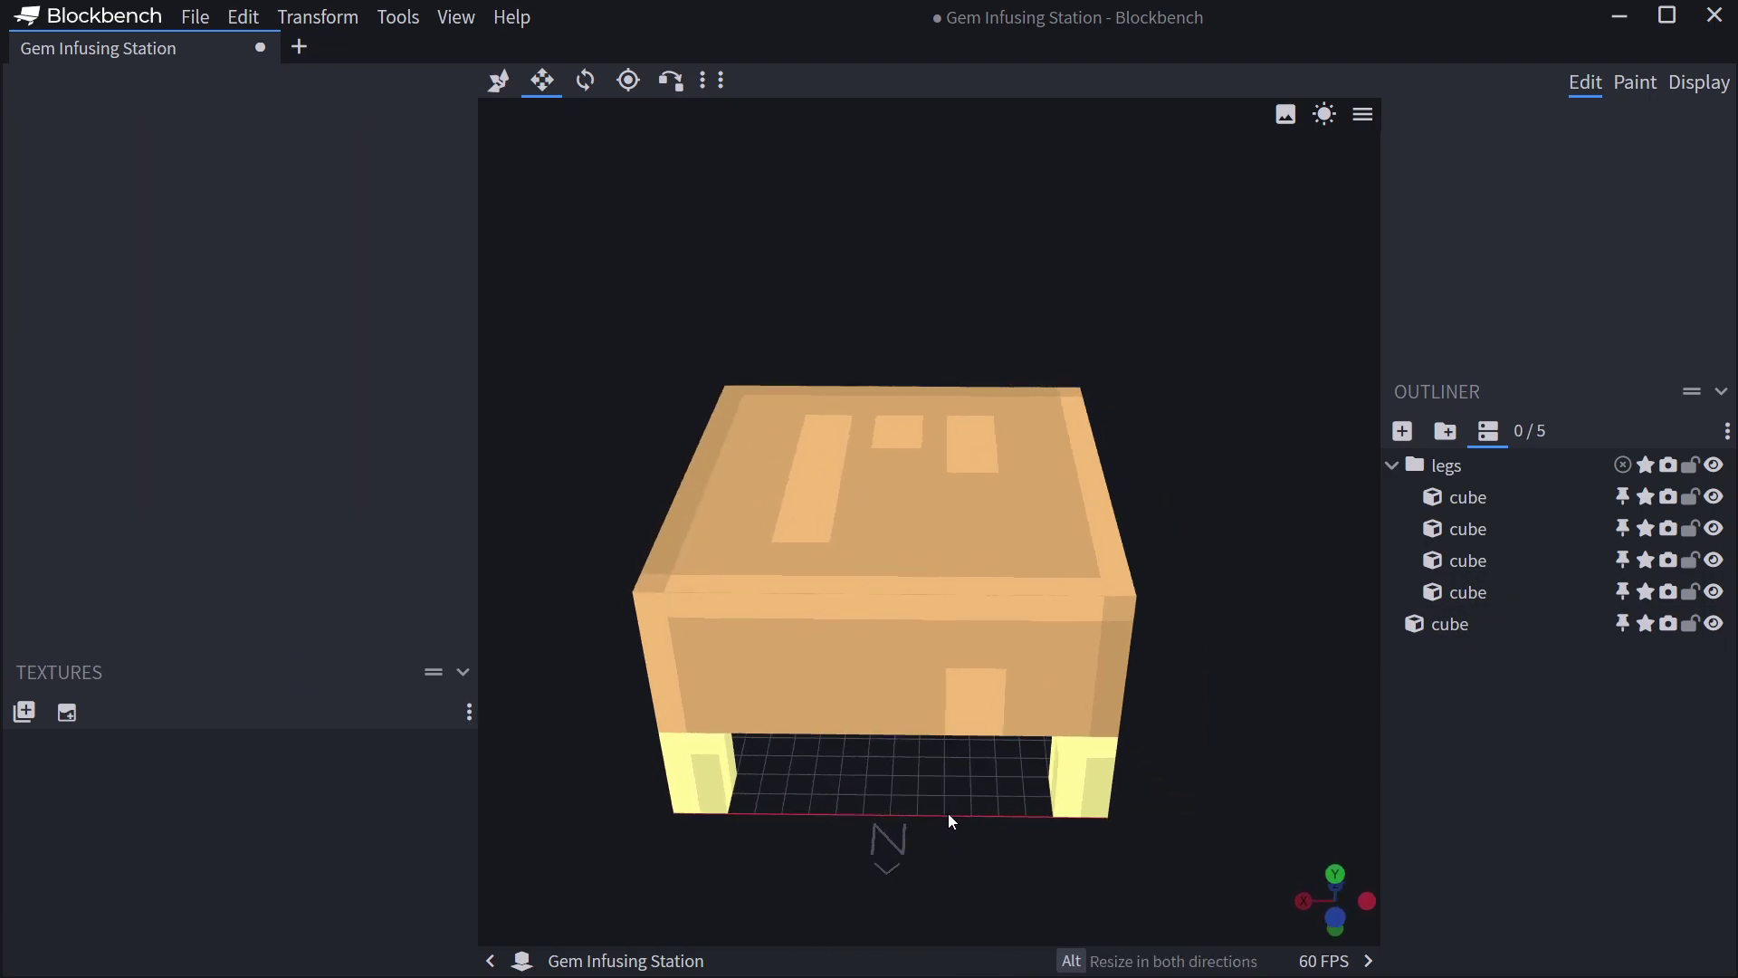
click(1414, 433)
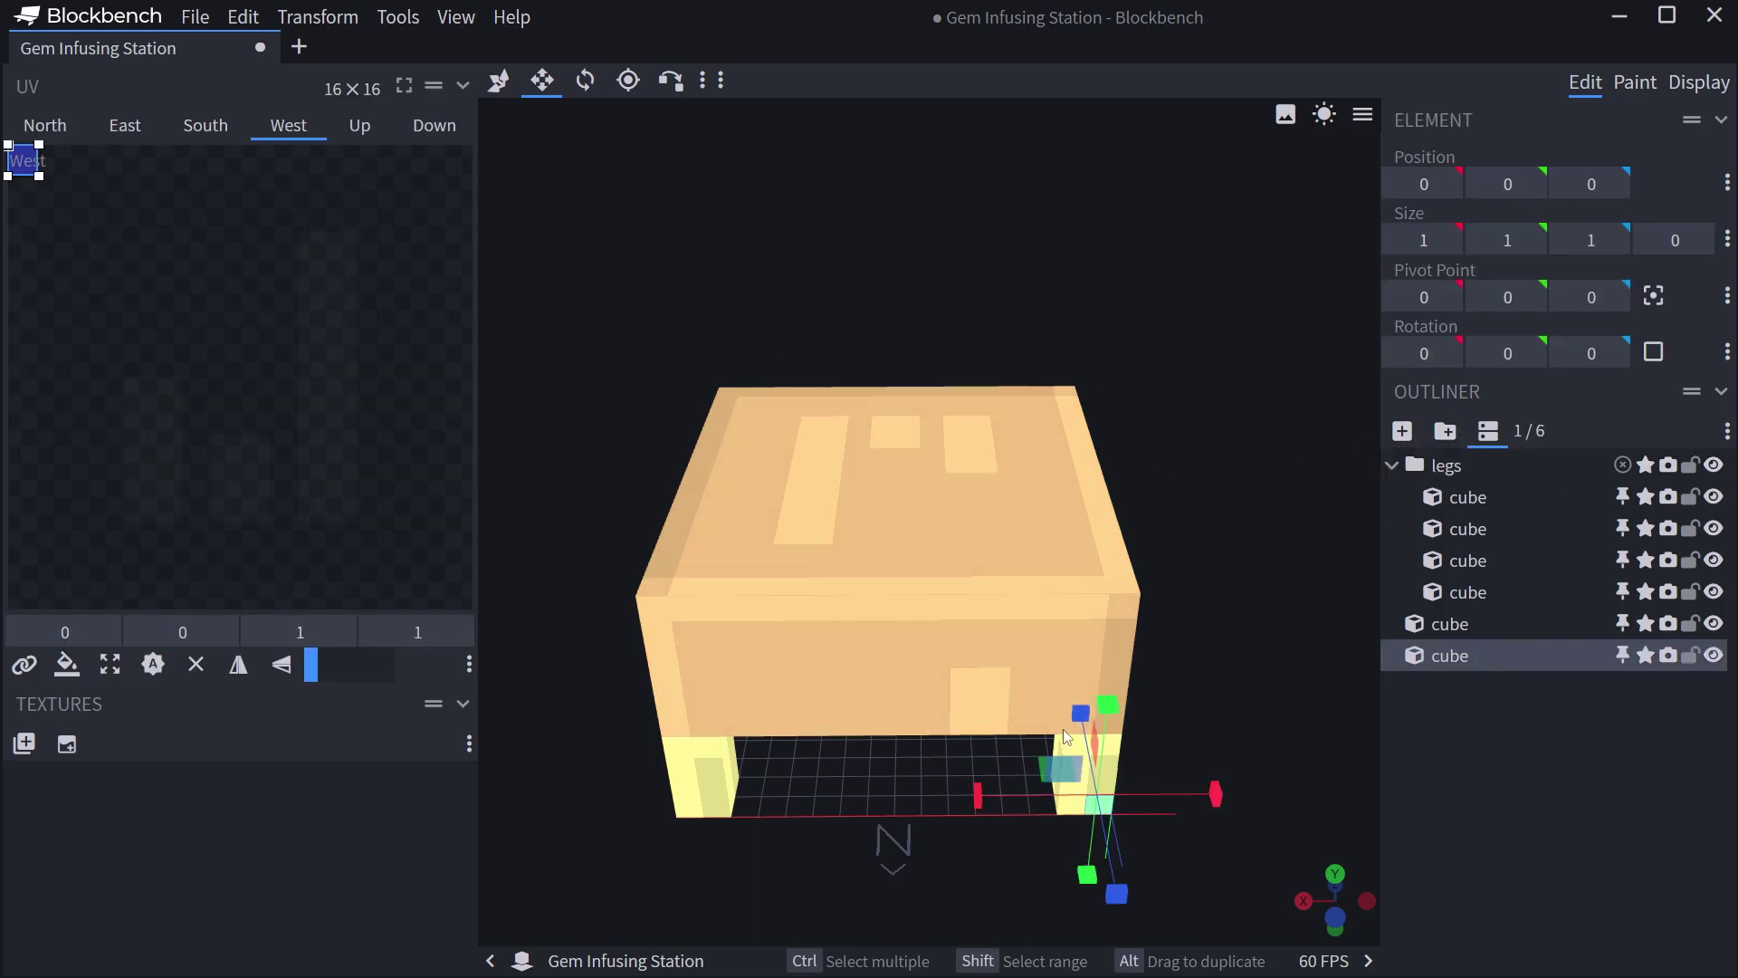
drag(1083, 550, 1072, 474)
drag(1168, 582, 1021, 628)
drag(758, 605, 771, 638)
key(s)
drag(1001, 608, 1032, 606)
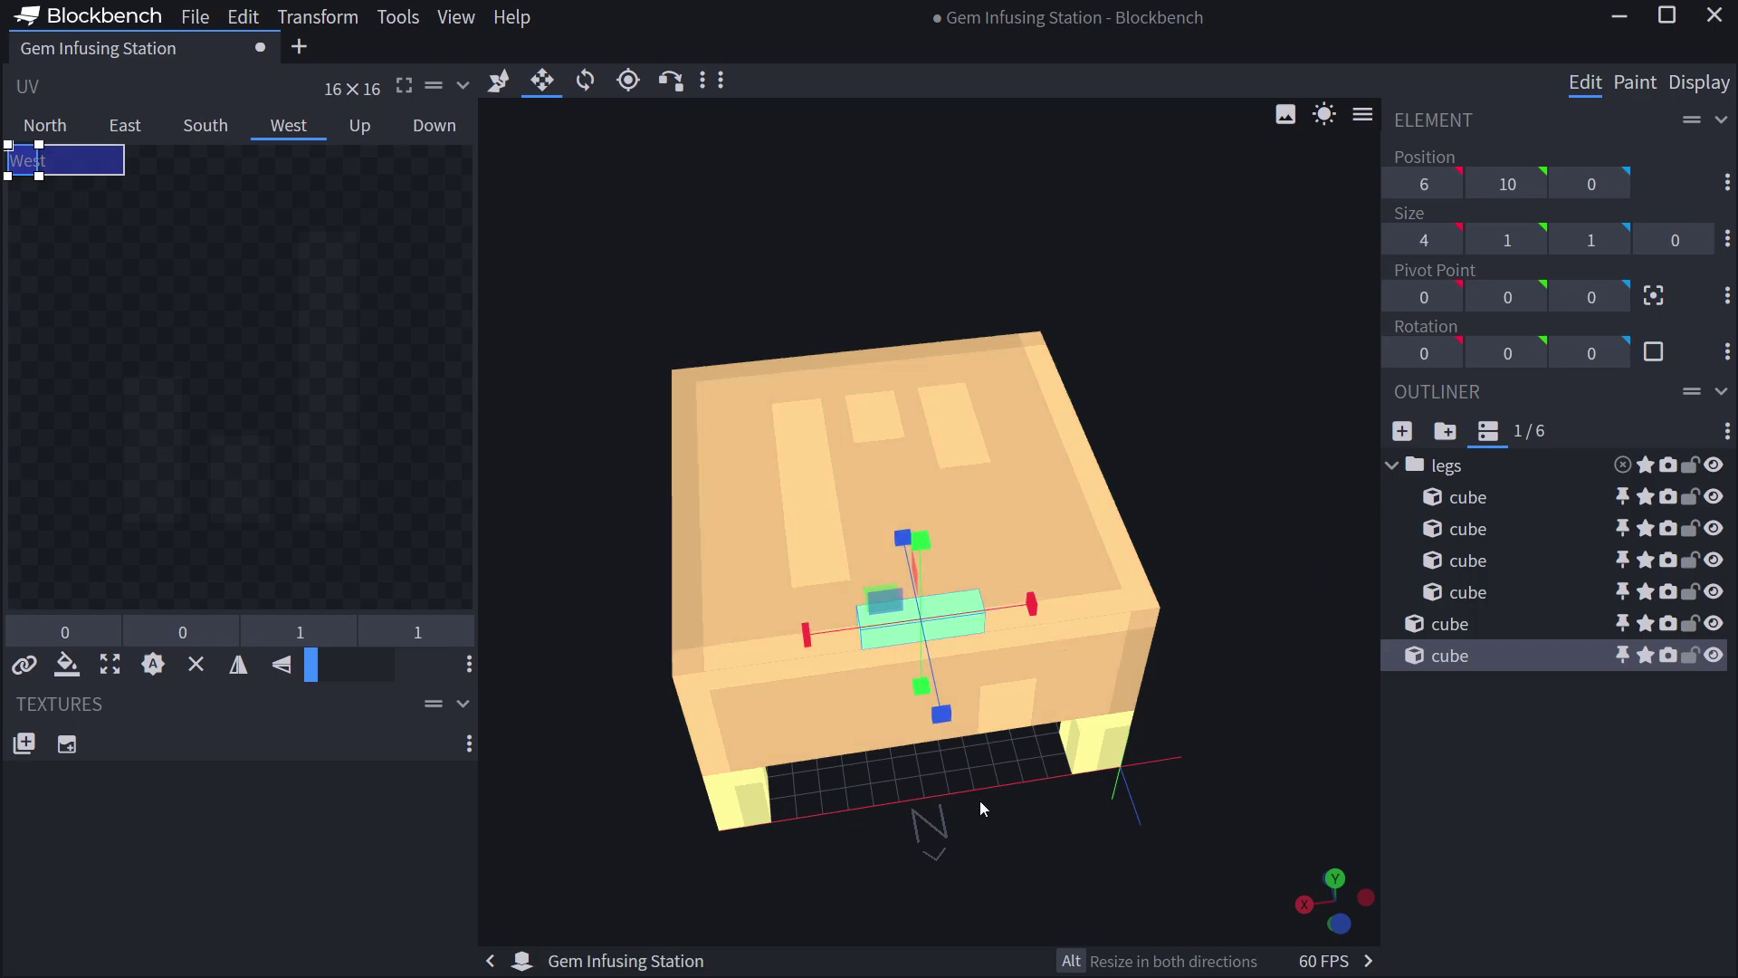
Move the small bar inward on the top surface to position 6, 10, 5.
drag(997, 776, 974, 787)
key(v)
drag(796, 564, 774, 566)
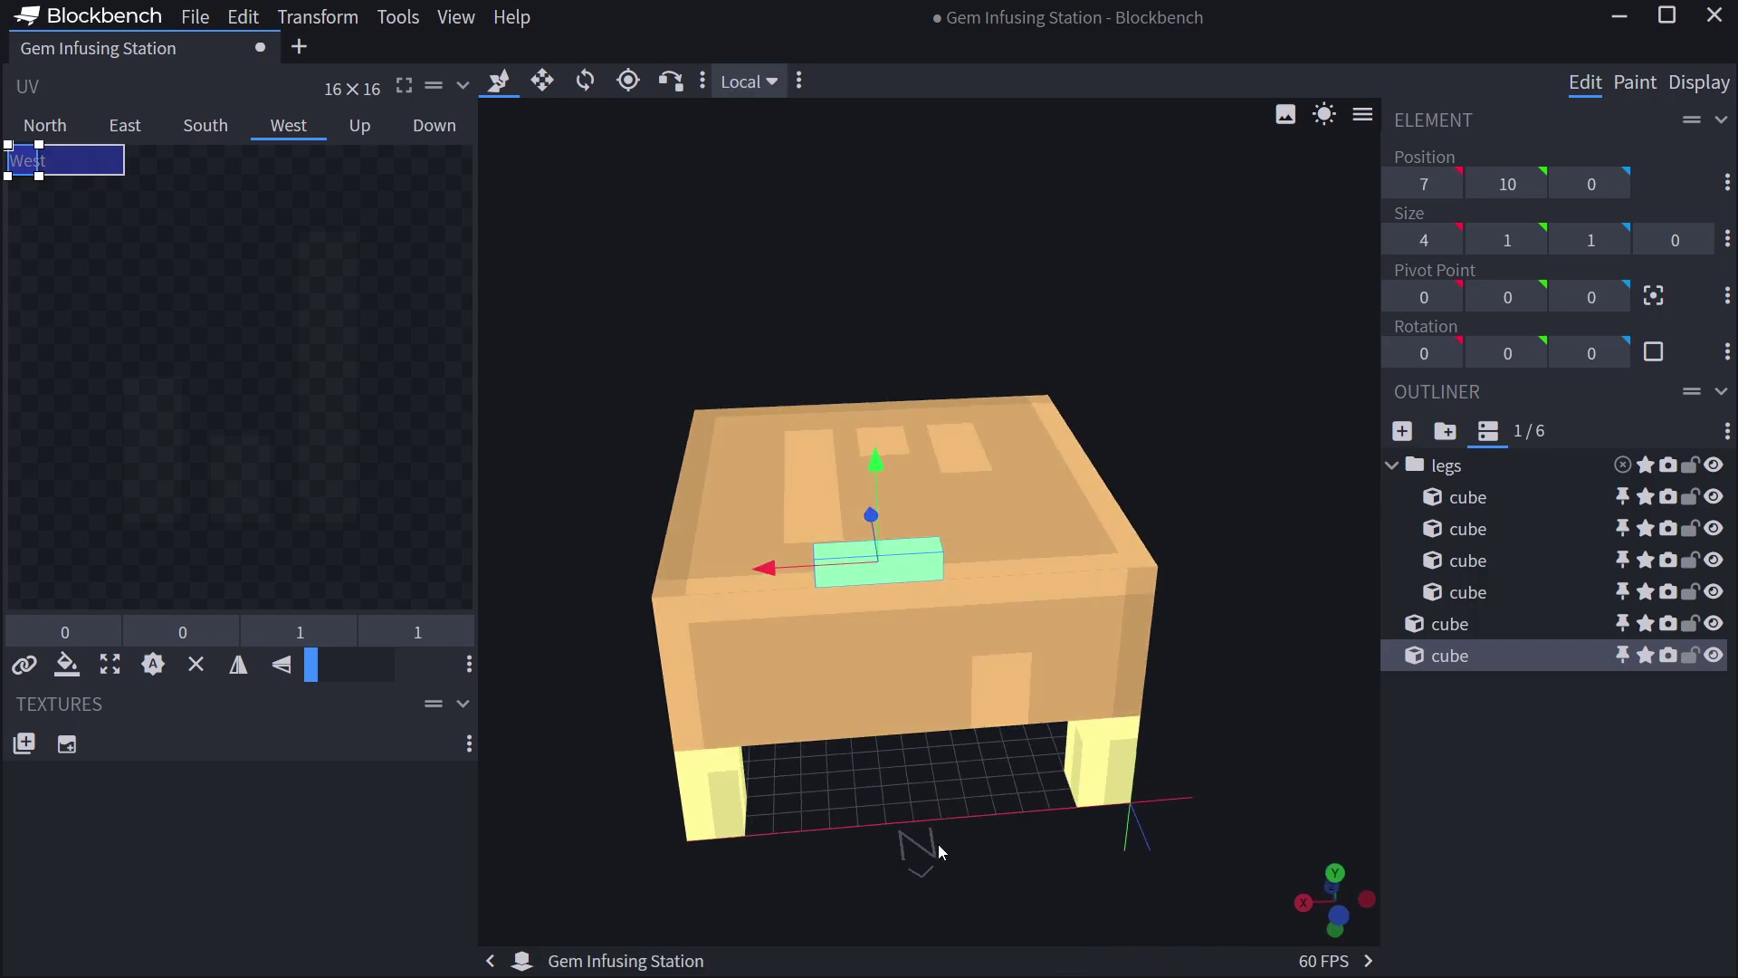
drag(911, 840, 648, 860)
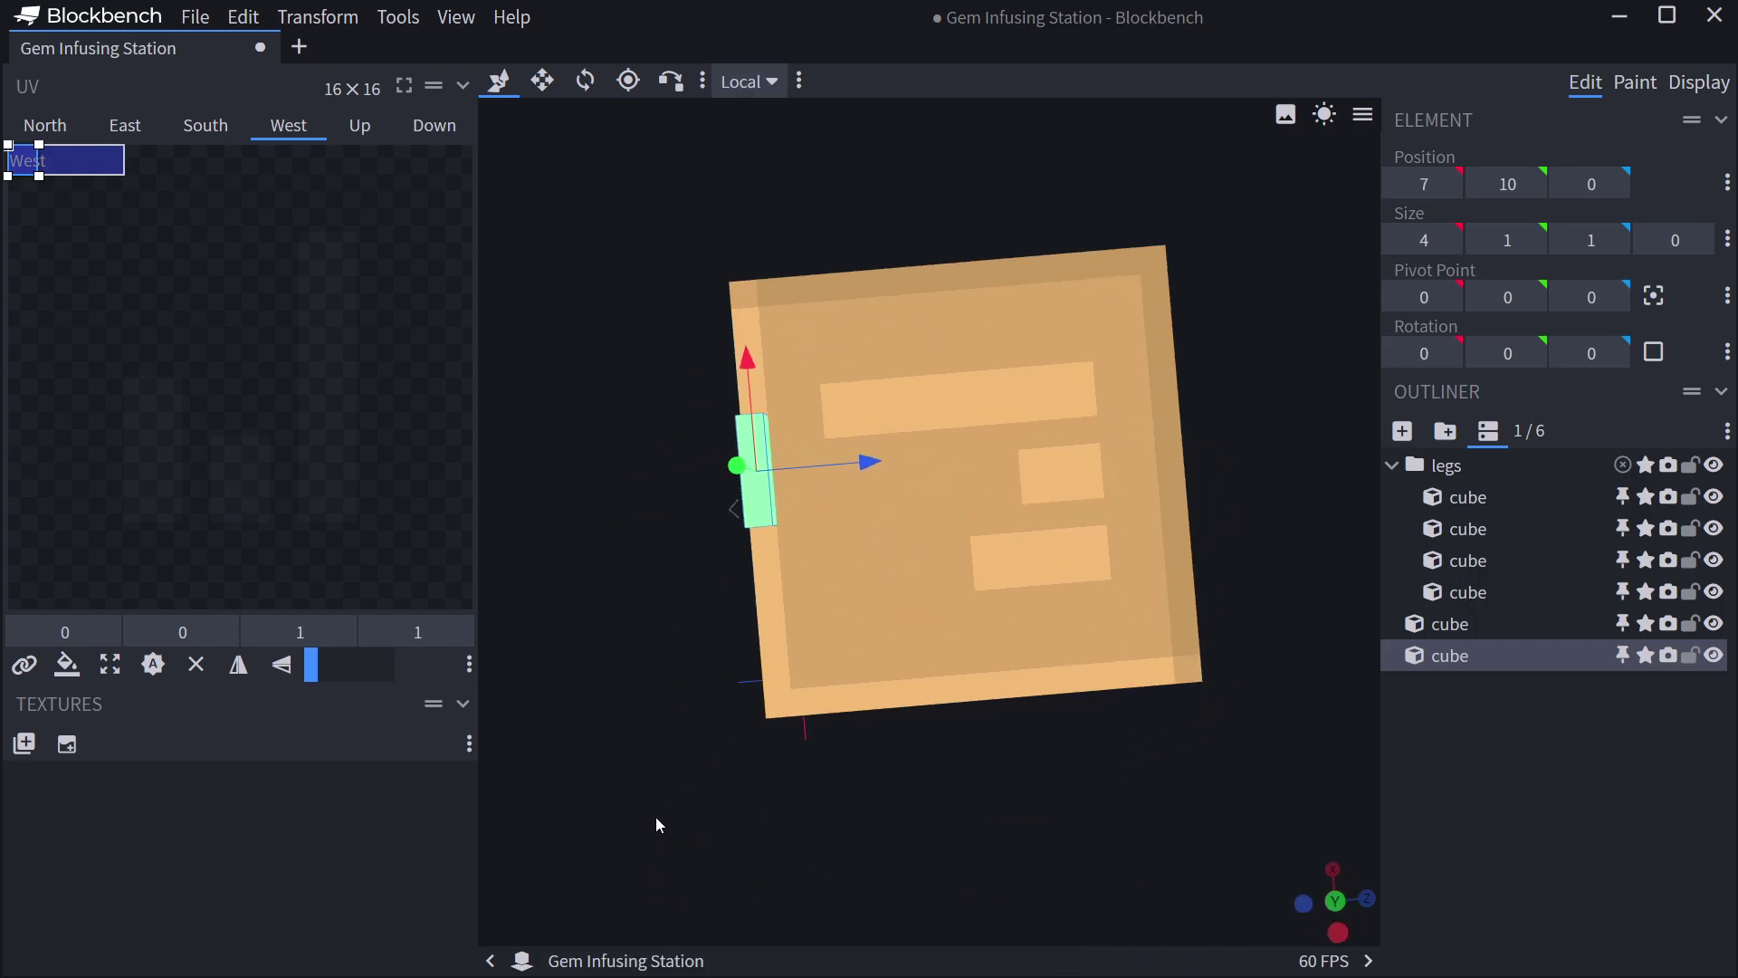
drag(889, 473, 1112, 360)
scroll(1112, 360, up, 3)
Flatten the small bar to a depth of 0, making a 4 × 1 × 0 plate.
key(s)
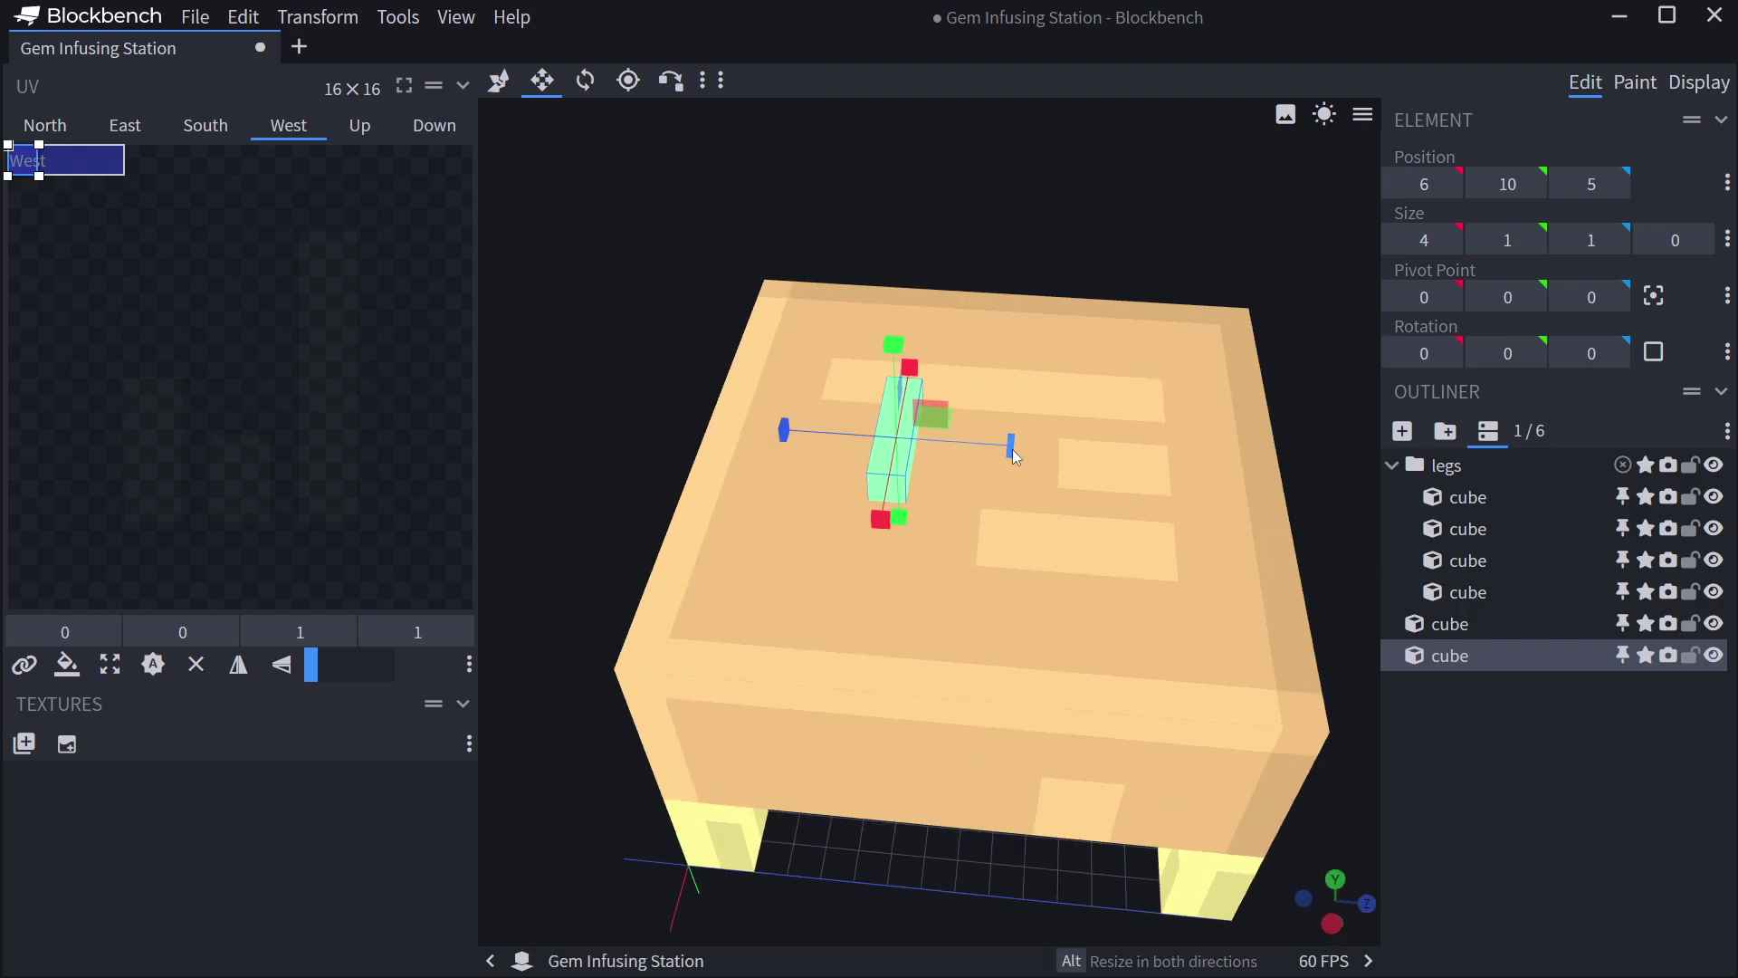
drag(1011, 444, 976, 442)
click(1448, 751)
drag(625, 418, 708, 411)
scroll(838, 390, up, 5)
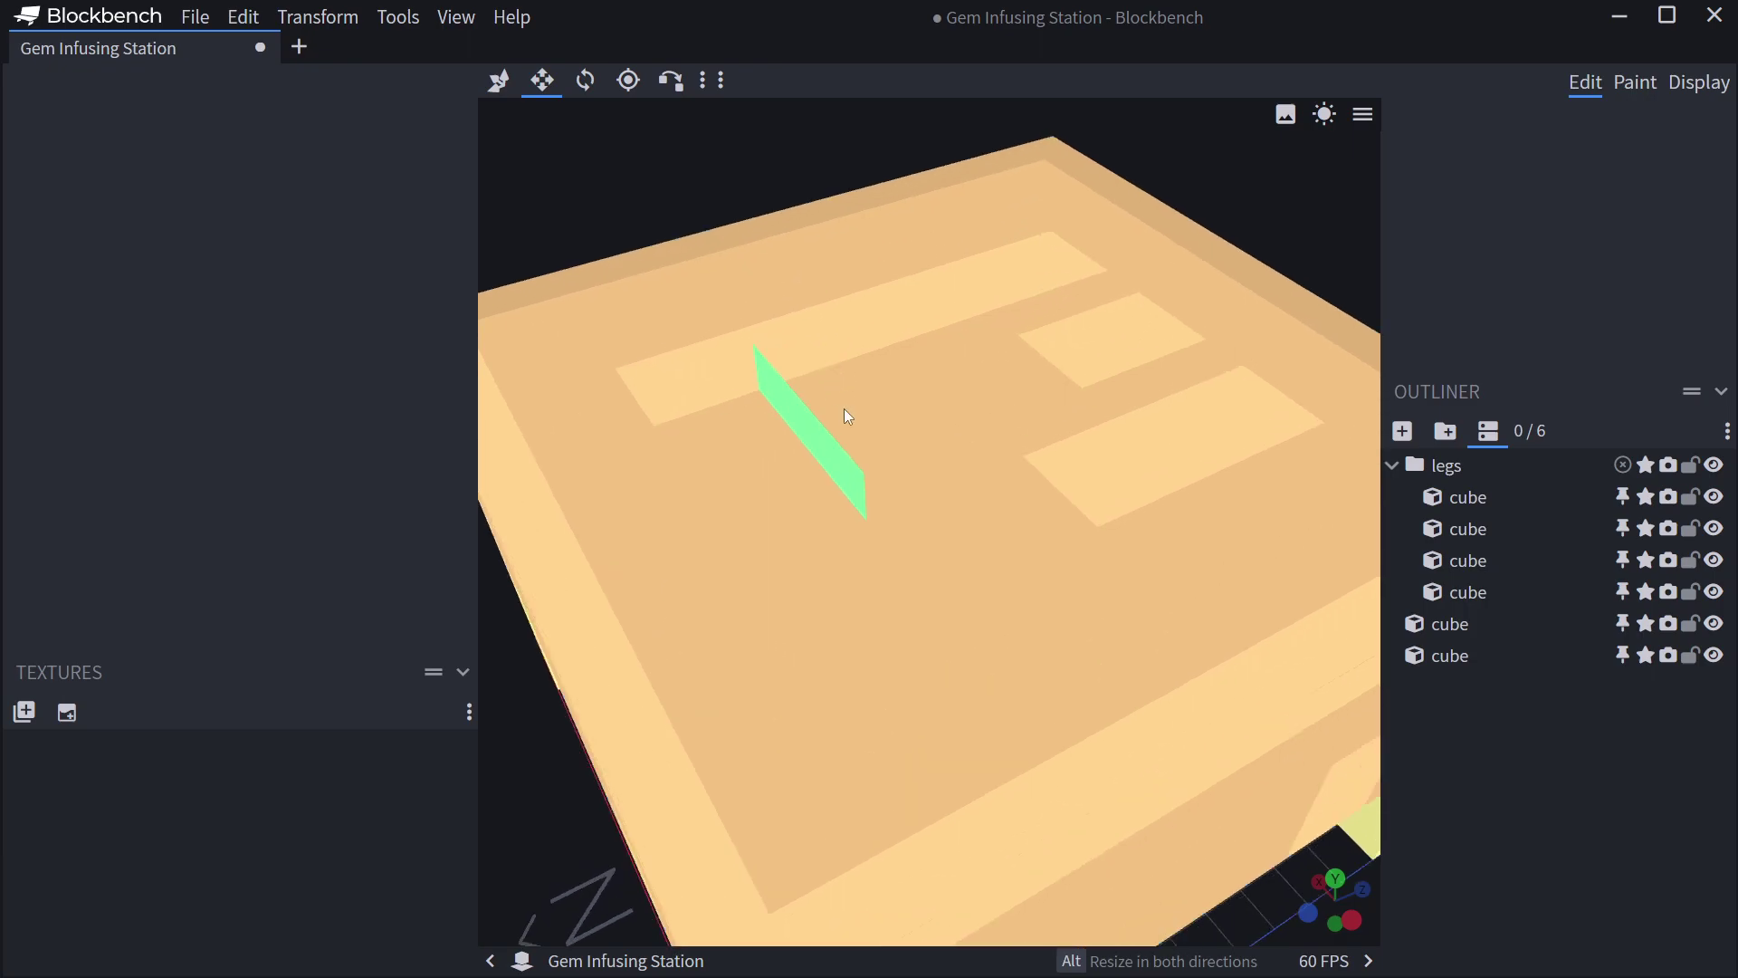
click(767, 404)
scroll(1133, 430, down, 5)
drag(1266, 216, 1634, 244)
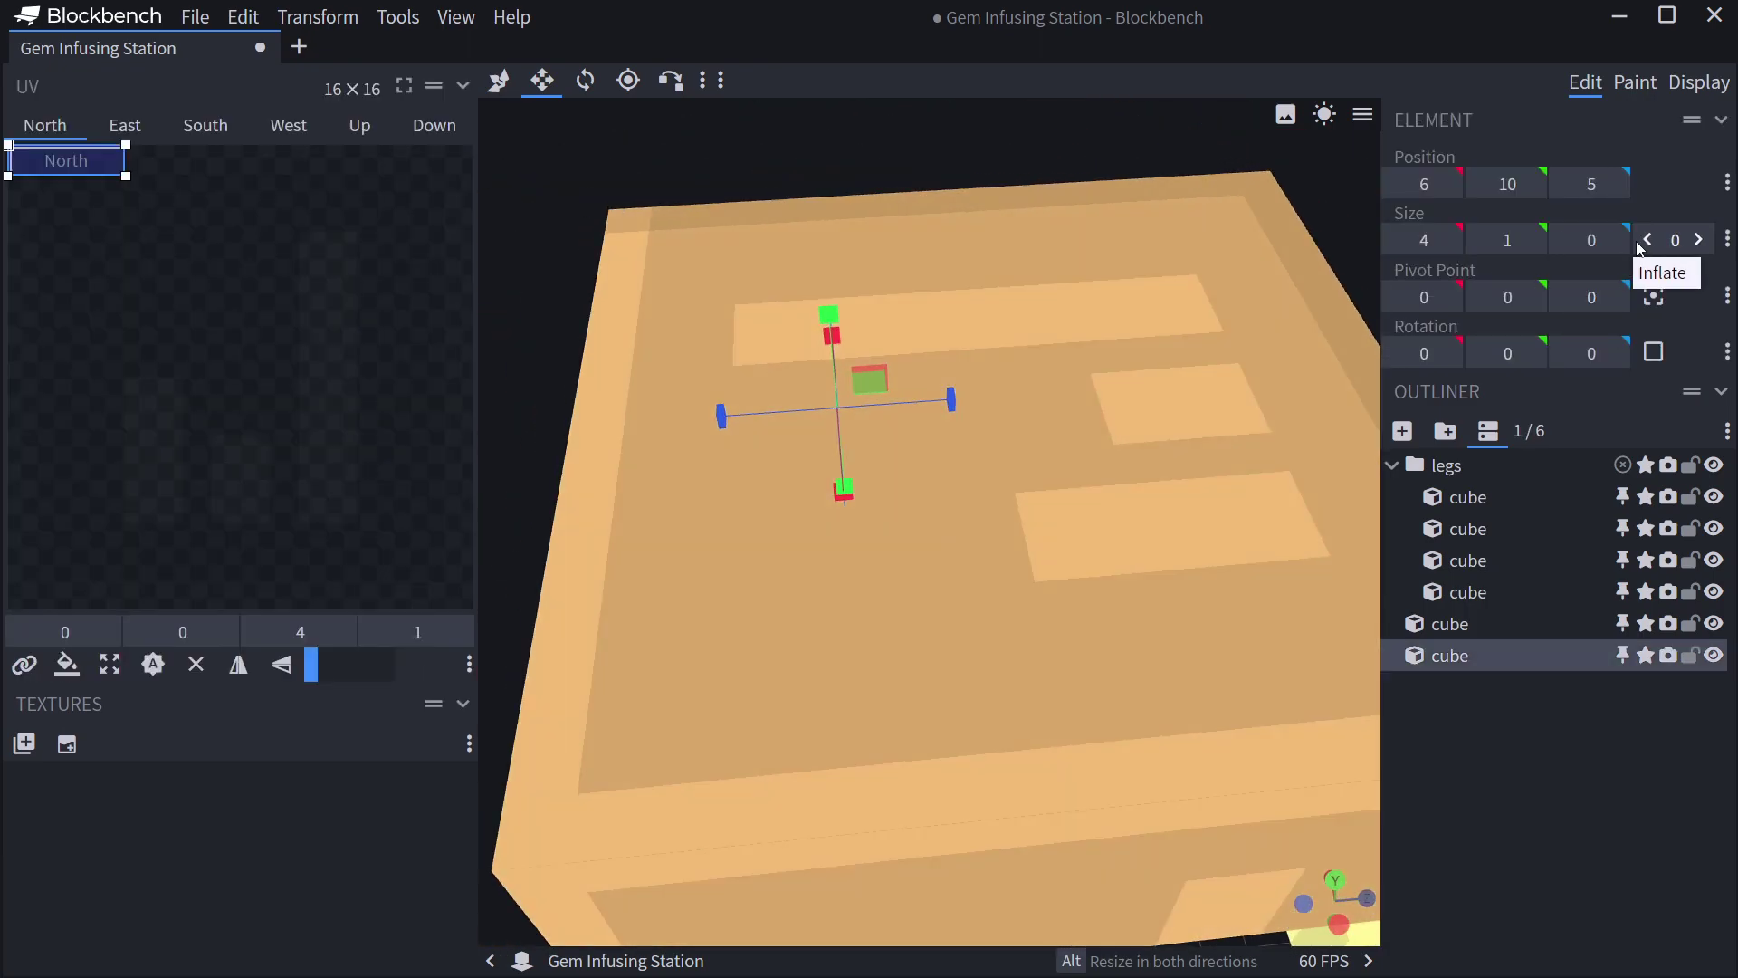
Duplicate the flat plate and move the copy to Z 9, parallel to the original.
drag(884, 161, 906, 324)
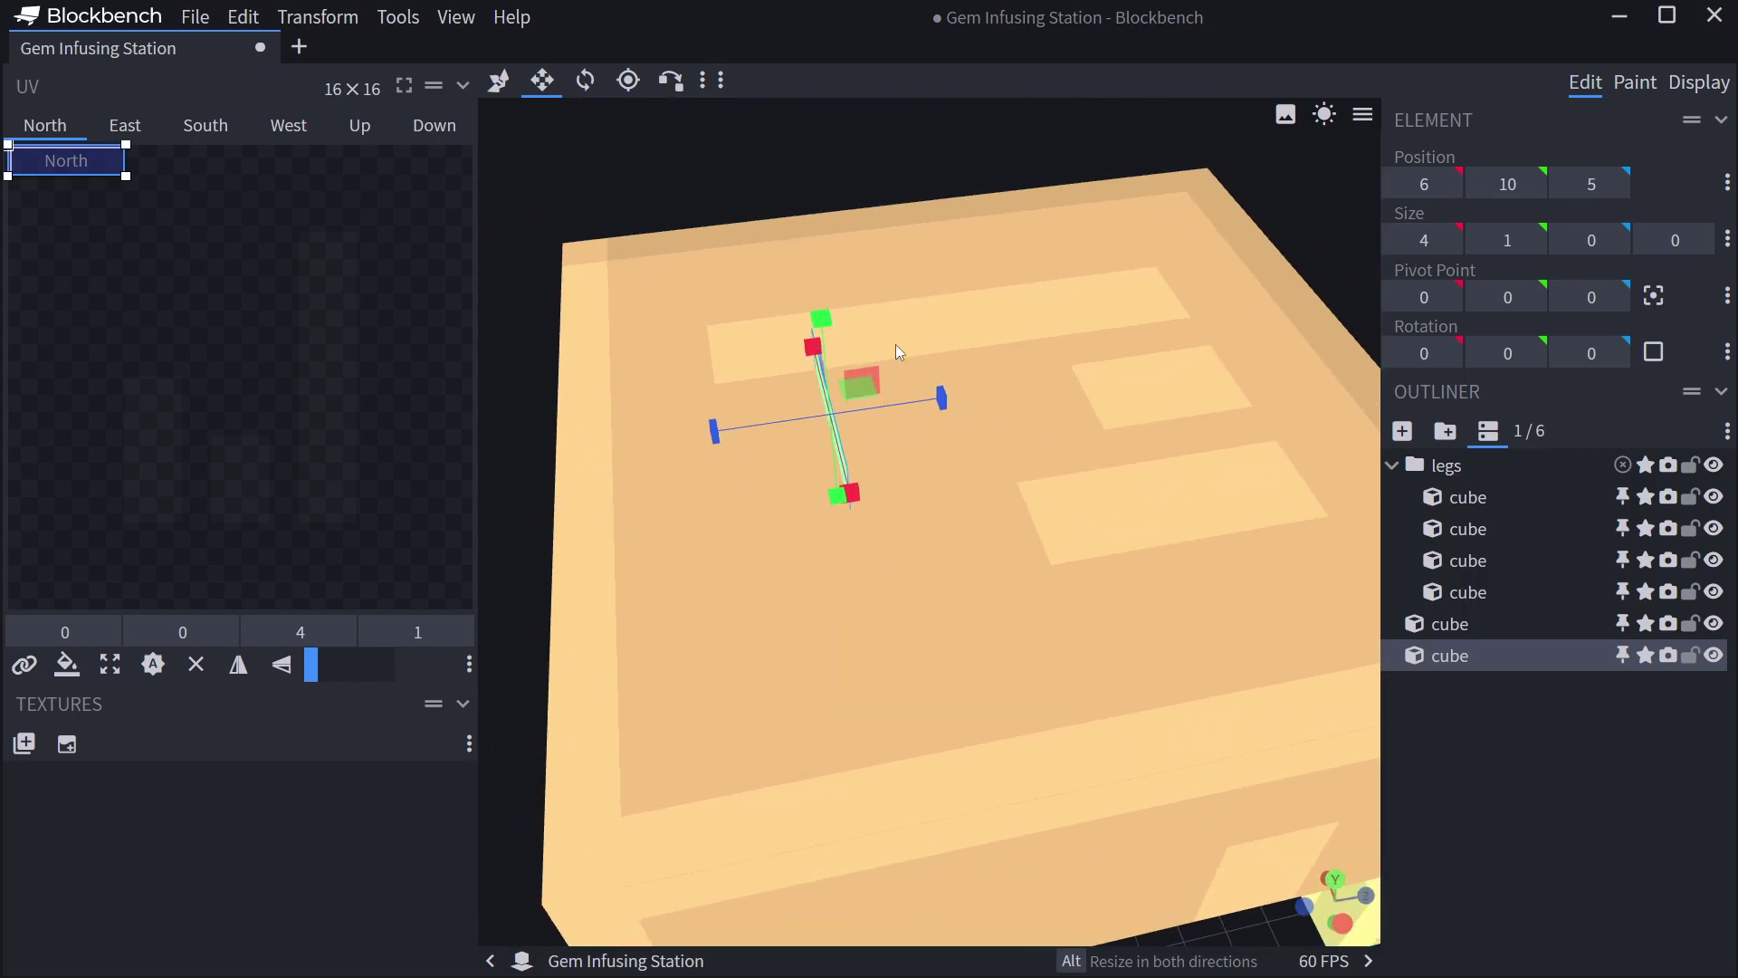
key(ctrl+d)
drag(943, 399, 1092, 389)
key(ctrl+d)
key(r)
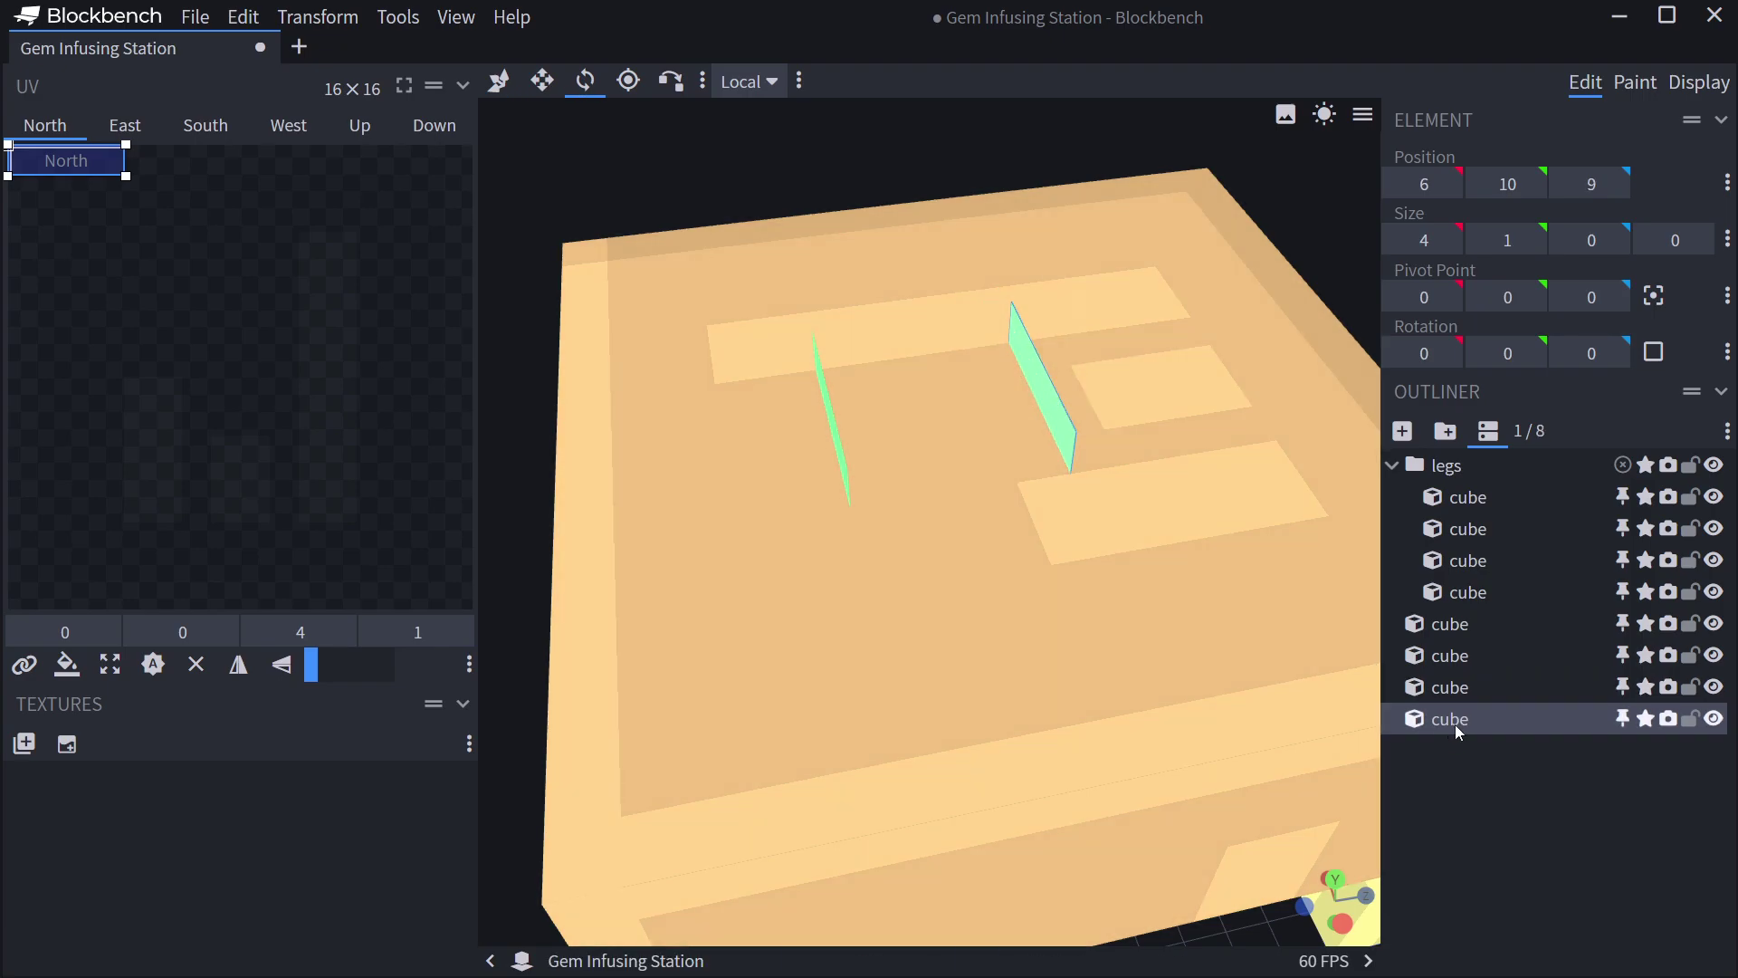
scroll(1040, 887, down, 2)
scroll(1041, 887, down, 2)
key(Delete)
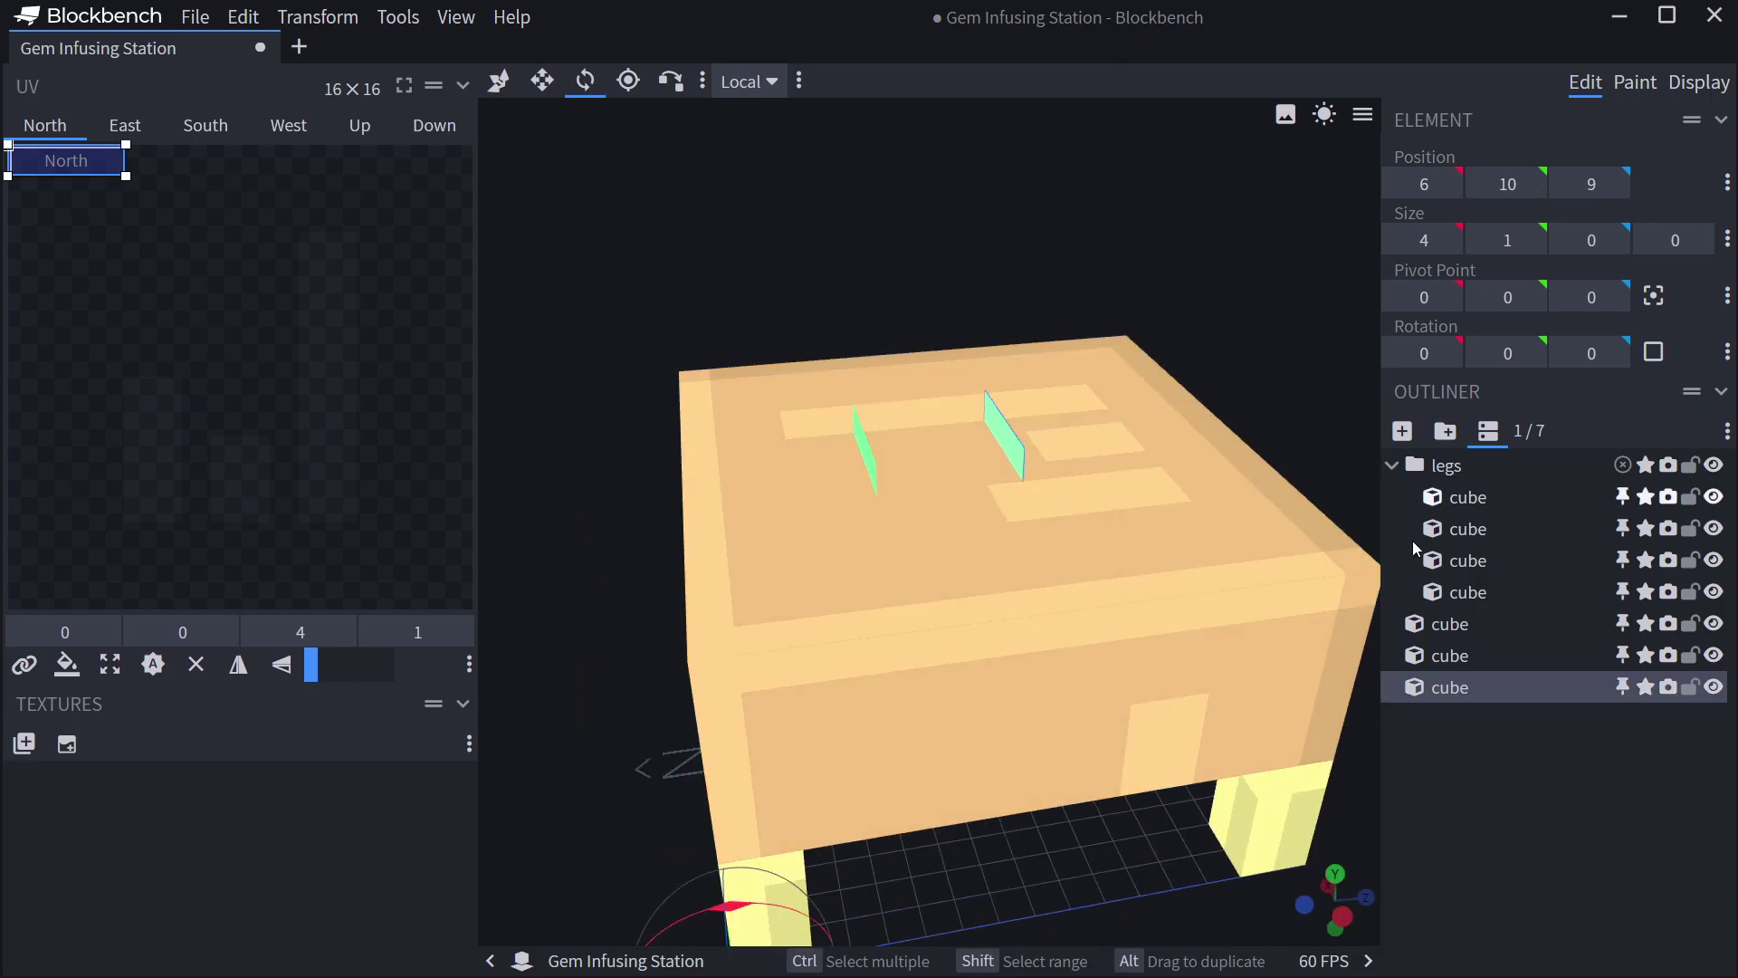
Center the pivot point on the plate at Z 9 and try rotating that plate.
click(1653, 295)
drag(1082, 457, 858, 441)
key(ctrl+z)
Duplicate the plate at Z 9, rotate the copy a quarter turn, and place it along one side between the two plates.
key(ctrl+d)
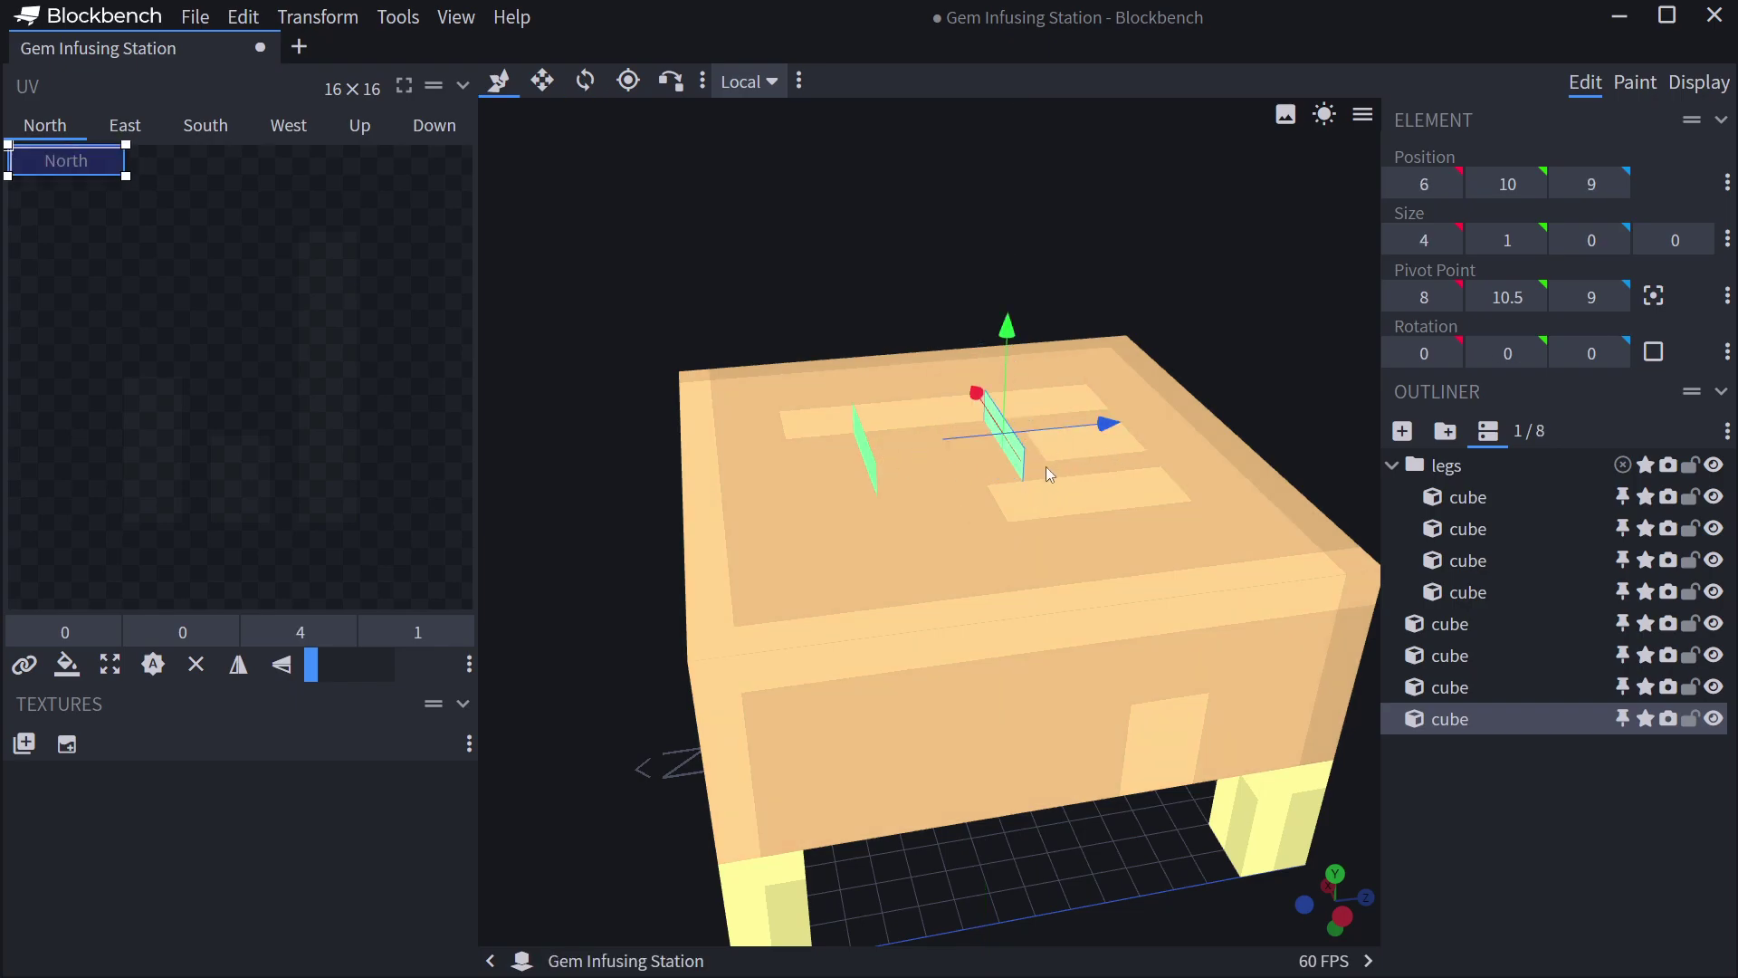
key(r)
drag(1079, 453, 934, 440)
key(v)
drag(1099, 426, 1038, 432)
drag(913, 402, 879, 388)
Duplicate the side plate onto the opposite side to close the 4 × 4 square frame, and group its four plates.
key(ctrl+d)
drag(548, 647, 753, 746)
shift+click(1481, 655)
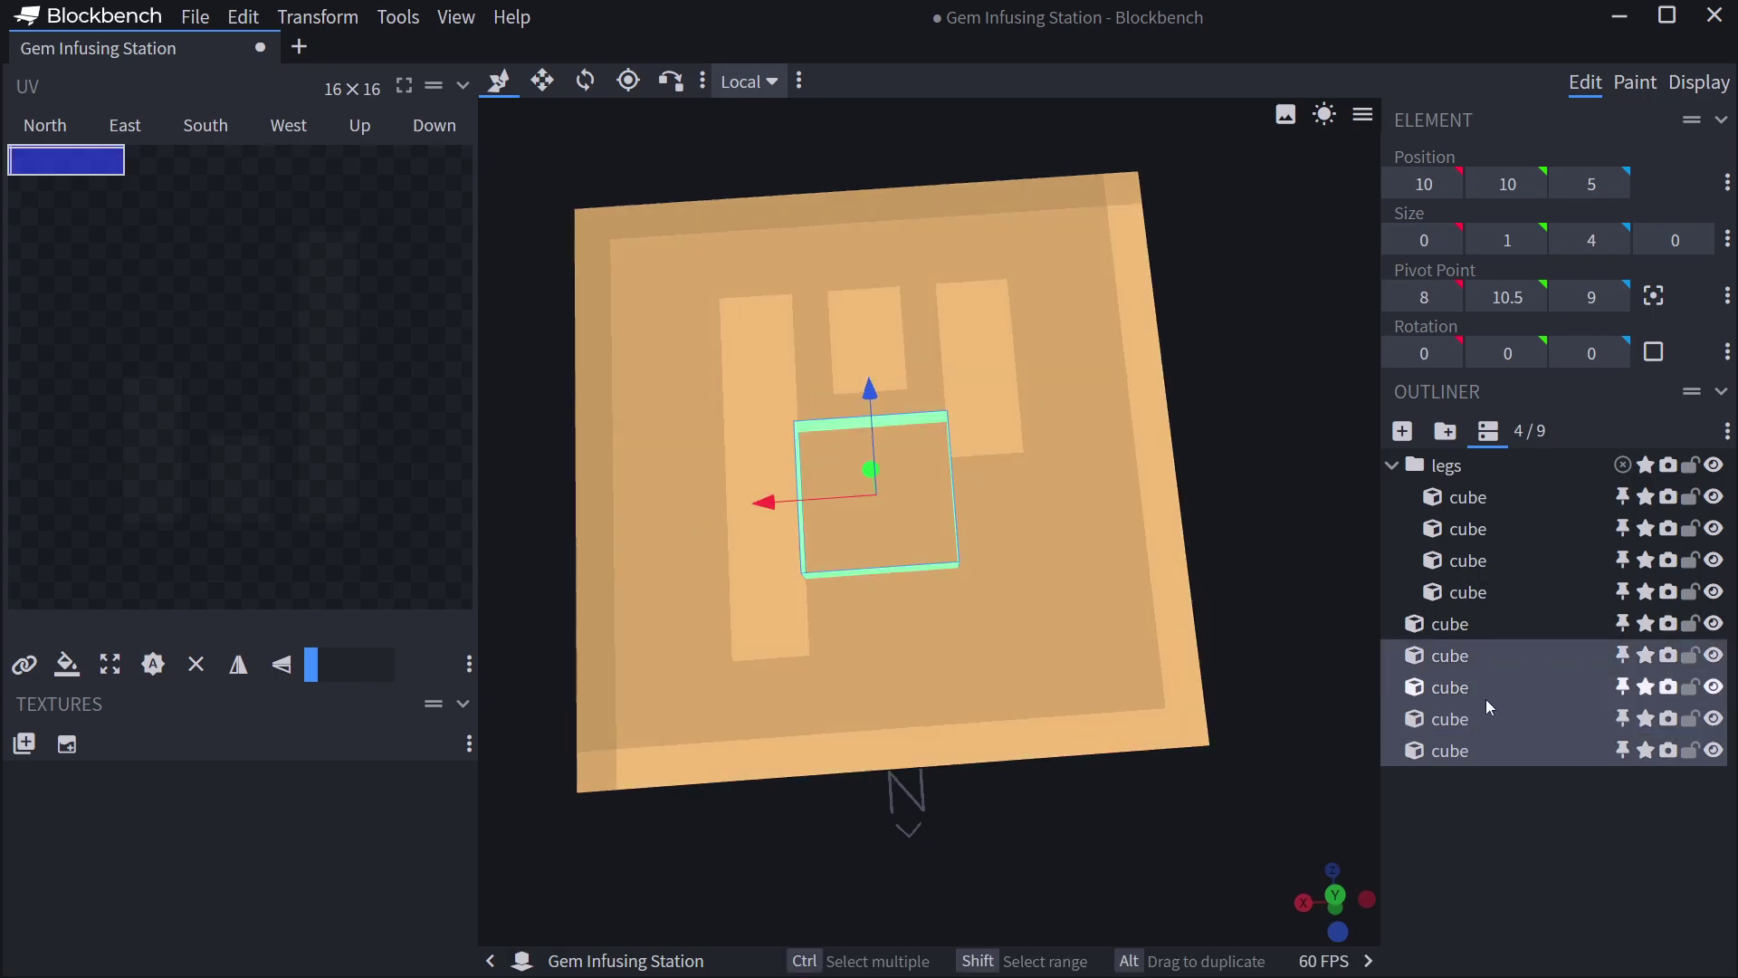
key(ctrl+g)
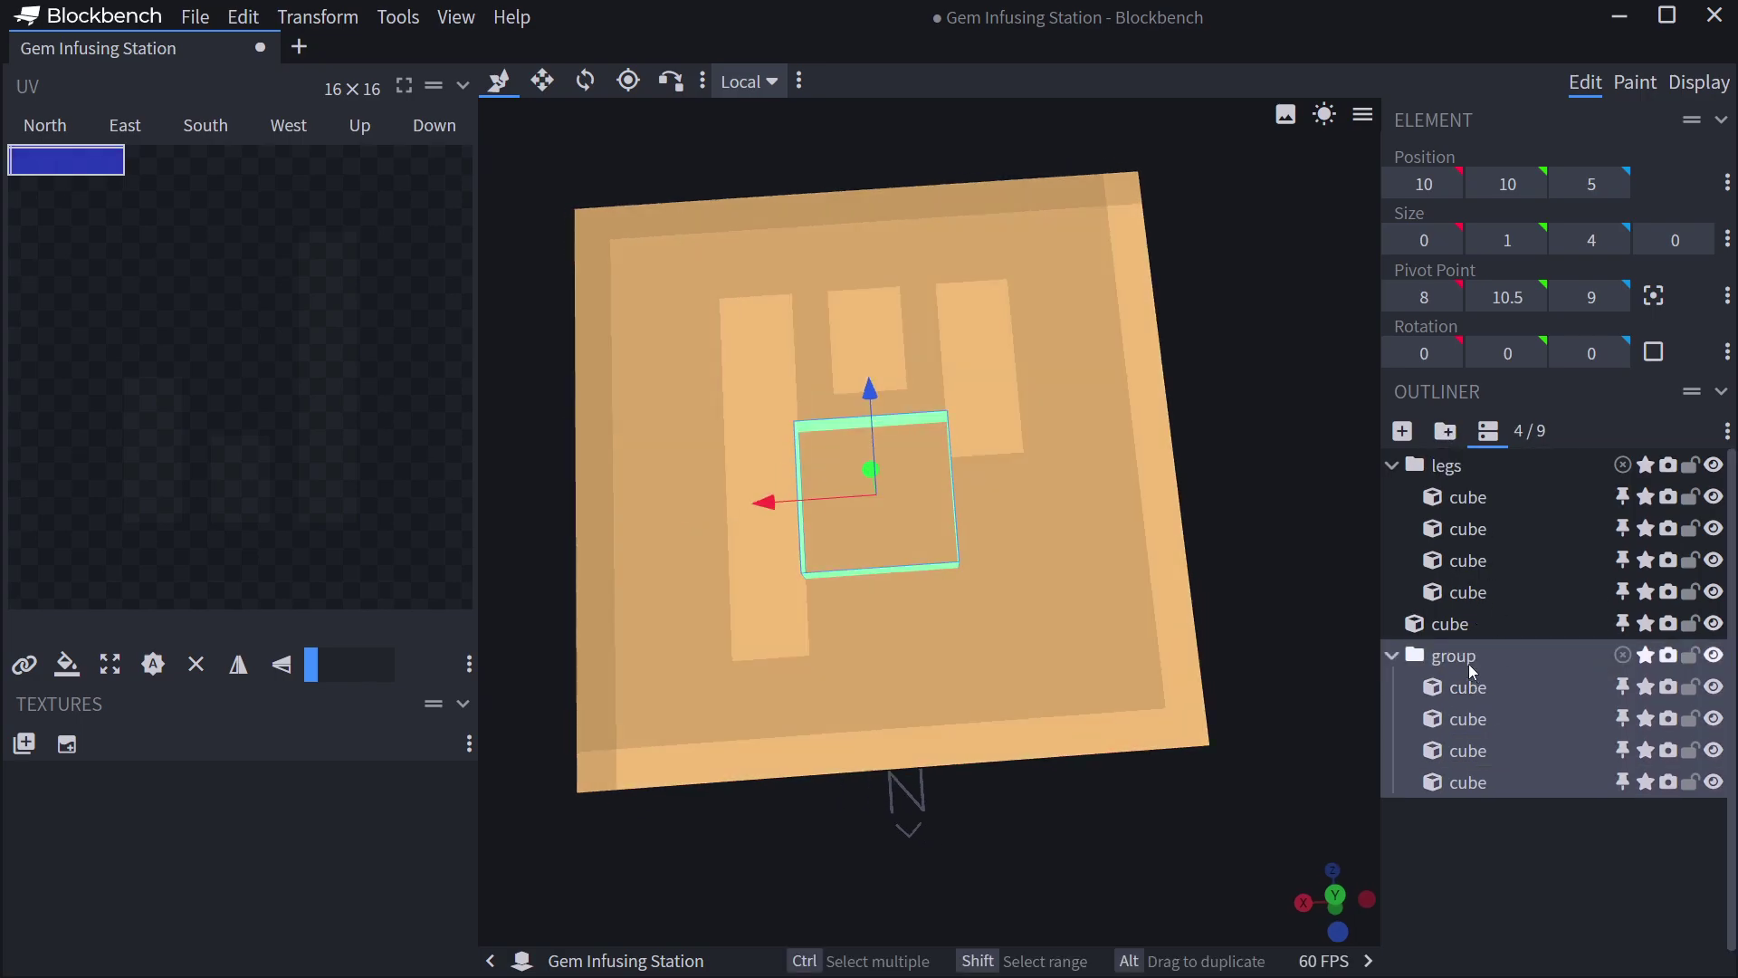
Rename the four-plate group as tray and move it to Z 6, centering it on the body.
double_click(1466, 662)
click(1465, 661)
drag(1230, 439, 1131, 525)
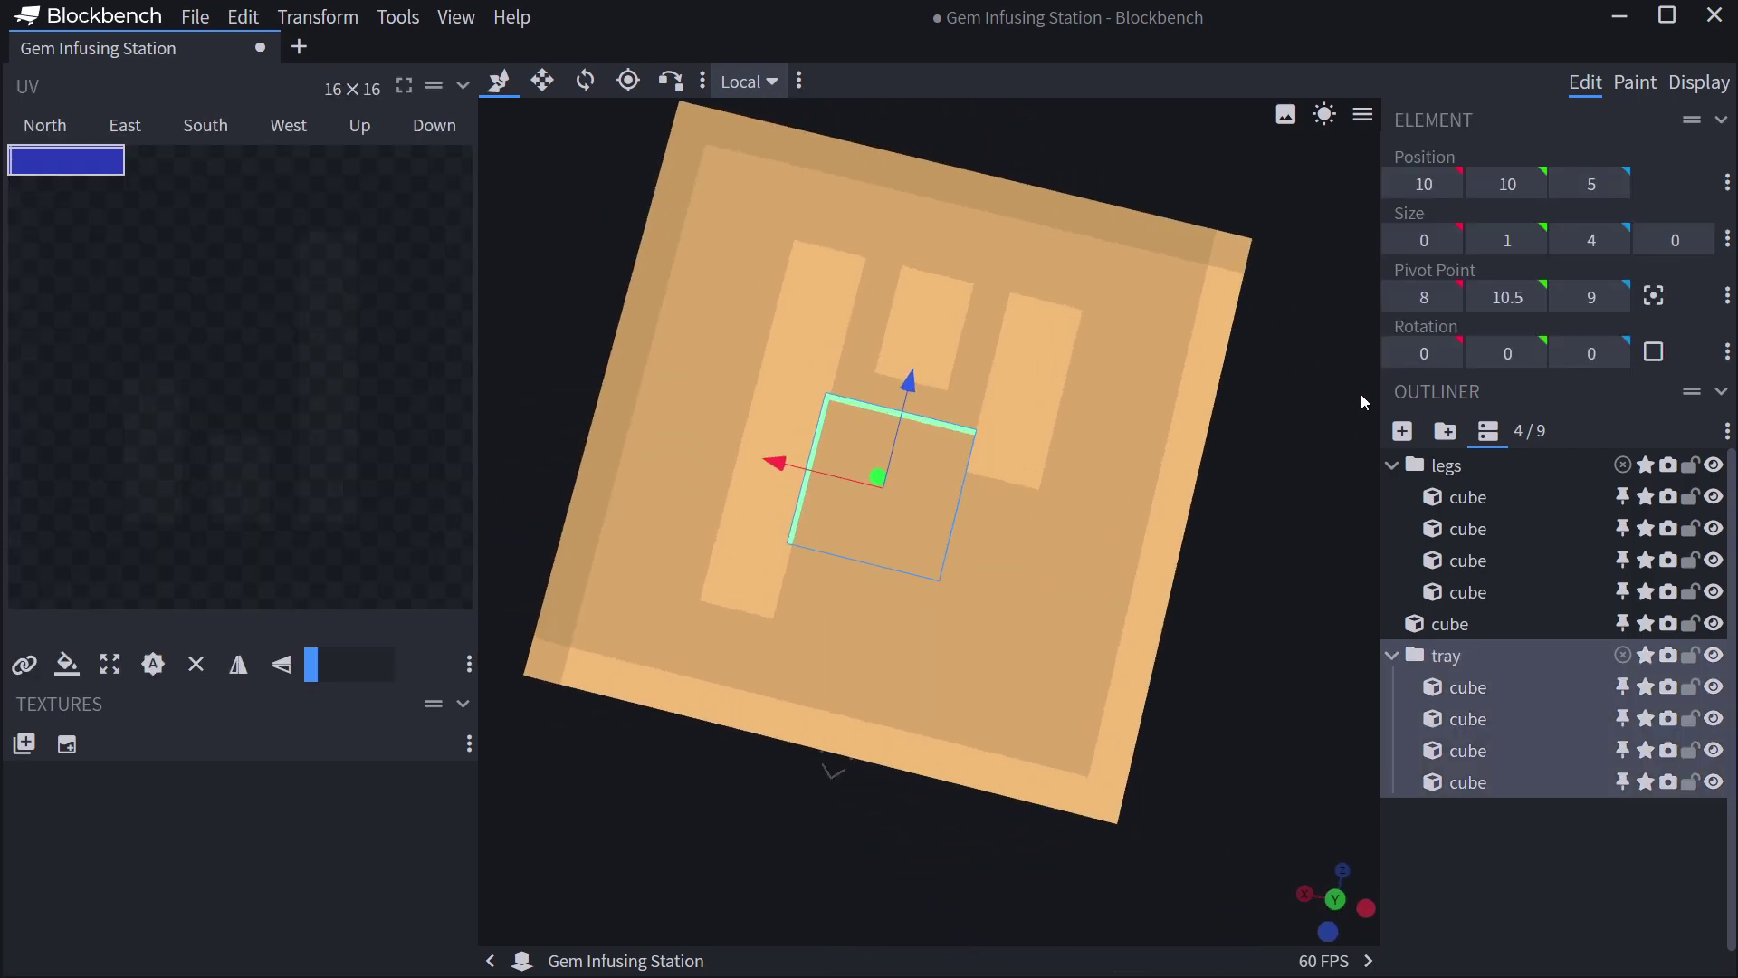
click(1336, 900)
drag(856, 568, 856, 588)
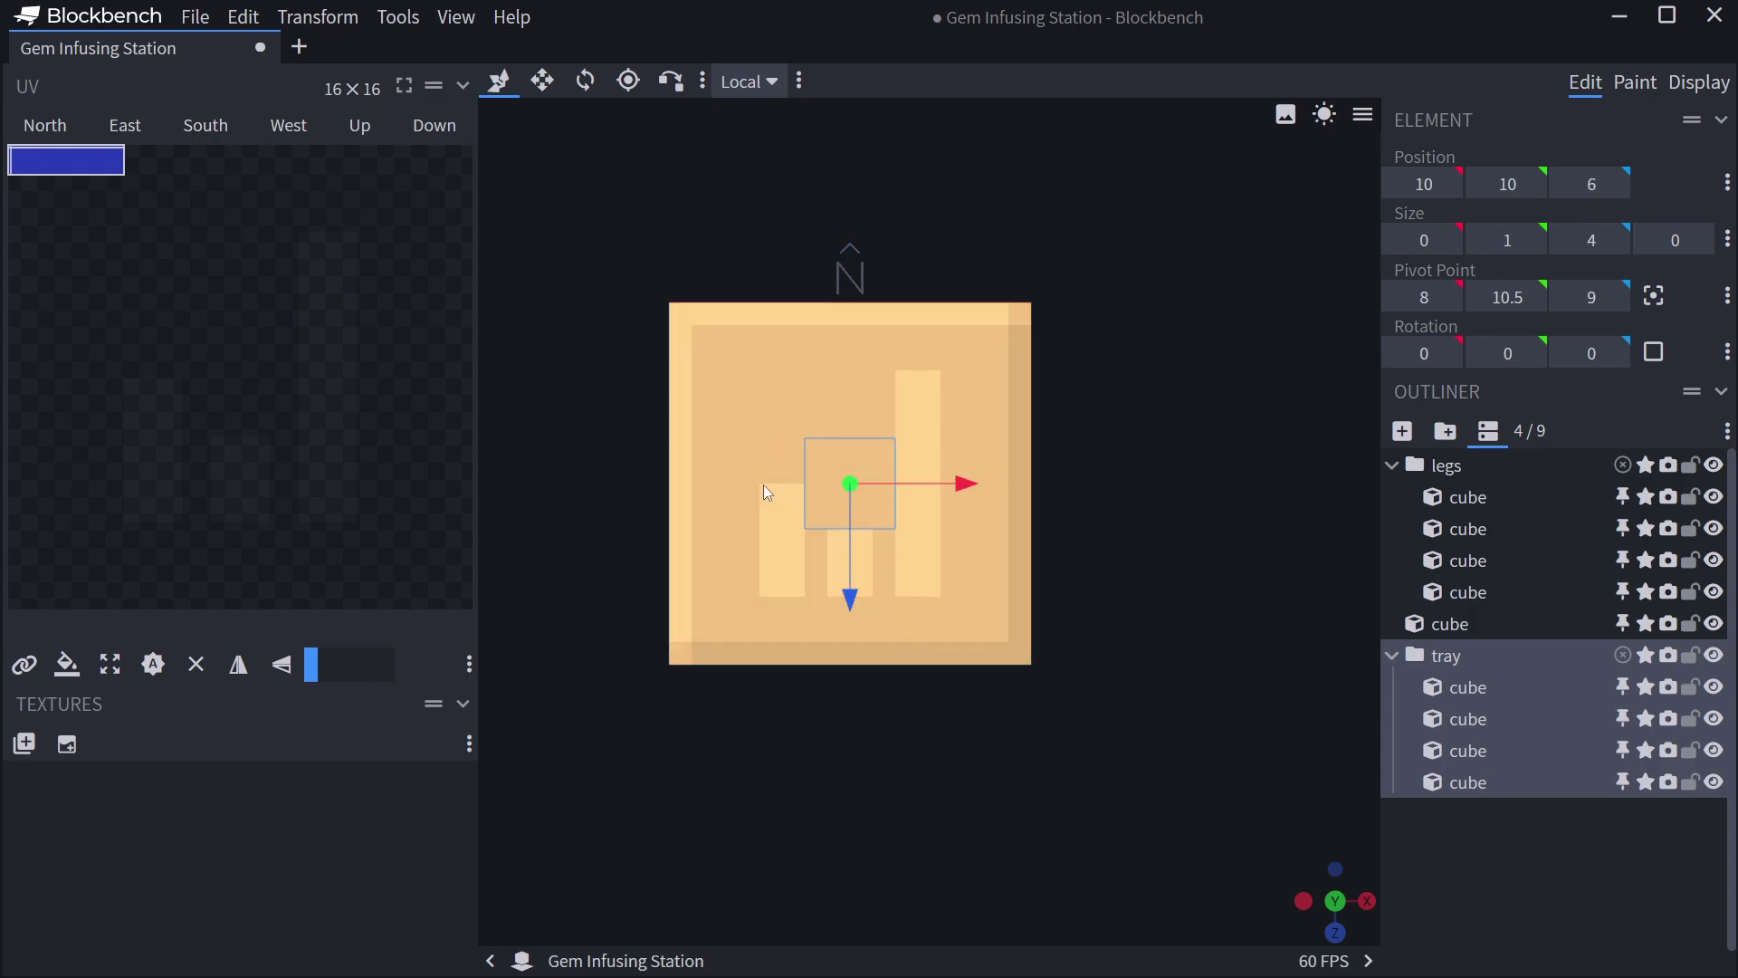
Check the tray's centering against the grid in the wireframe top view, and restore the solid view.
scroll(893, 817, up, 2)
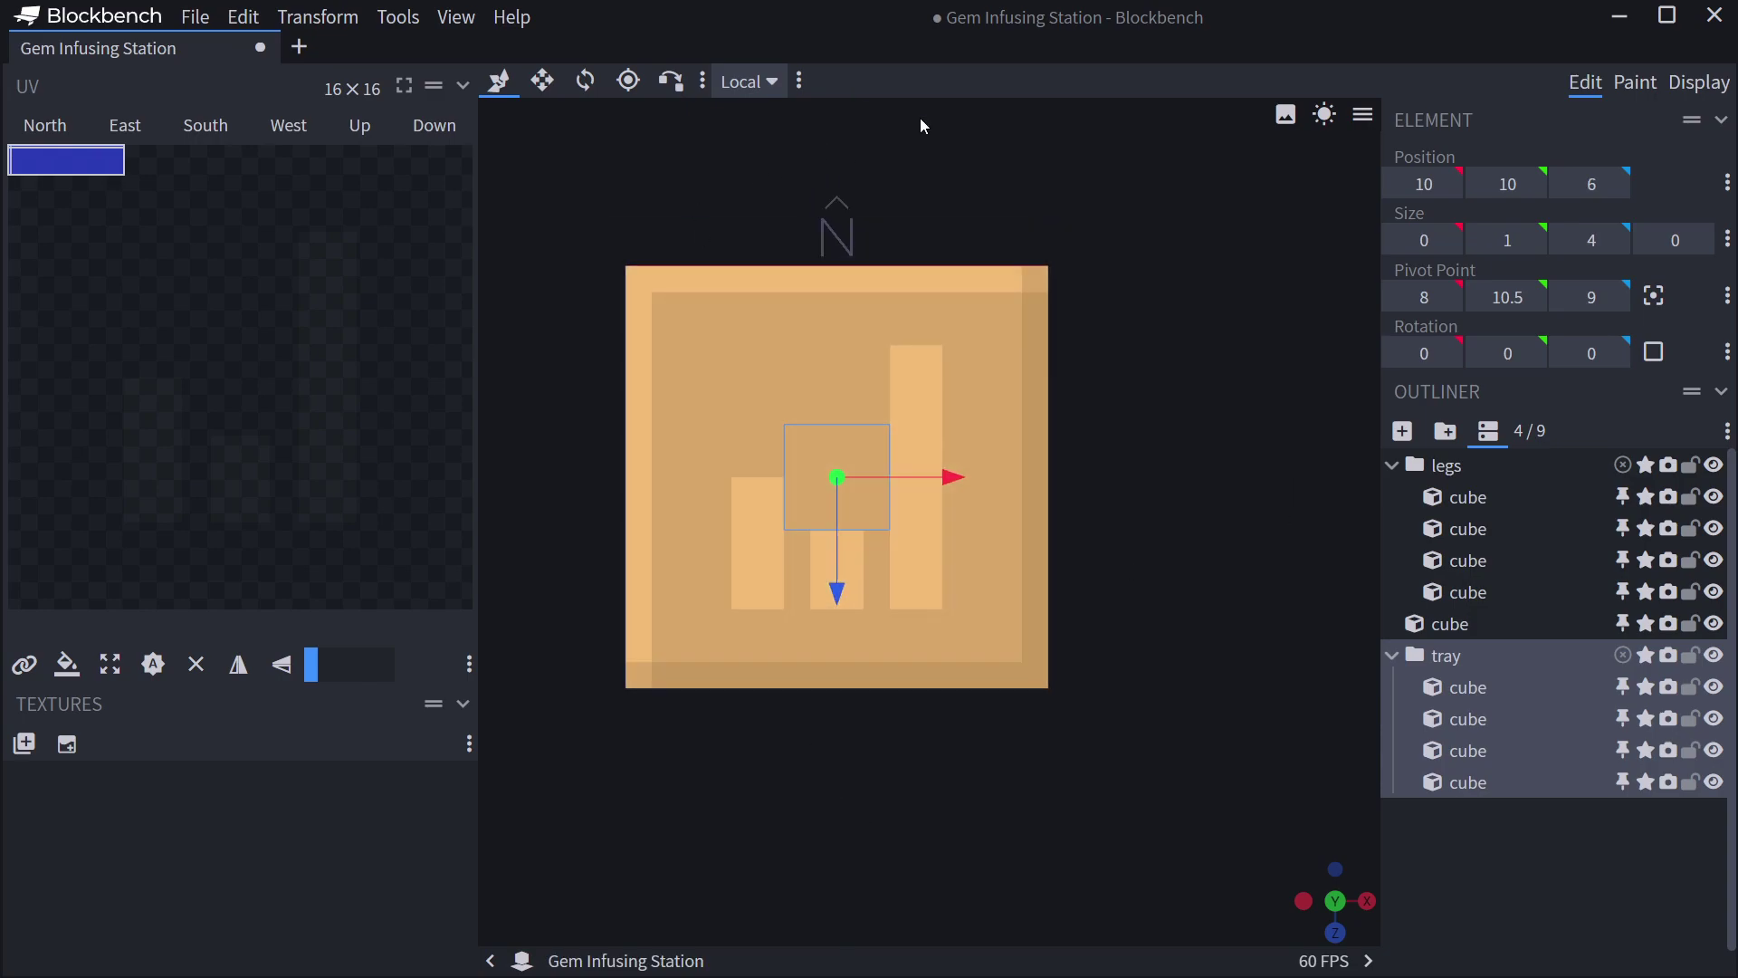
click(1286, 115)
click(1334, 226)
scroll(749, 464, up, 2)
scroll(822, 219, down, 1)
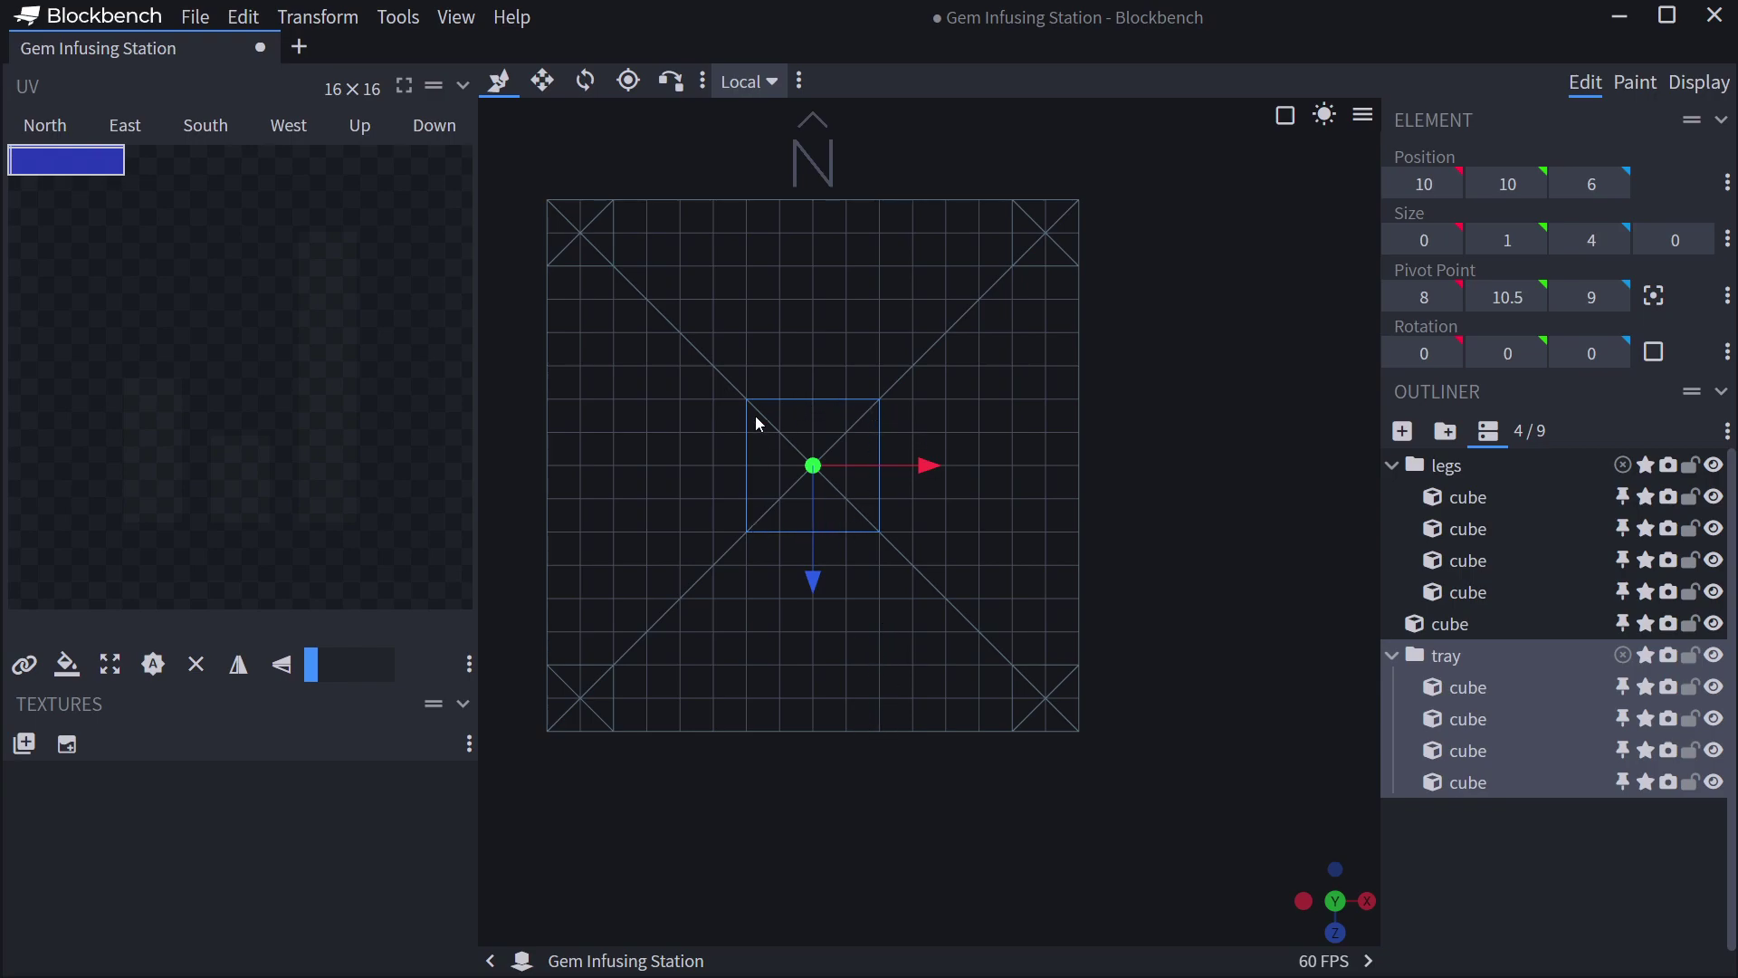
key(z)
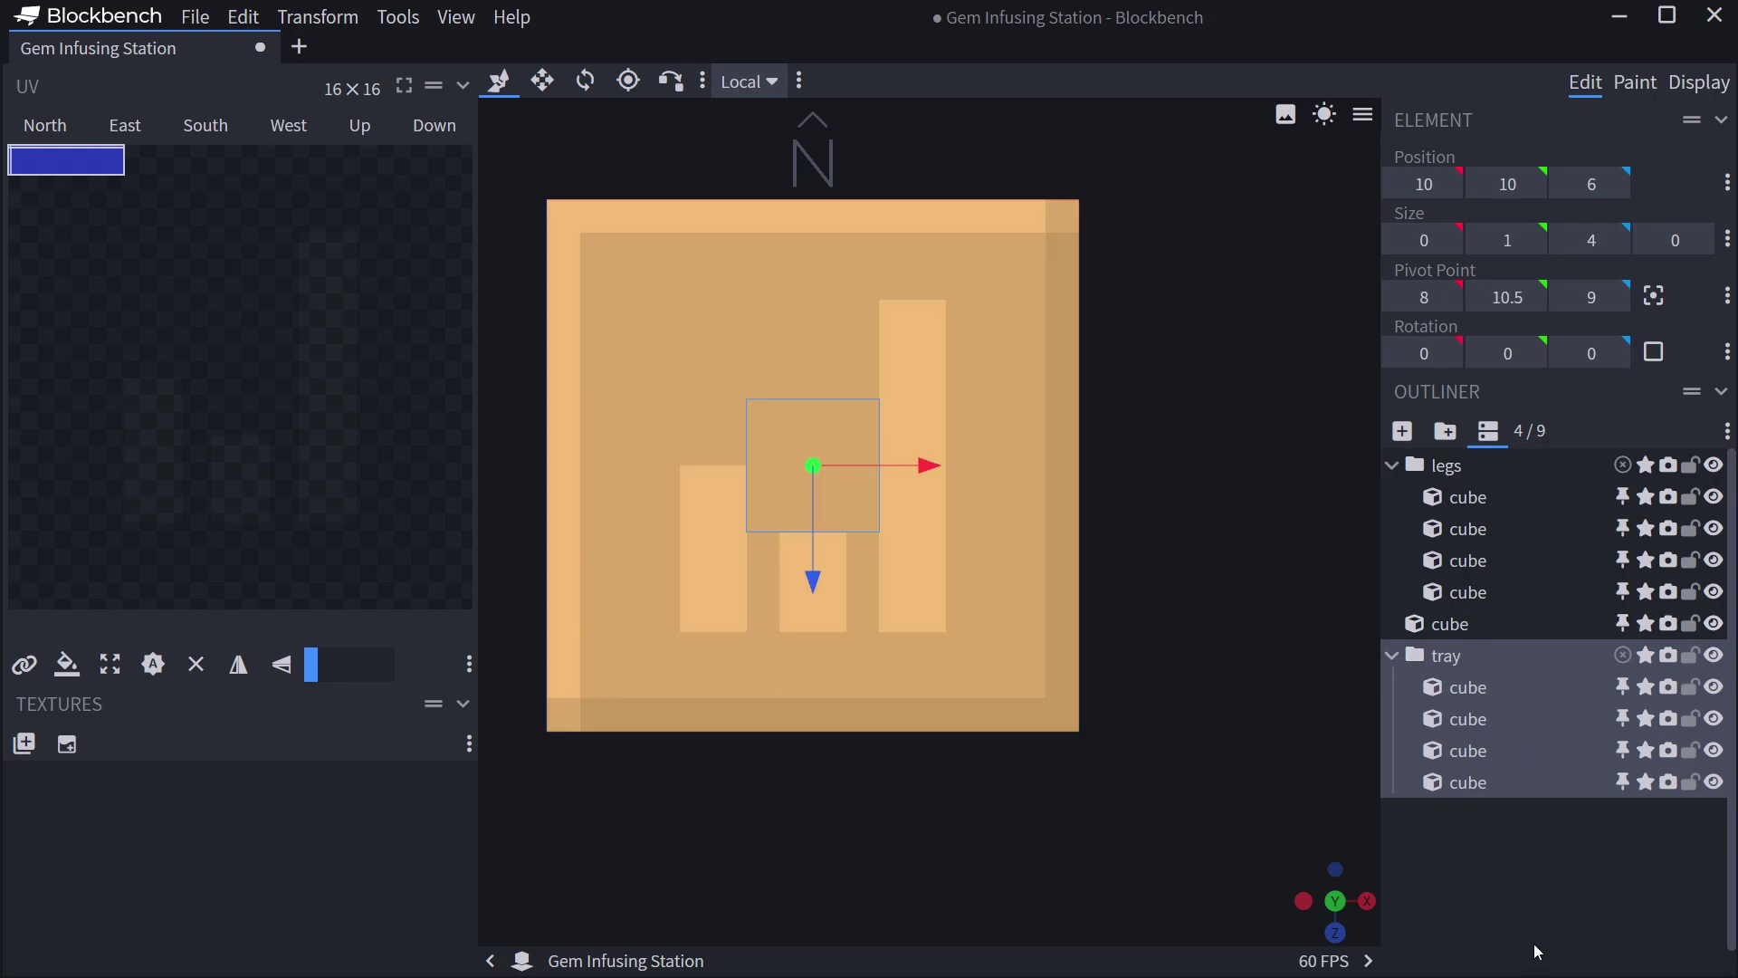
Add a cube to the tray group, flatten it to zero height, and place it at 6, 10, 6 inside the frame.
click(1534, 943)
click(1498, 655)
drag(1328, 923, 1300, 813)
scroll(1181, 443, up, 2)
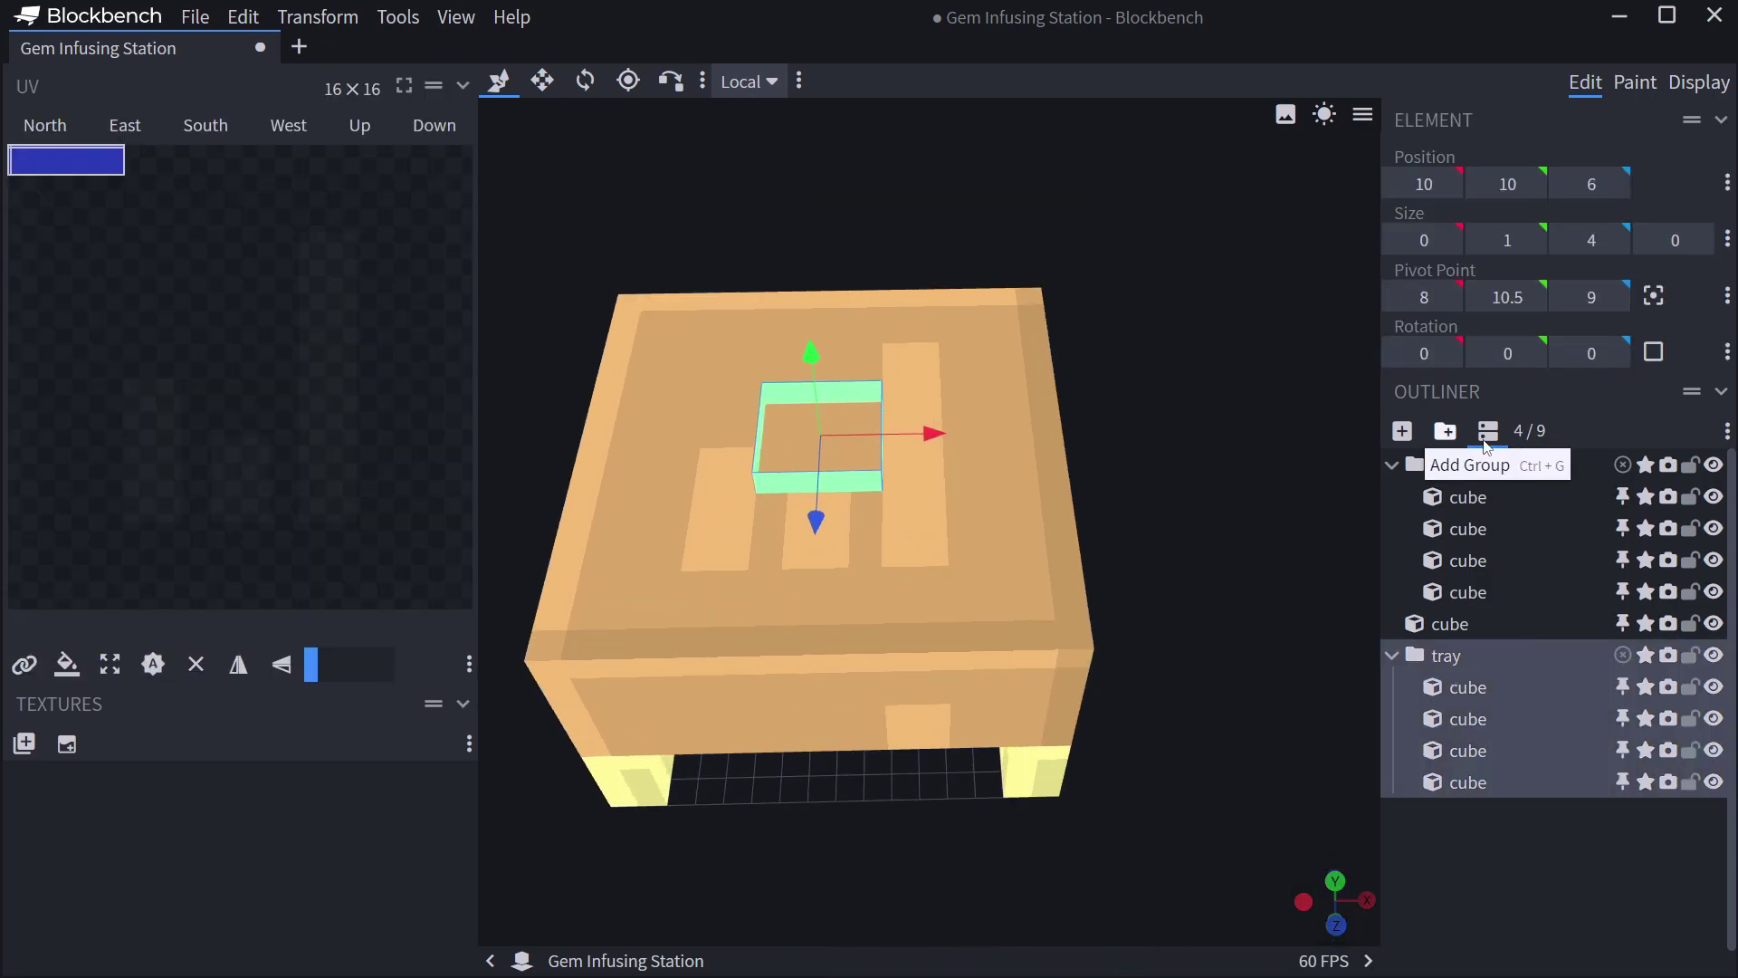
click(1402, 431)
drag(667, 420, 585, 215)
key(s)
key(v)
drag(605, 366, 580, 479)
drag(722, 414, 889, 431)
key(s)
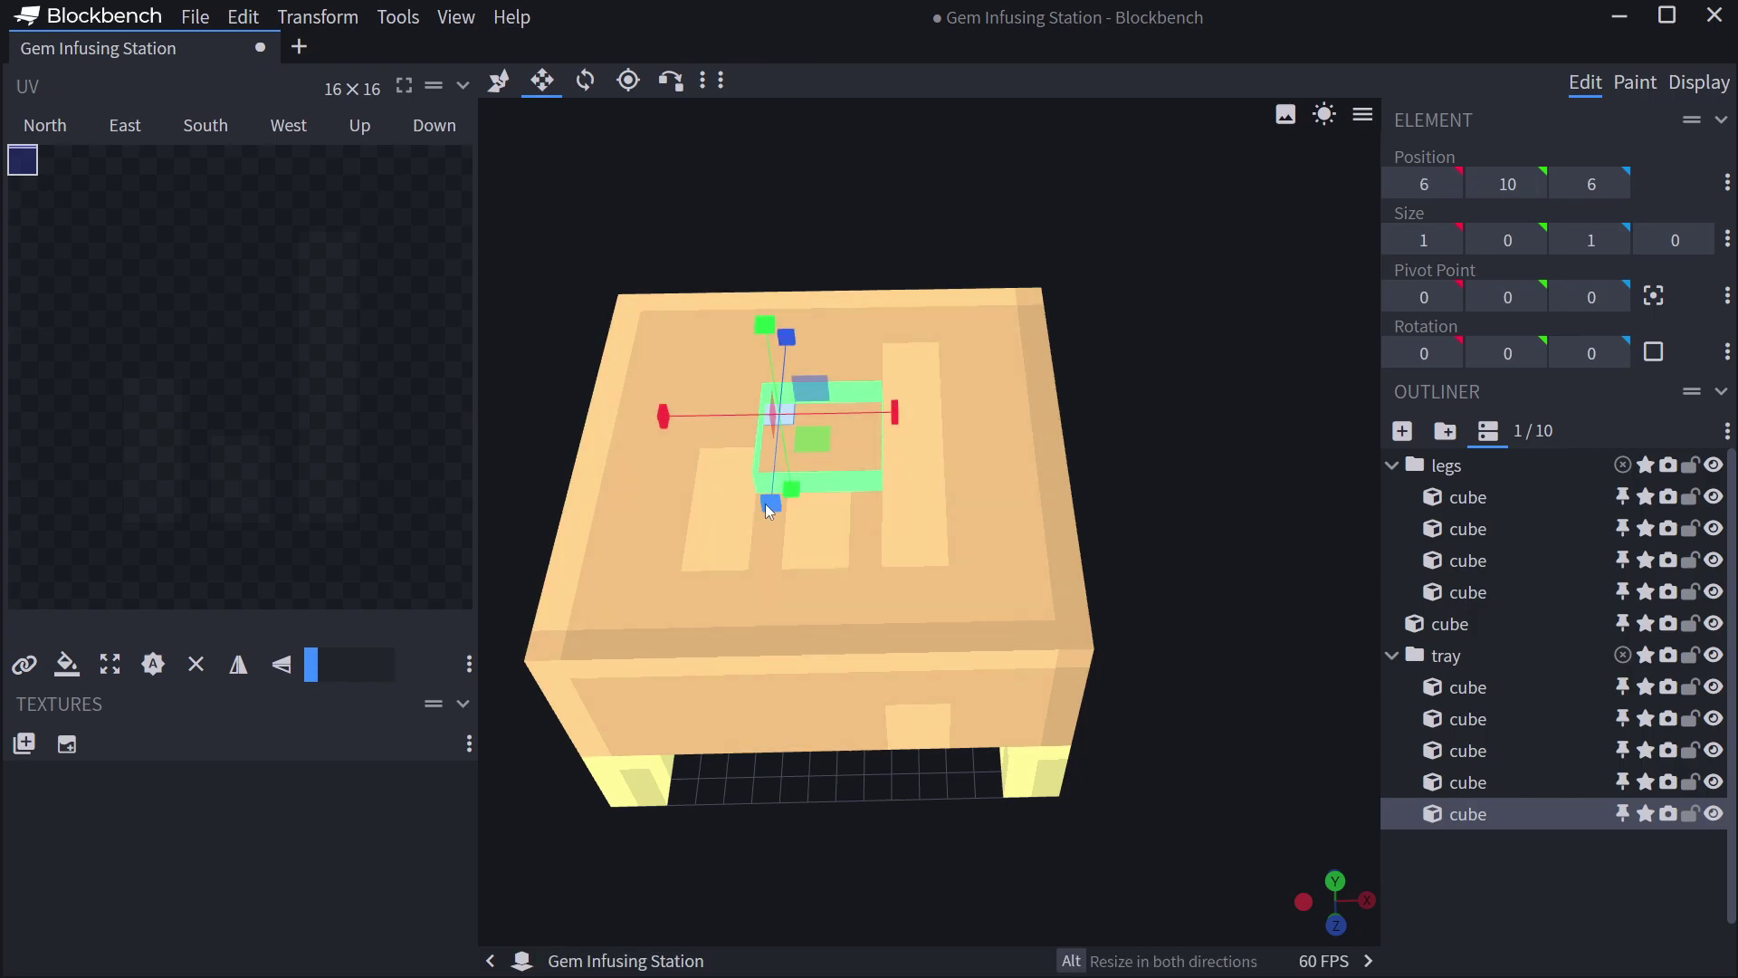
Stretch the flat plate to 4 × 4 so it covers the whole floor of the tray.
drag(759, 505, 779, 567)
drag(929, 450, 985, 450)
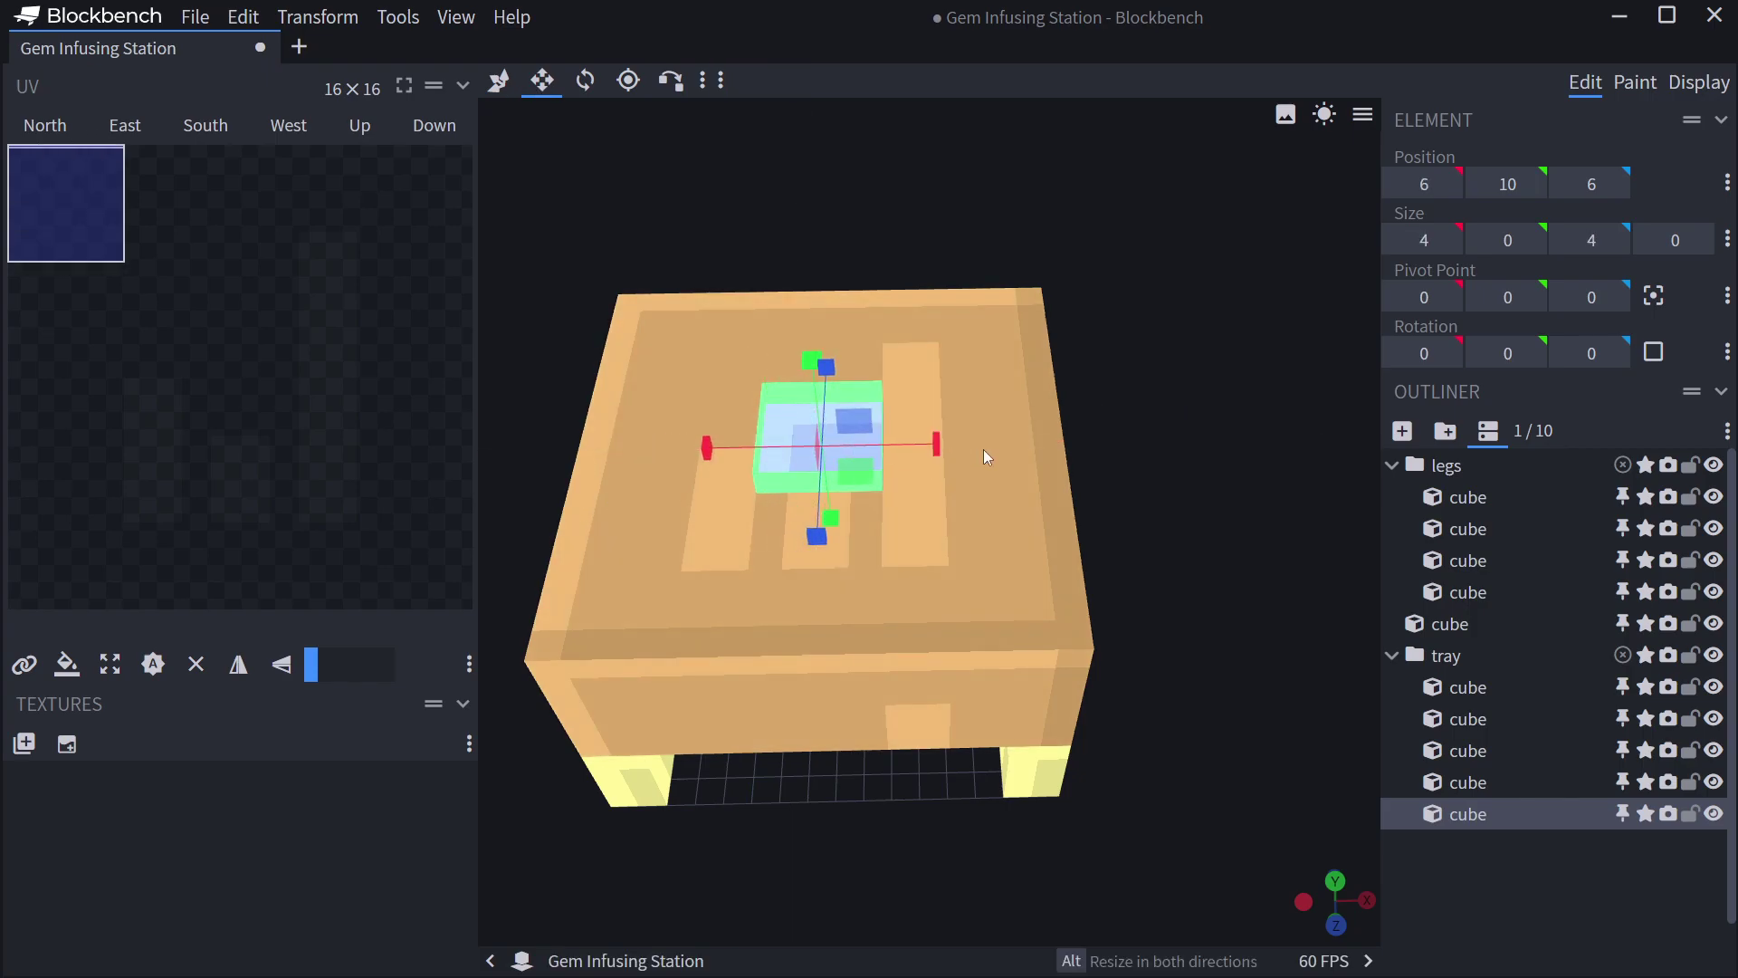
drag(1349, 898, 930, 866)
click(1462, 920)
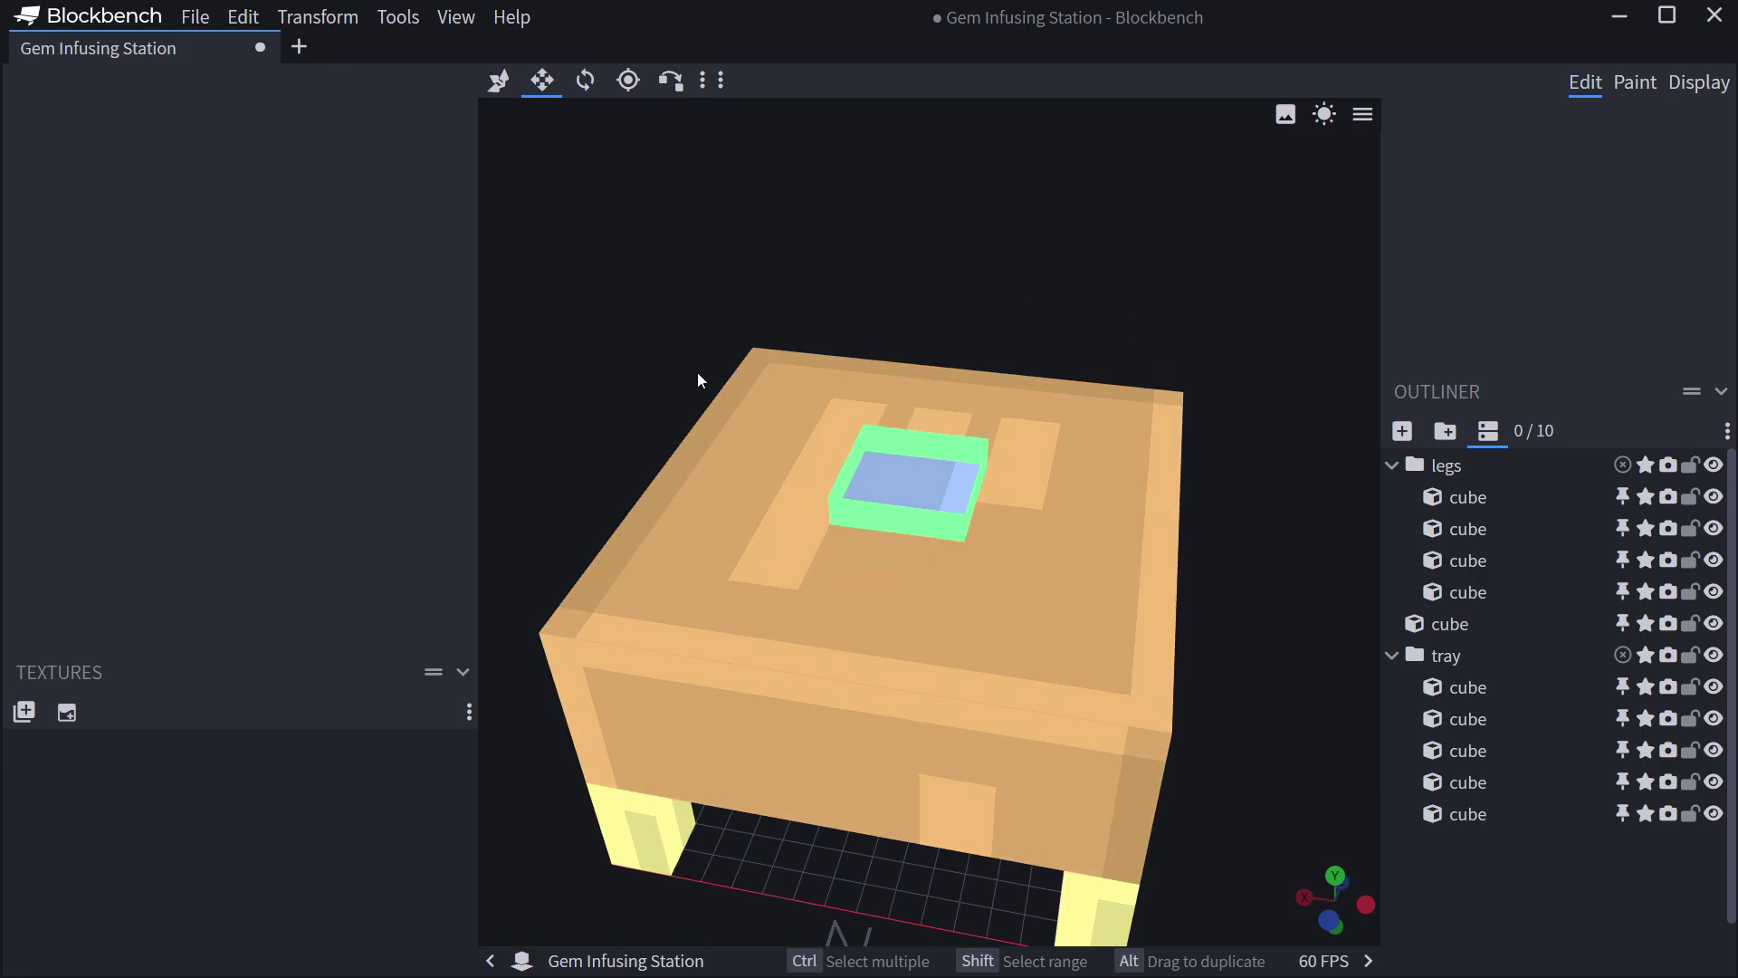
Raise the tray's floor plate to Y 10.01, just above the top face of the body.
scroll(875, 395, up, 2)
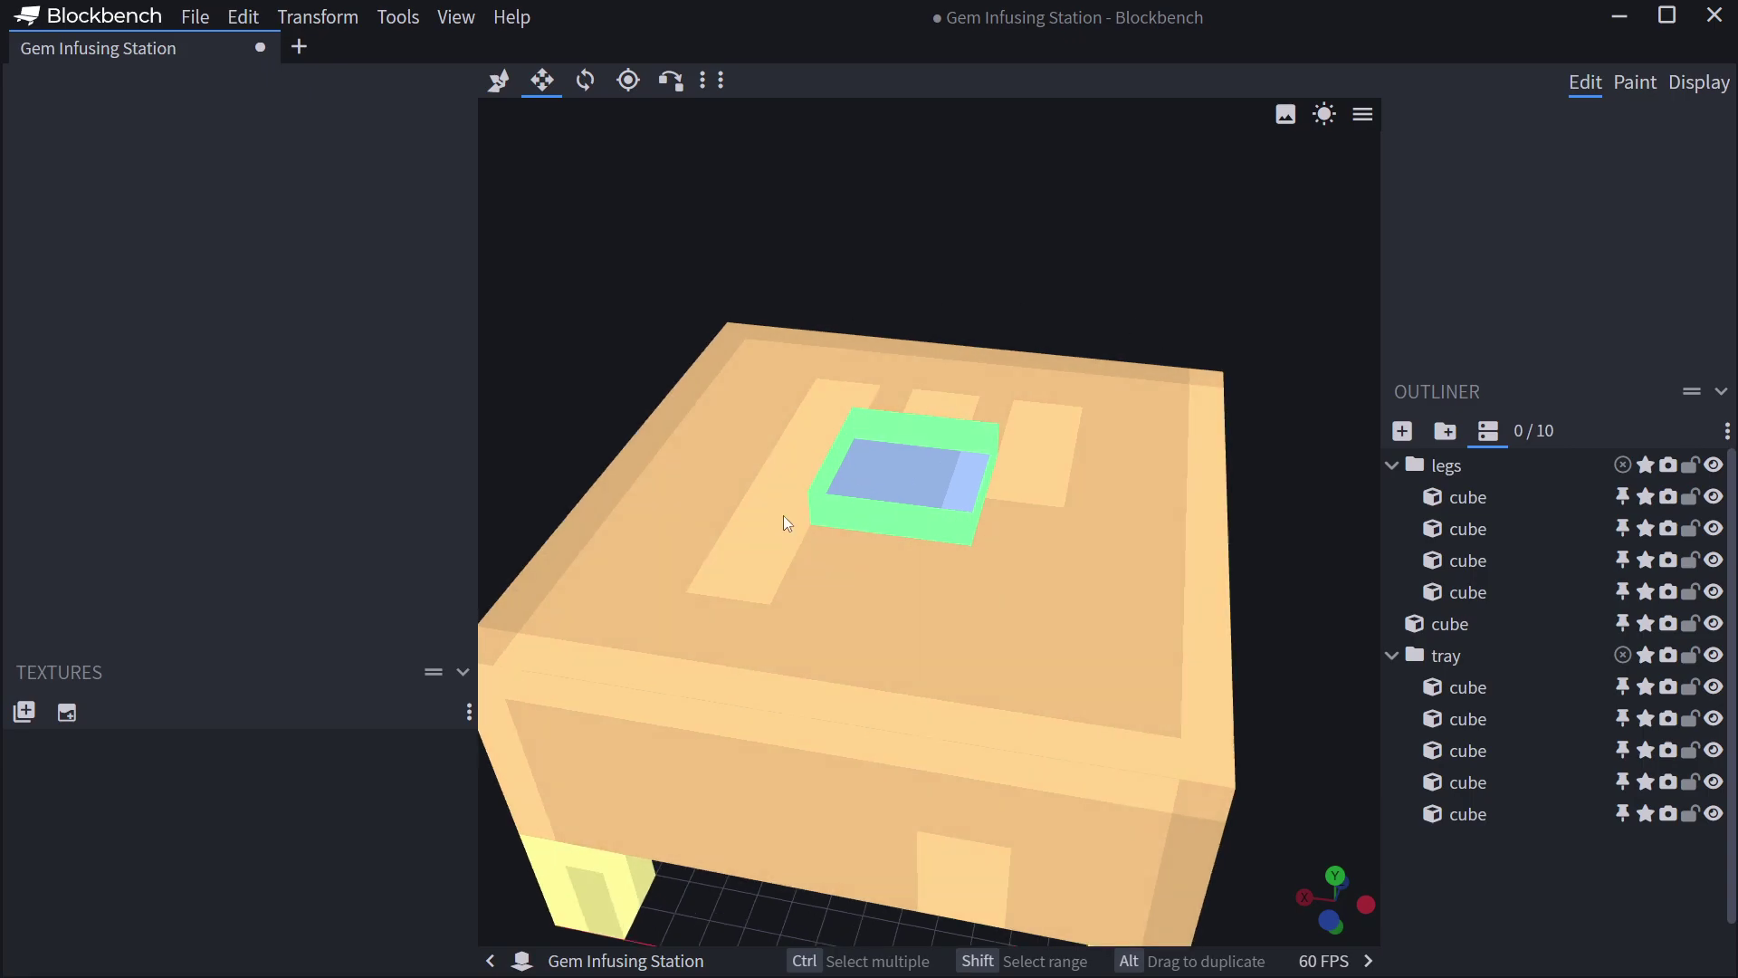
click(950, 480)
click(1146, 421)
drag(1146, 423, 1164, 474)
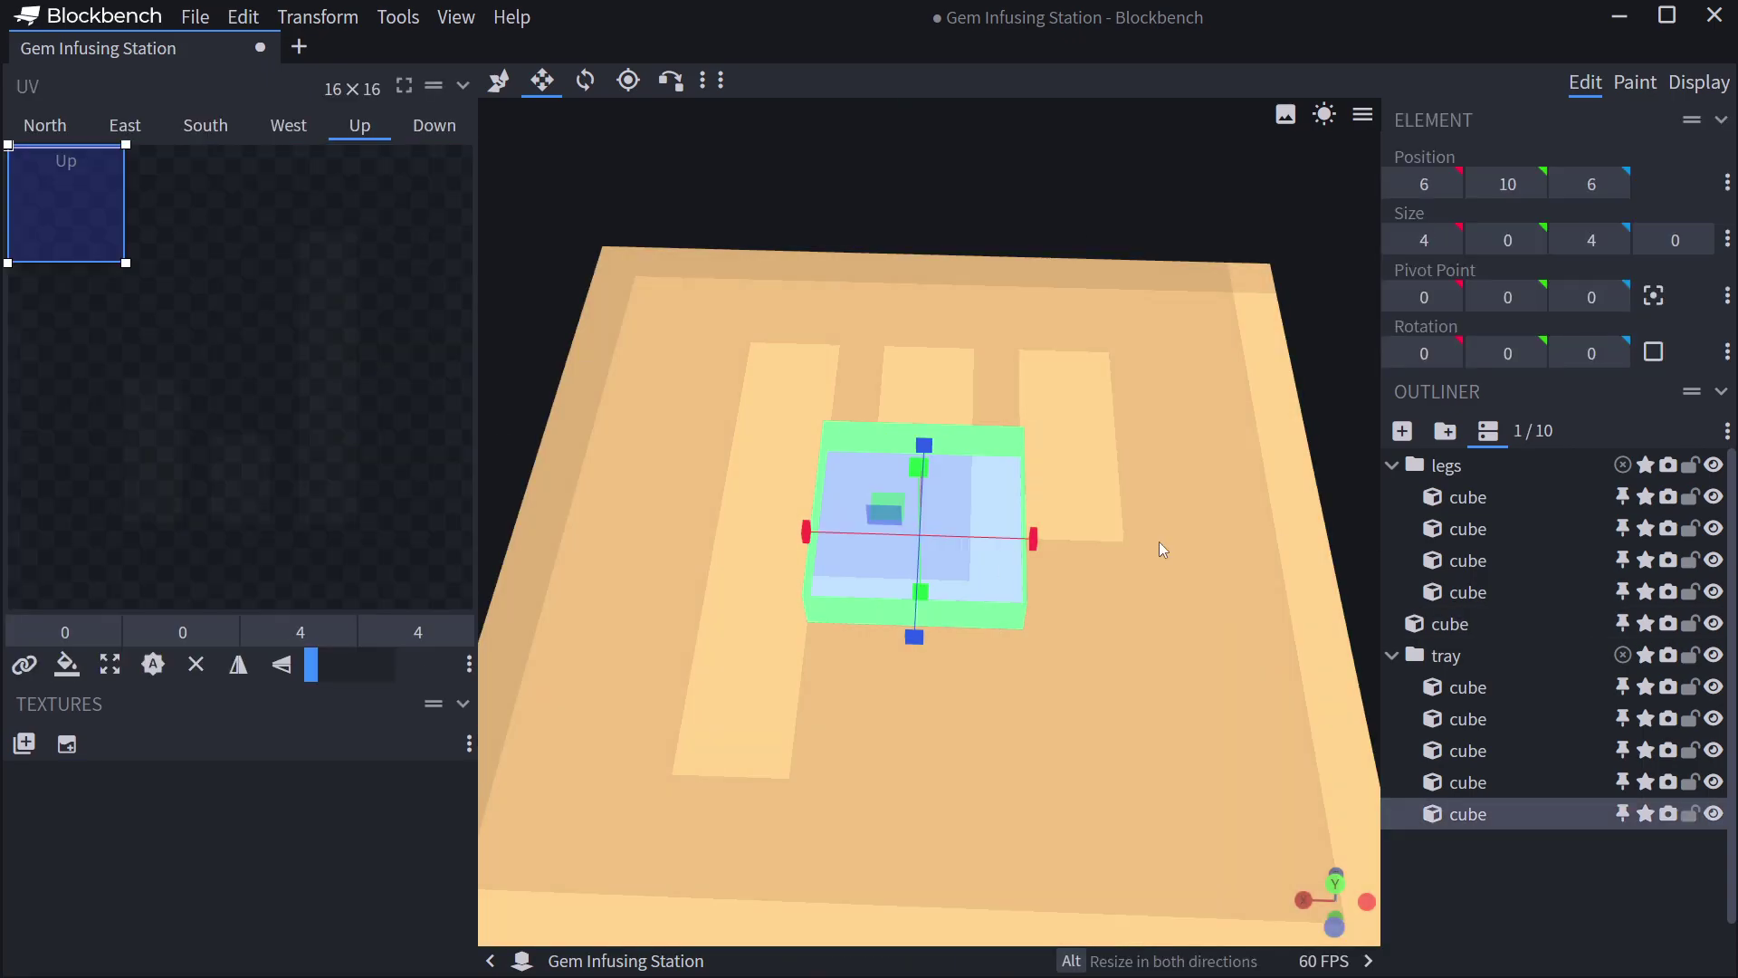
click(1259, 539)
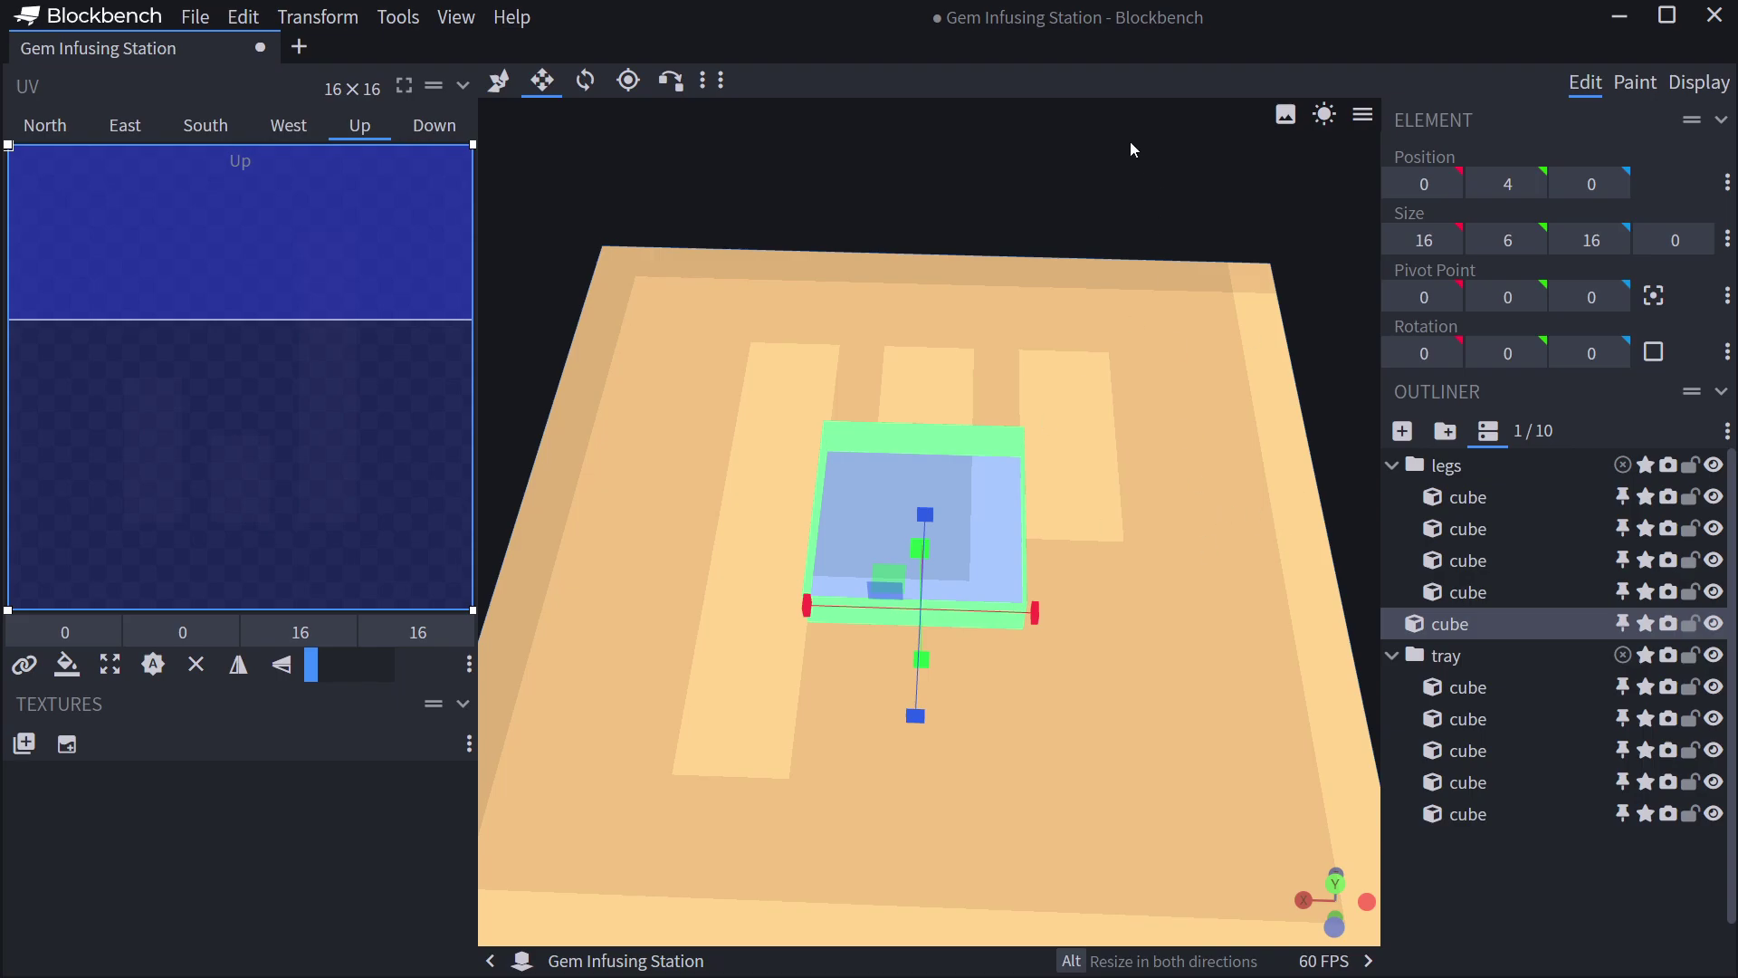
click(967, 484)
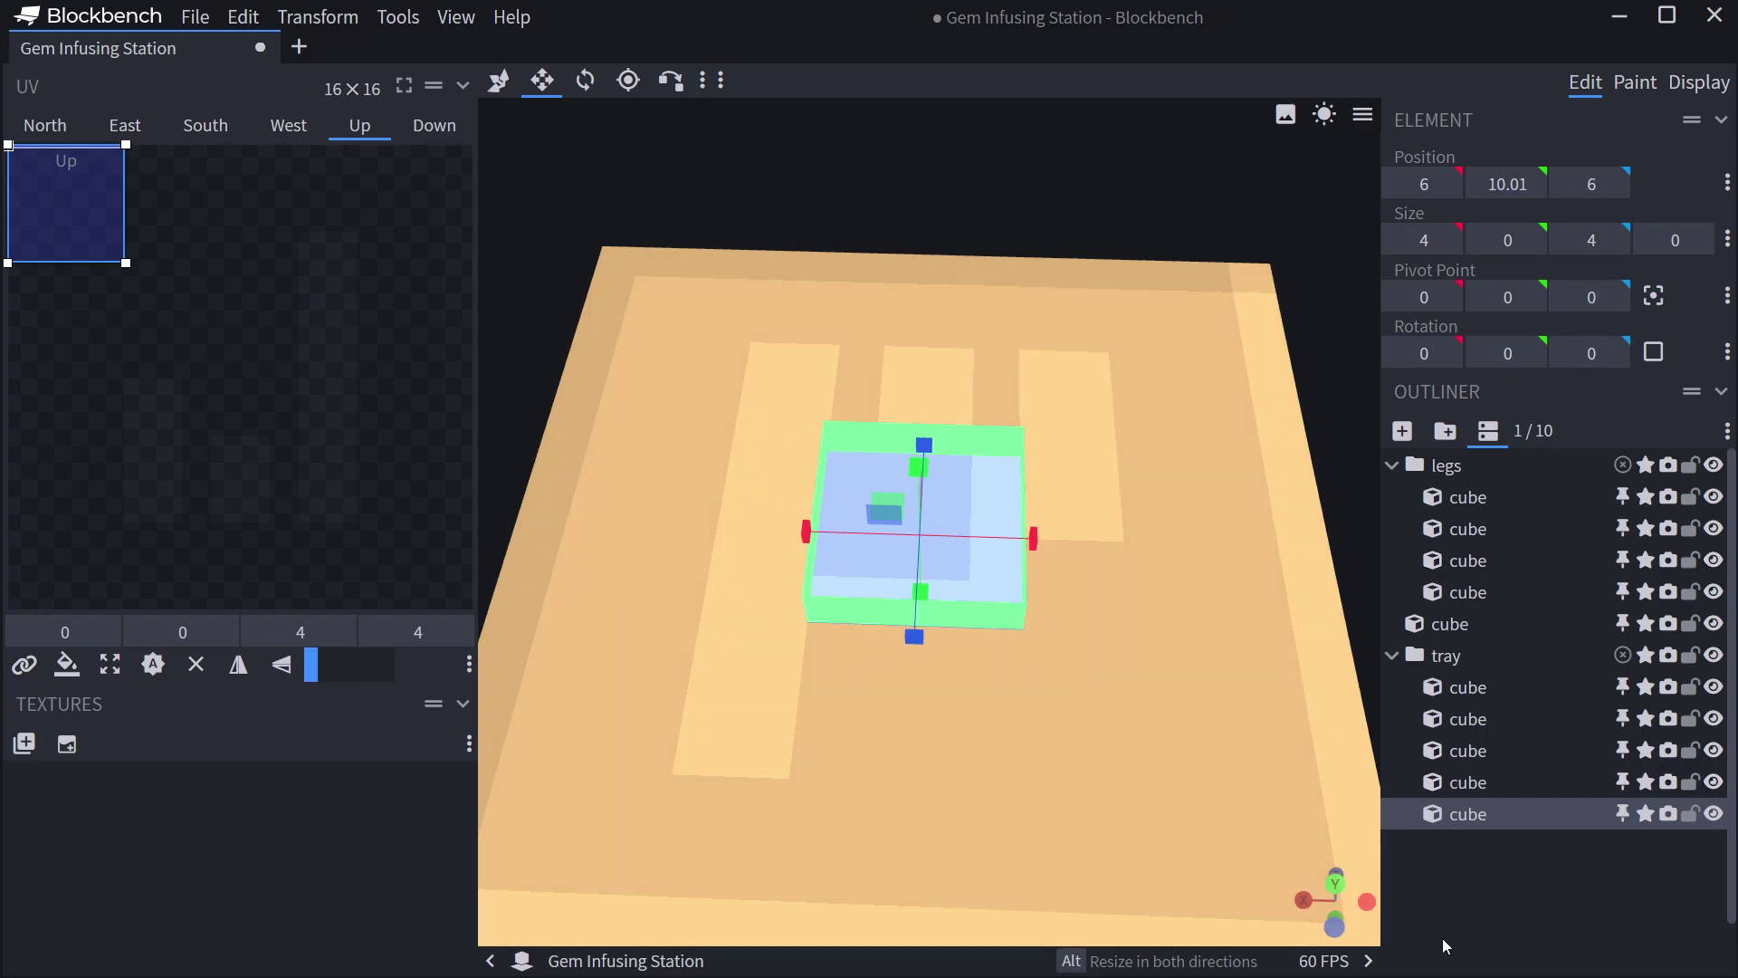
click(1444, 940)
click(1485, 814)
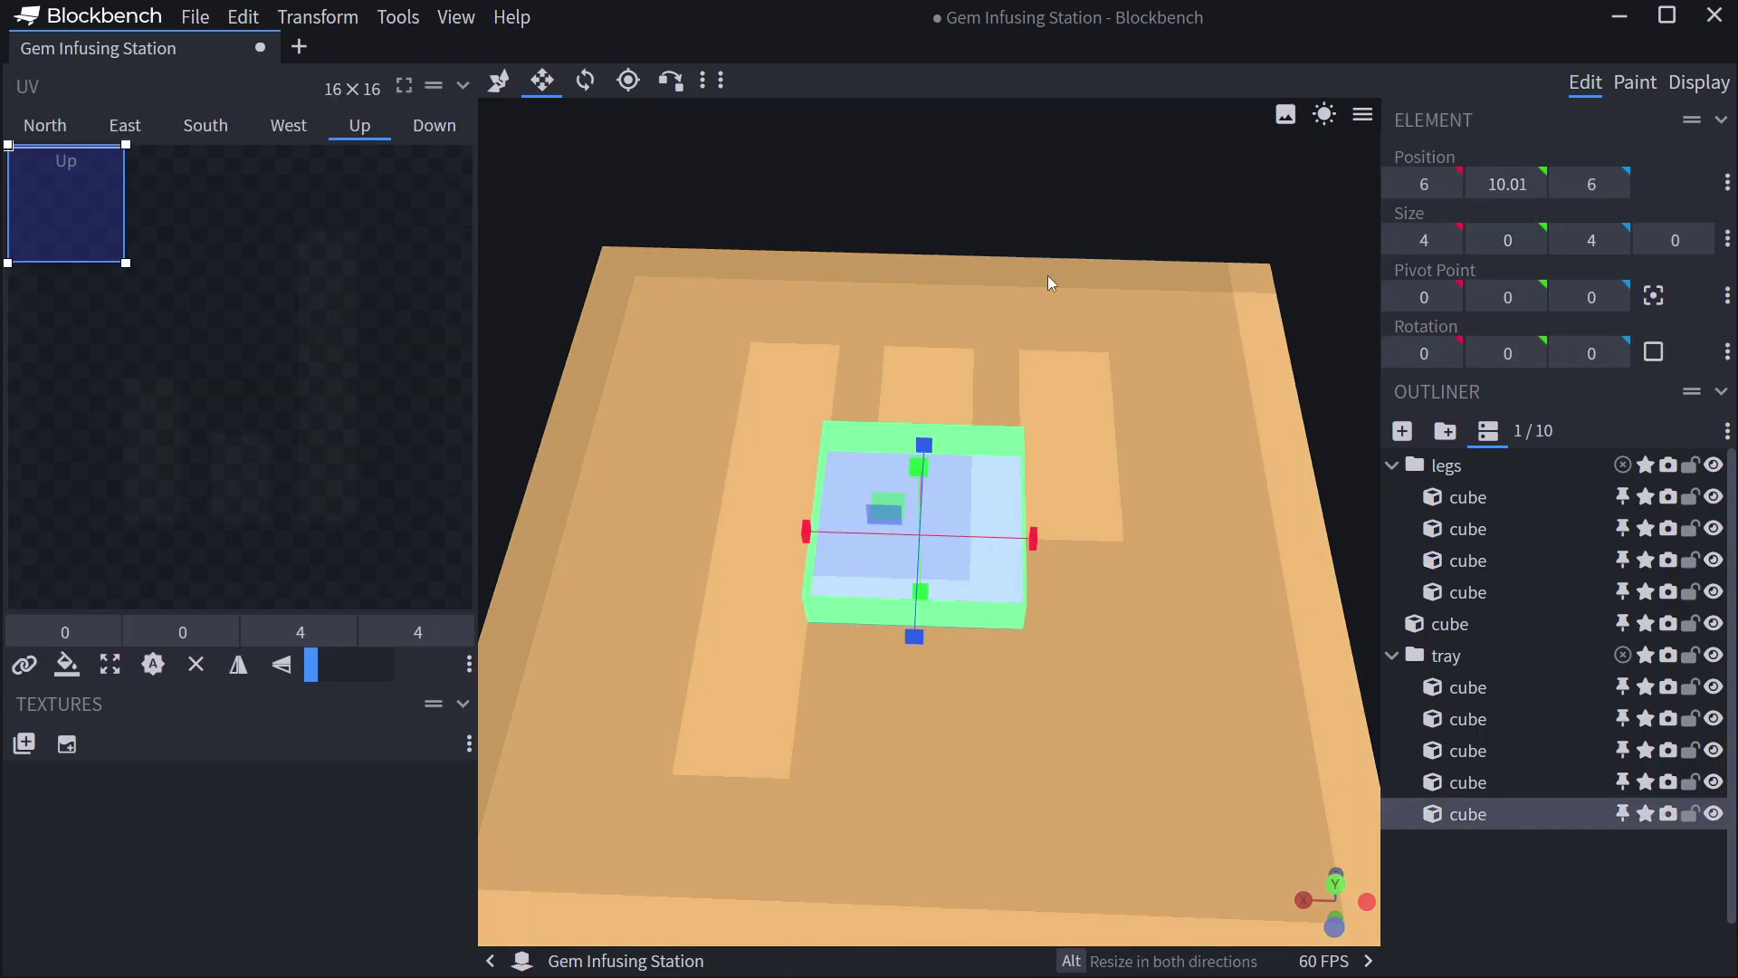
Examine the tray floor and the body from several angles for overlapping faces.
scroll(1242, 389, down, 5)
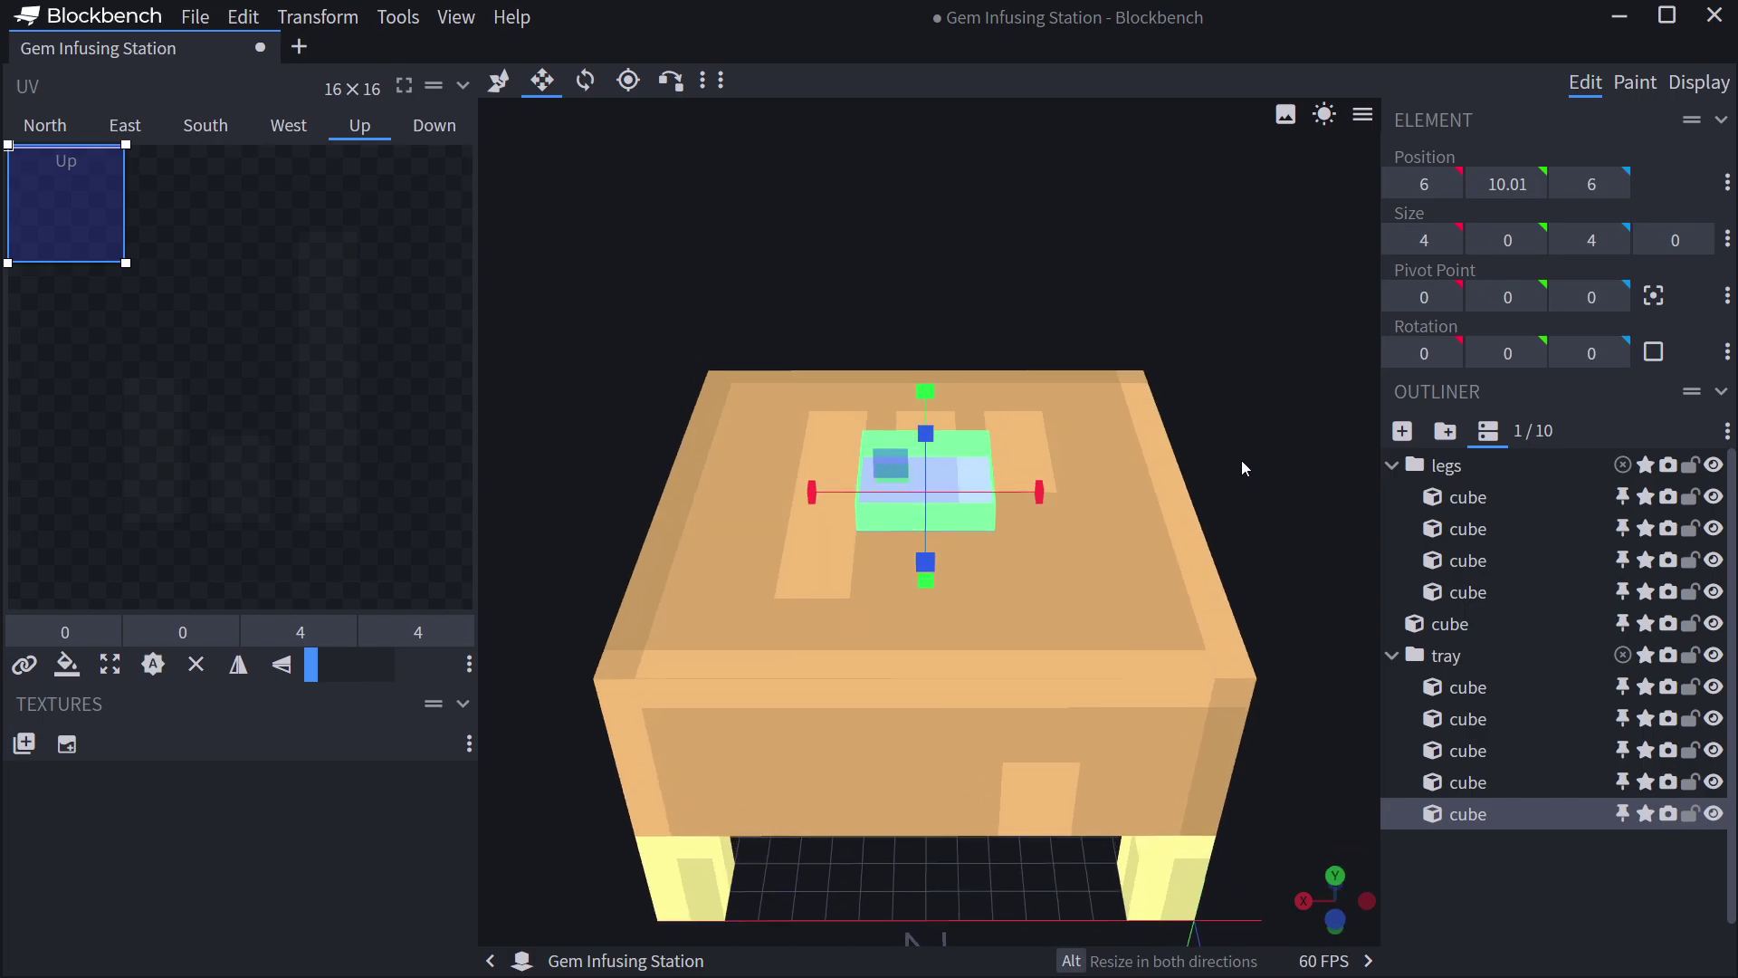
key(Escape)
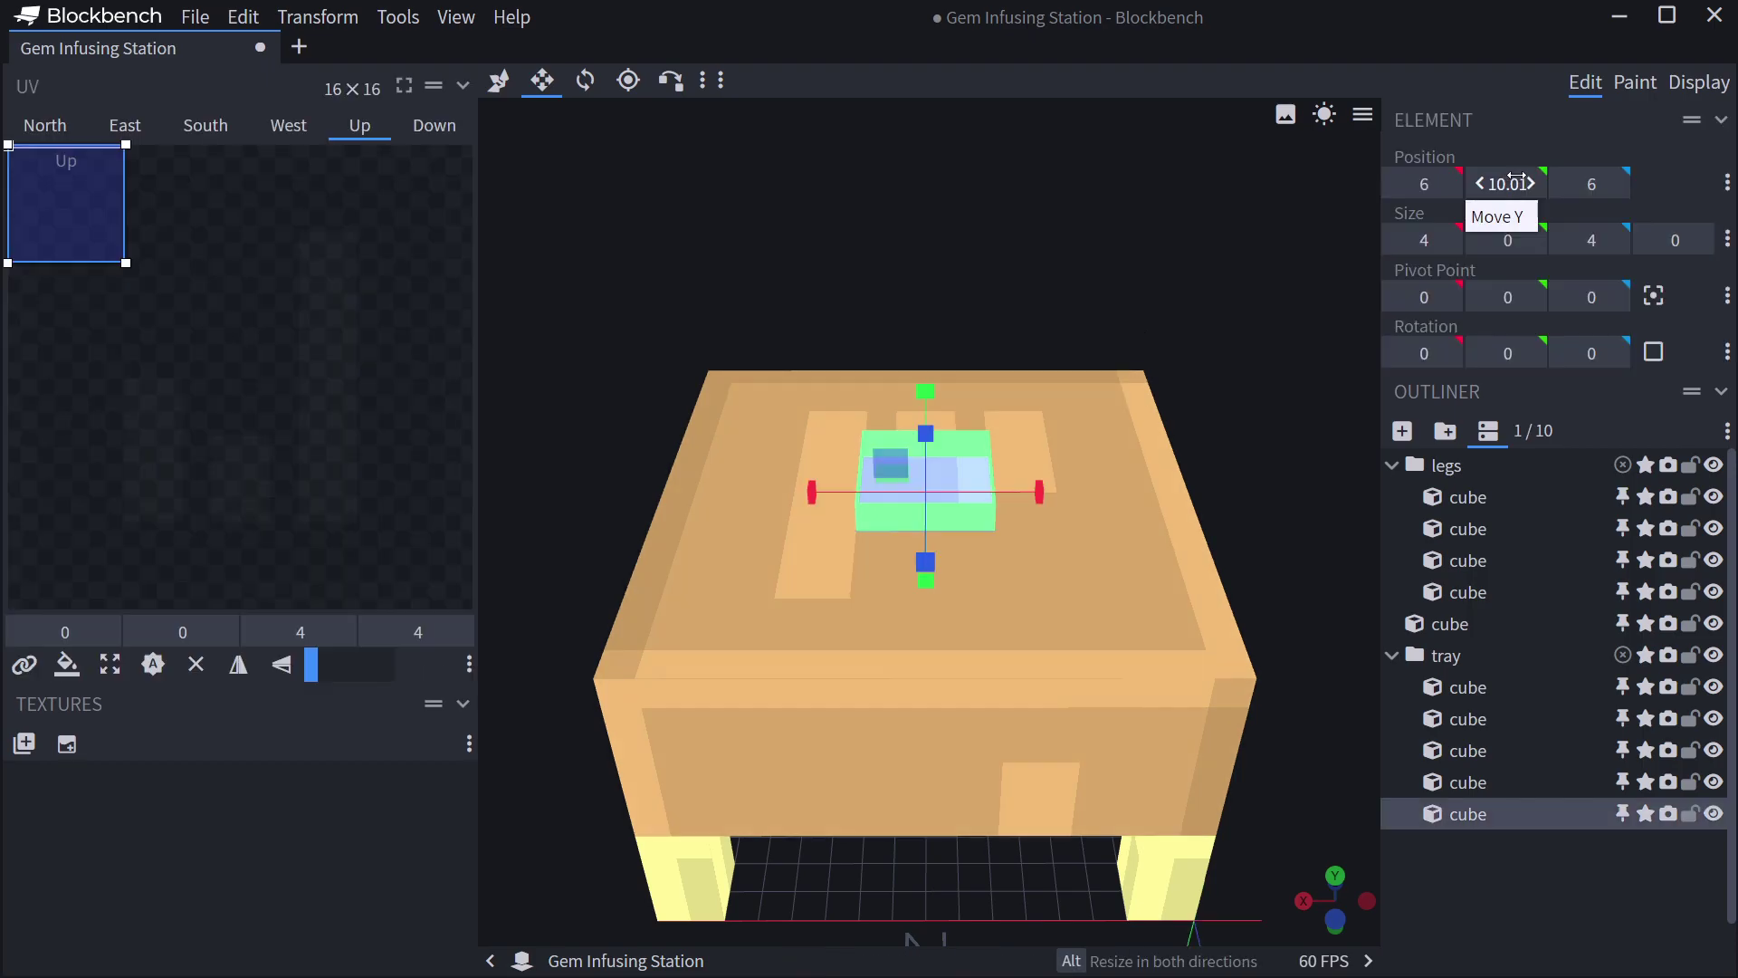
drag(1122, 280, 1106, 286)
click(1533, 899)
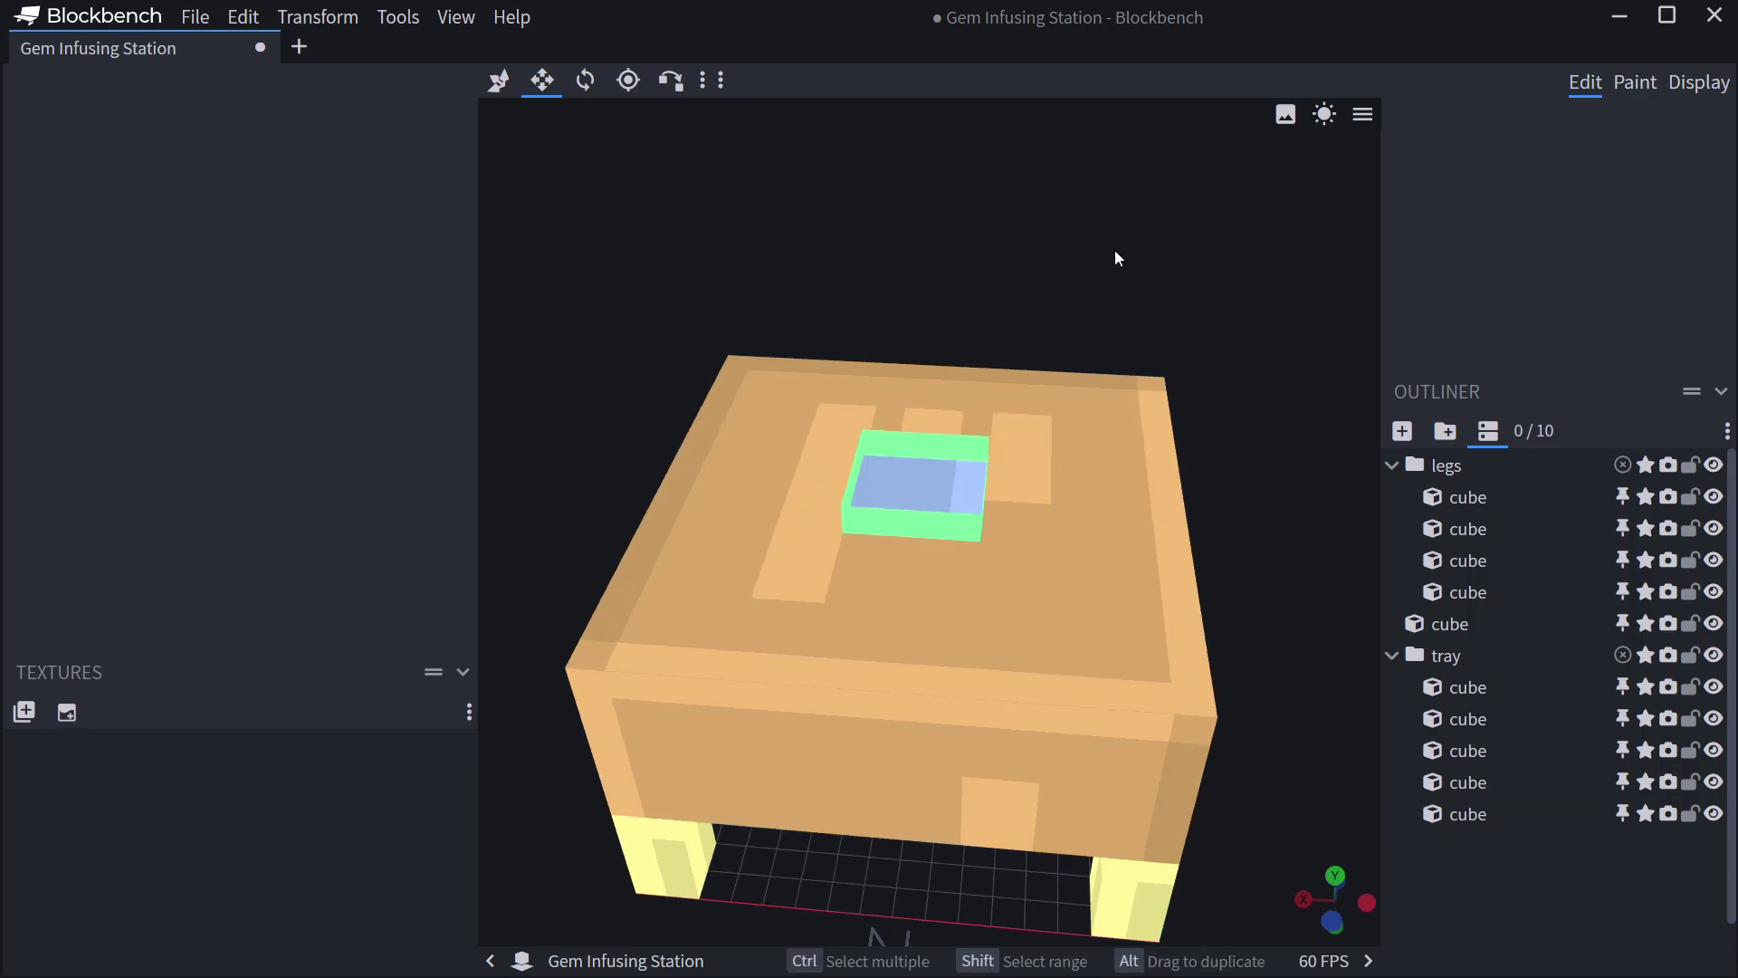
drag(1093, 183, 1182, 384)
scroll(1230, 565, down, 3)
drag(1230, 565, 1230, 505)
scroll(1231, 339, up, 5)
mouse_move(1220, 301)
mouse_down()
mouse_move(1237, 310)
mouse_move(1222, 317)
mouse_up()
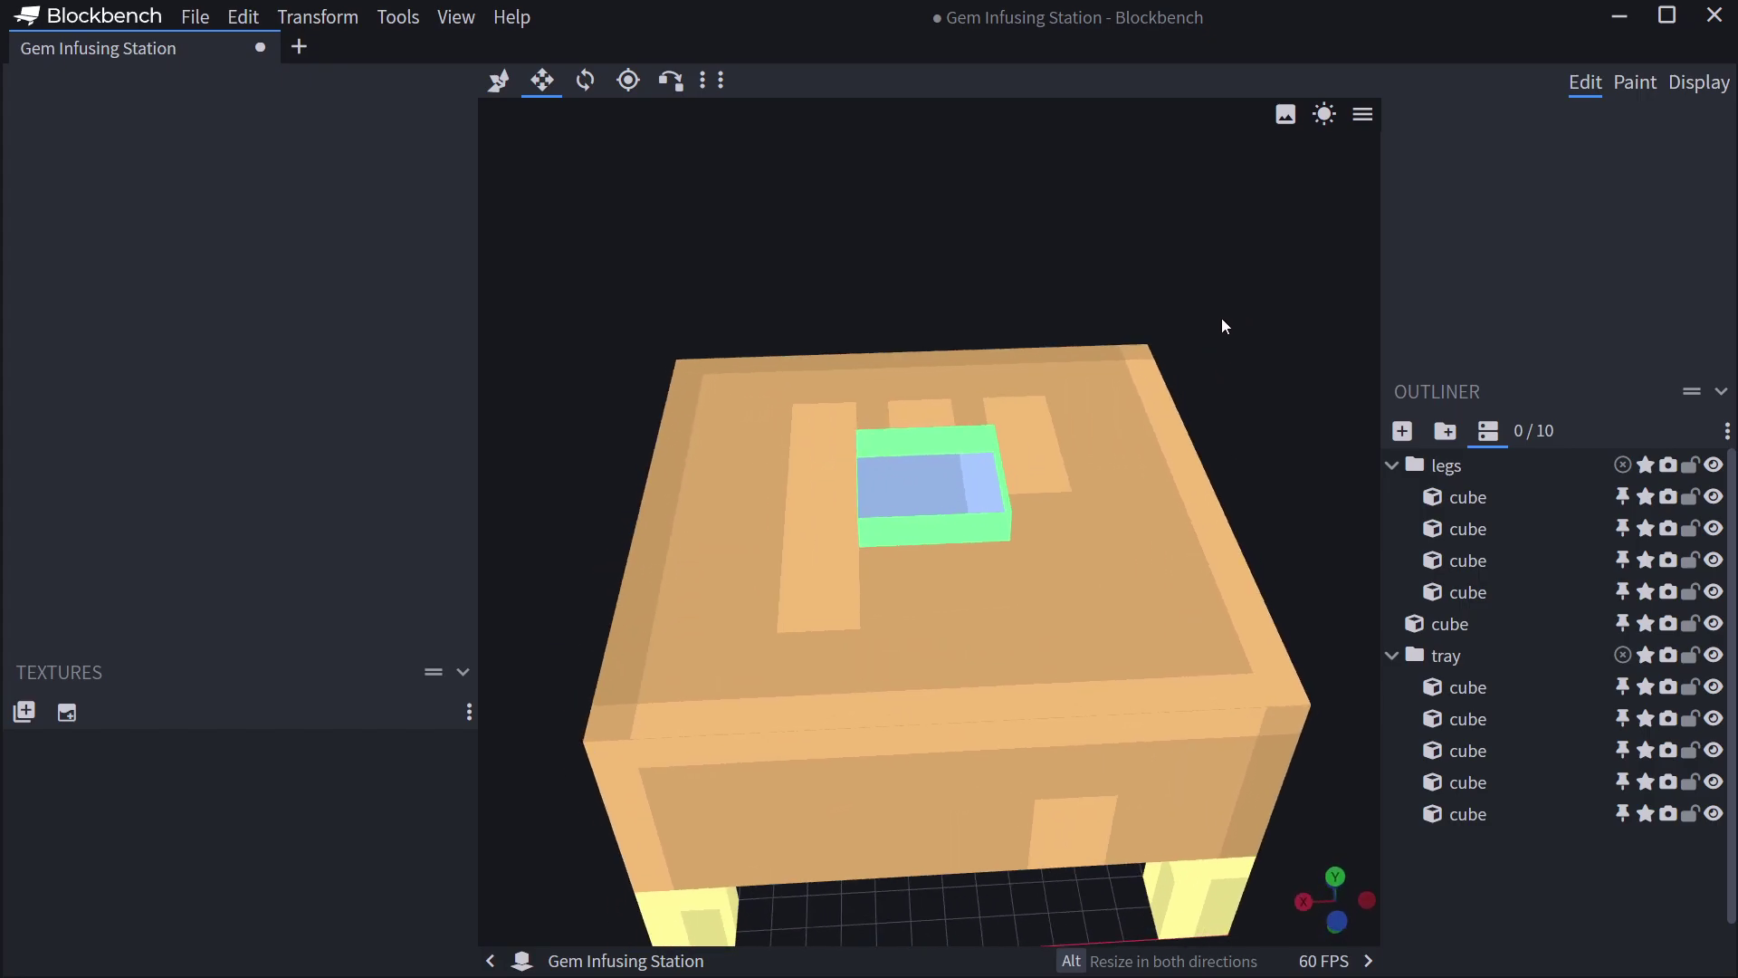
Create a 16x texture template named "tray texture" for all faces of the tray group, and choose #dbd5d2 as paint color.
click(985, 458)
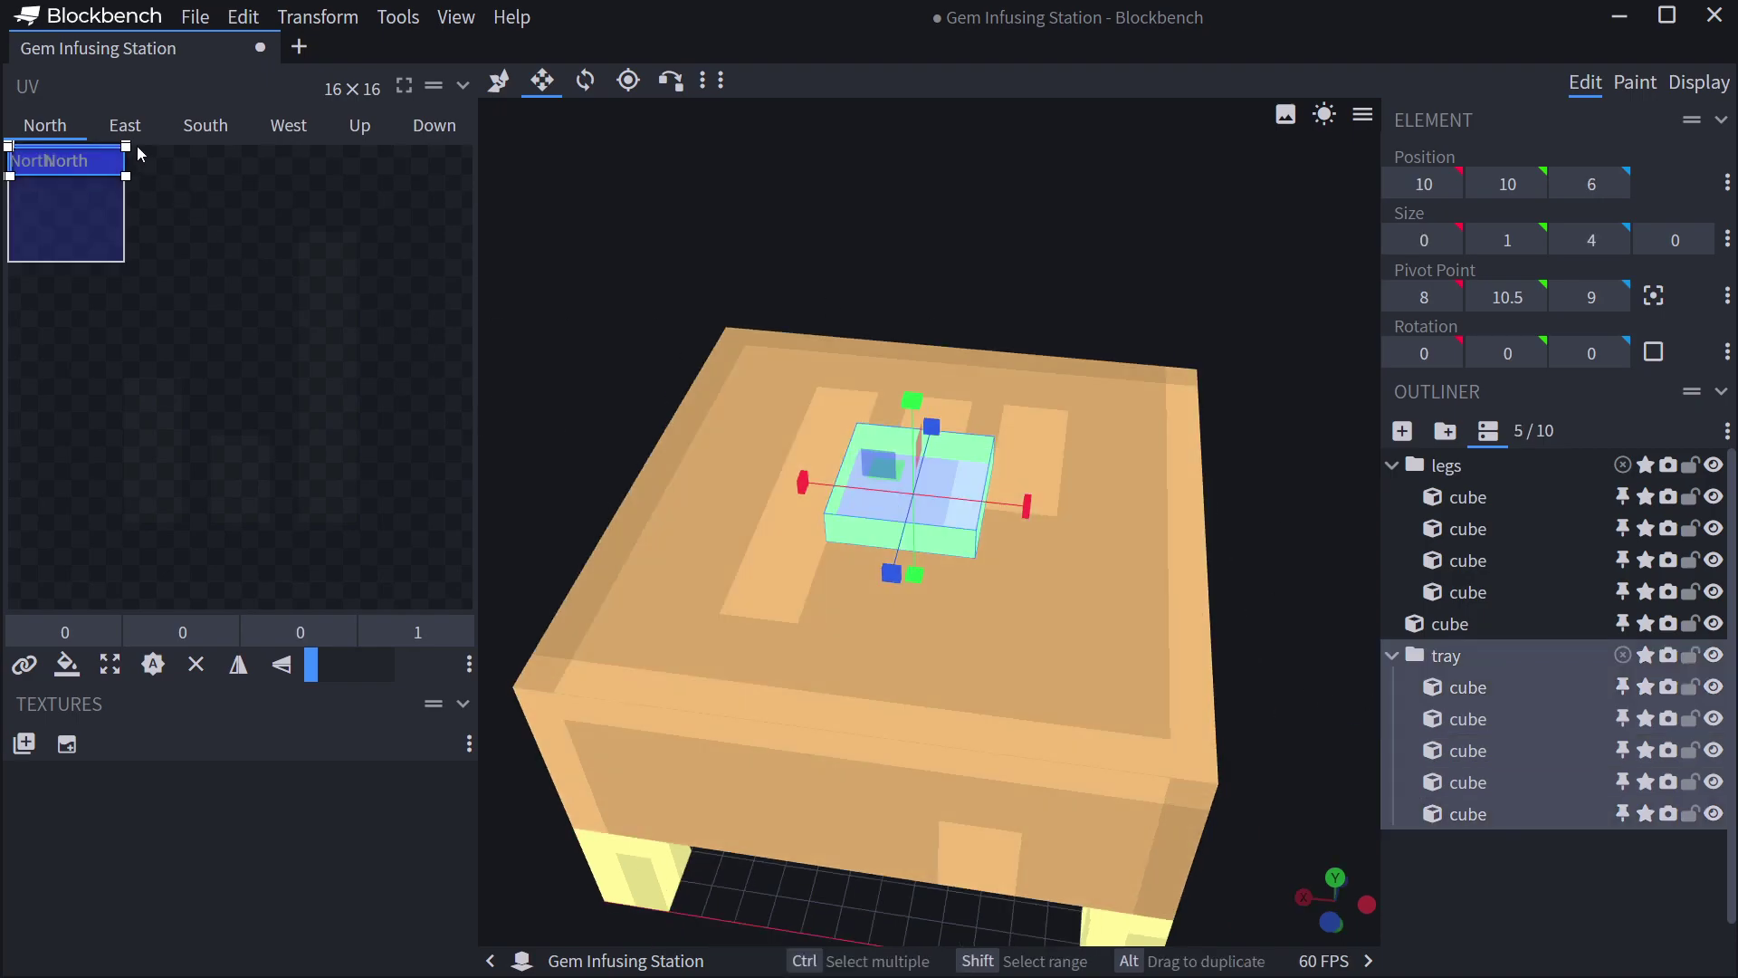
ctrl+click(128, 127)
ctrl+click(205, 126)
ctrl+click(292, 126)
ctrl+click(364, 130)
ctrl+click(438, 130)
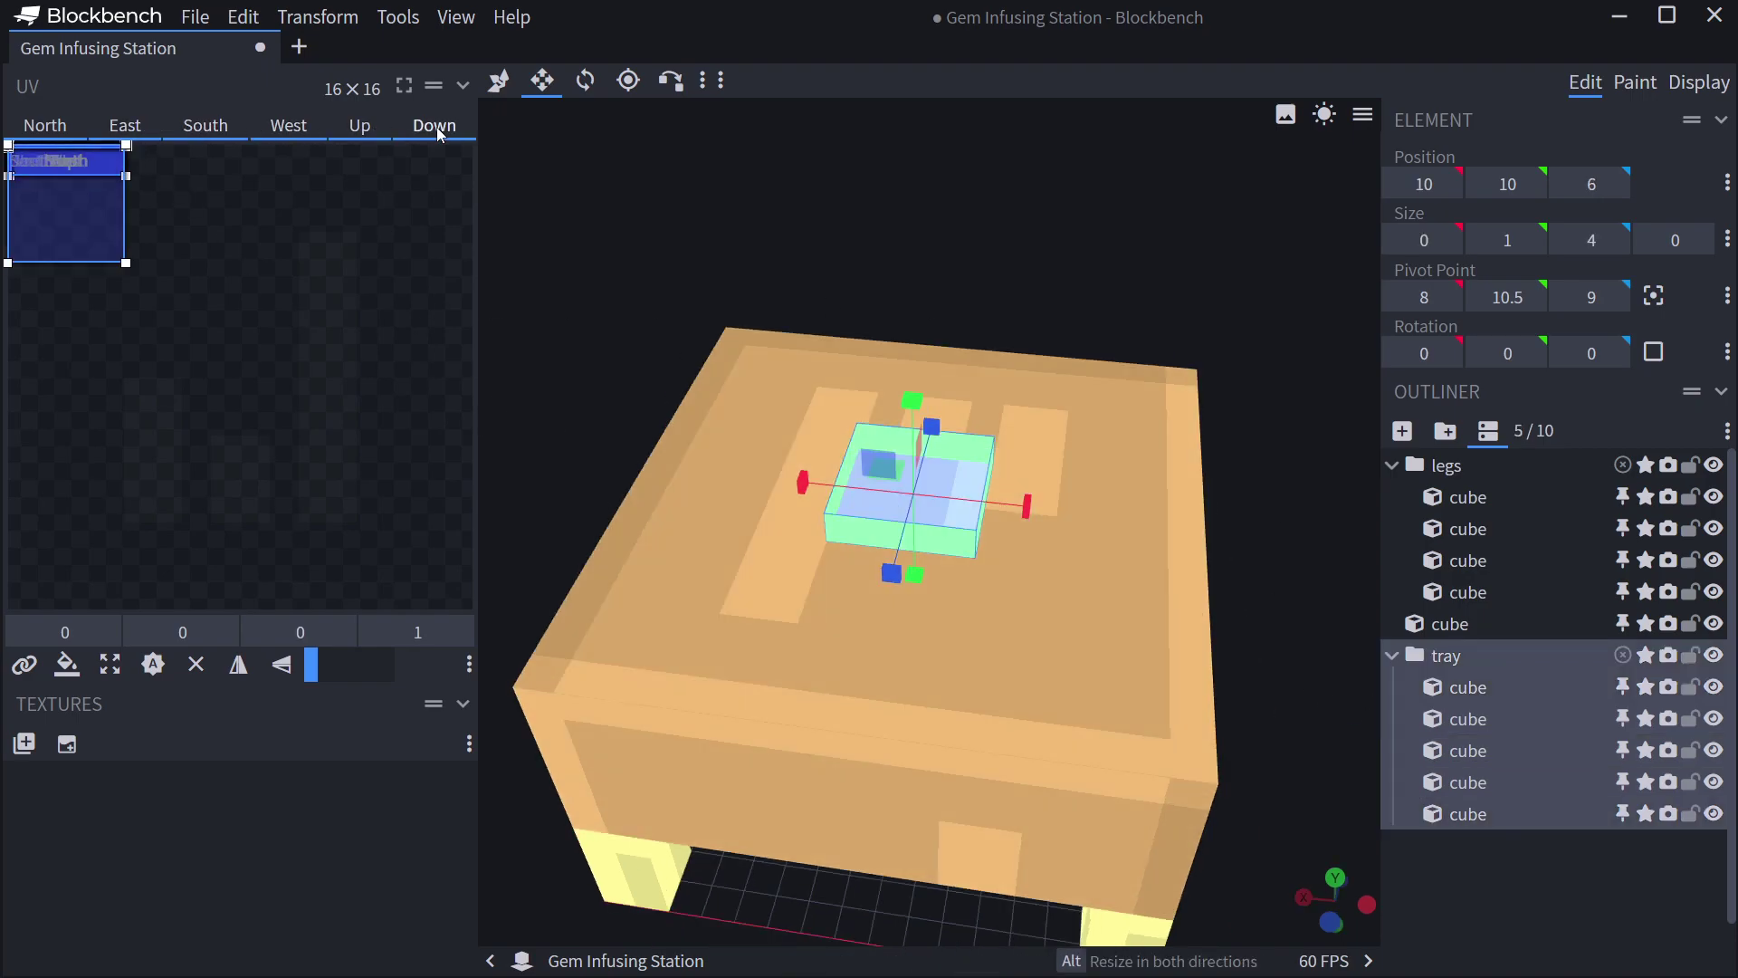
click(74, 745)
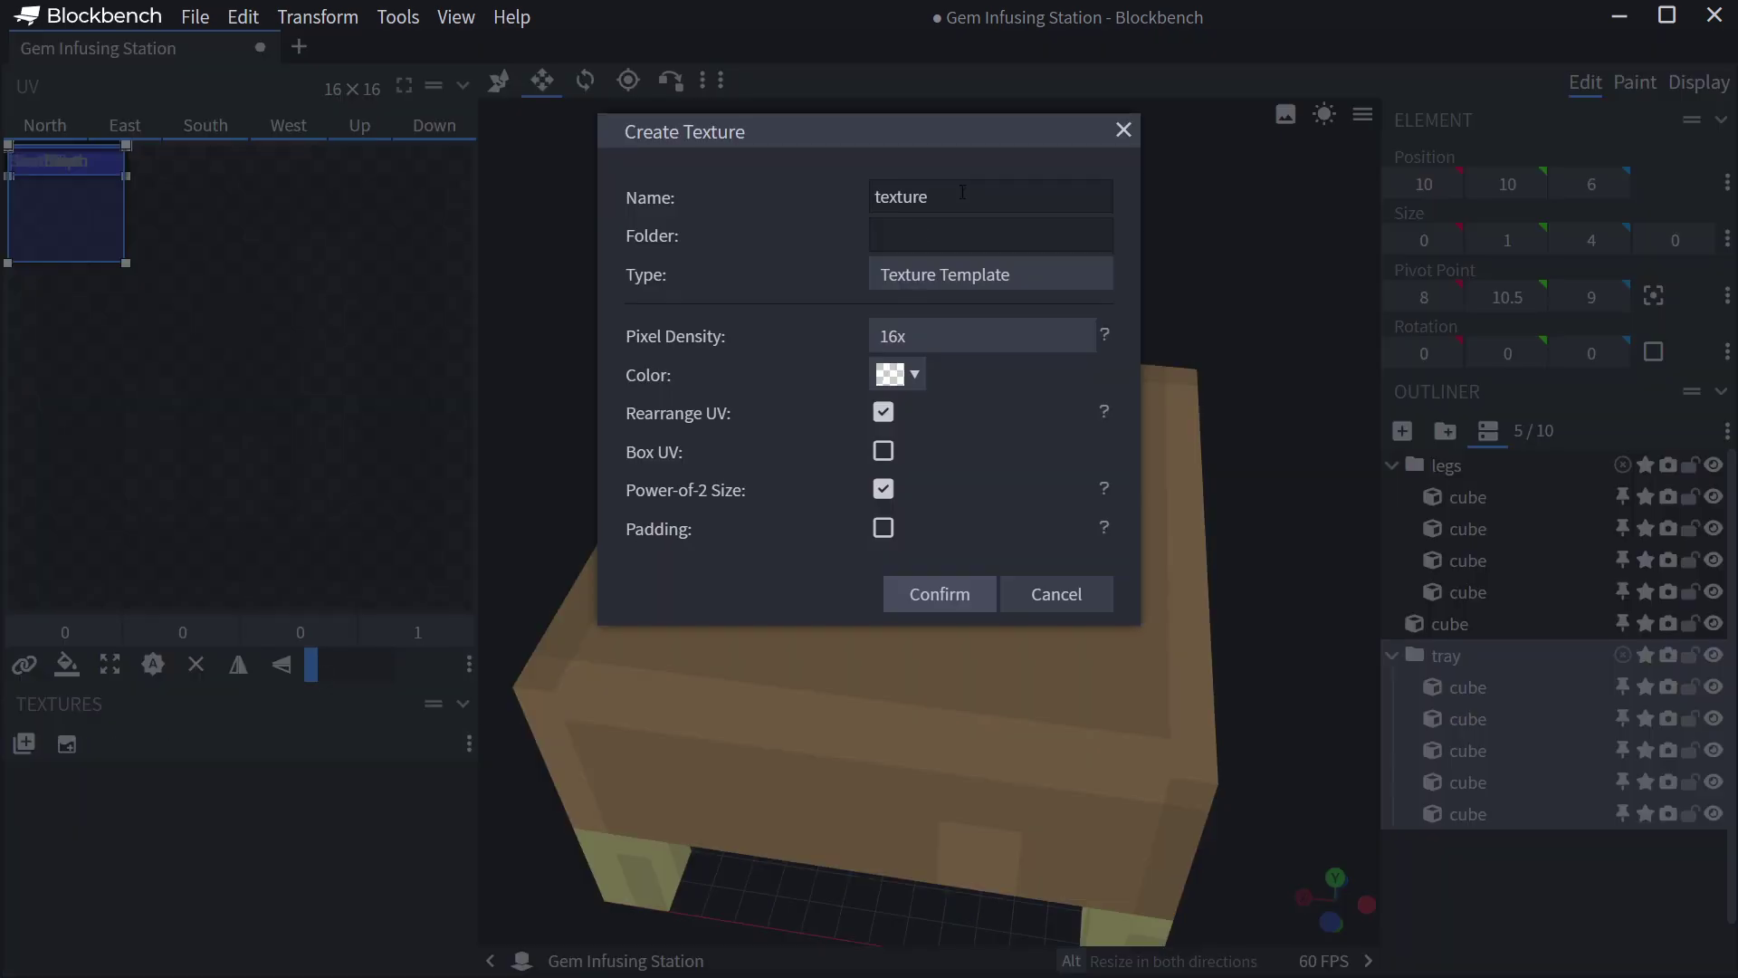
text(tray t)
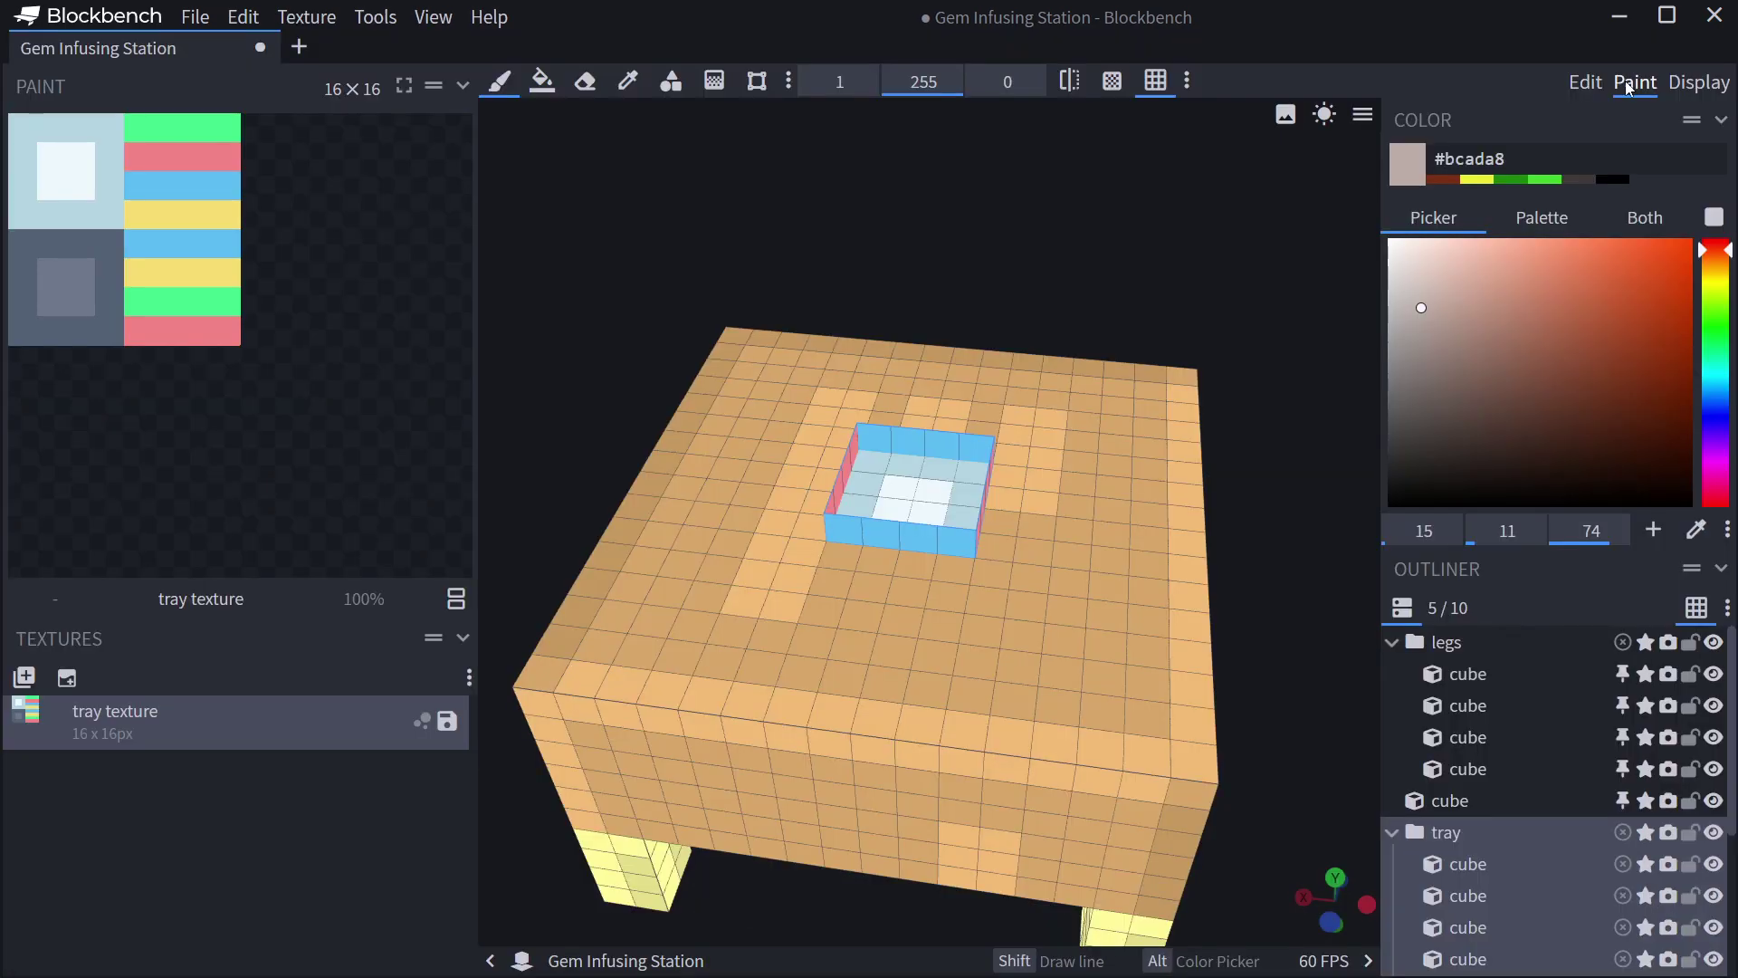
drag(1414, 273, 1399, 276)
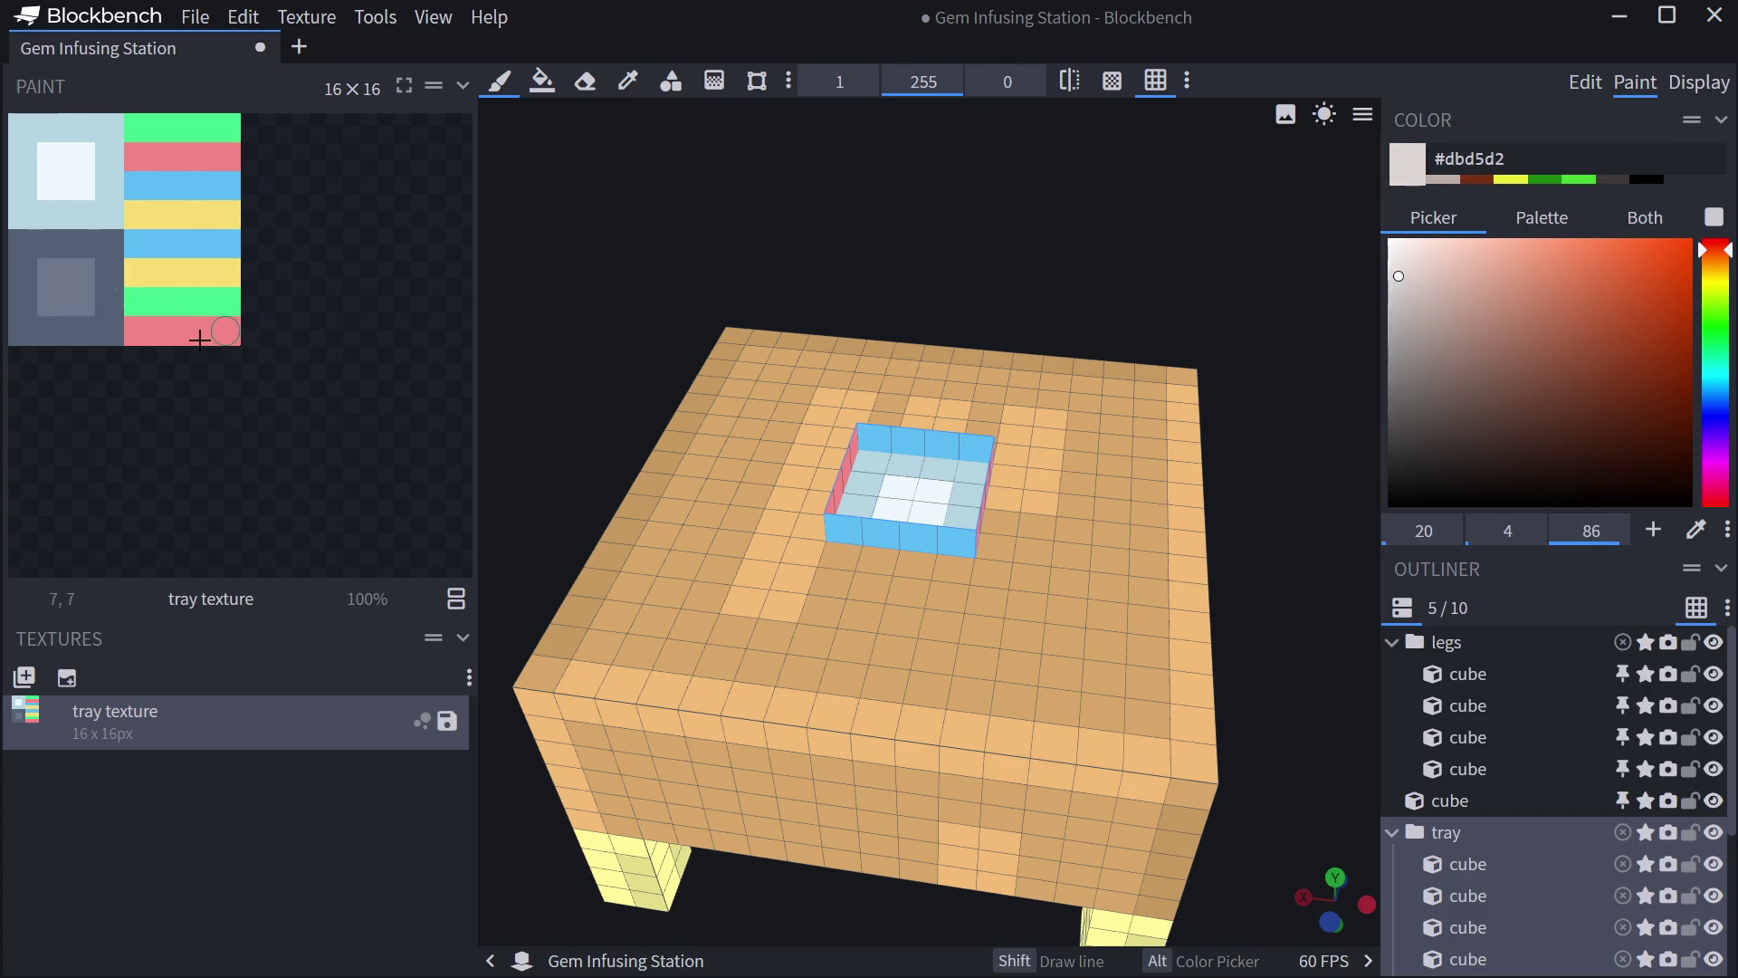
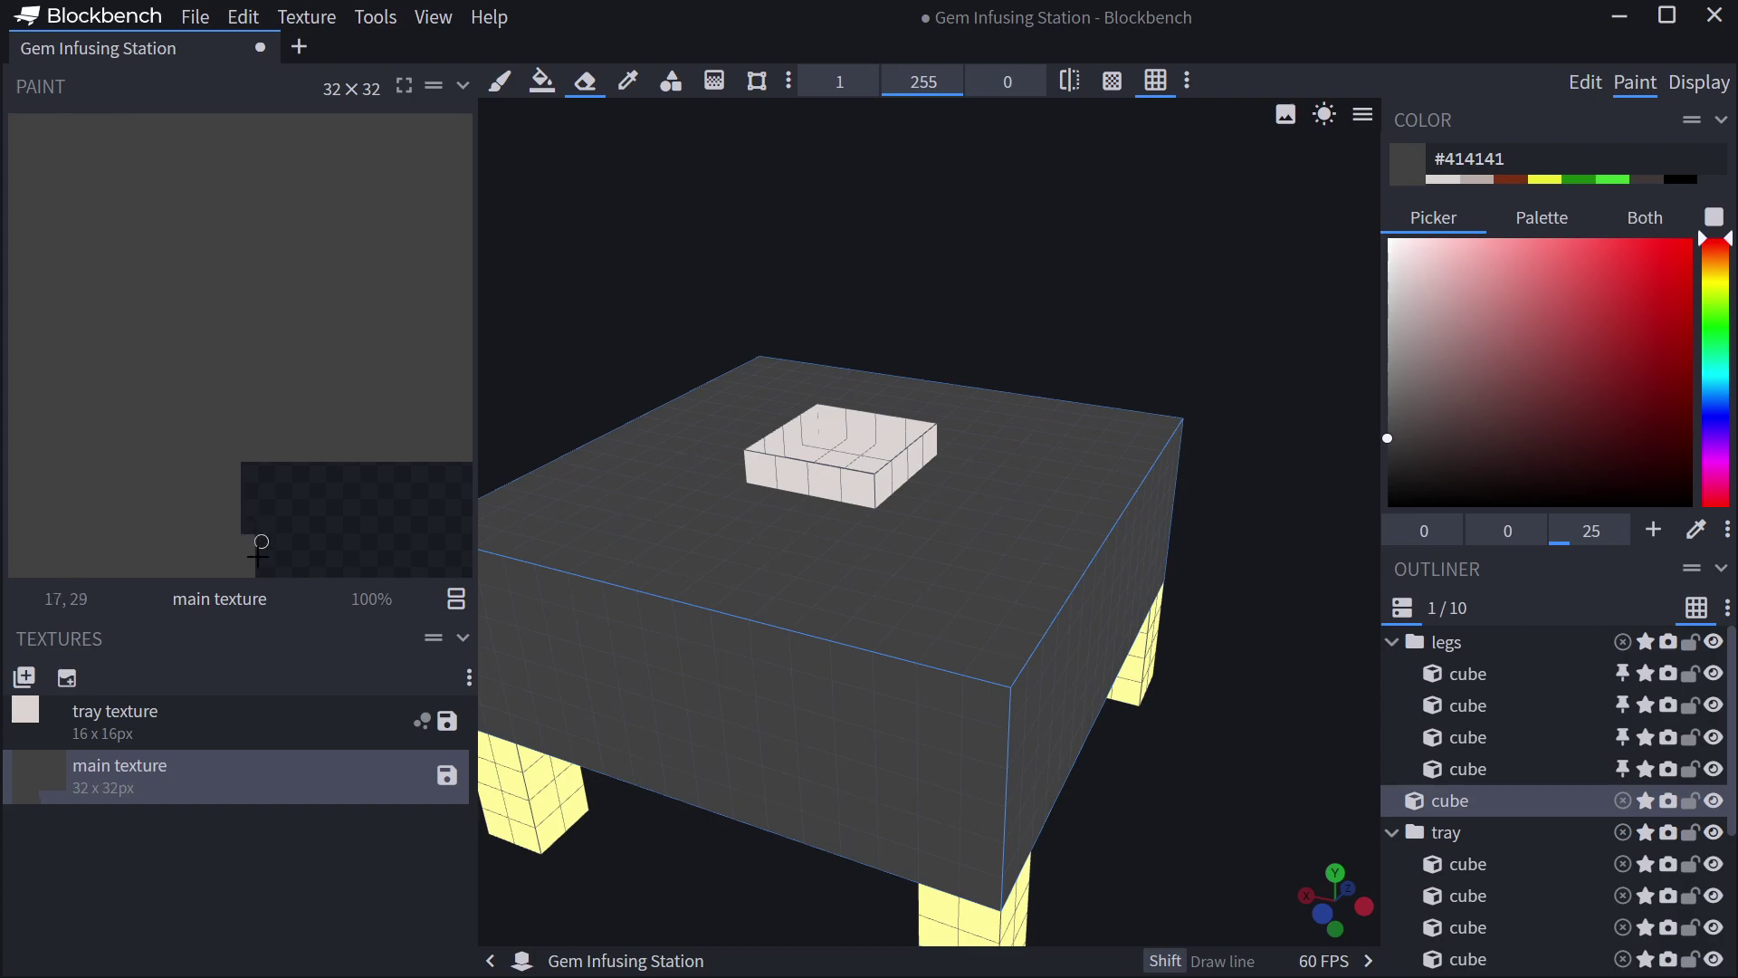
Try a #686868 gradient across the main texture from its left side, and undo it.
scroll(1086, 584, down, 5)
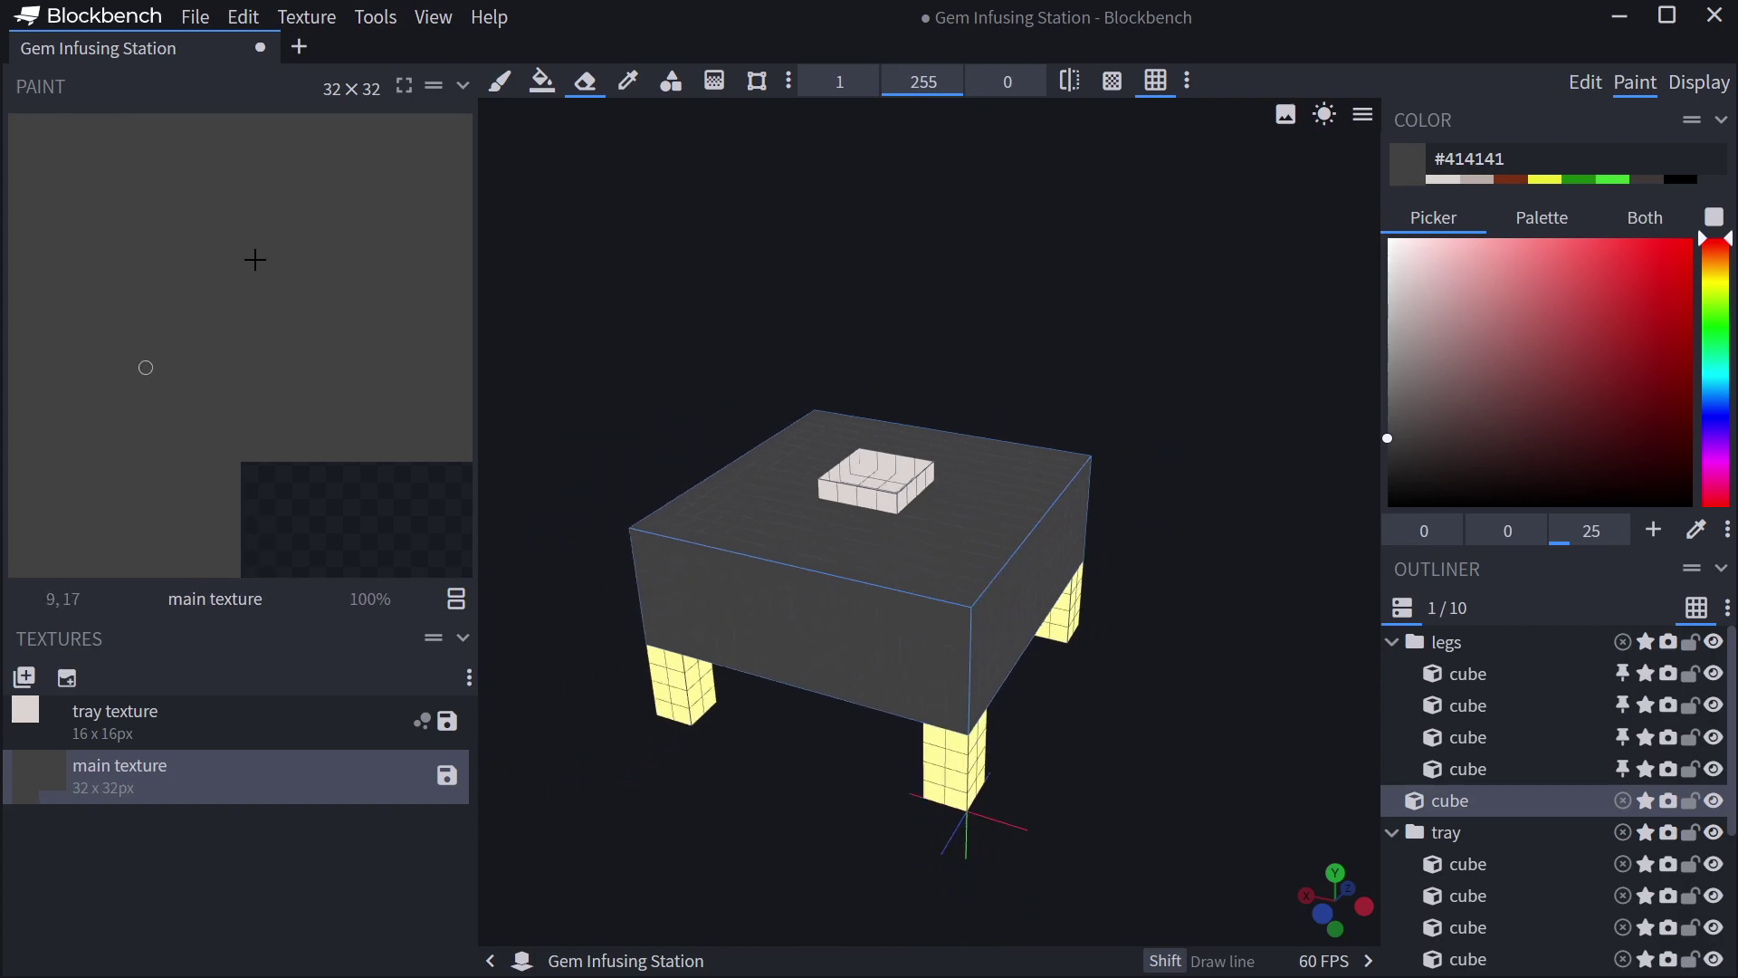
click(714, 80)
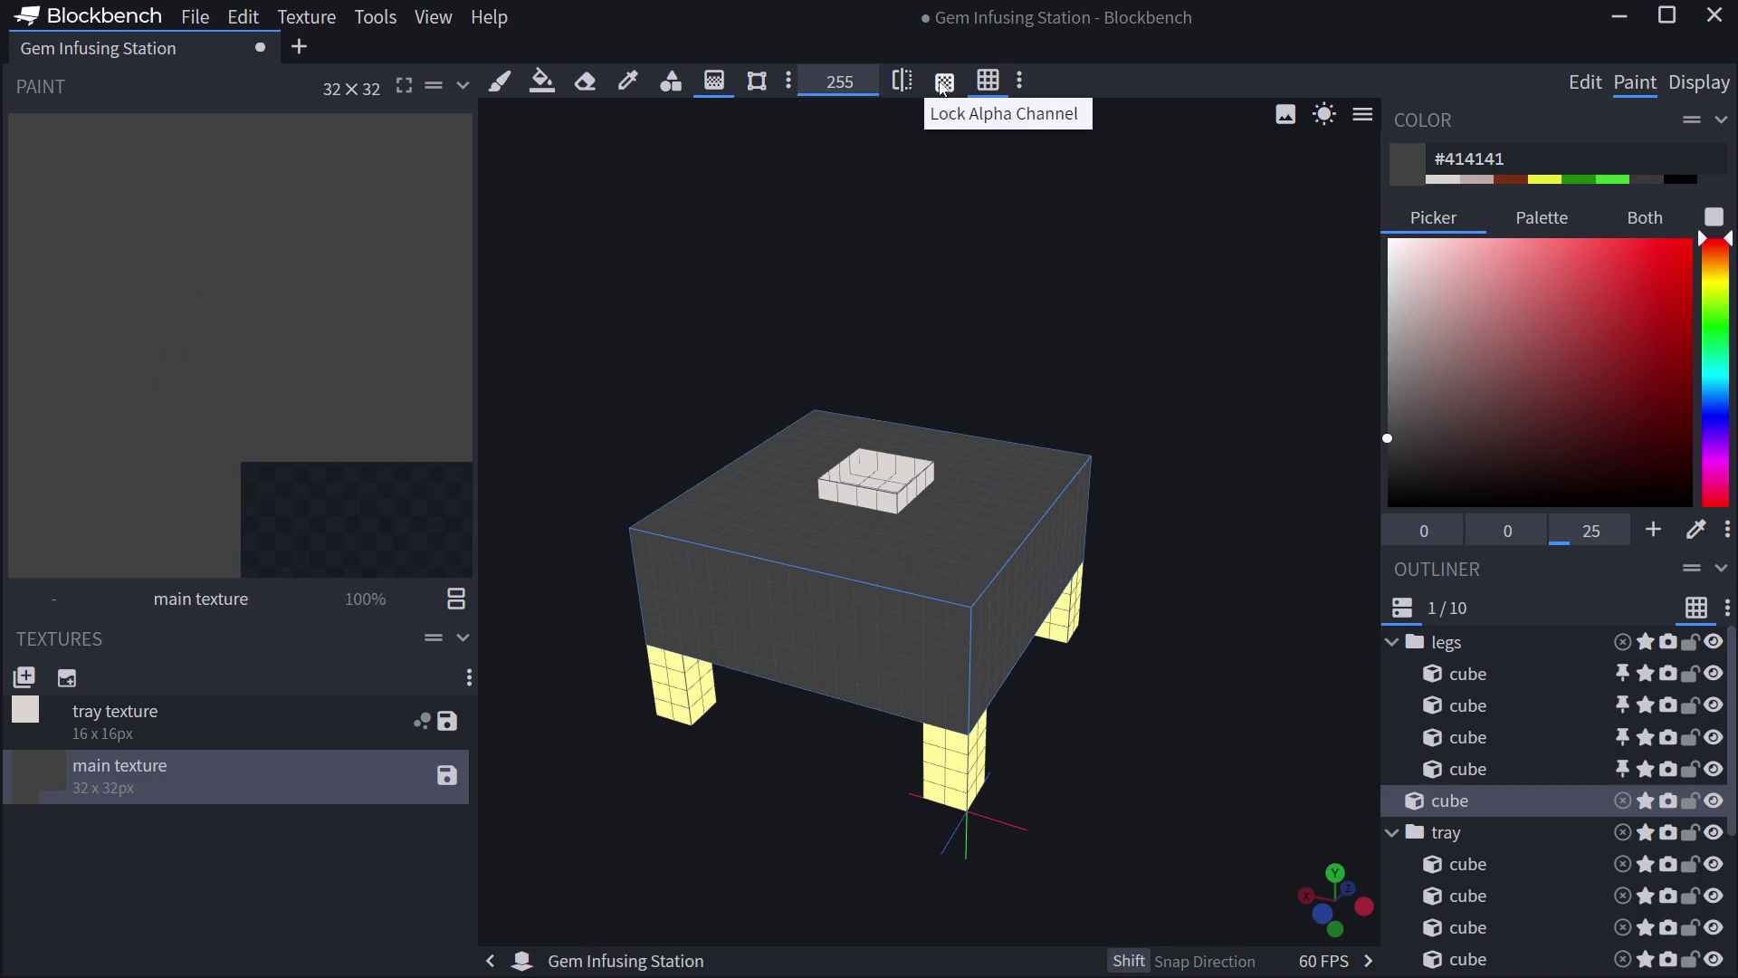
mouse_move(1409, 348)
mouse_down()
mouse_move(1310, 407)
mouse_move(1375, 396)
mouse_up()
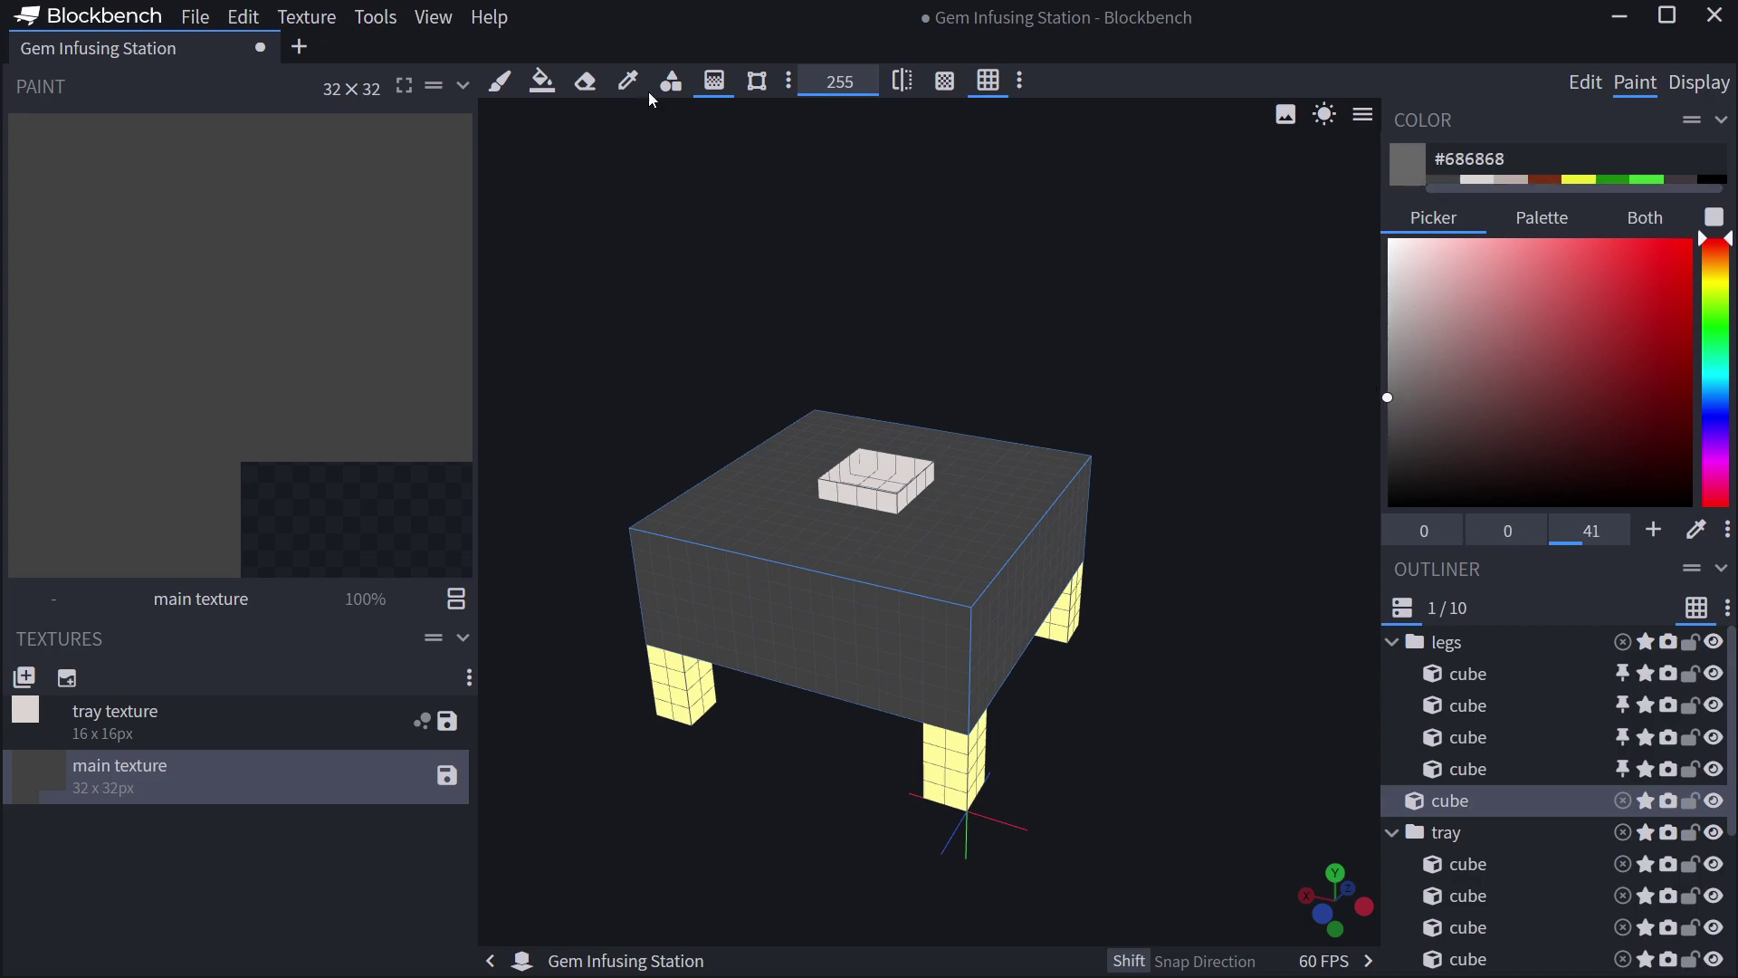
mouse_move(109, 195)
mouse_down()
mouse_move(363, 303)
mouse_move(237, 282)
mouse_move(229, 221)
mouse_move(202, 194)
mouse_move(222, 193)
mouse_up()
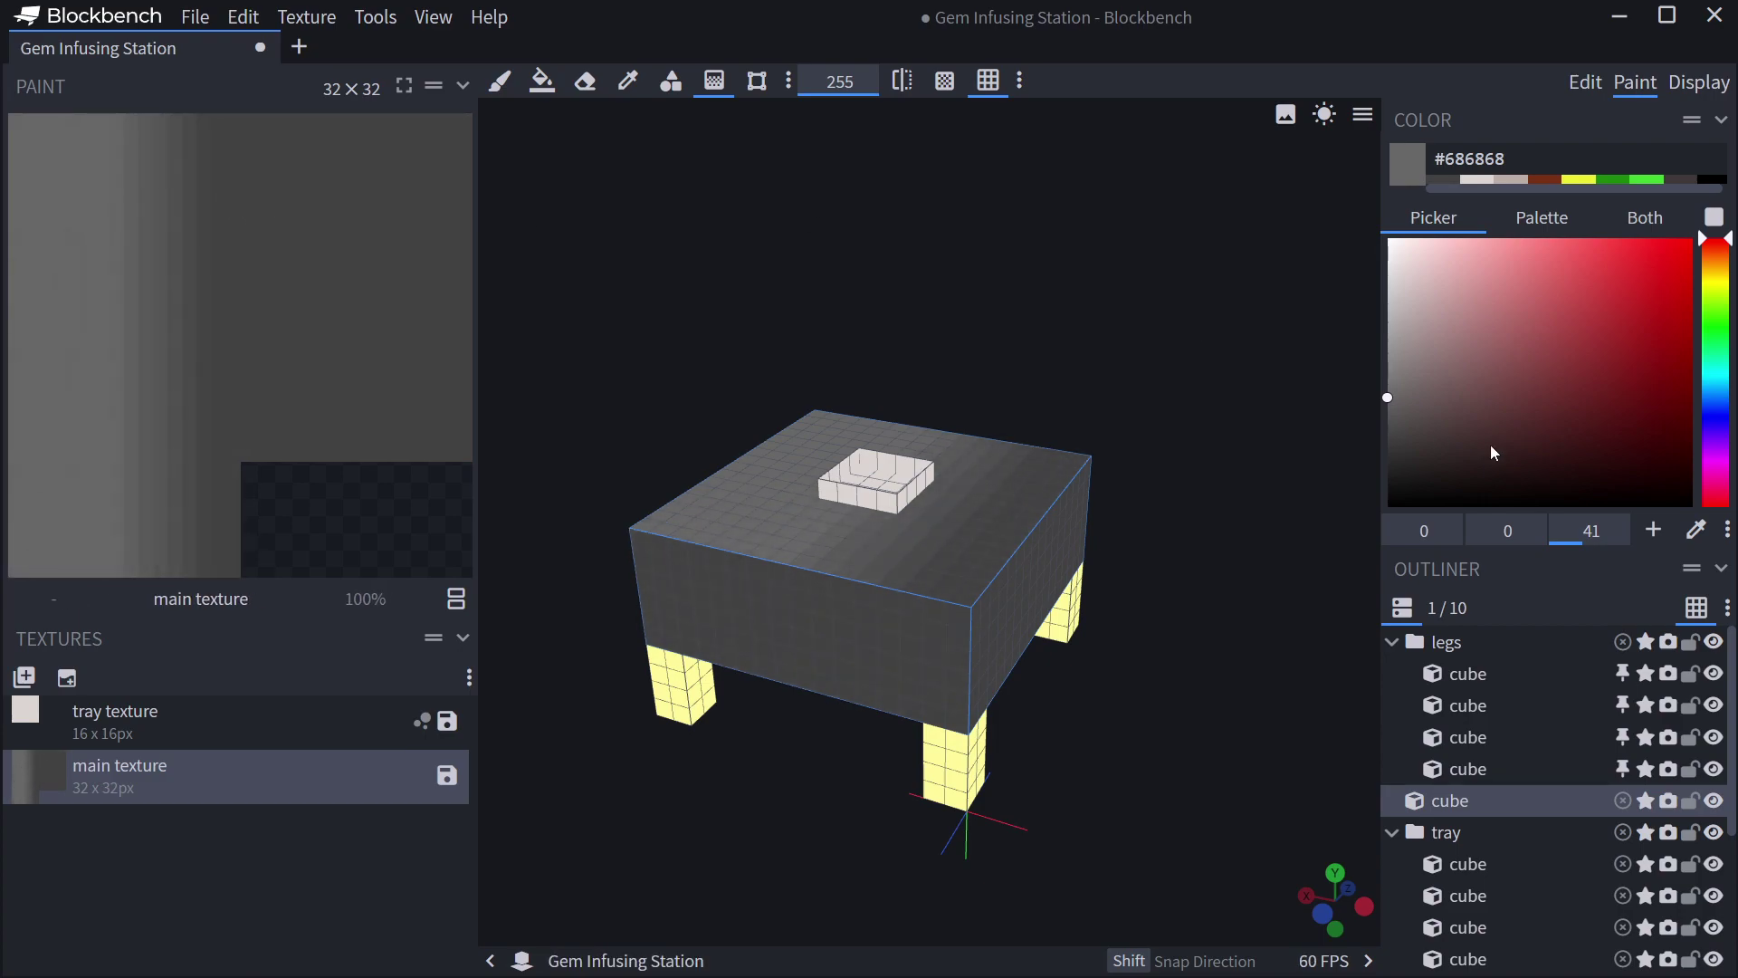
key(ctrl+z)
Apply gradient shading in #535353 across the main texture.
drag(1412, 376, 1390, 425)
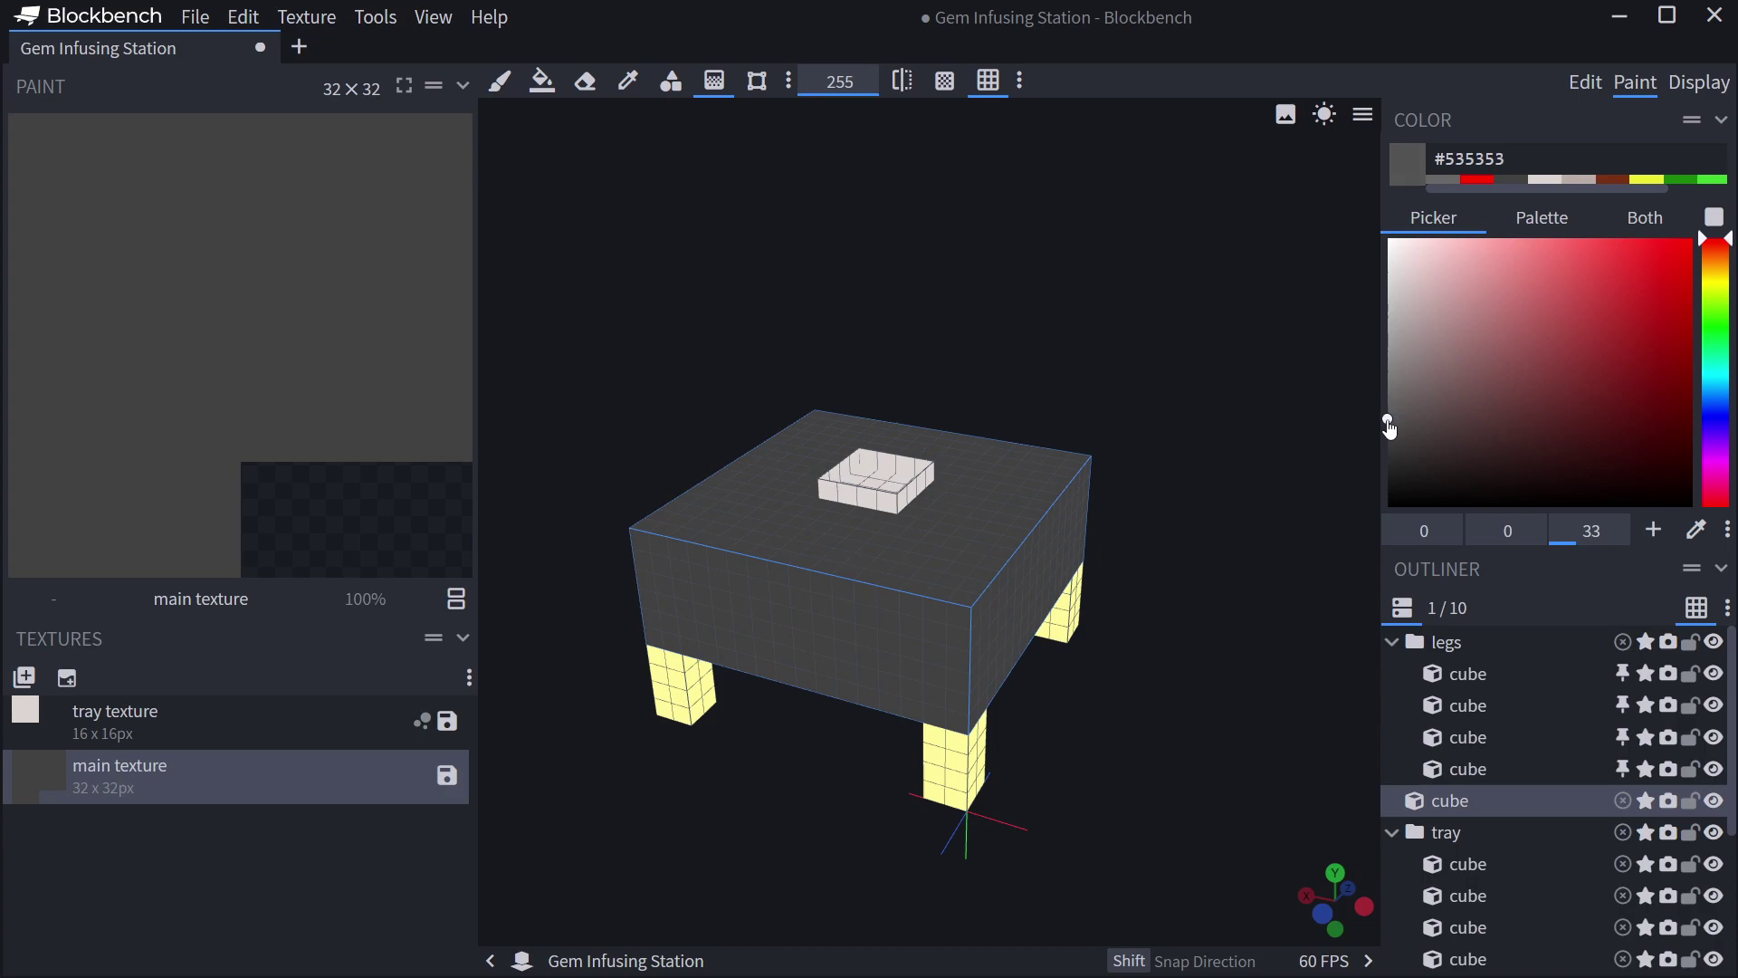
drag(92, 294, 353, 315)
drag(1244, 653, 1146, 598)
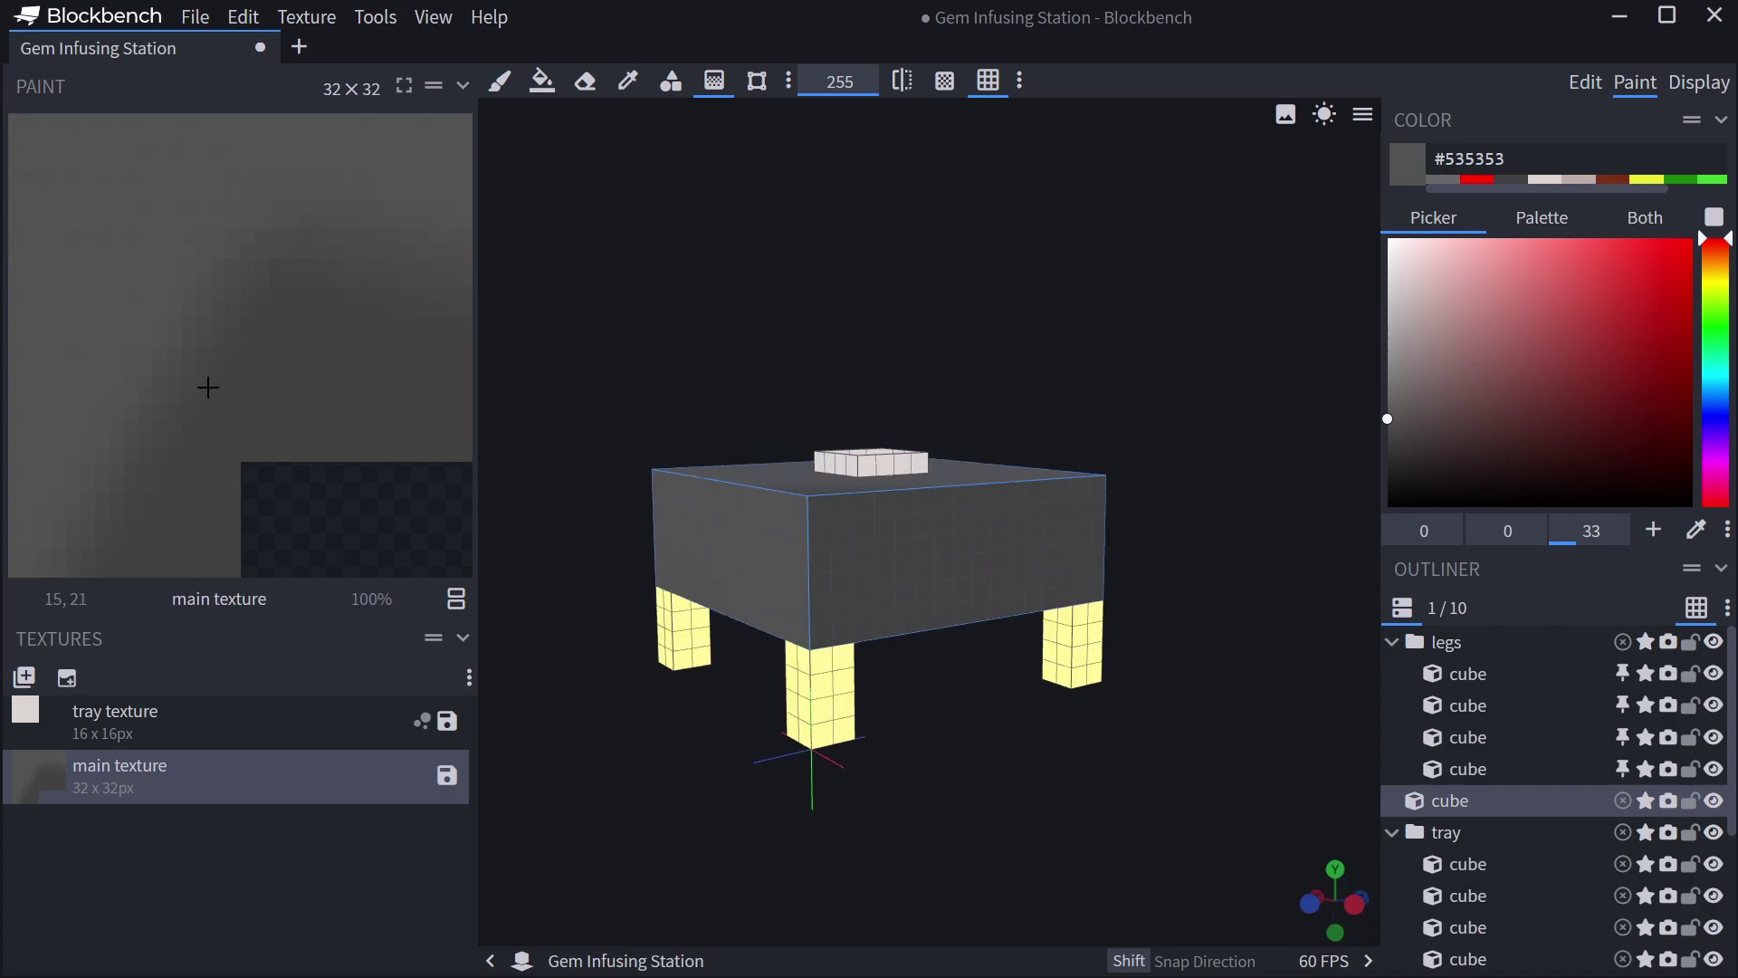
Draw a filled ellipse in #535353 over the darker area of the main texture.
click(670, 81)
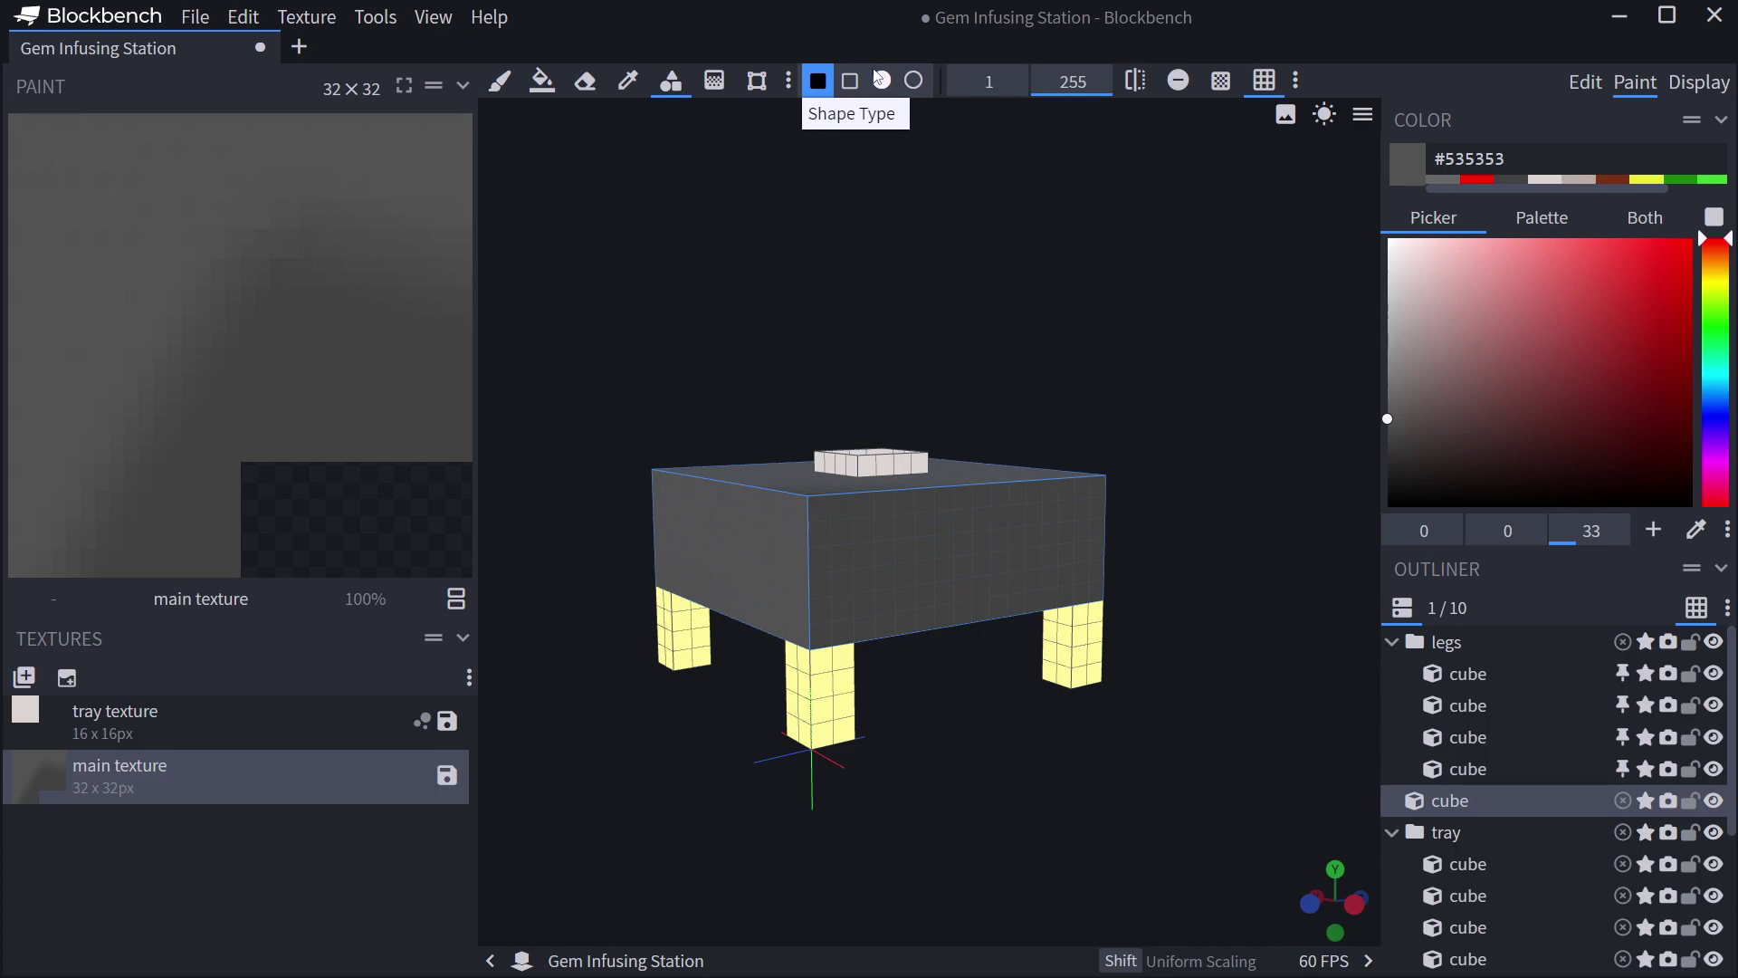
click(881, 80)
mouse_move(268, 268)
mouse_down()
mouse_move(431, 429)
mouse_move(333, 414)
mouse_move(306, 334)
mouse_move(341, 340)
mouse_up()
Brush #535353 over the dark areas of the main texture with size 7 at opacity 119, and raise the opacity to 175.
click(541, 80)
click(500, 80)
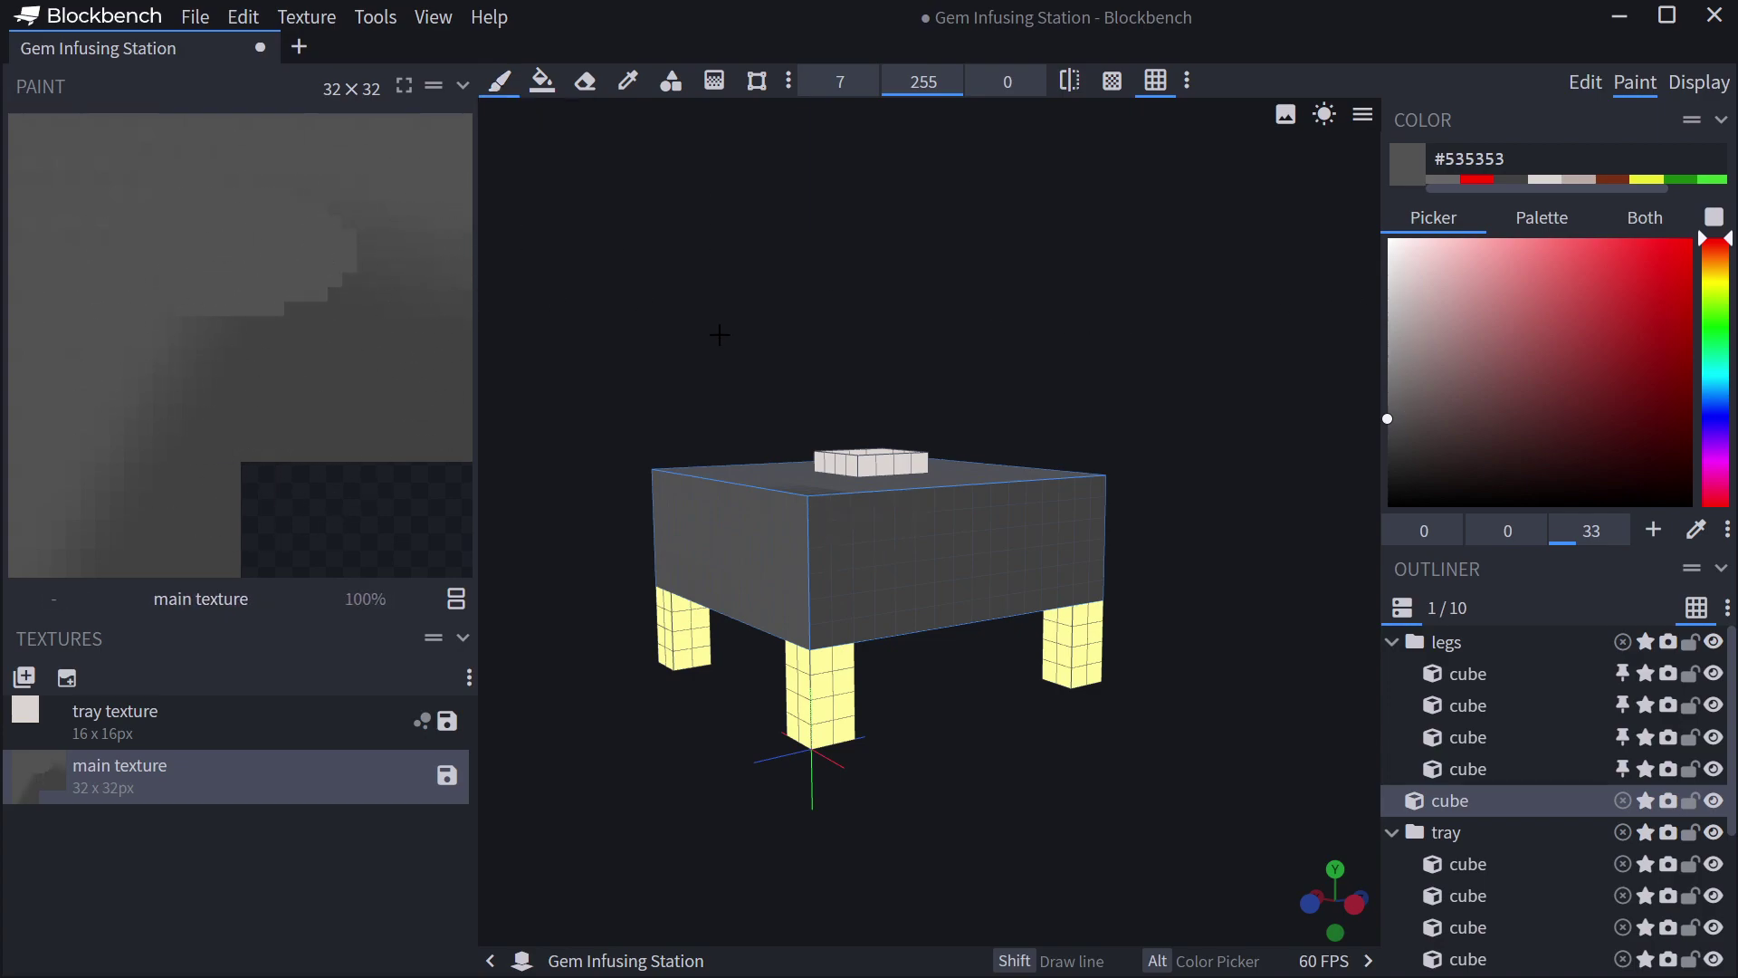
drag(923, 81, 896, 81)
mouse_move(316, 292)
mouse_down()
mouse_move(248, 276)
mouse_move(78, 543)
mouse_up()
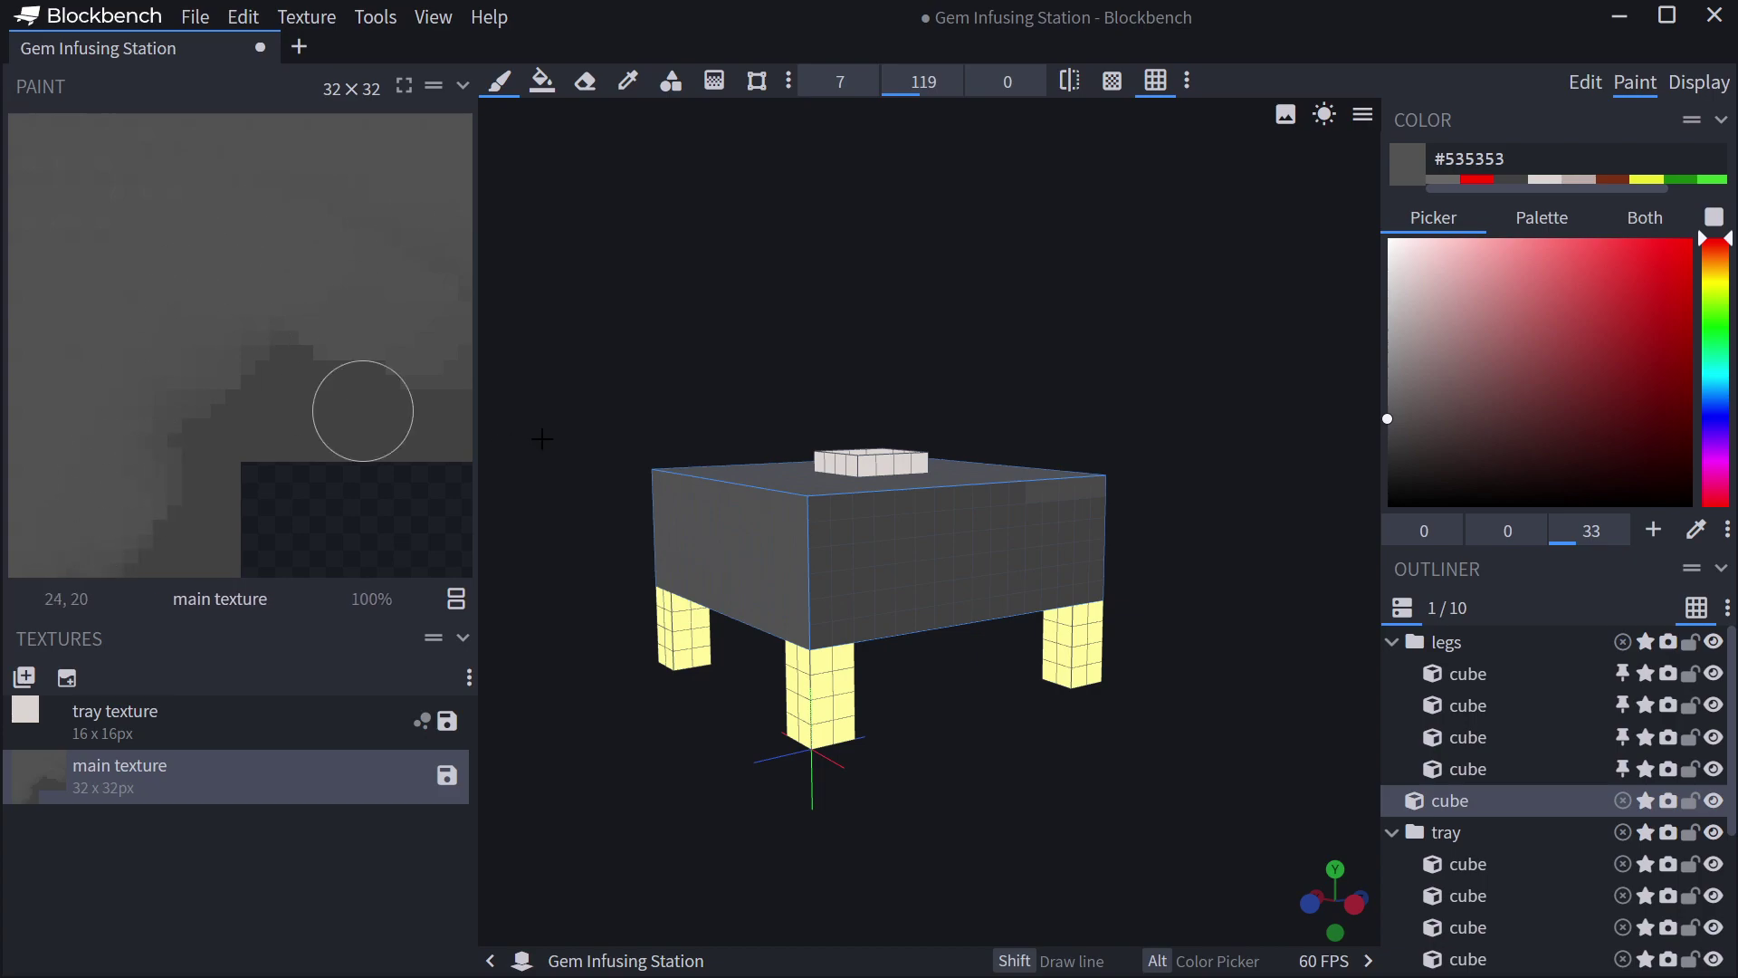
drag(969, 329, 581, 409)
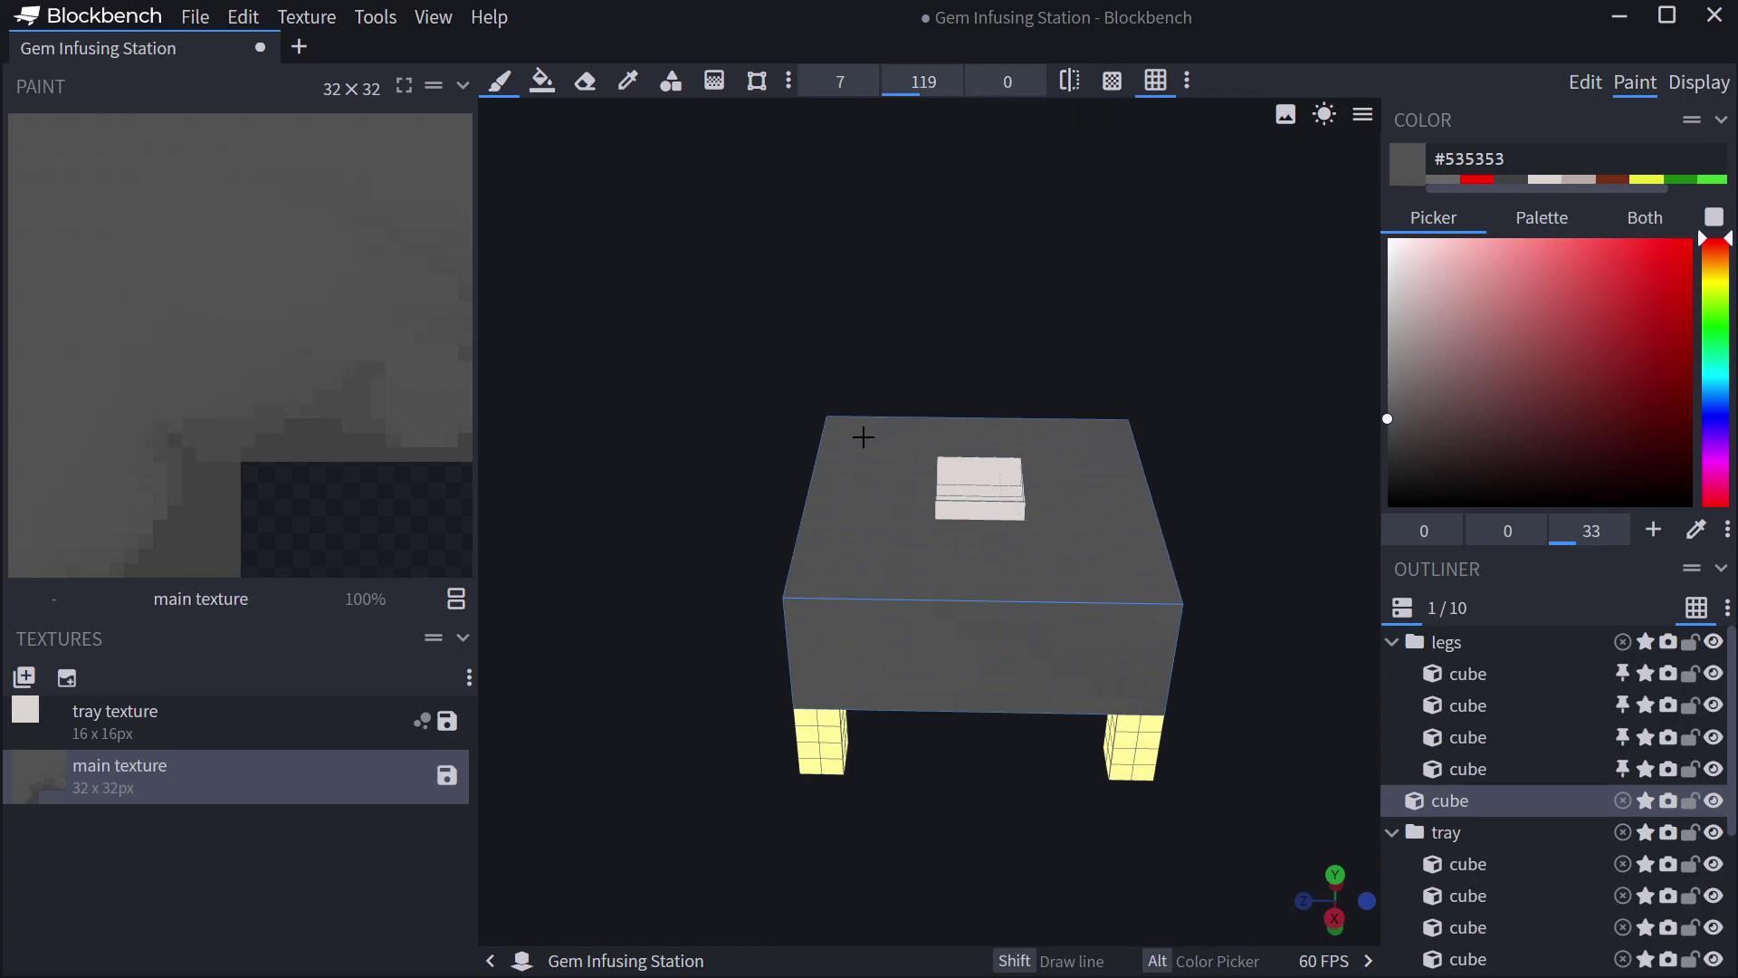
drag(922, 81, 972, 83)
mouse_move(563, 280)
mouse_down()
mouse_move(1012, 245)
mouse_move(815, 263)
mouse_move(967, 408)
mouse_up()
Create a 16 x 16 template texture named "leg texture" for the legs group.
click(1446, 642)
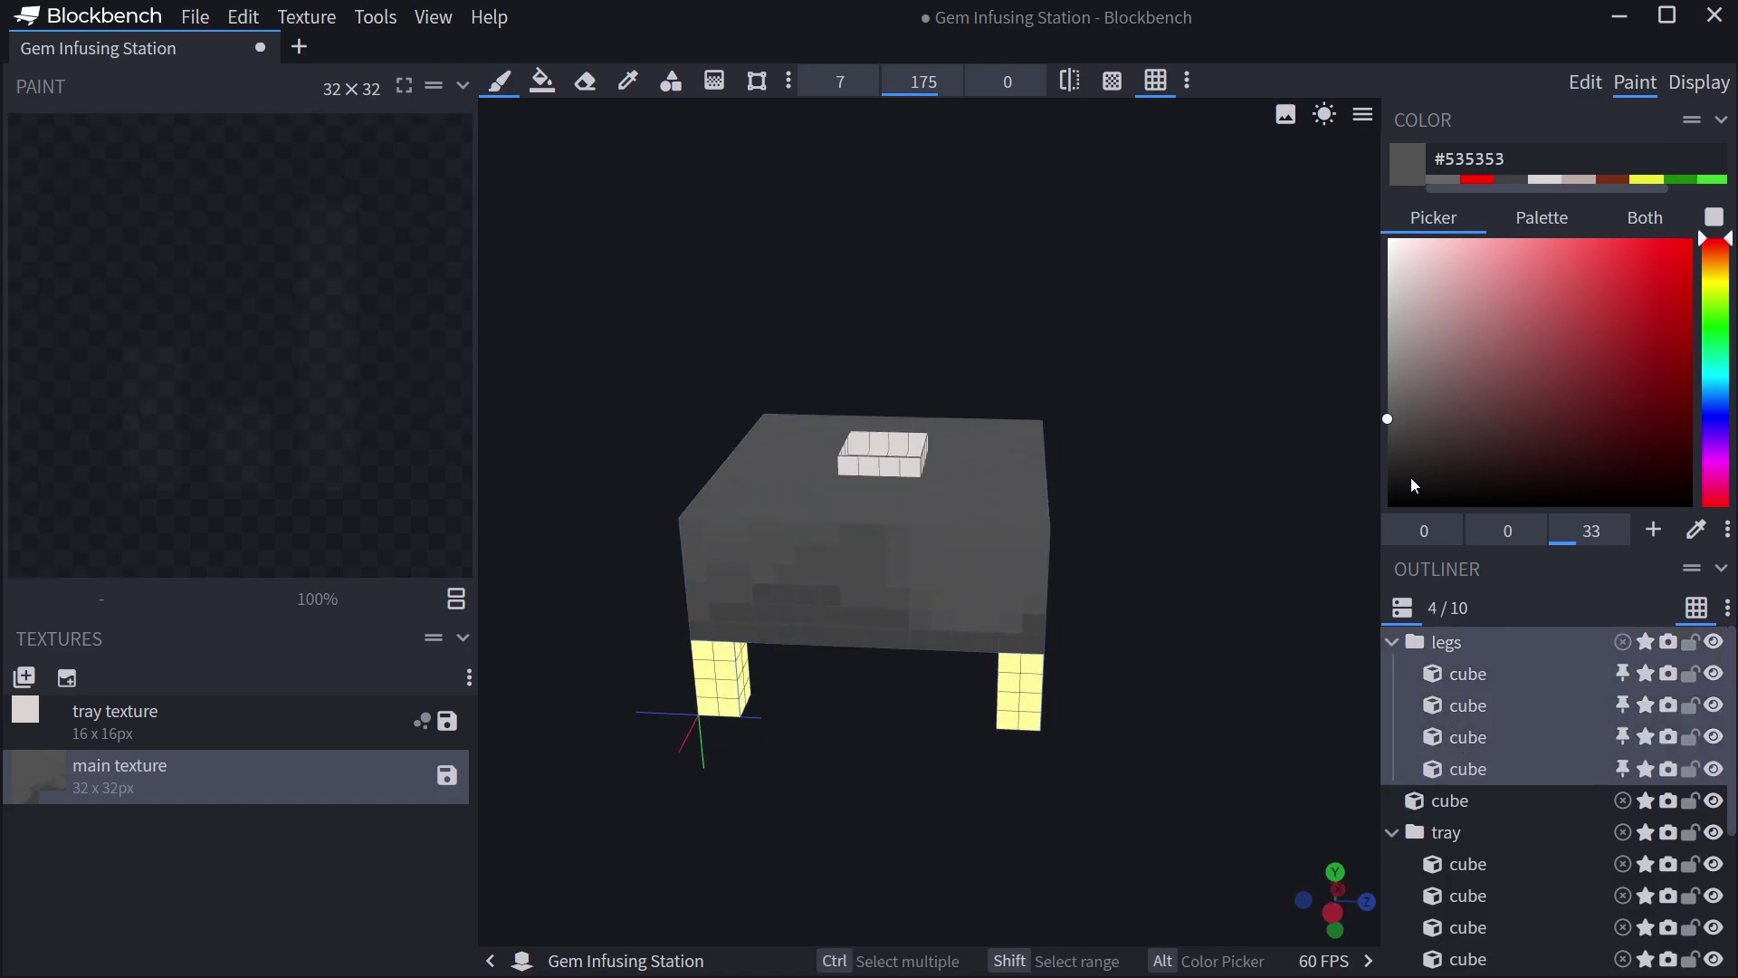
click(69, 678)
text(leg)
key(Return)
Paint most of the leg texture in #bcada8 with the size 7 brush at opacity 255.
click(1402, 353)
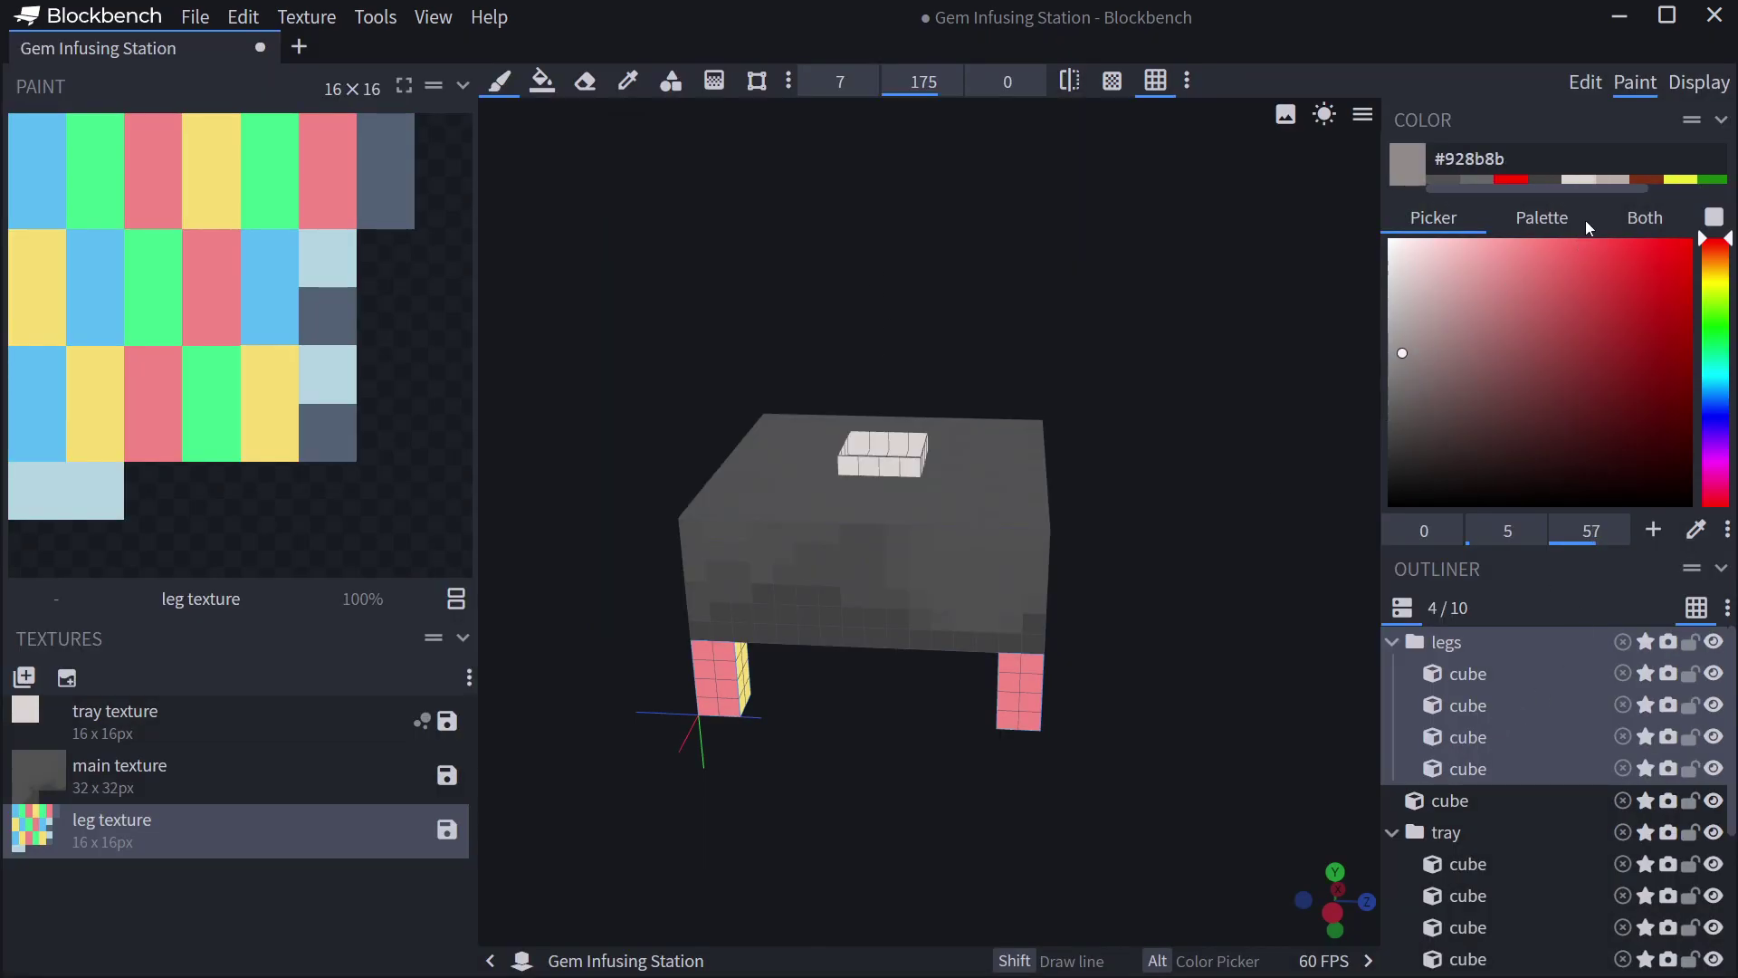
click(1616, 179)
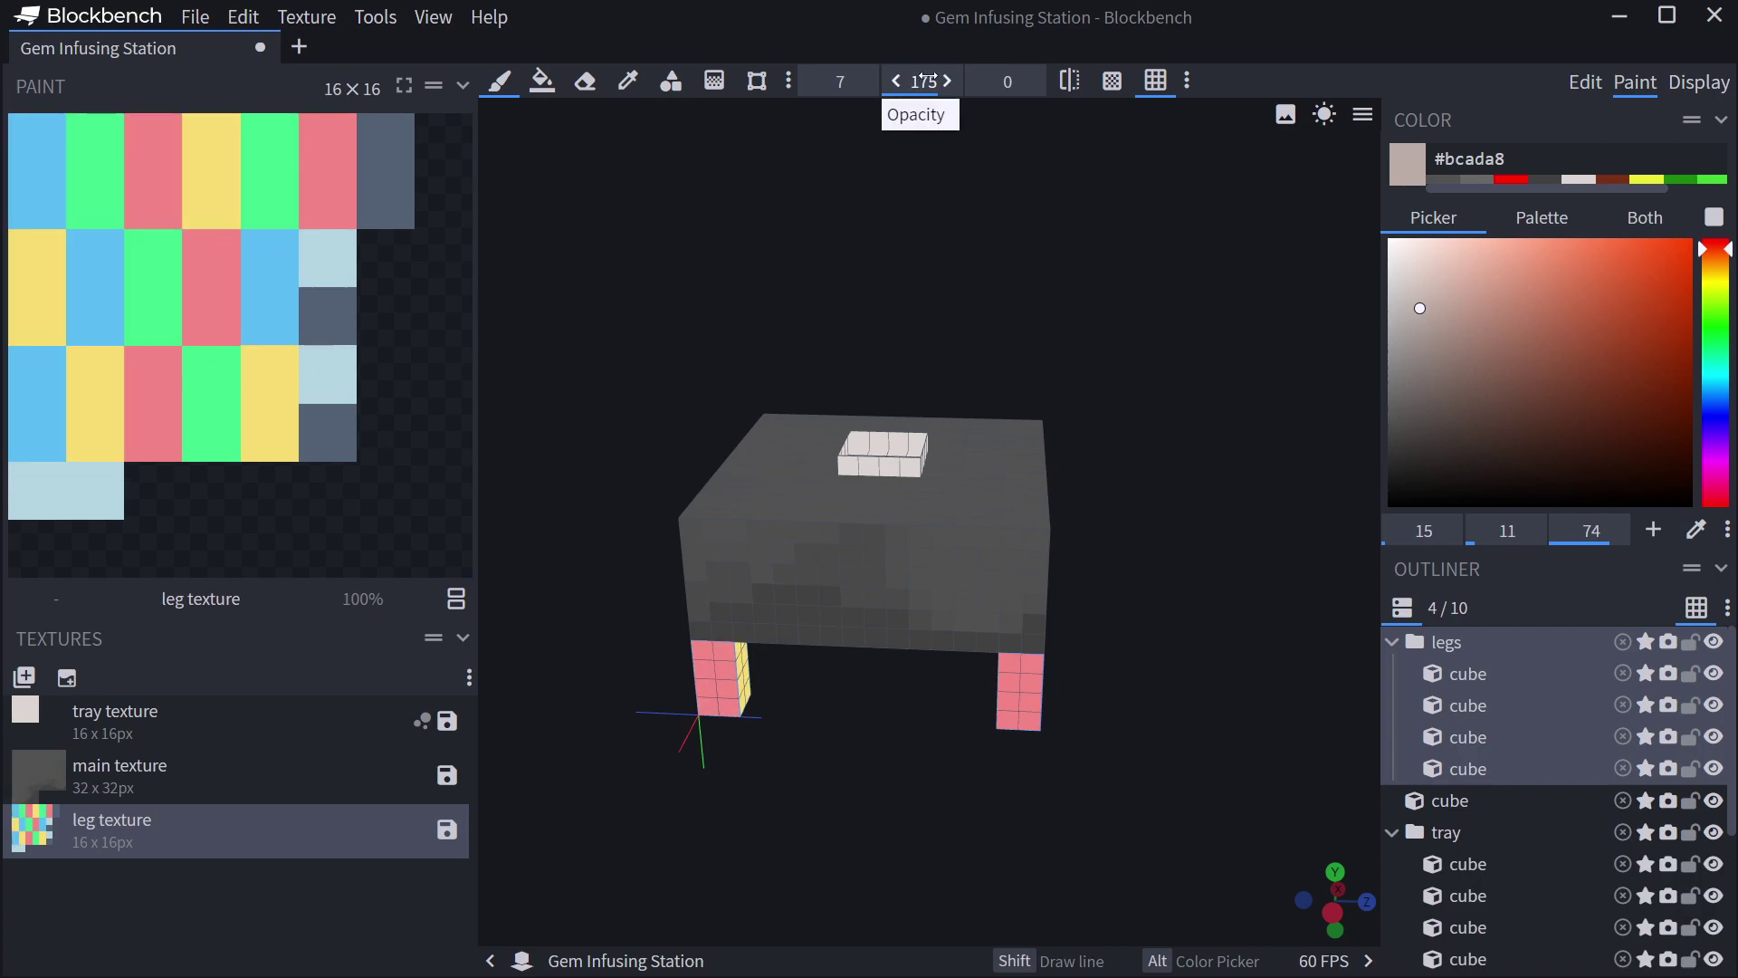
drag(927, 80, 942, 80)
mouse_move(95, 226)
mouse_down()
mouse_move(86, 163)
mouse_move(317, 127)
mouse_move(248, 350)
mouse_move(54, 344)
mouse_up()
Cover the remaining template colours on the leg texture with #bcada8 using brush size 1, and deselect the texture.
scroll(815, 90, down, 2)
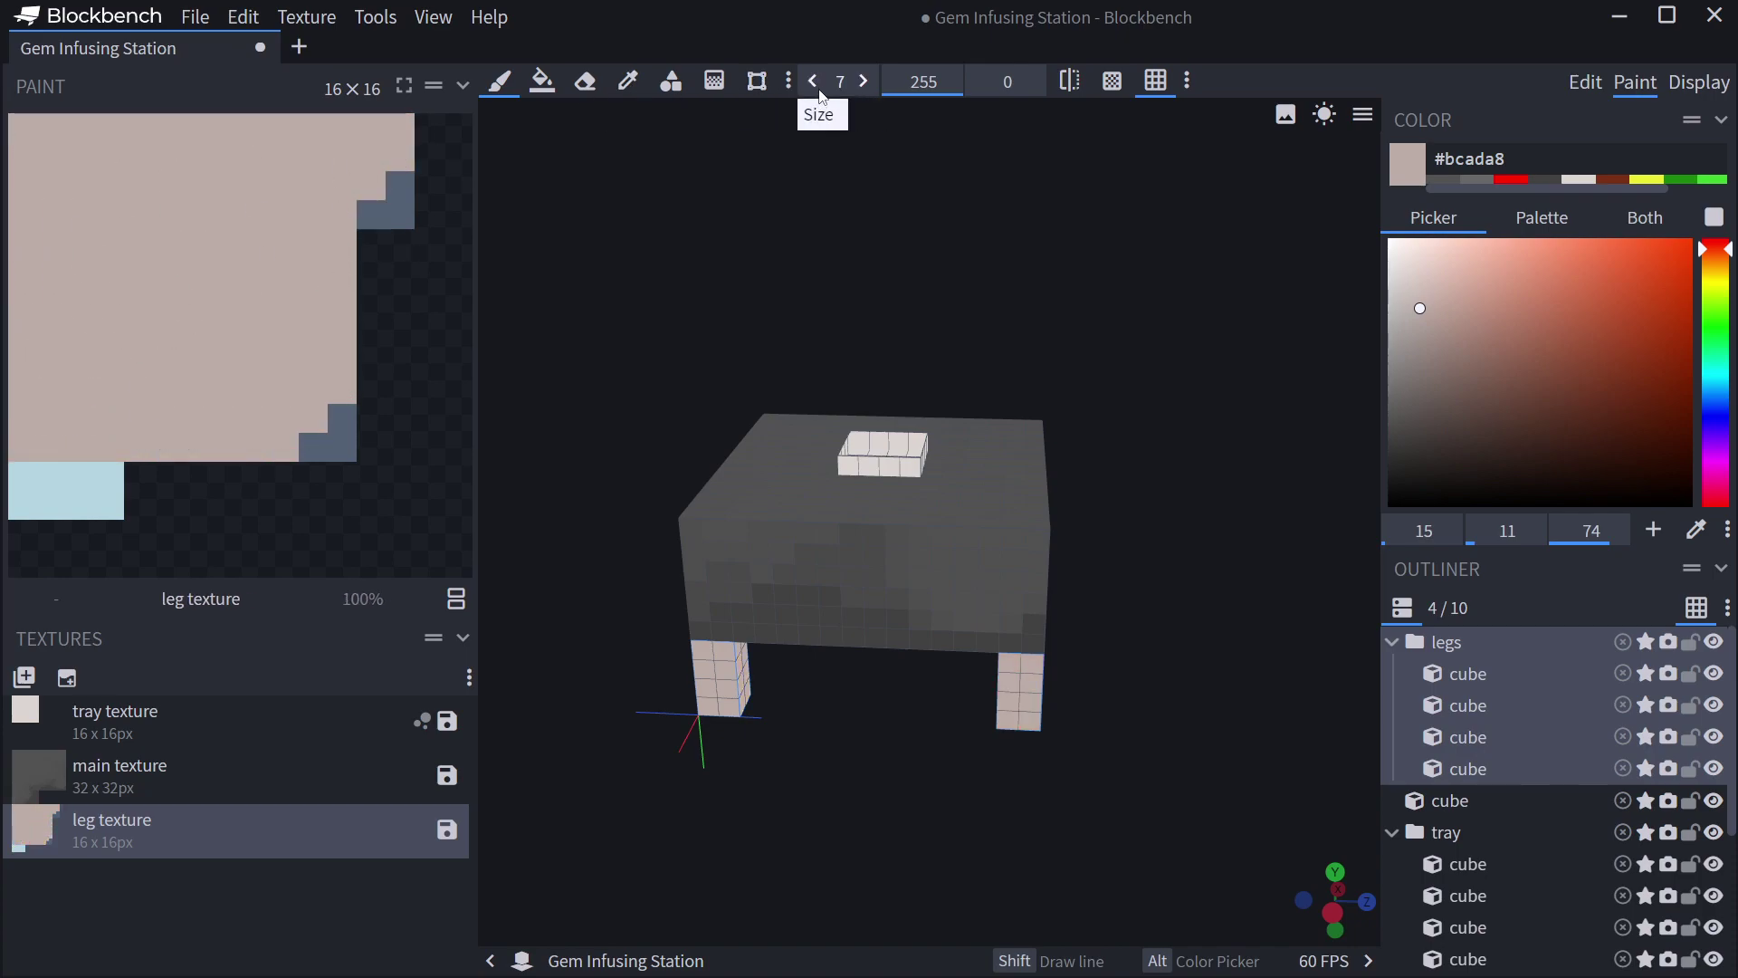
scroll(814, 97, down, 1)
drag(377, 208, 400, 186)
click(339, 420)
drag(340, 447, 166, 433)
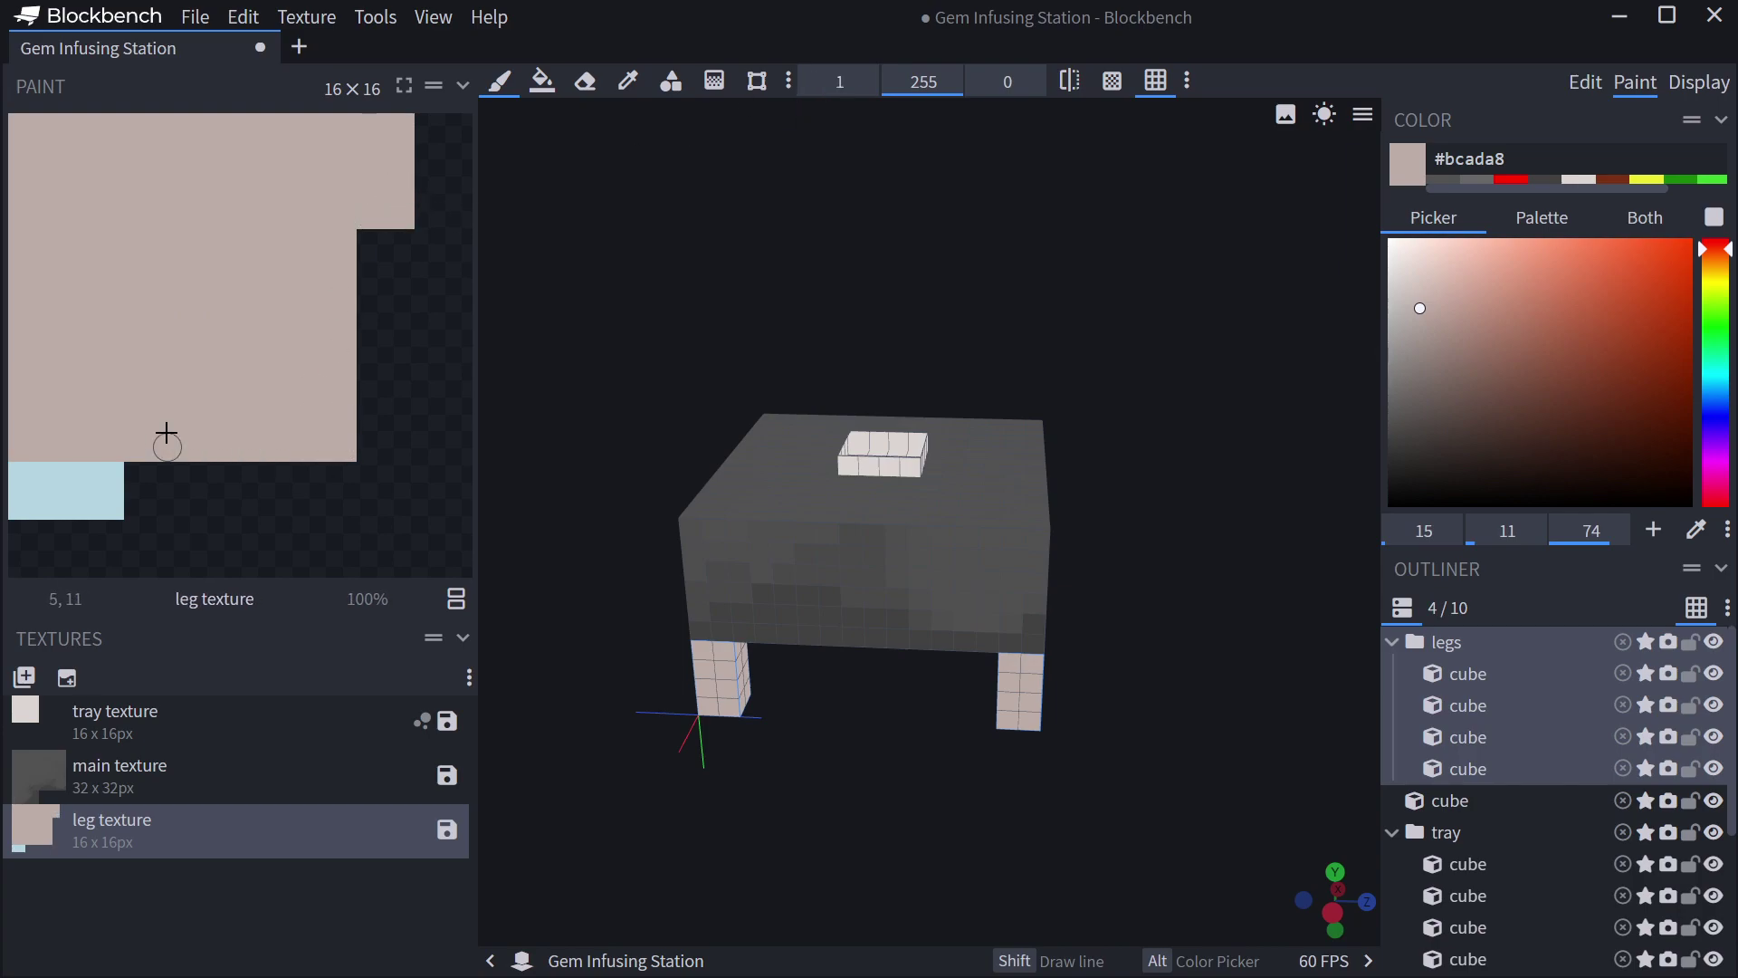
mouse_move(110, 494)
mouse_down()
mouse_move(47, 454)
mouse_move(101, 481)
mouse_up()
mouse_move(1090, 765)
mouse_down()
mouse_move(1001, 649)
mouse_move(1074, 729)
mouse_move(1129, 858)
mouse_move(985, 757)
mouse_up()
click(307, 906)
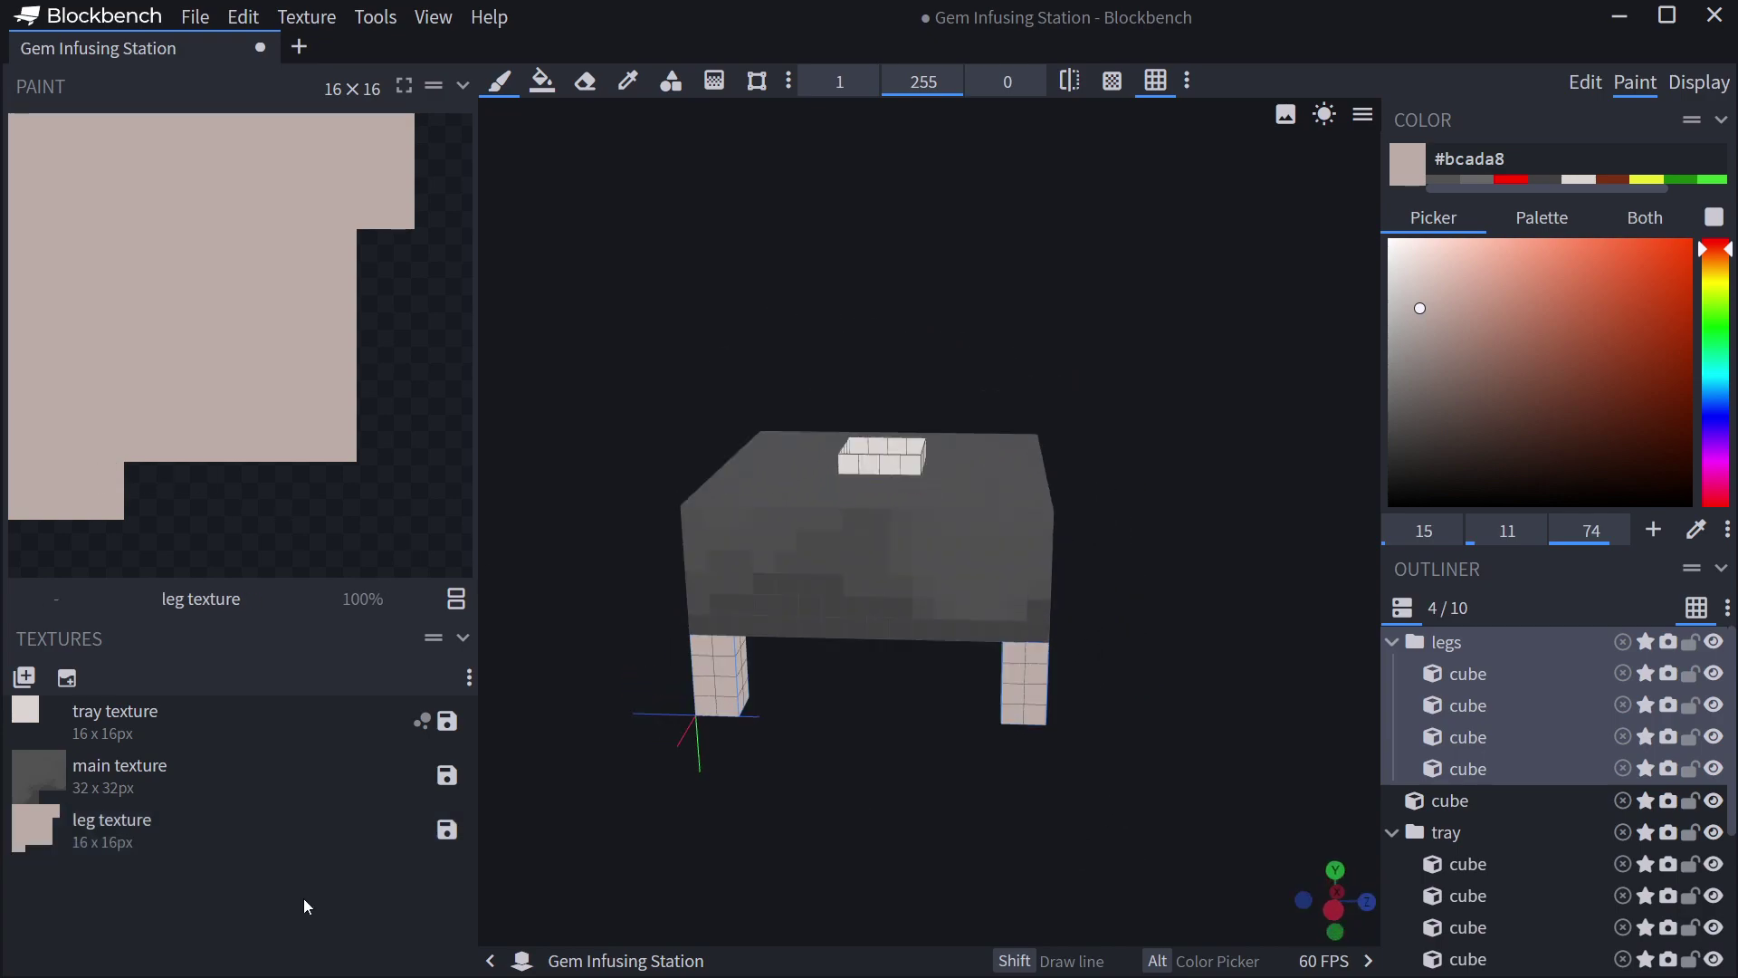
Collapse the legs and tray groups in the outliner and clear the selection.
click(1392, 642)
click(1392, 706)
click(1430, 790)
drag(1213, 643, 1213, 693)
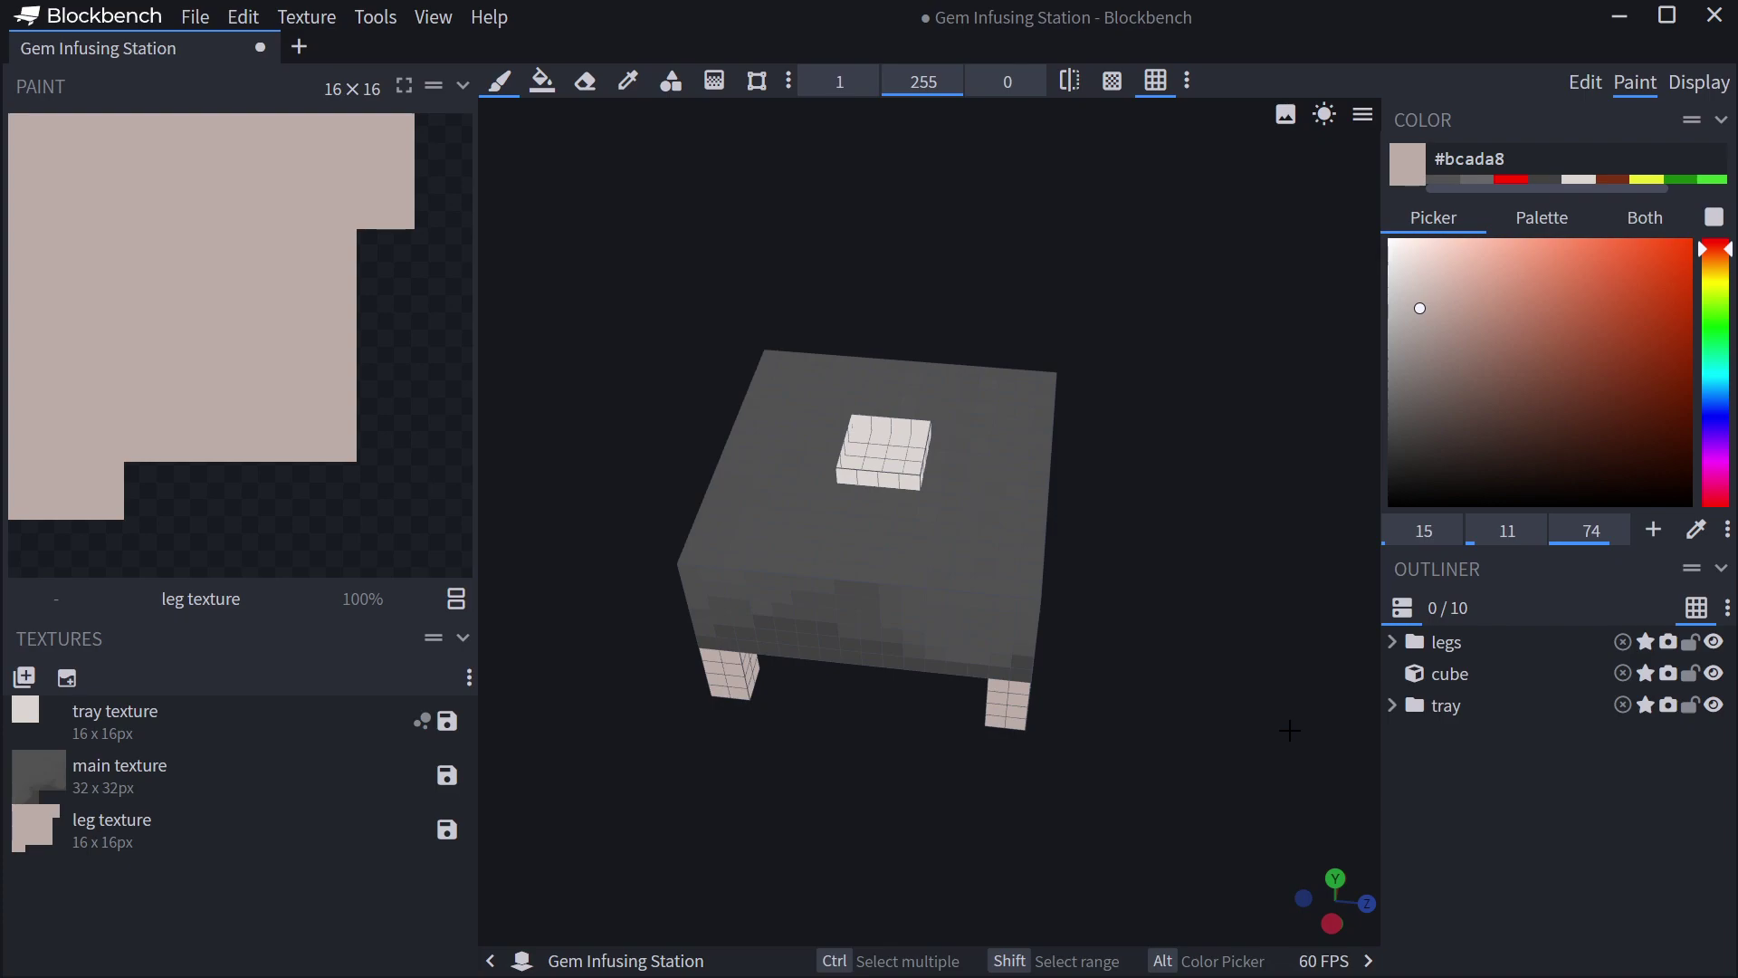
mouse_move(1290, 729)
mouse_down()
mouse_move(1222, 589)
mouse_move(1211, 640)
mouse_up()
Switch to the display settings and set the third-person right-hand X scale to 0.25.
click(1699, 83)
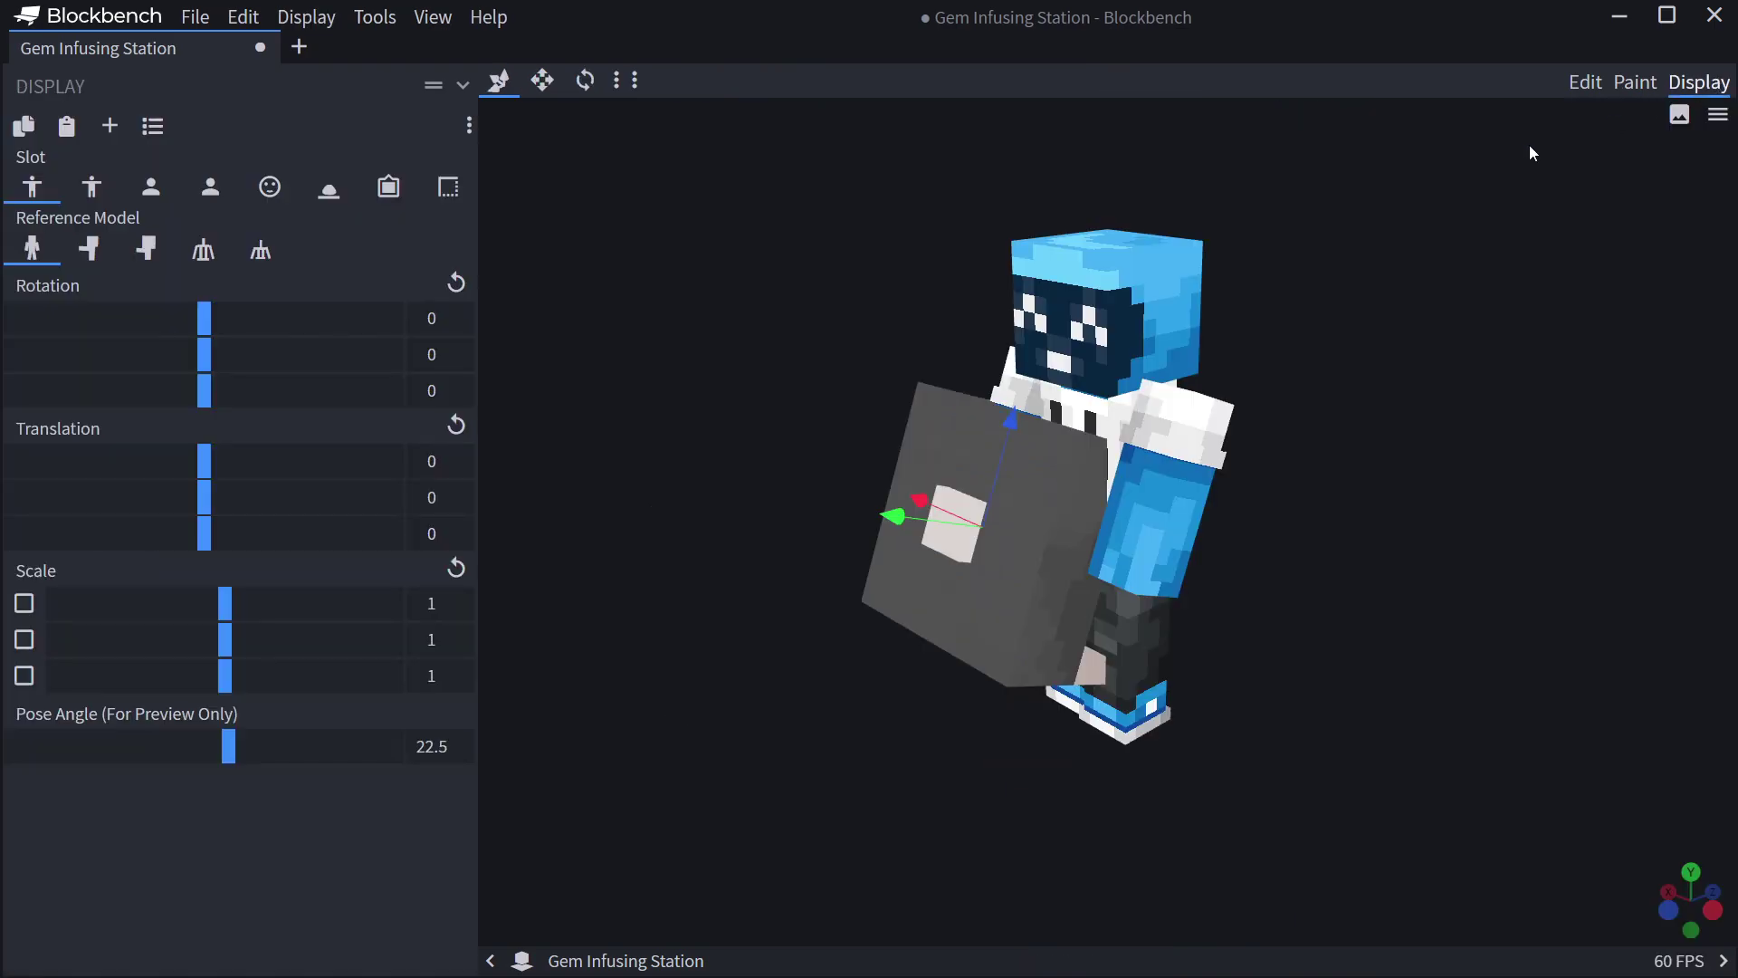
drag(746, 364, 947, 282)
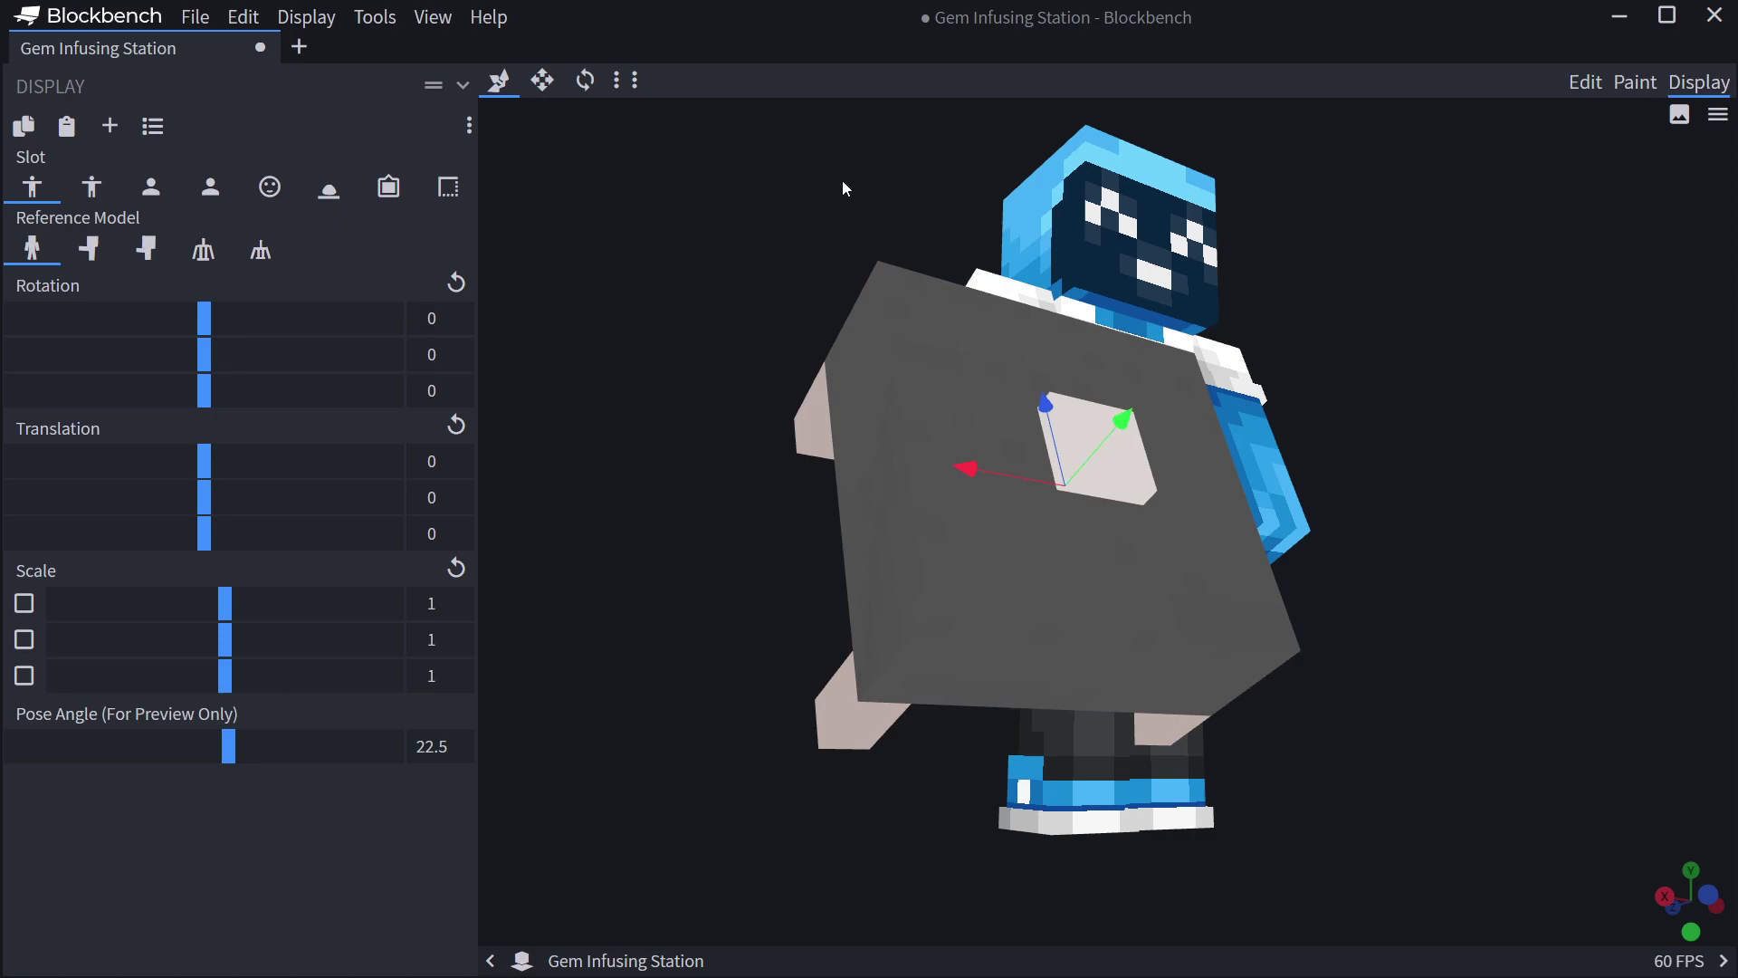
double_click(423, 604)
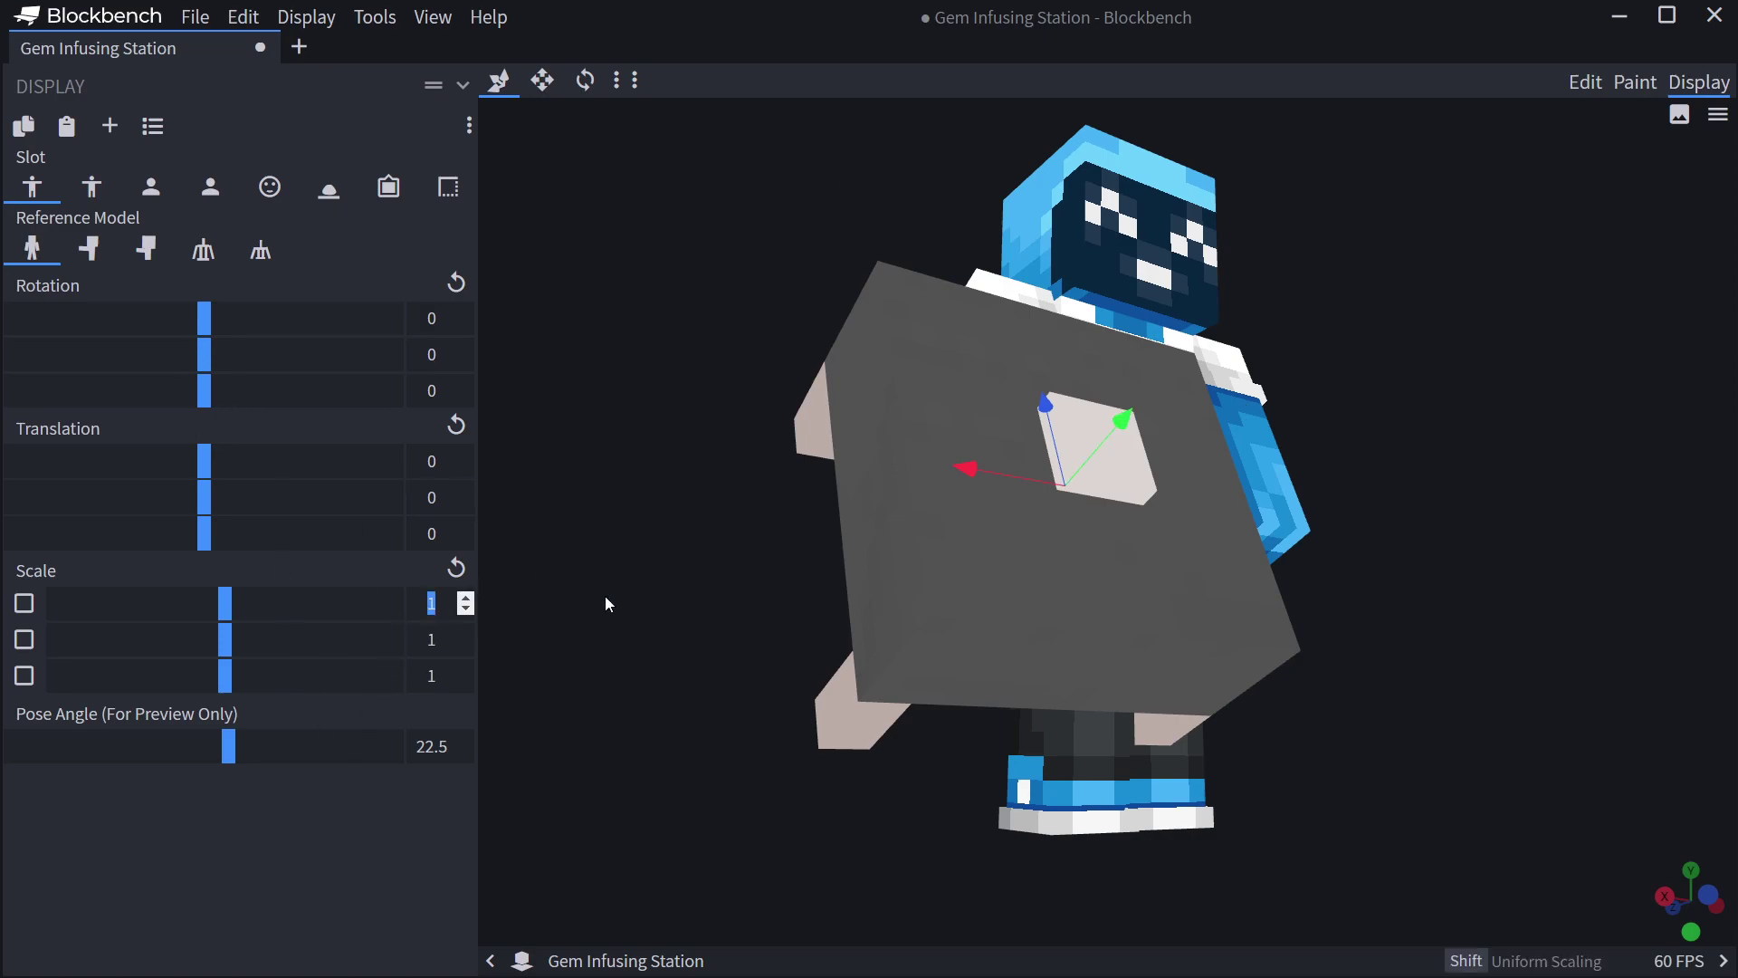
text(0.25)
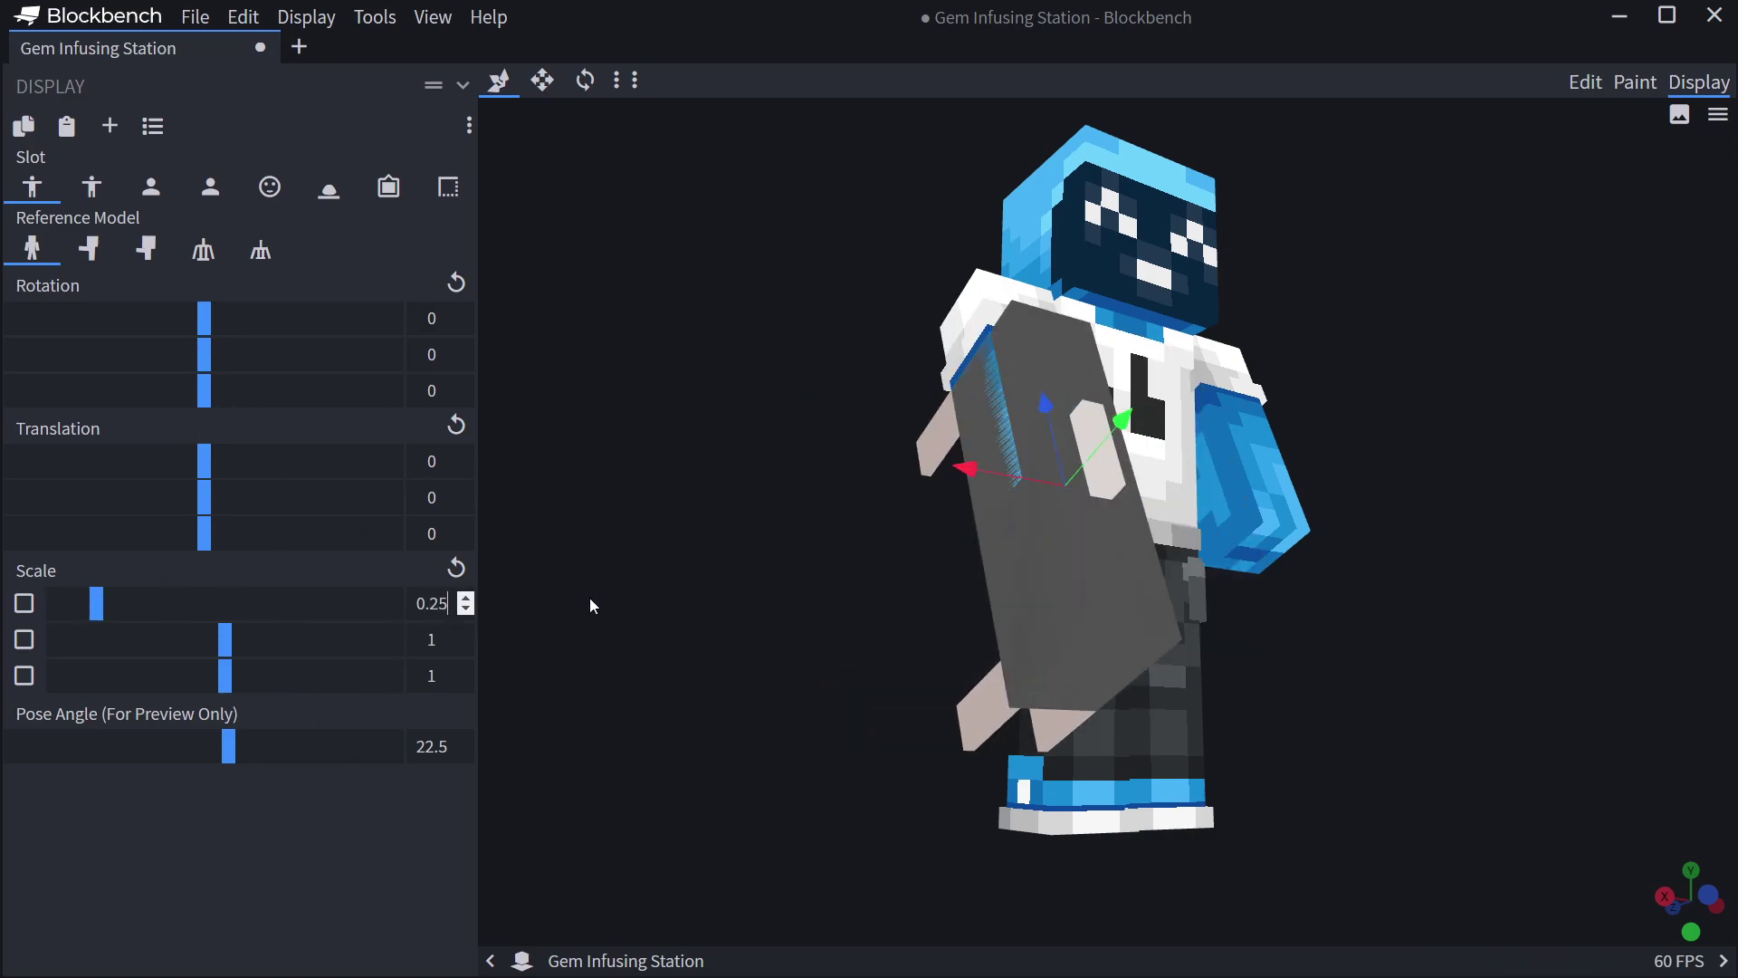
Set the Y and Z scale of the third-person right-hand display to 0.25.
double_click(418, 645)
text(0-25)
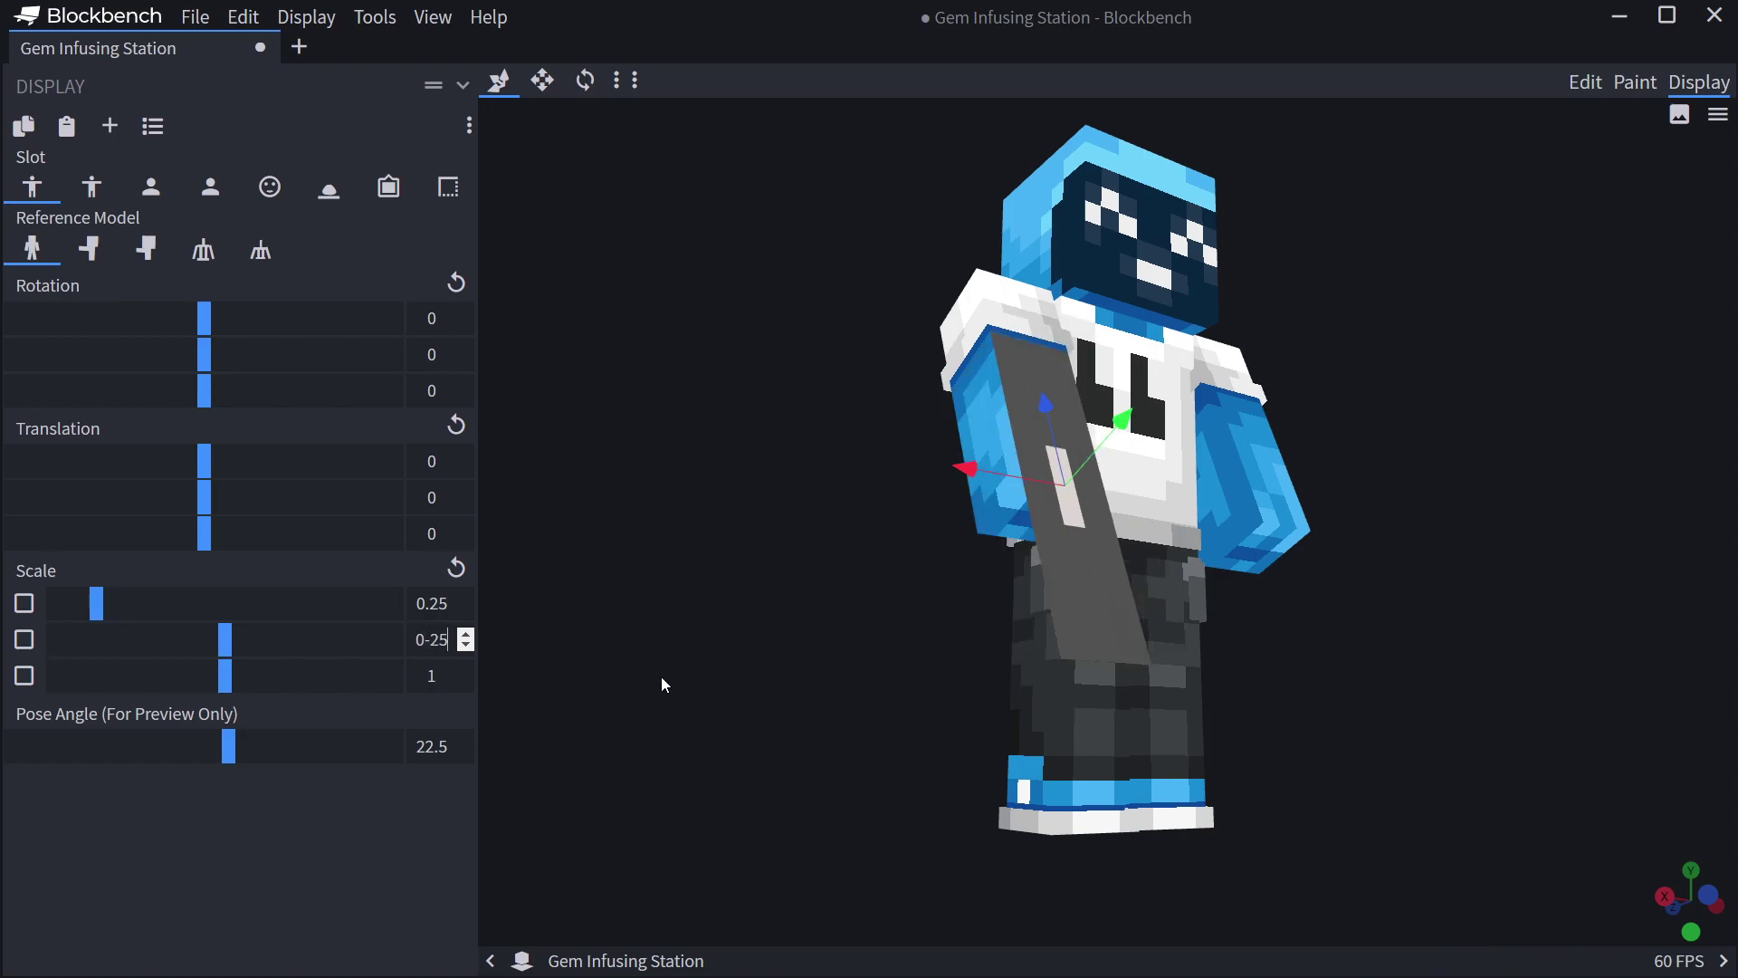
double_click(436, 681)
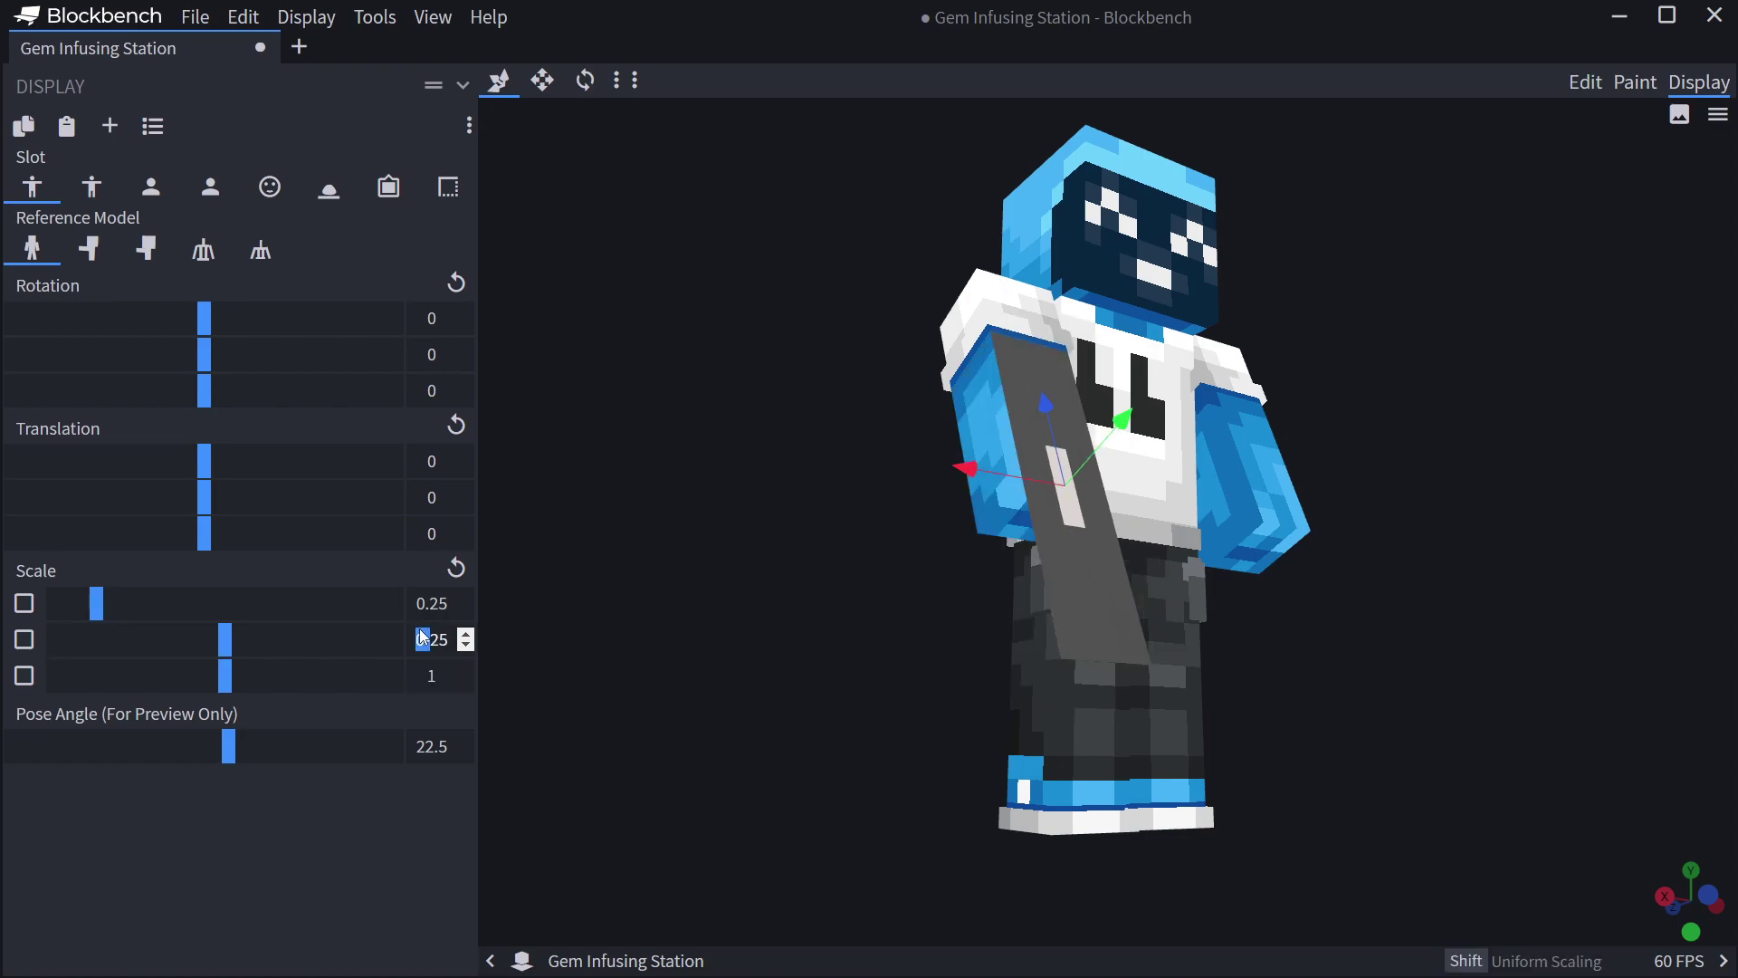
text(4.)
drag(419, 641, 517, 644)
text(0.25)
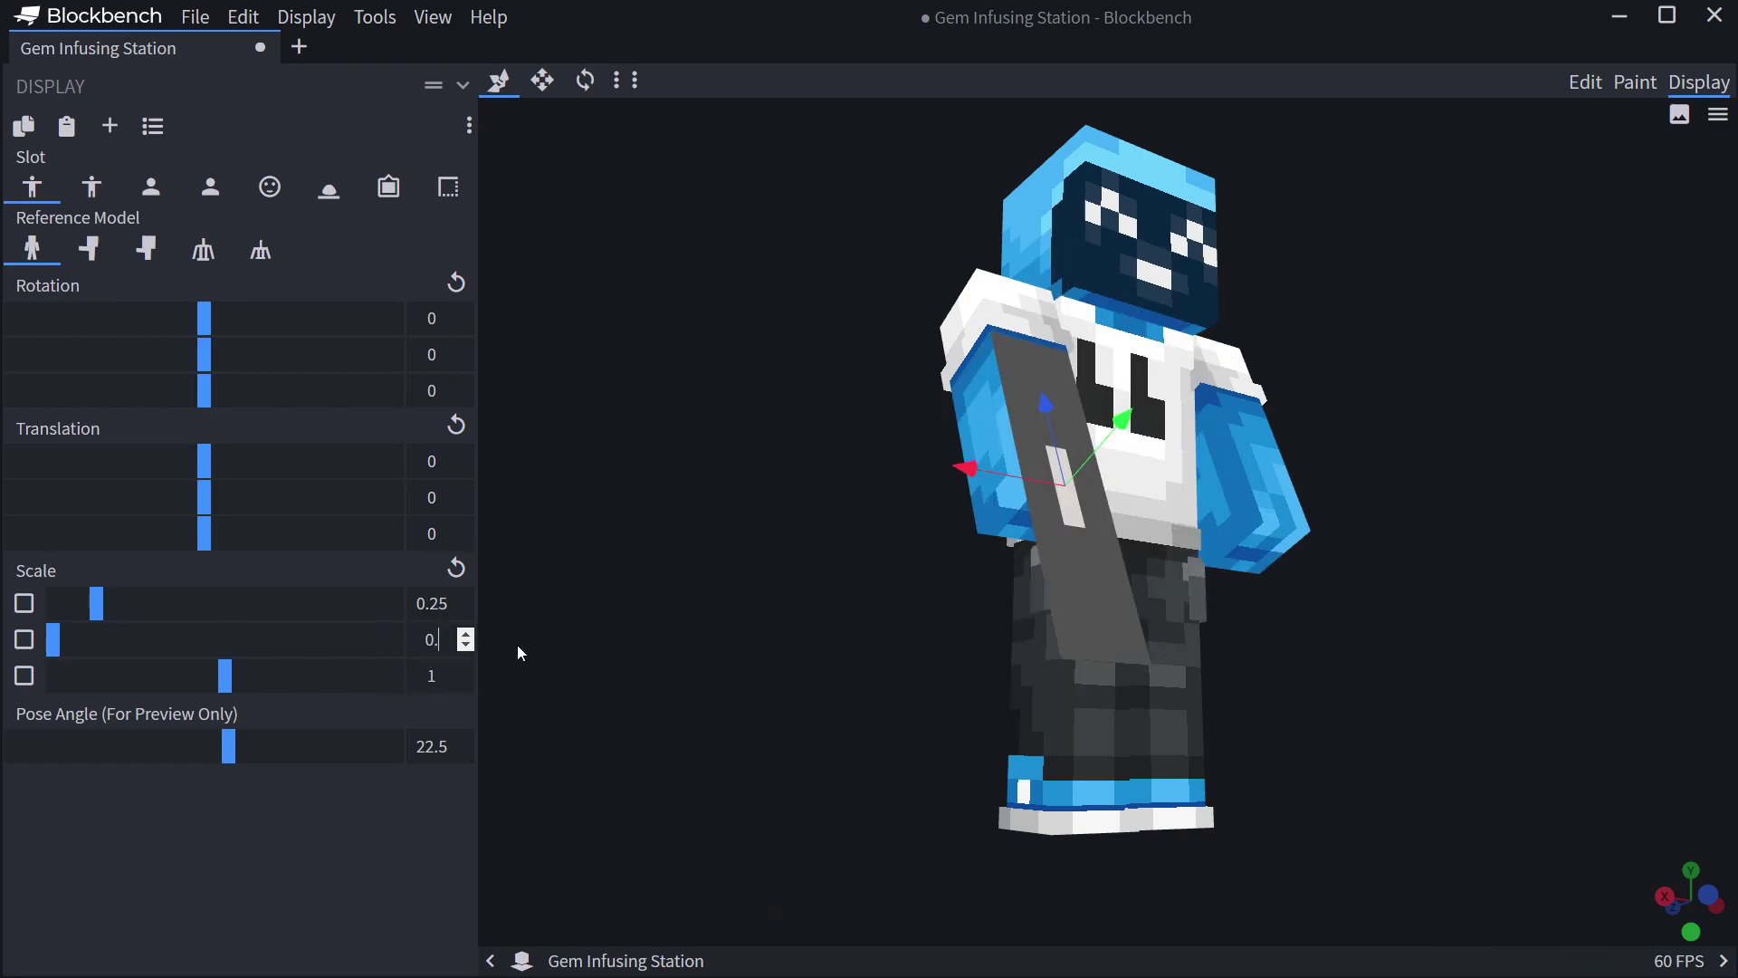
double_click(436, 679)
text(0.25)
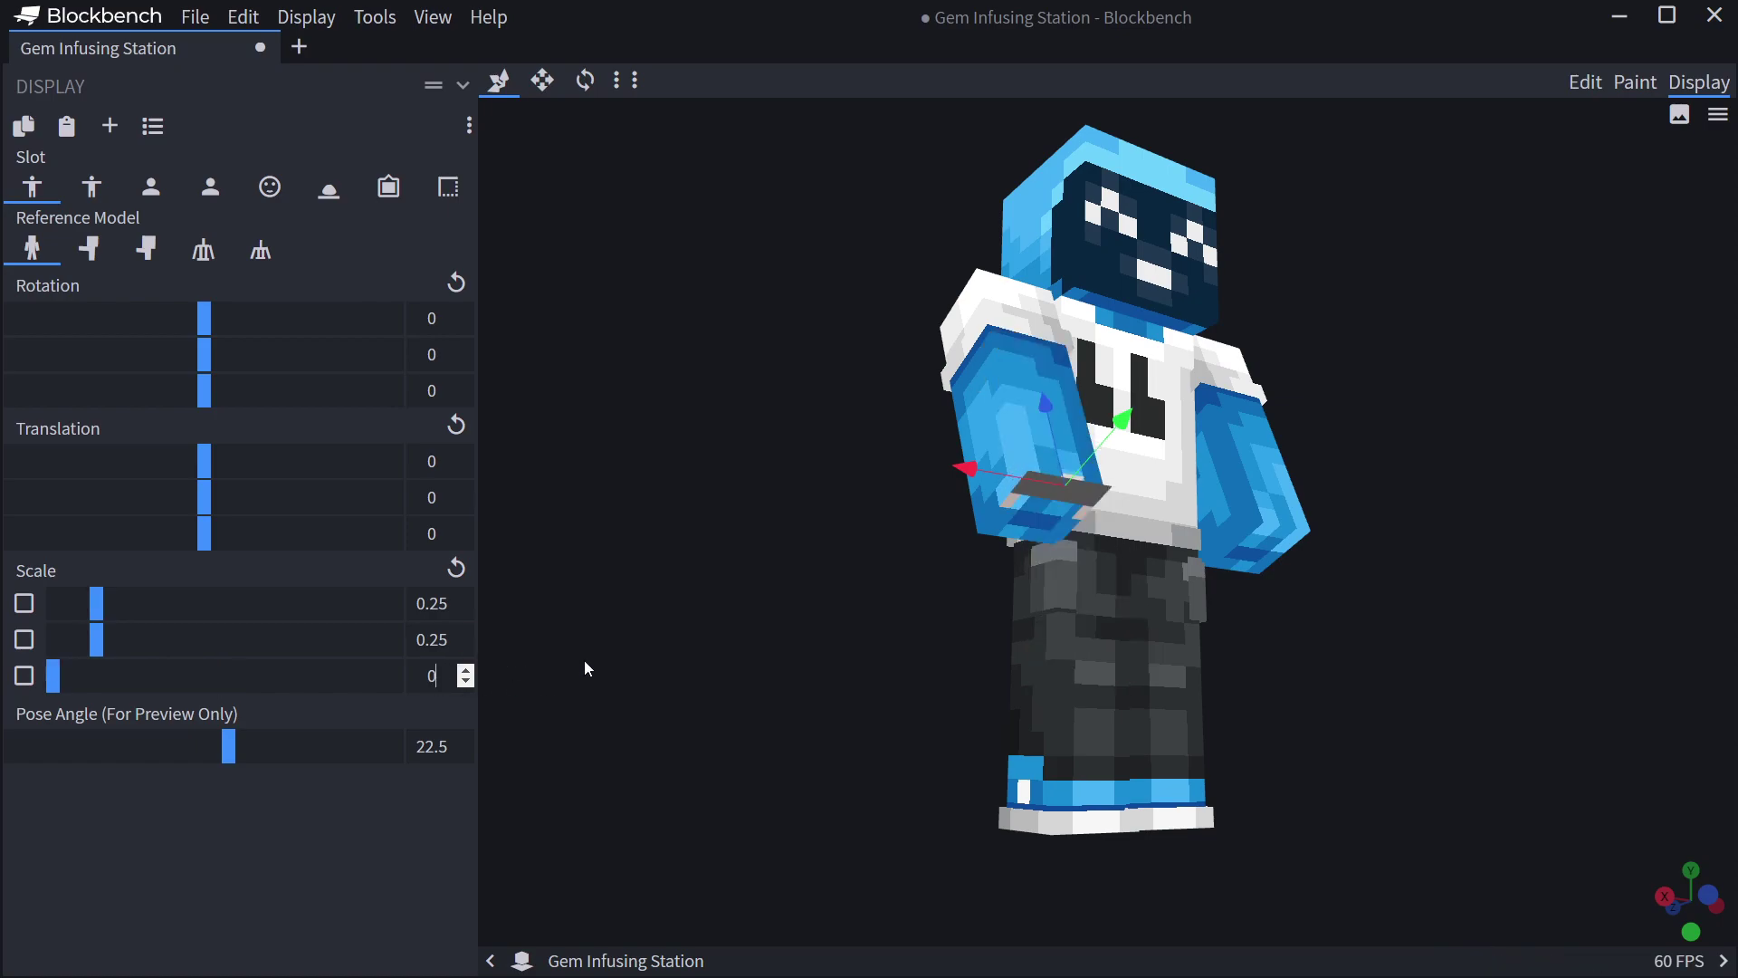
drag(1146, 727, 1007, 432)
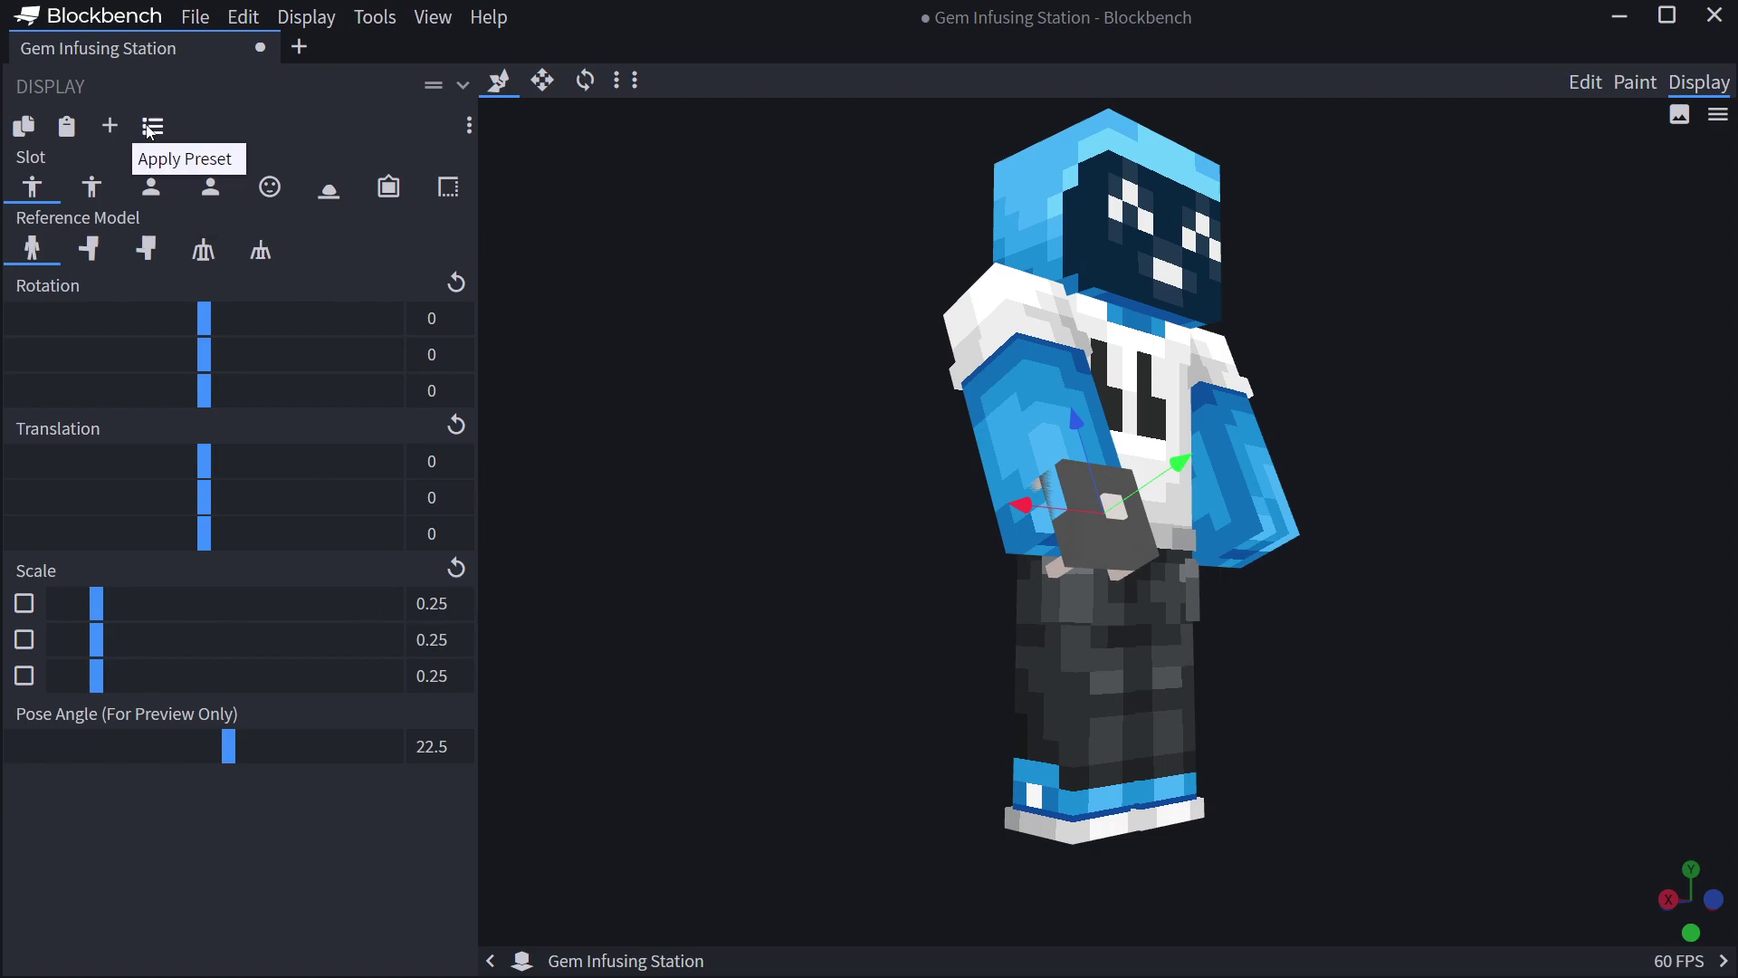
Set the third-person left-hand display scale to 0.25 on X and 0.125 on Z.
click(92, 186)
drag(414, 666, 625, 692)
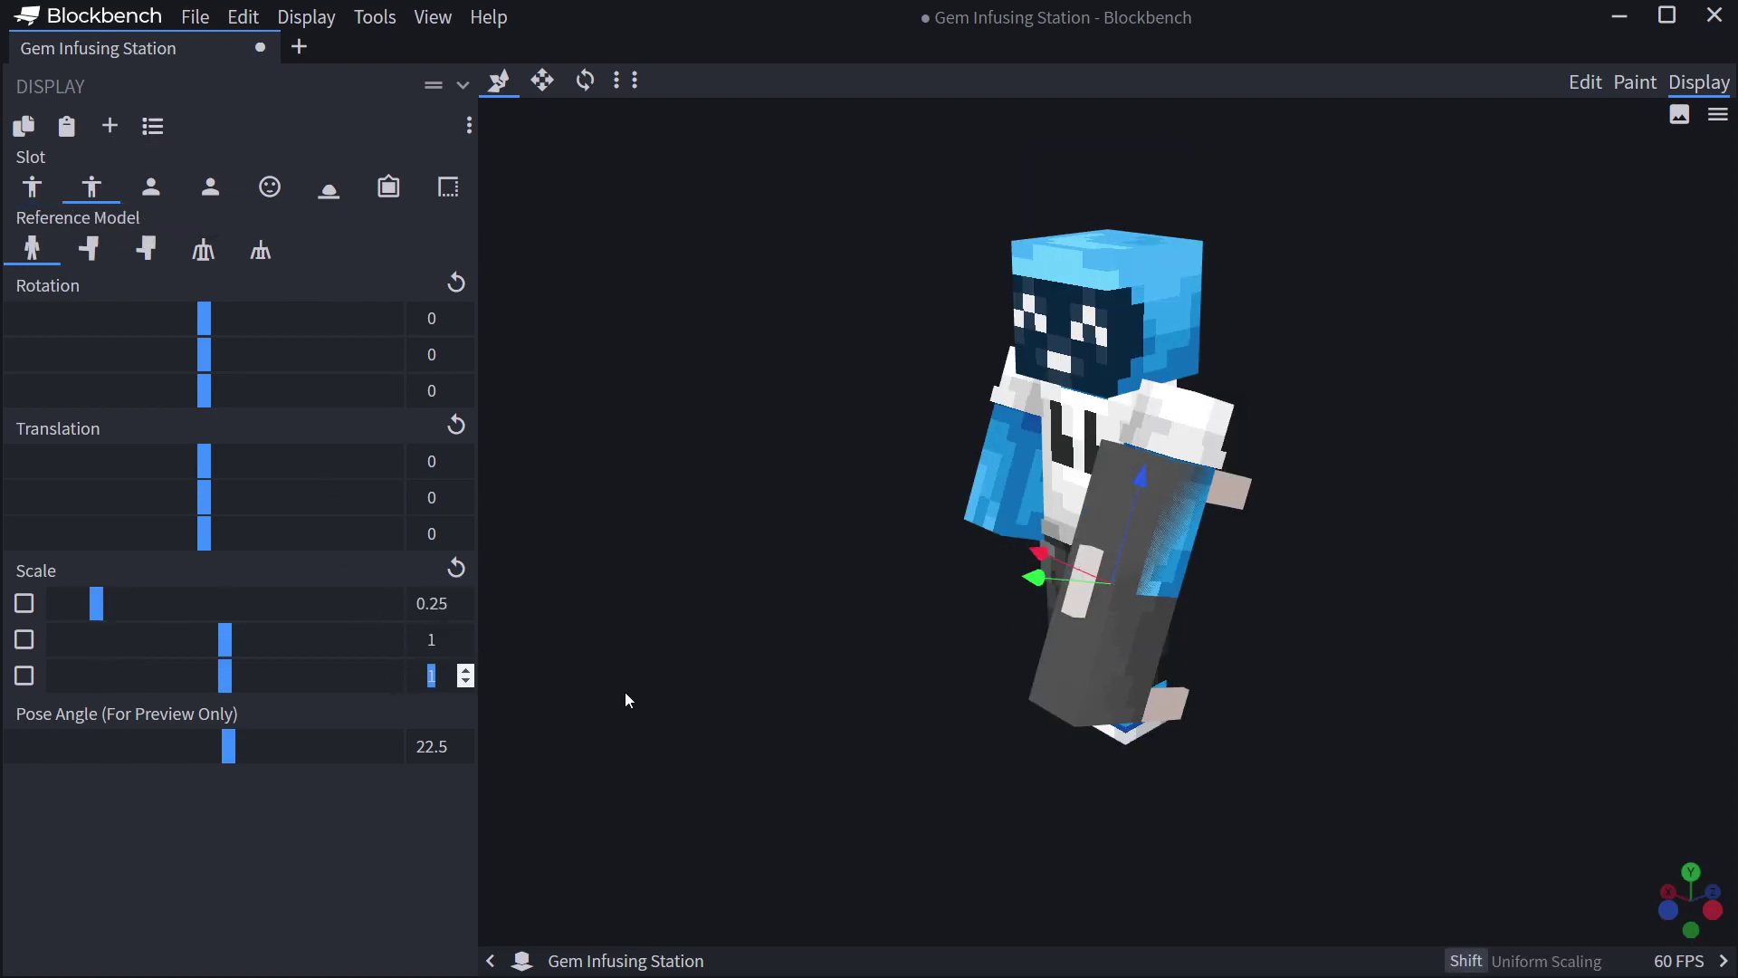
text(.125)
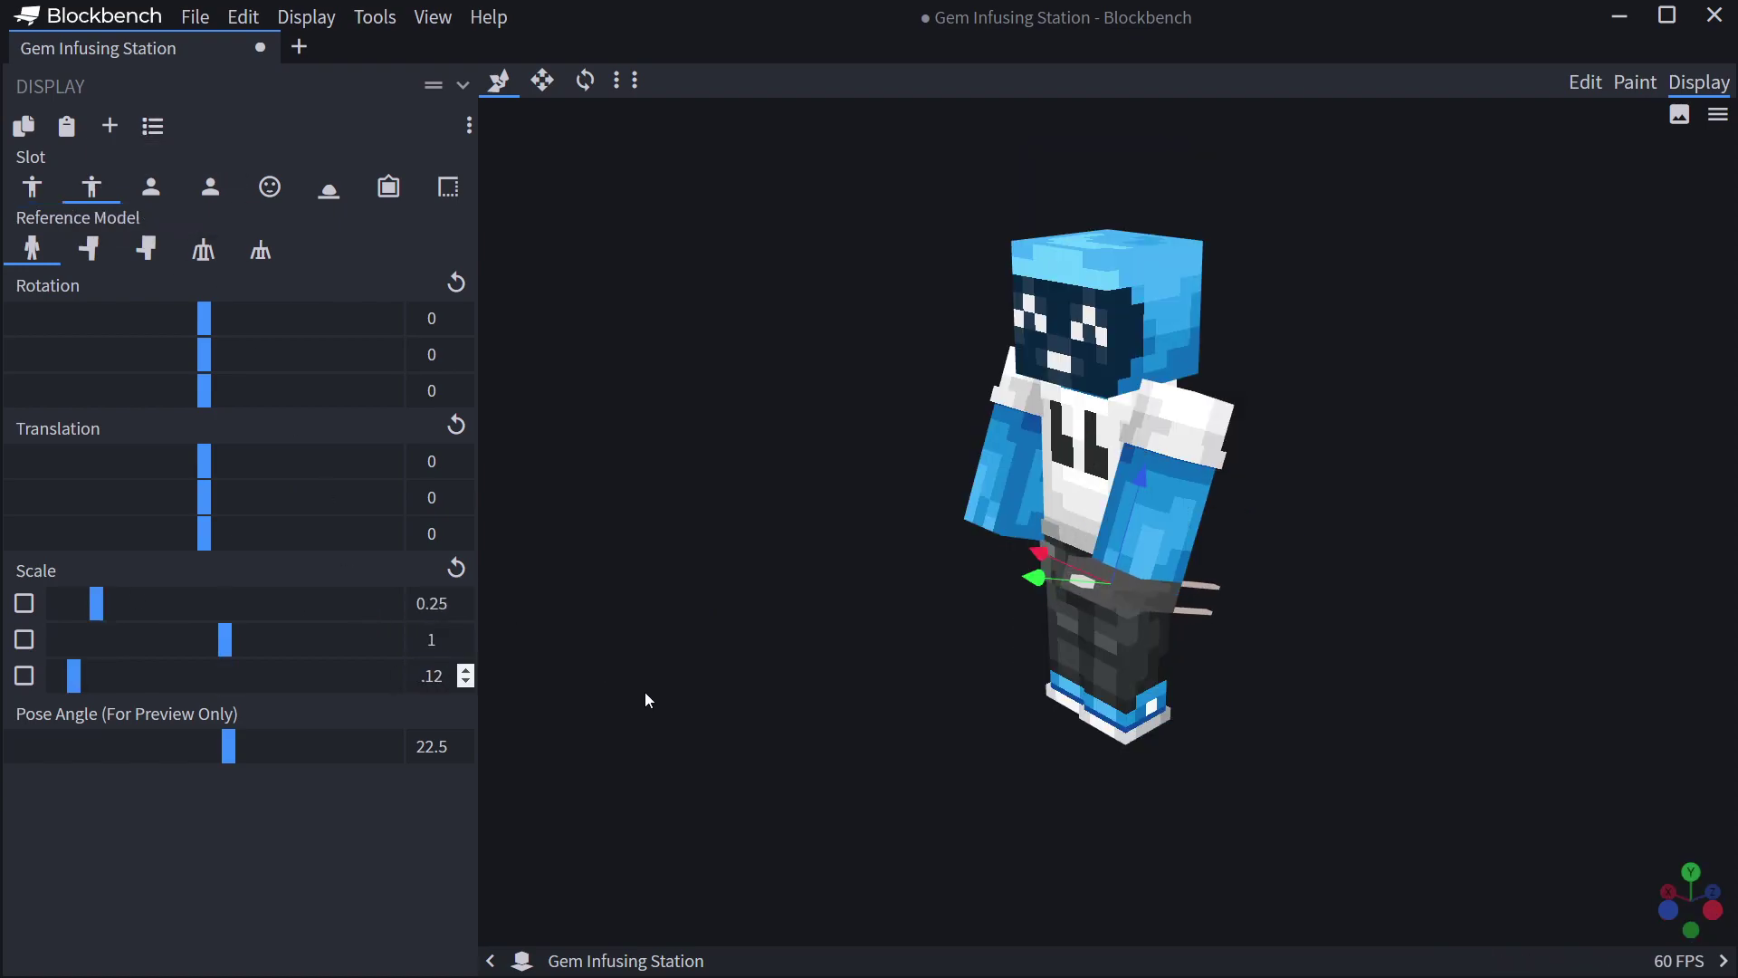
Scale the first-person right-hand display to 0.75 on all axes and nudge the model slightly along X.
click(150, 186)
click(423, 612)
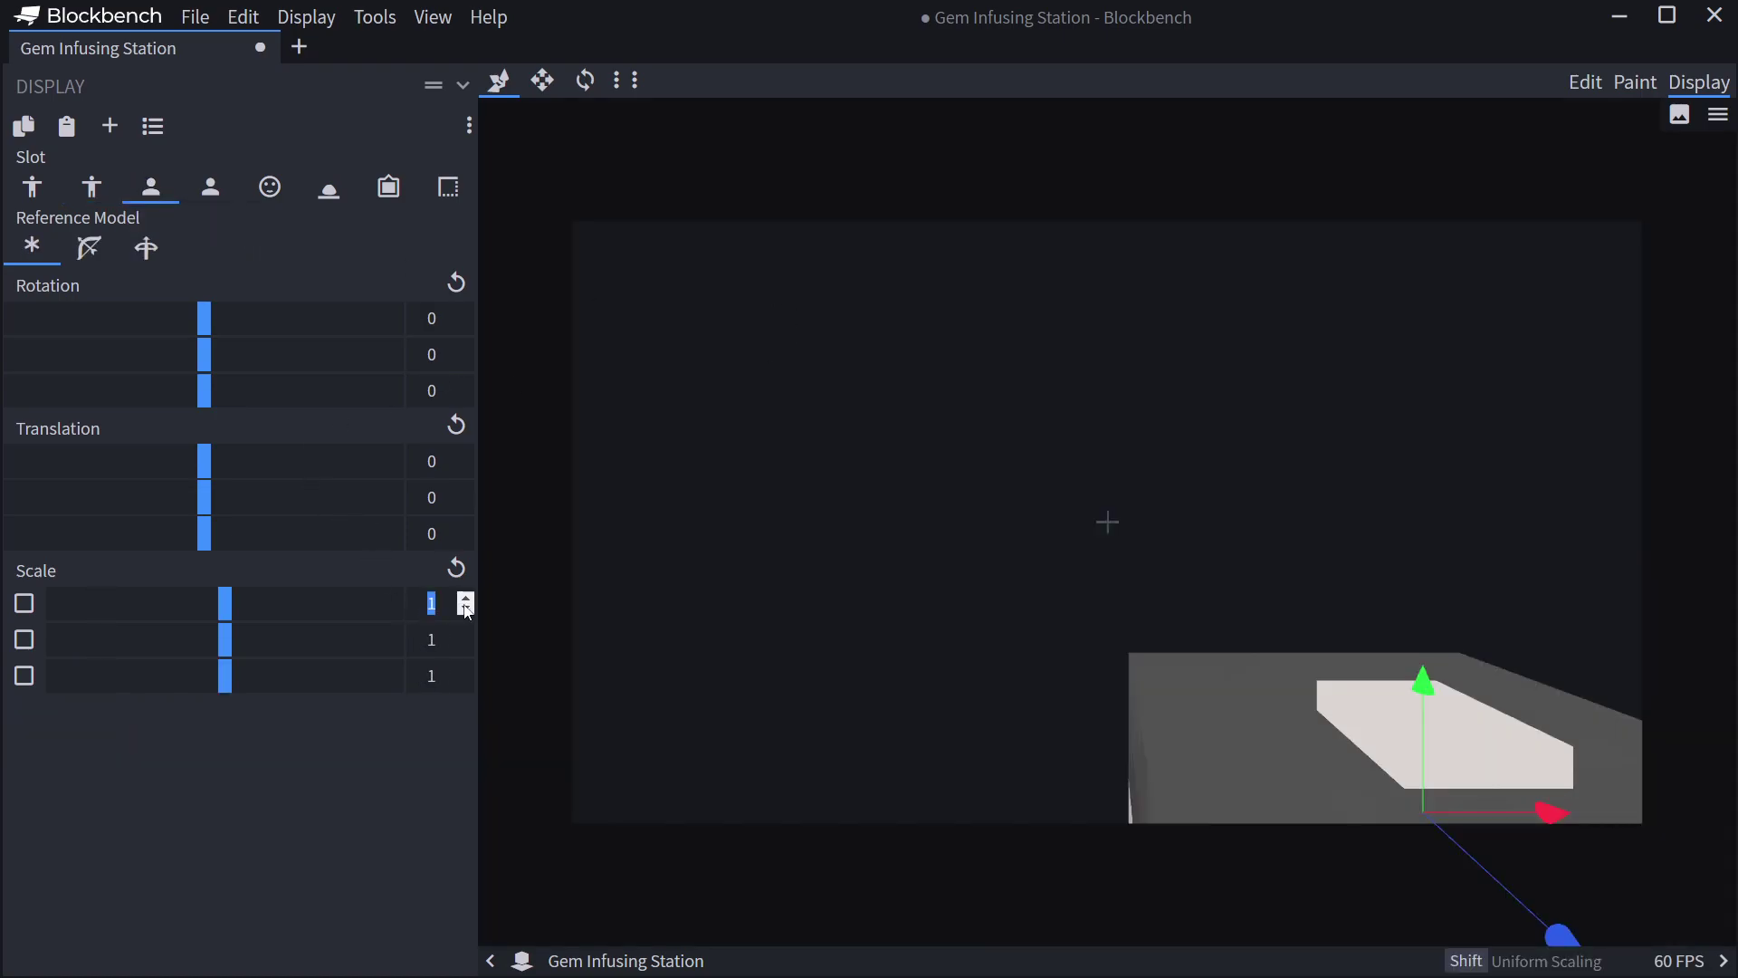
text(.75)
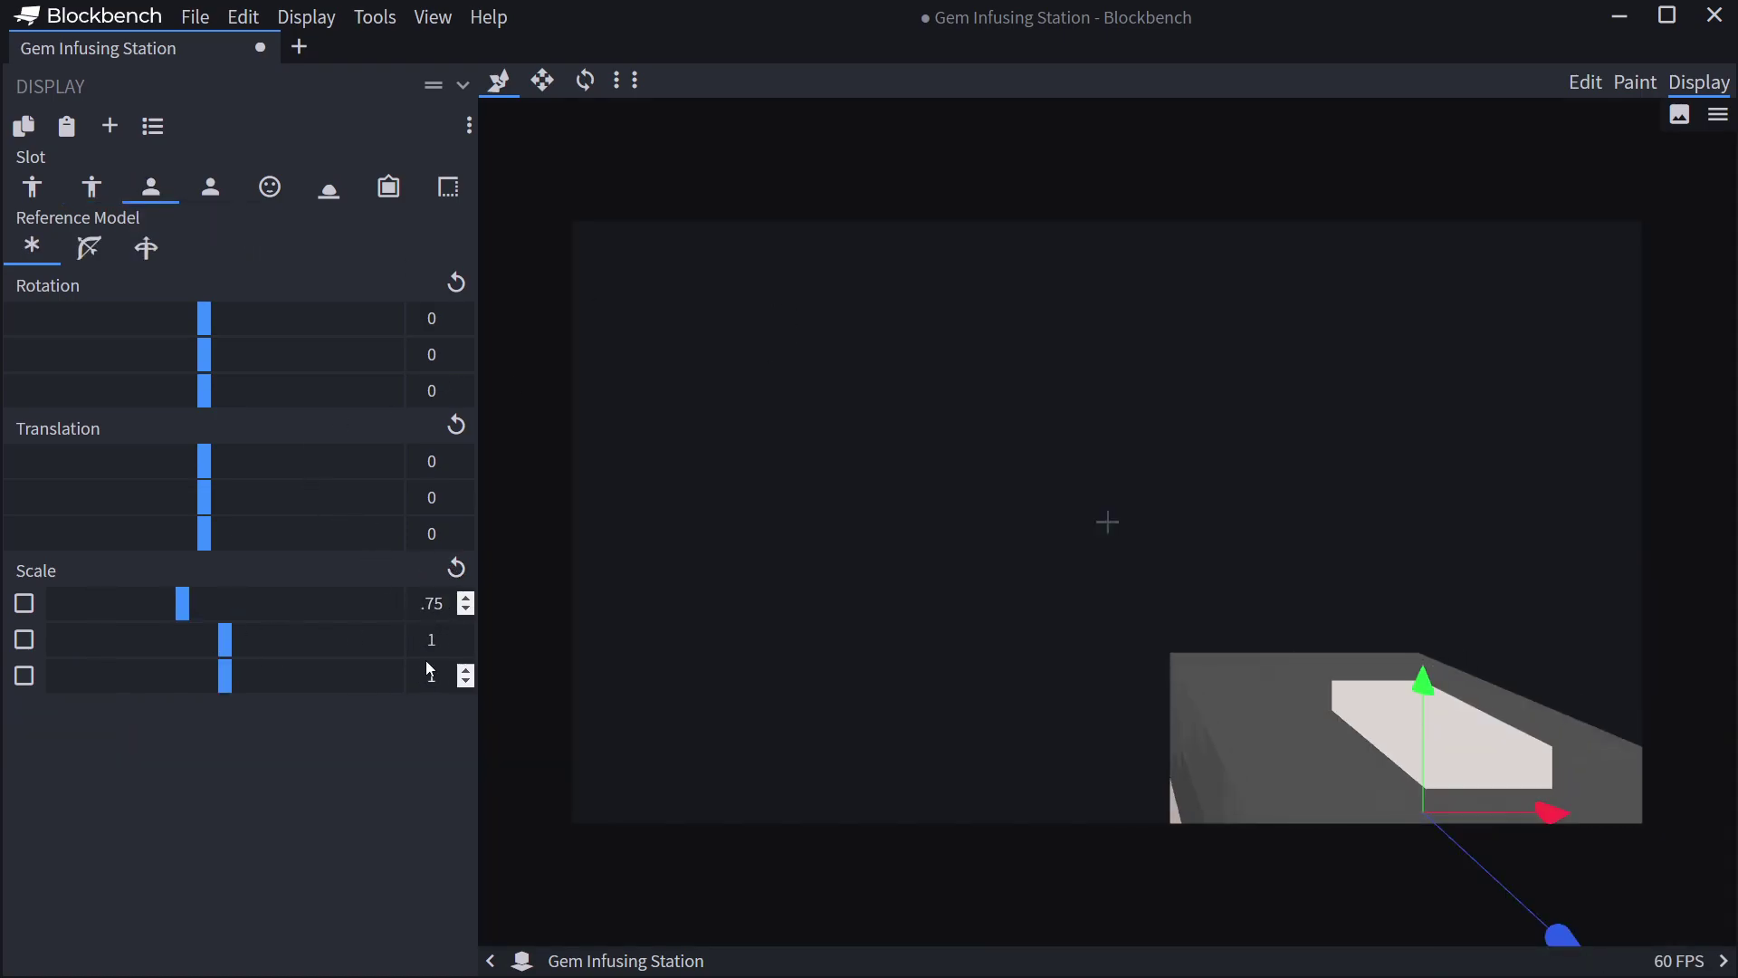
key(Tab)
text(.75)
click(456, 684)
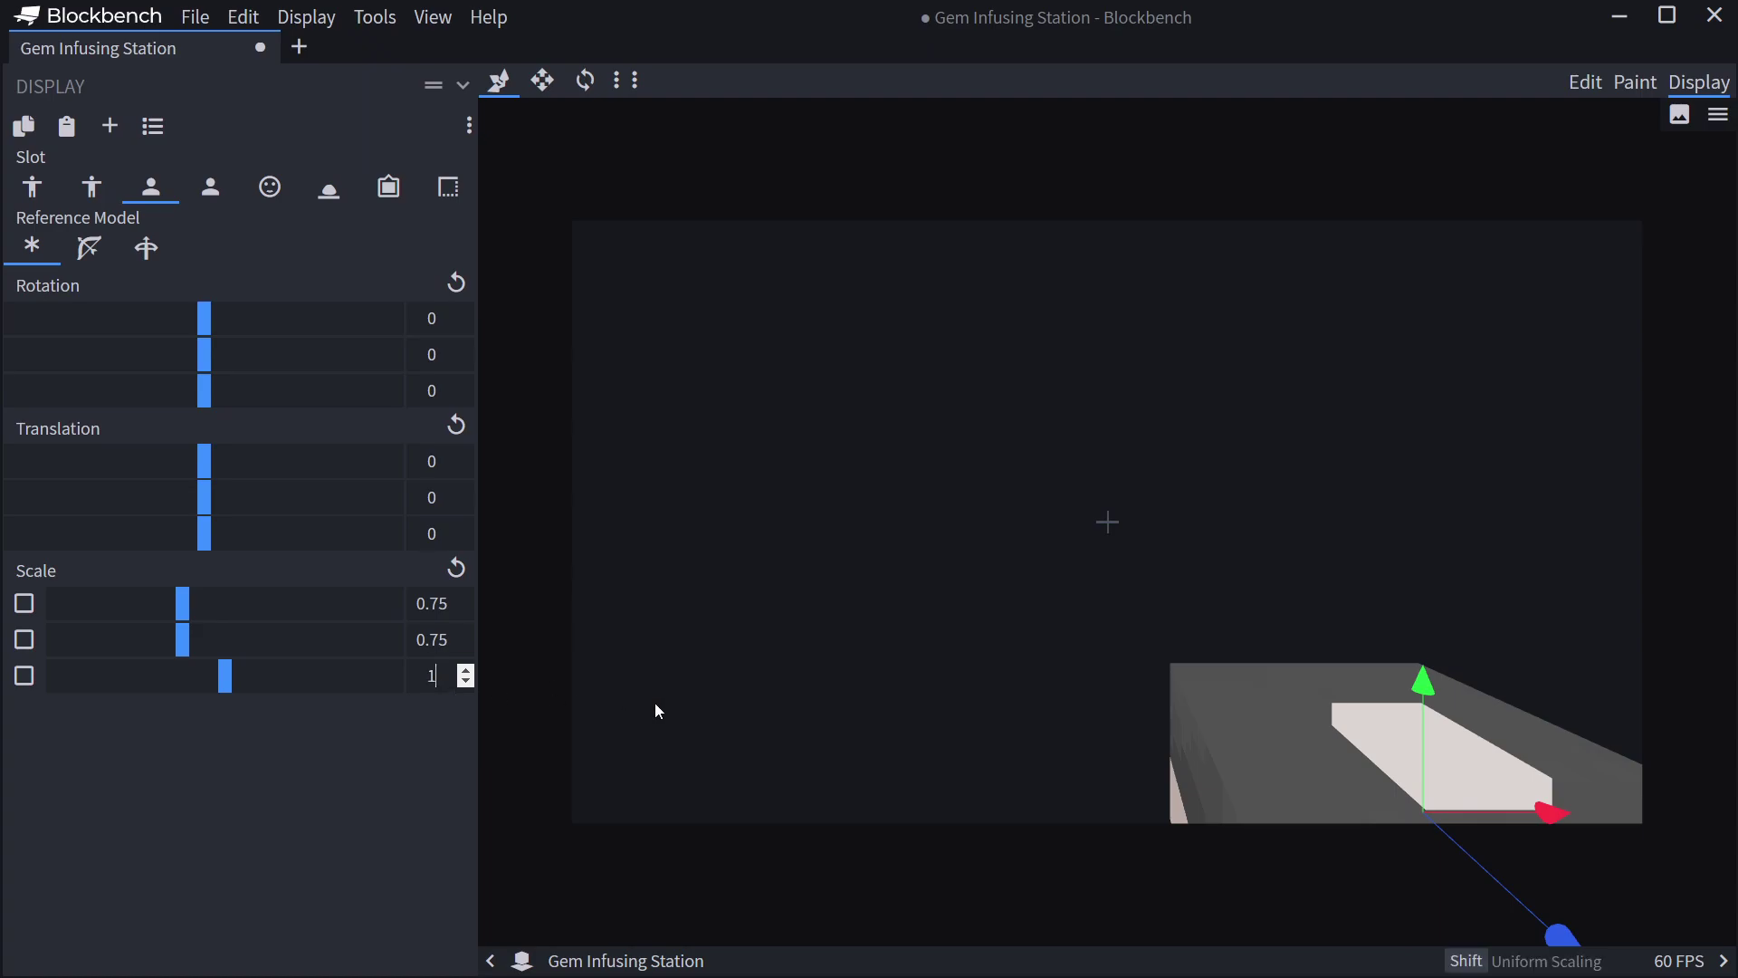
text(.75)
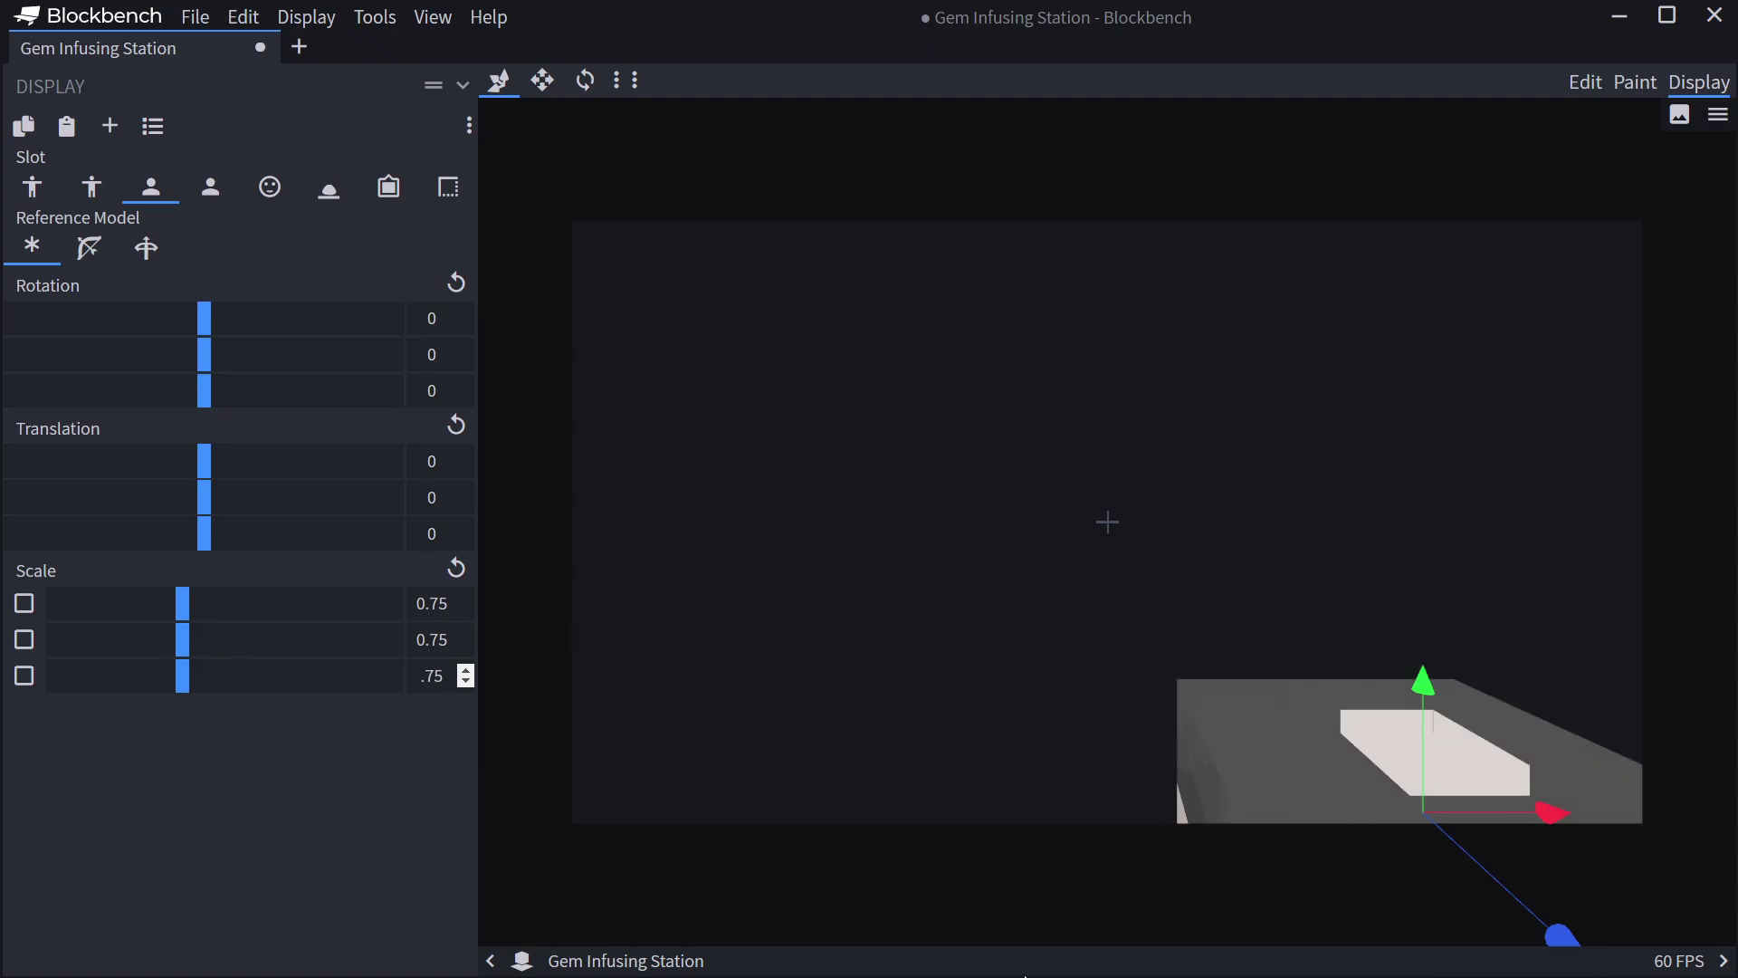
mouse_move(1558, 801)
mouse_down()
mouse_move(1583, 811)
mouse_move(1600, 791)
mouse_move(1569, 789)
mouse_up()
Set the first-person left-hand display to an X translation of 1 and a scale of 0.75 on all axes.
click(222, 190)
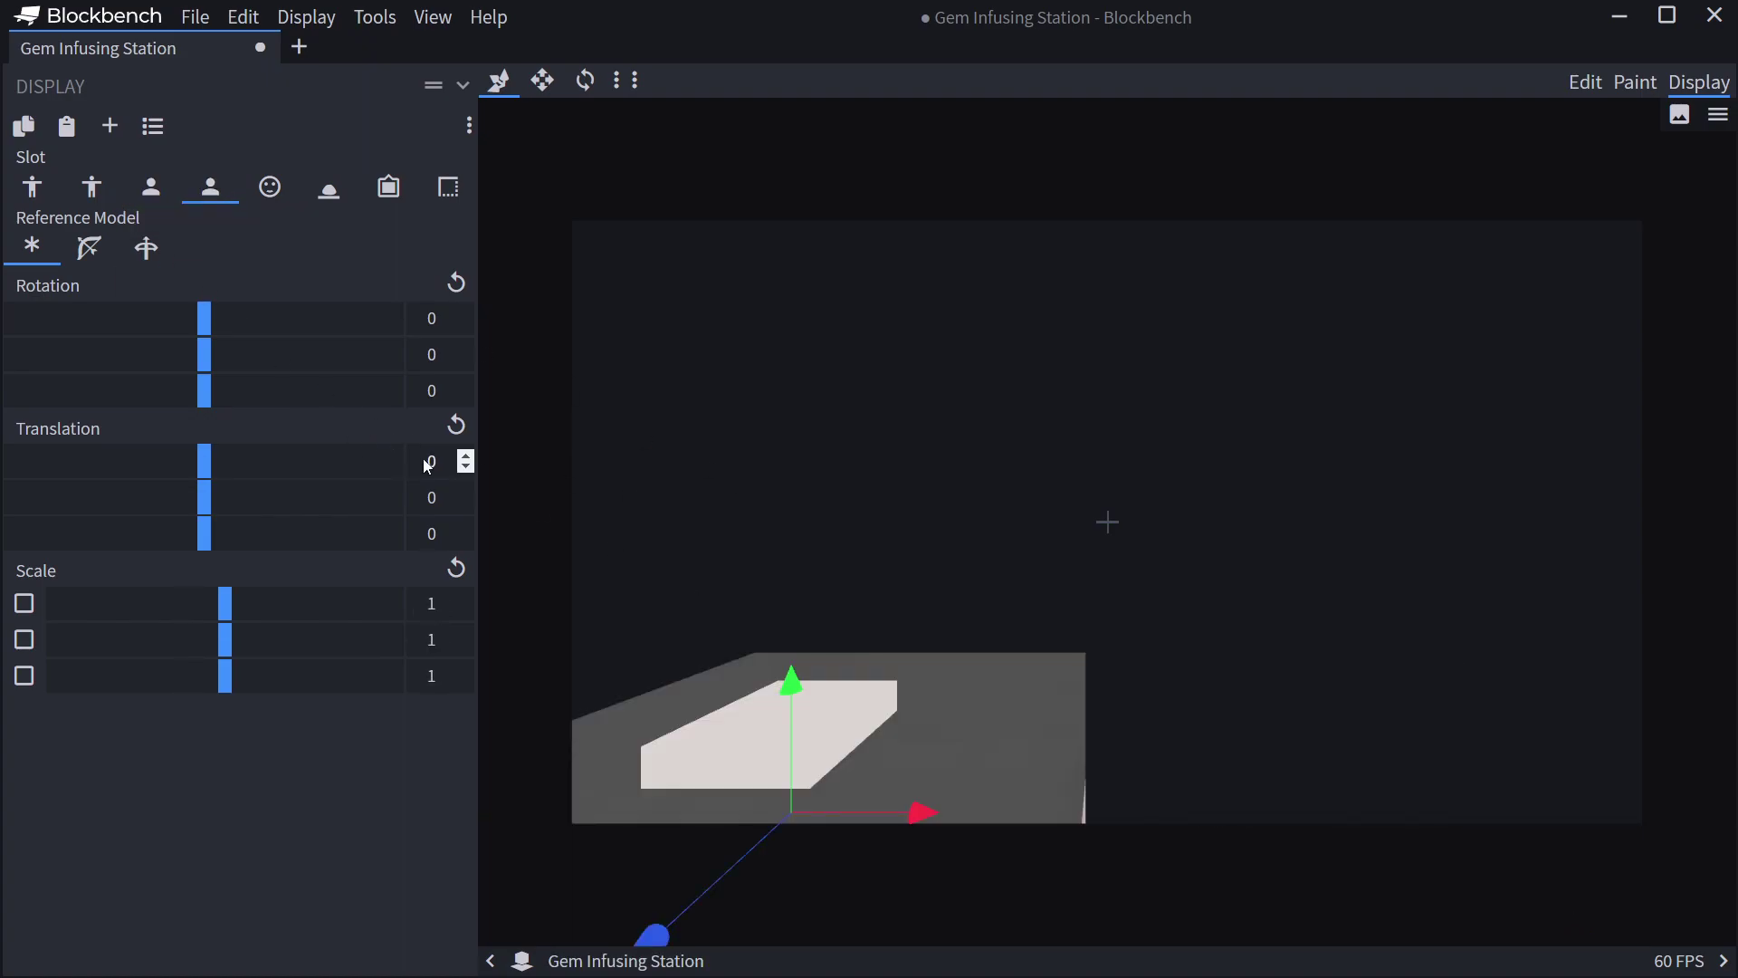
drag(923, 822, 887, 820)
drag(429, 606, 654, 605)
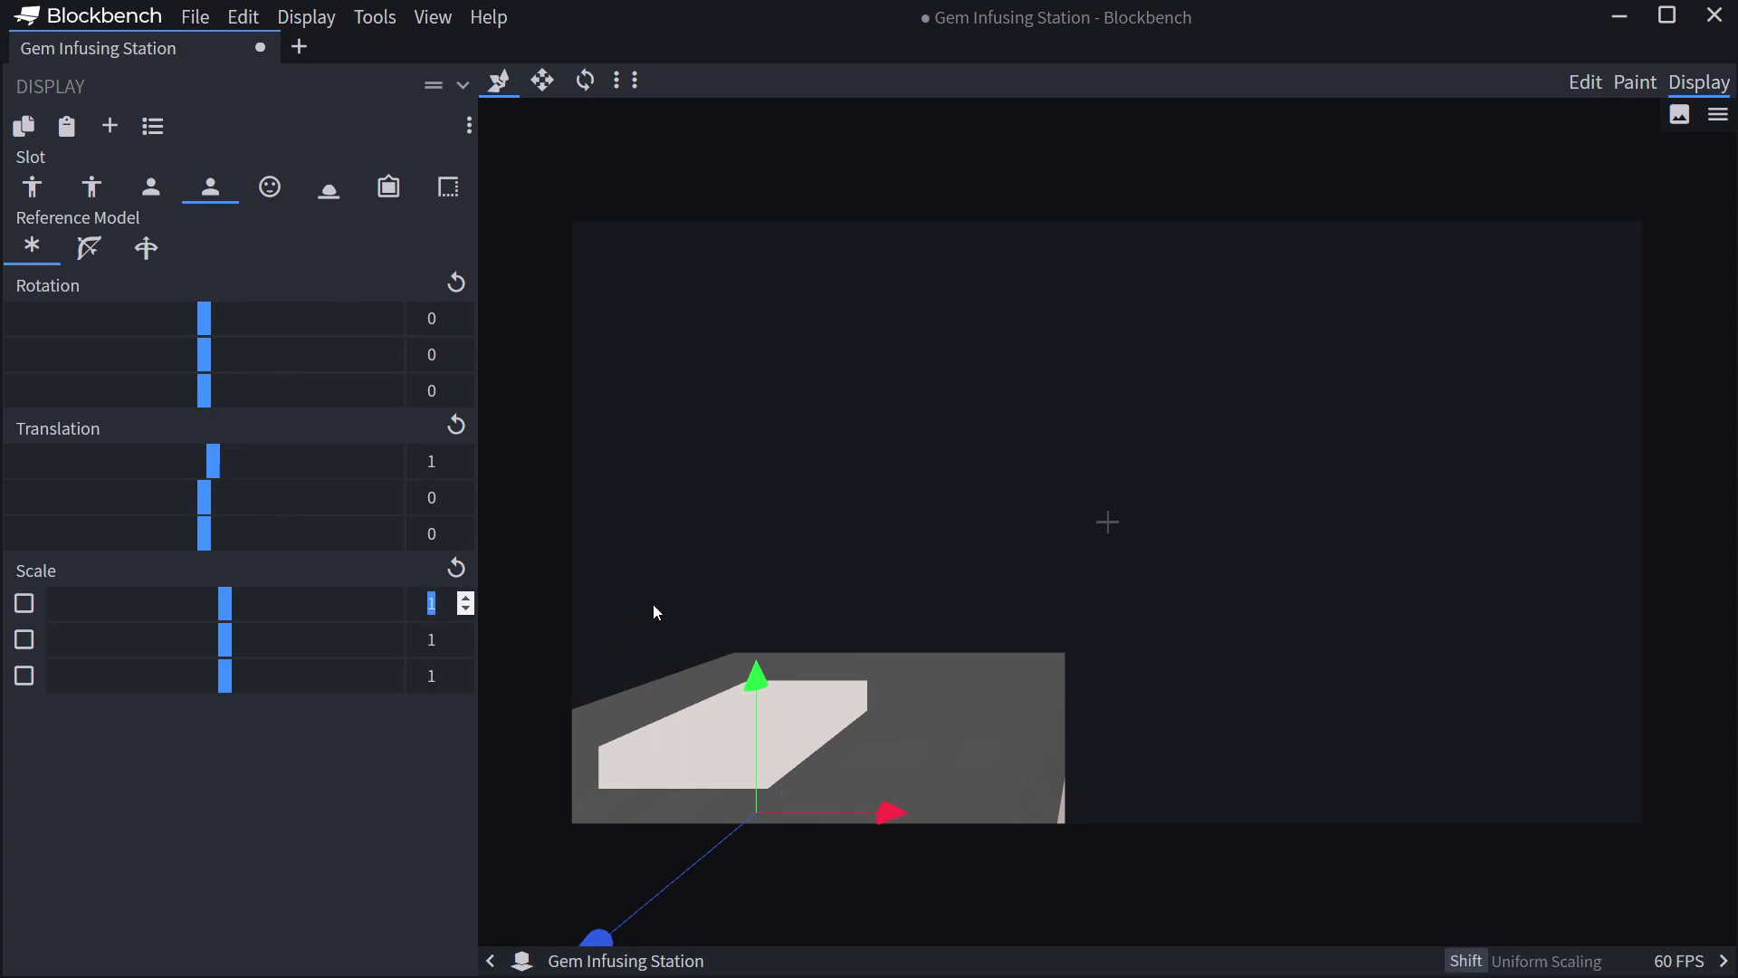
text(.75)
drag(421, 637, 572, 632)
text(.75)
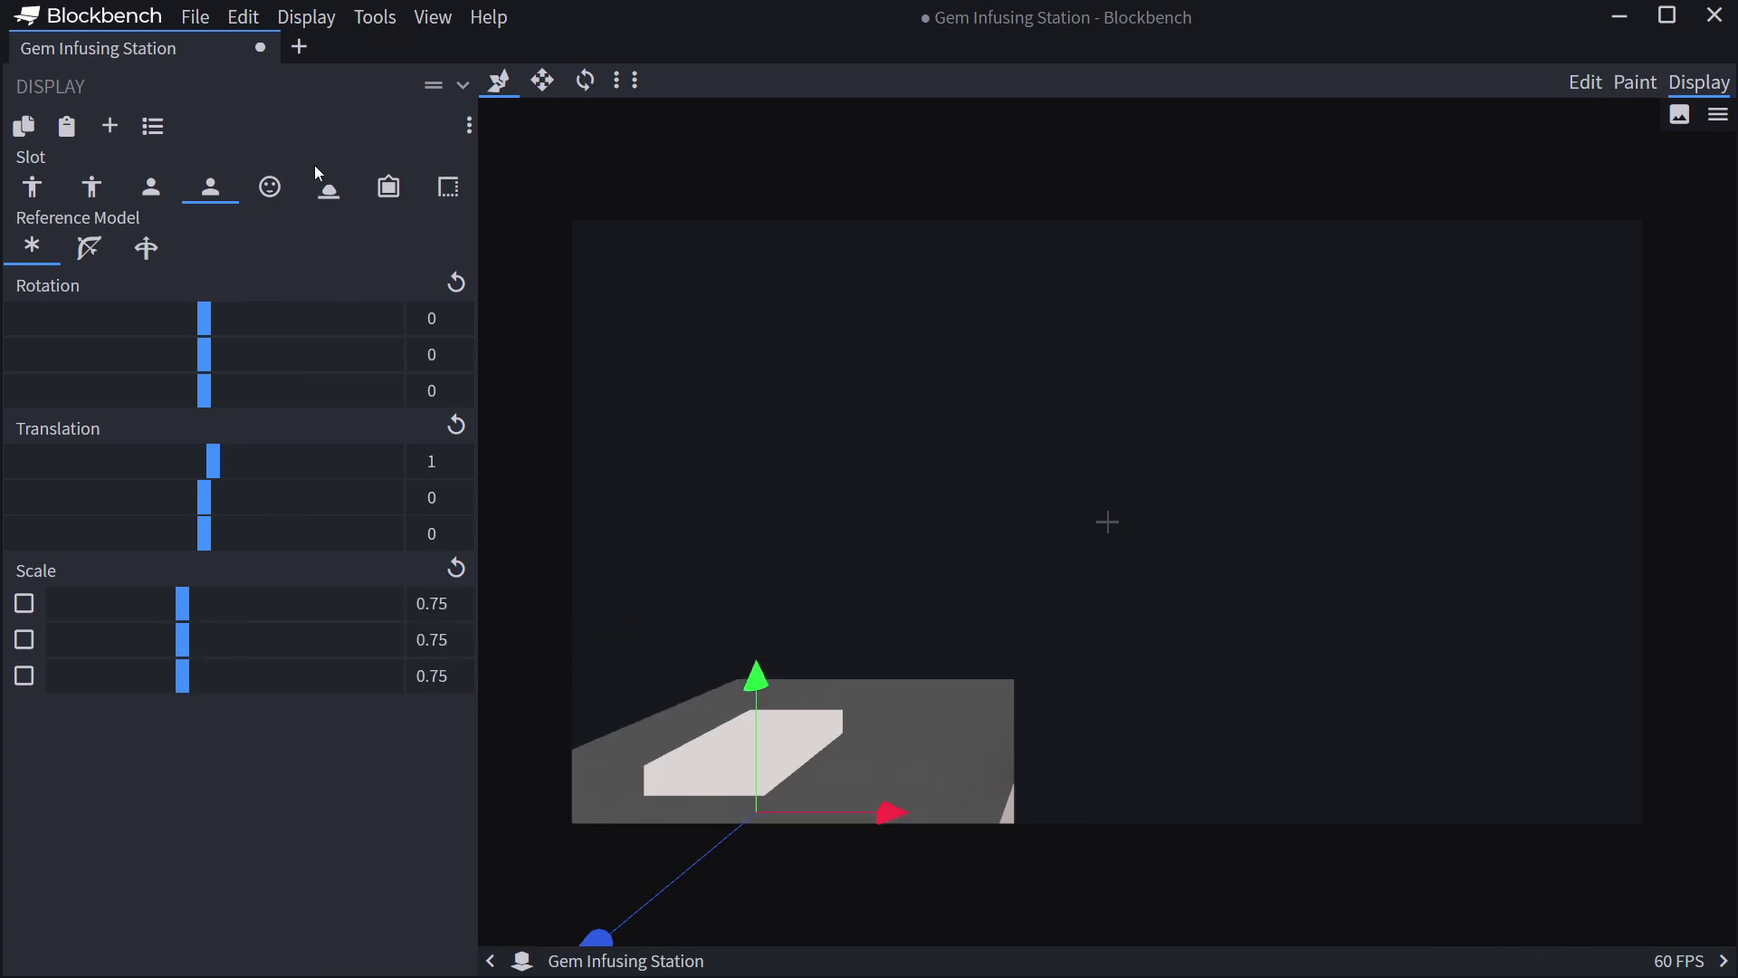
Raise the model in the head display to a Y translation of 5.25.
click(270, 186)
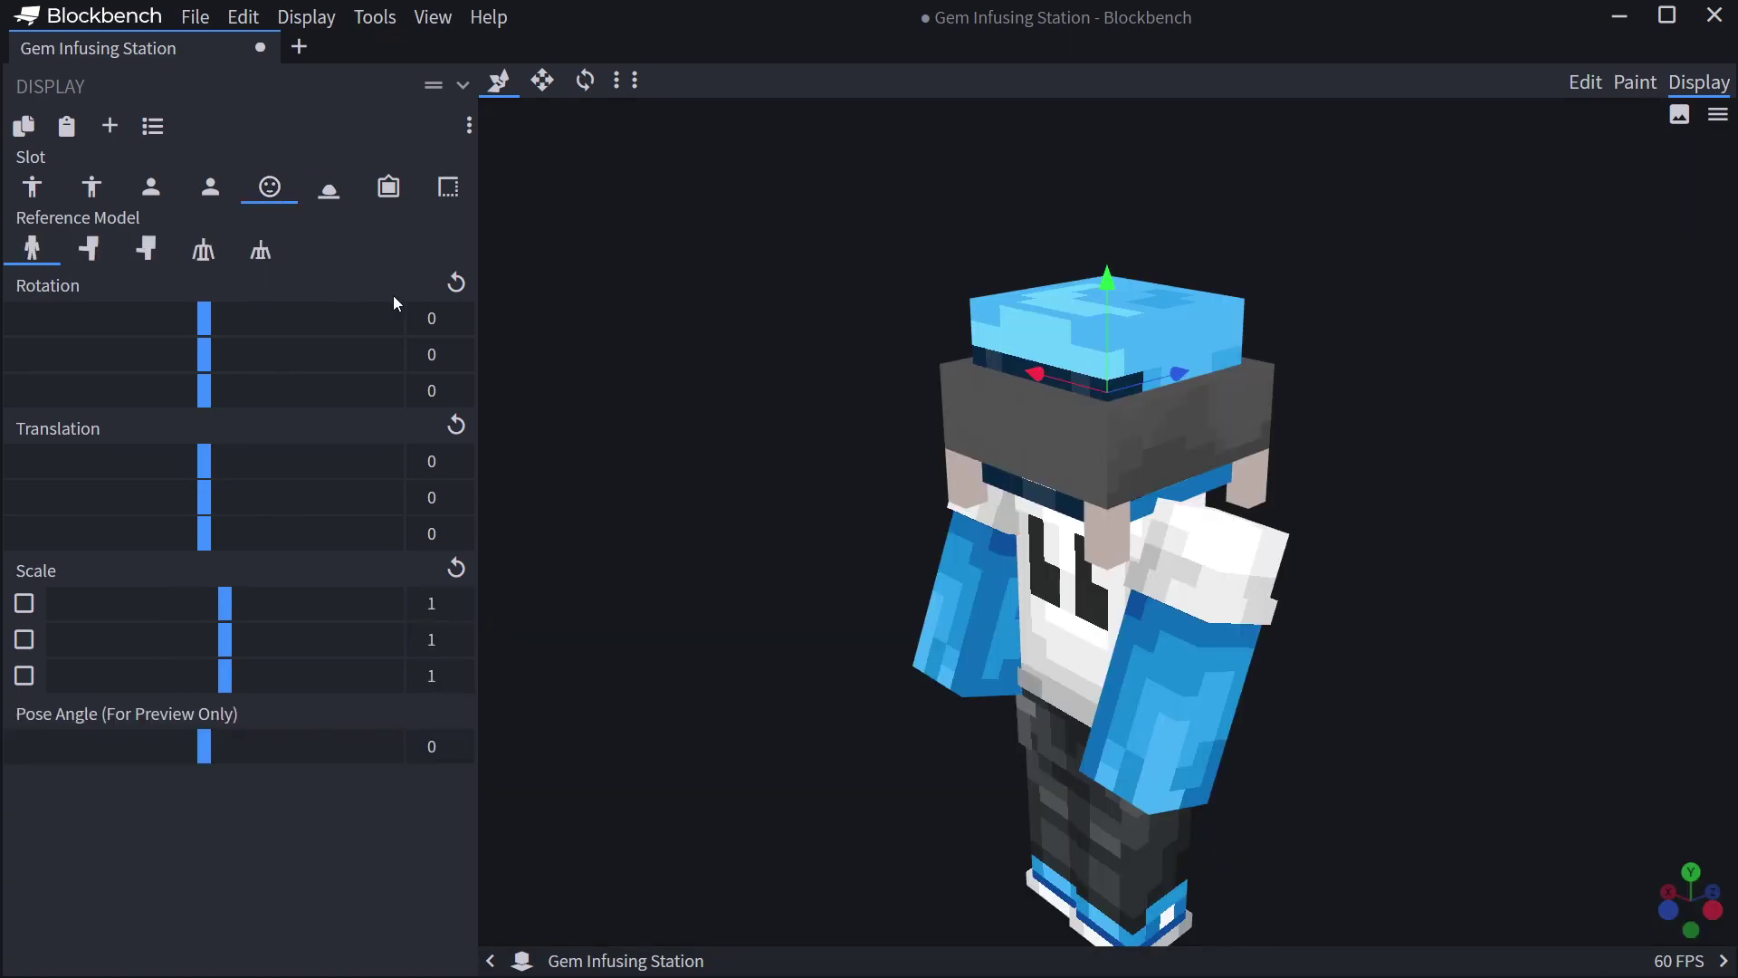
drag(1112, 349, 1093, 197)
drag(778, 525, 764, 384)
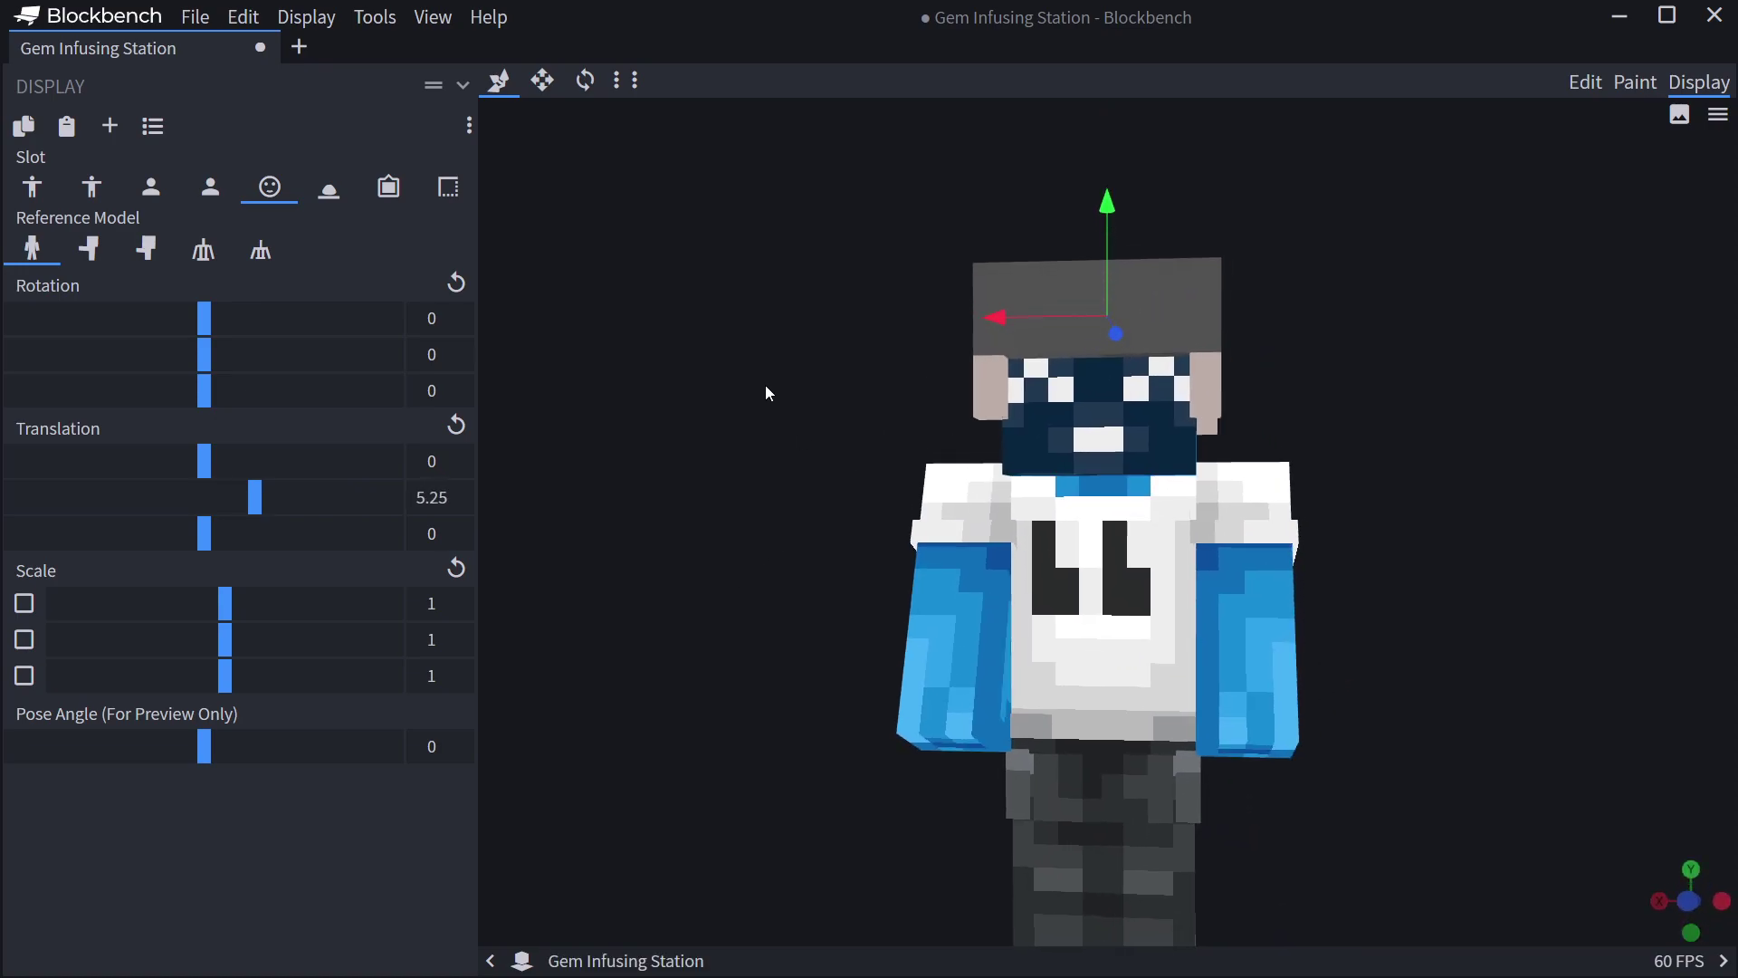
Set the ground display scale to 0.5 on all axes and its Y translation to -1.75.
click(321, 181)
drag(416, 606, 538, 599)
text(.5)
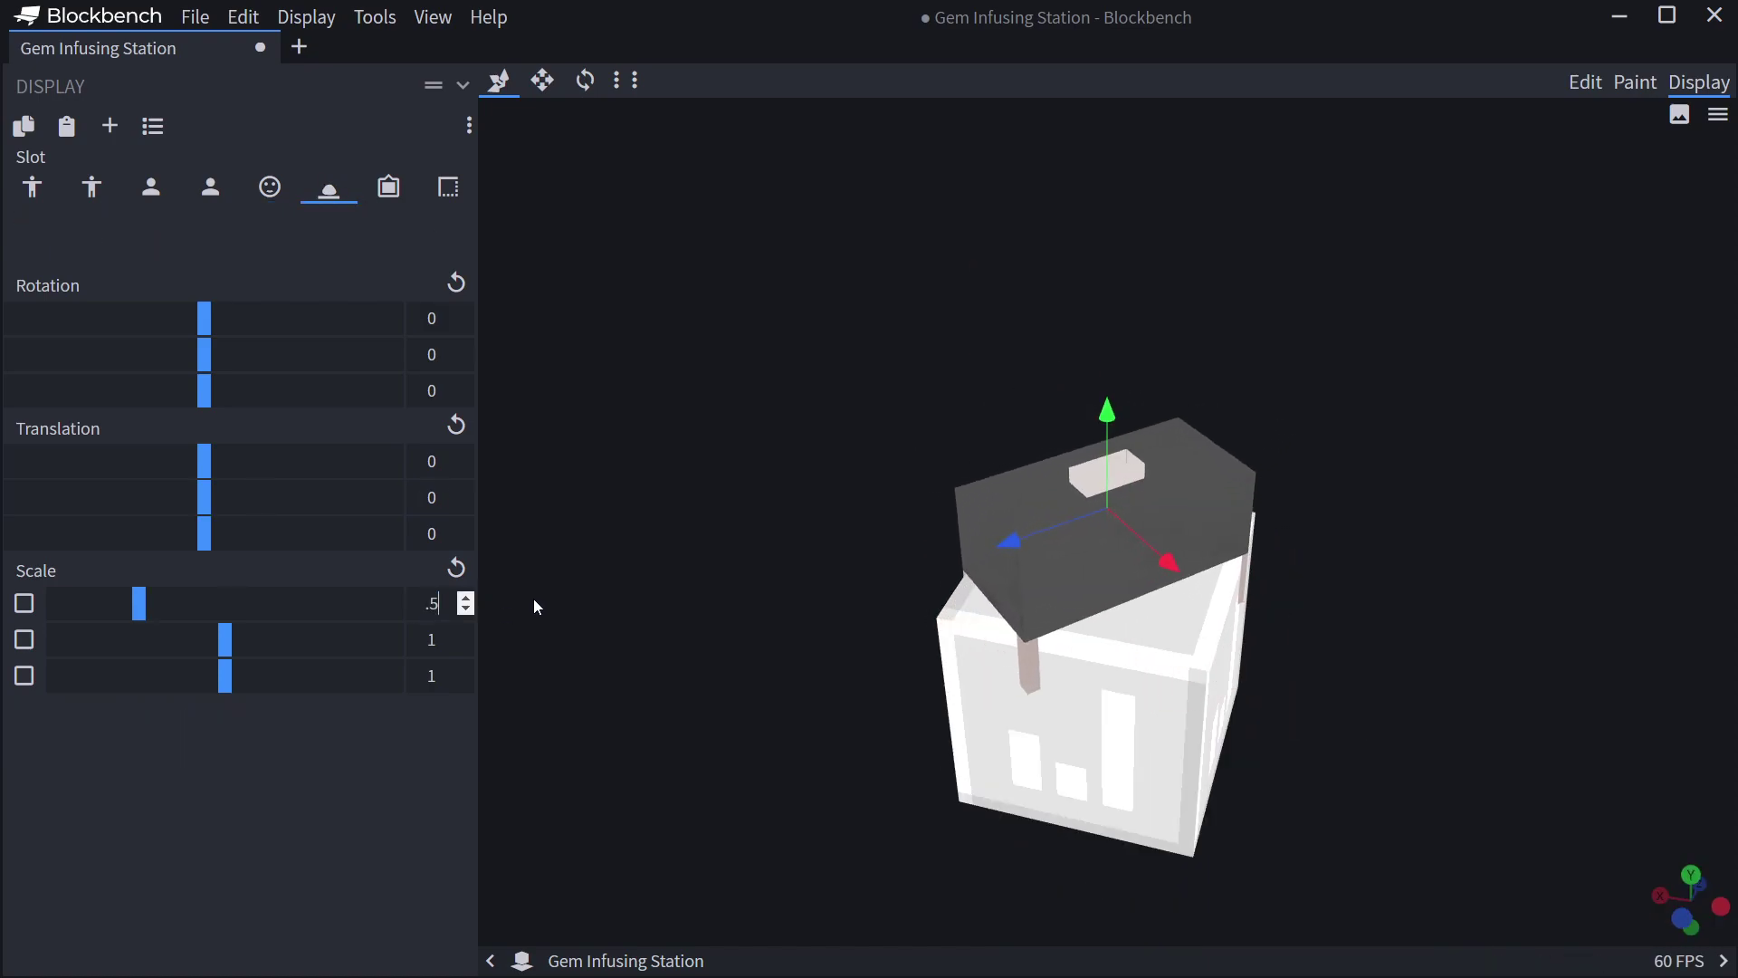
key(Tab)
text(.5)
key(Tab)
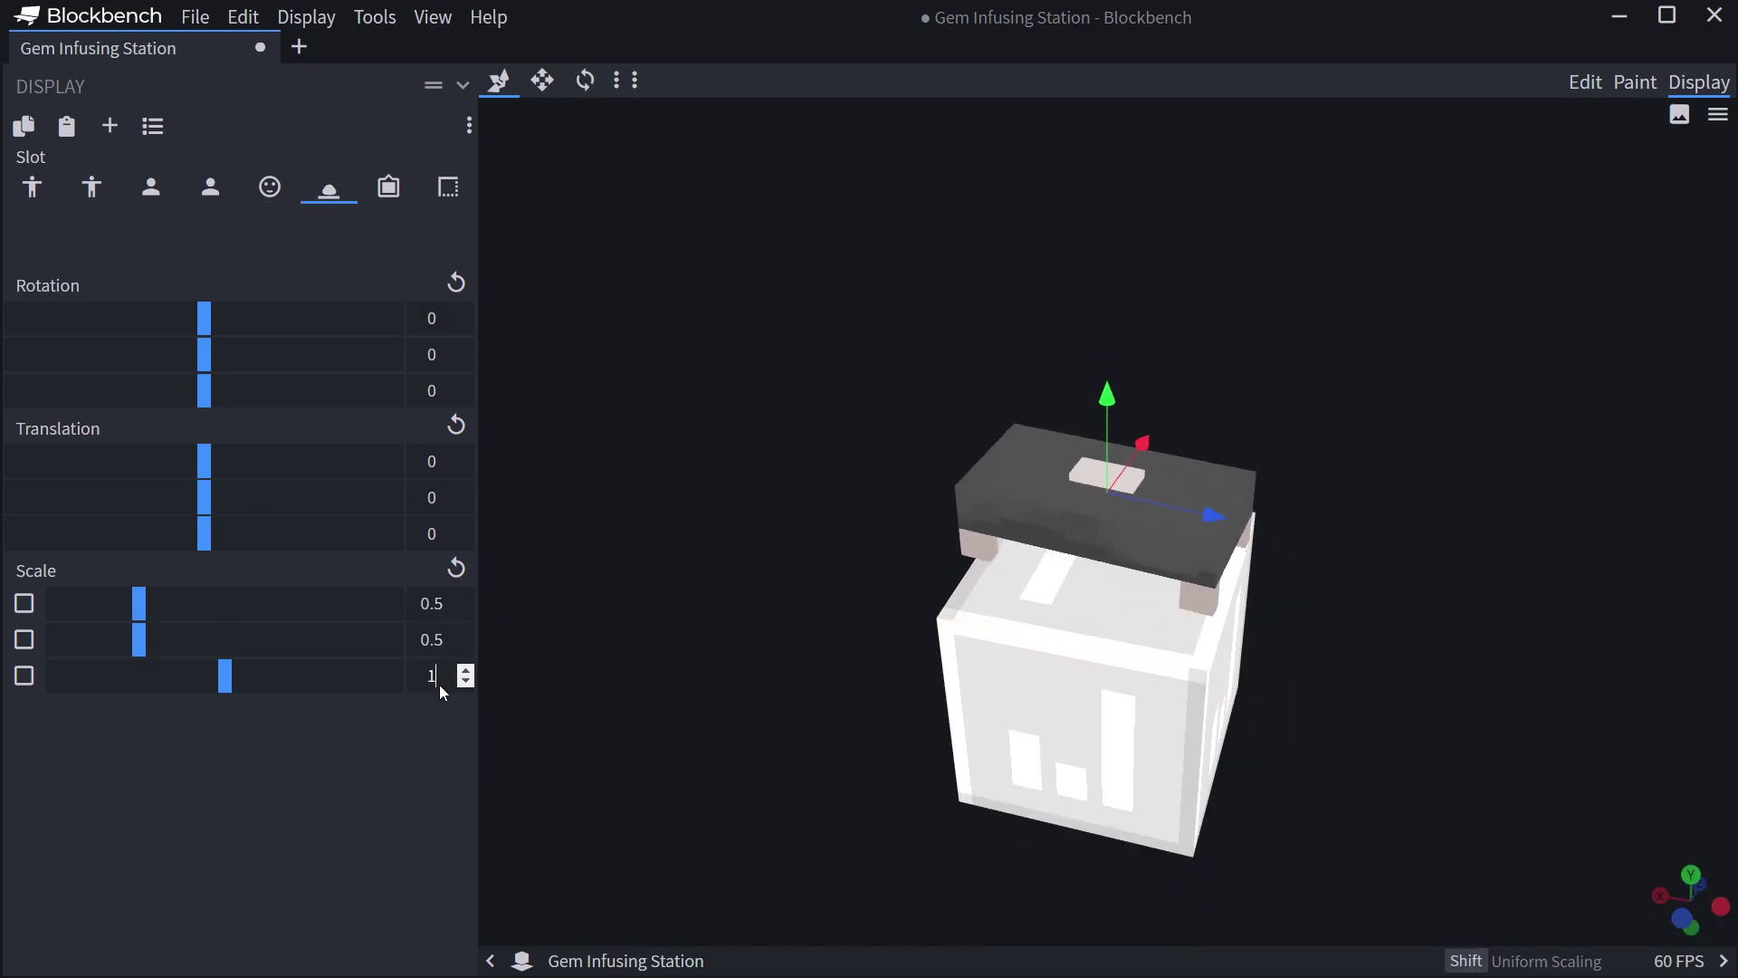
text(.5)
key(Tab)
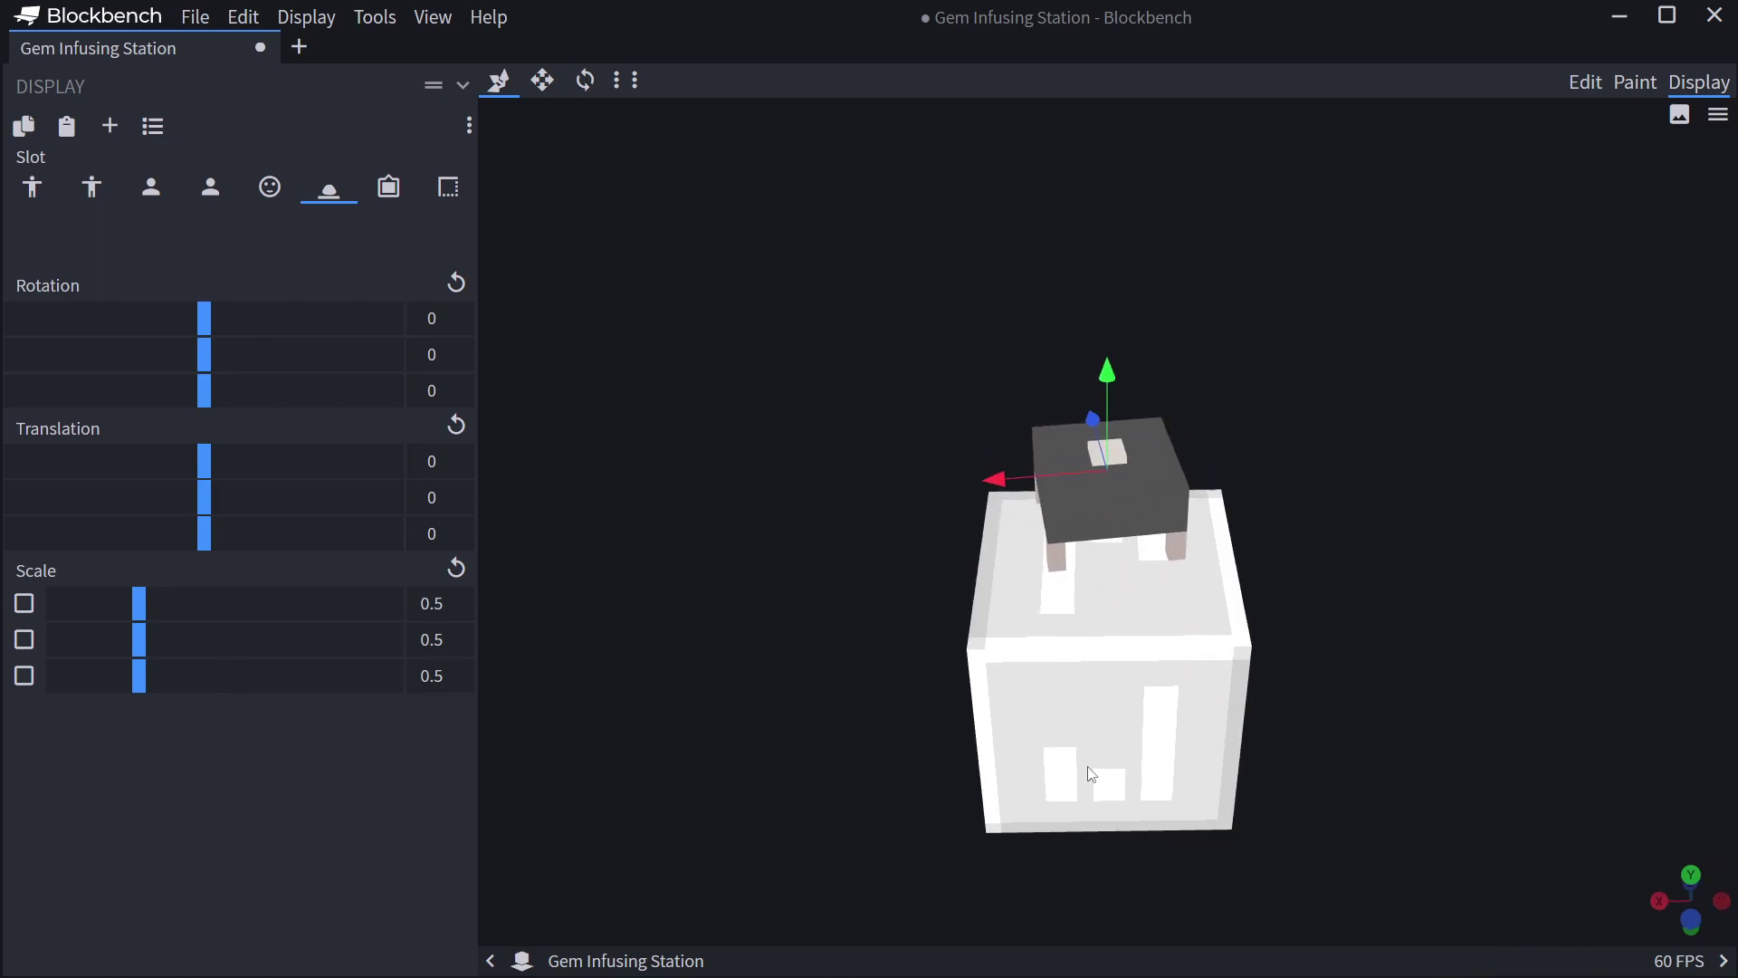
drag(1127, 368, 1116, 448)
mouse_move(816, 418)
mouse_down()
mouse_move(862, 349)
mouse_move(765, 449)
mouse_move(804, 423)
mouse_up()
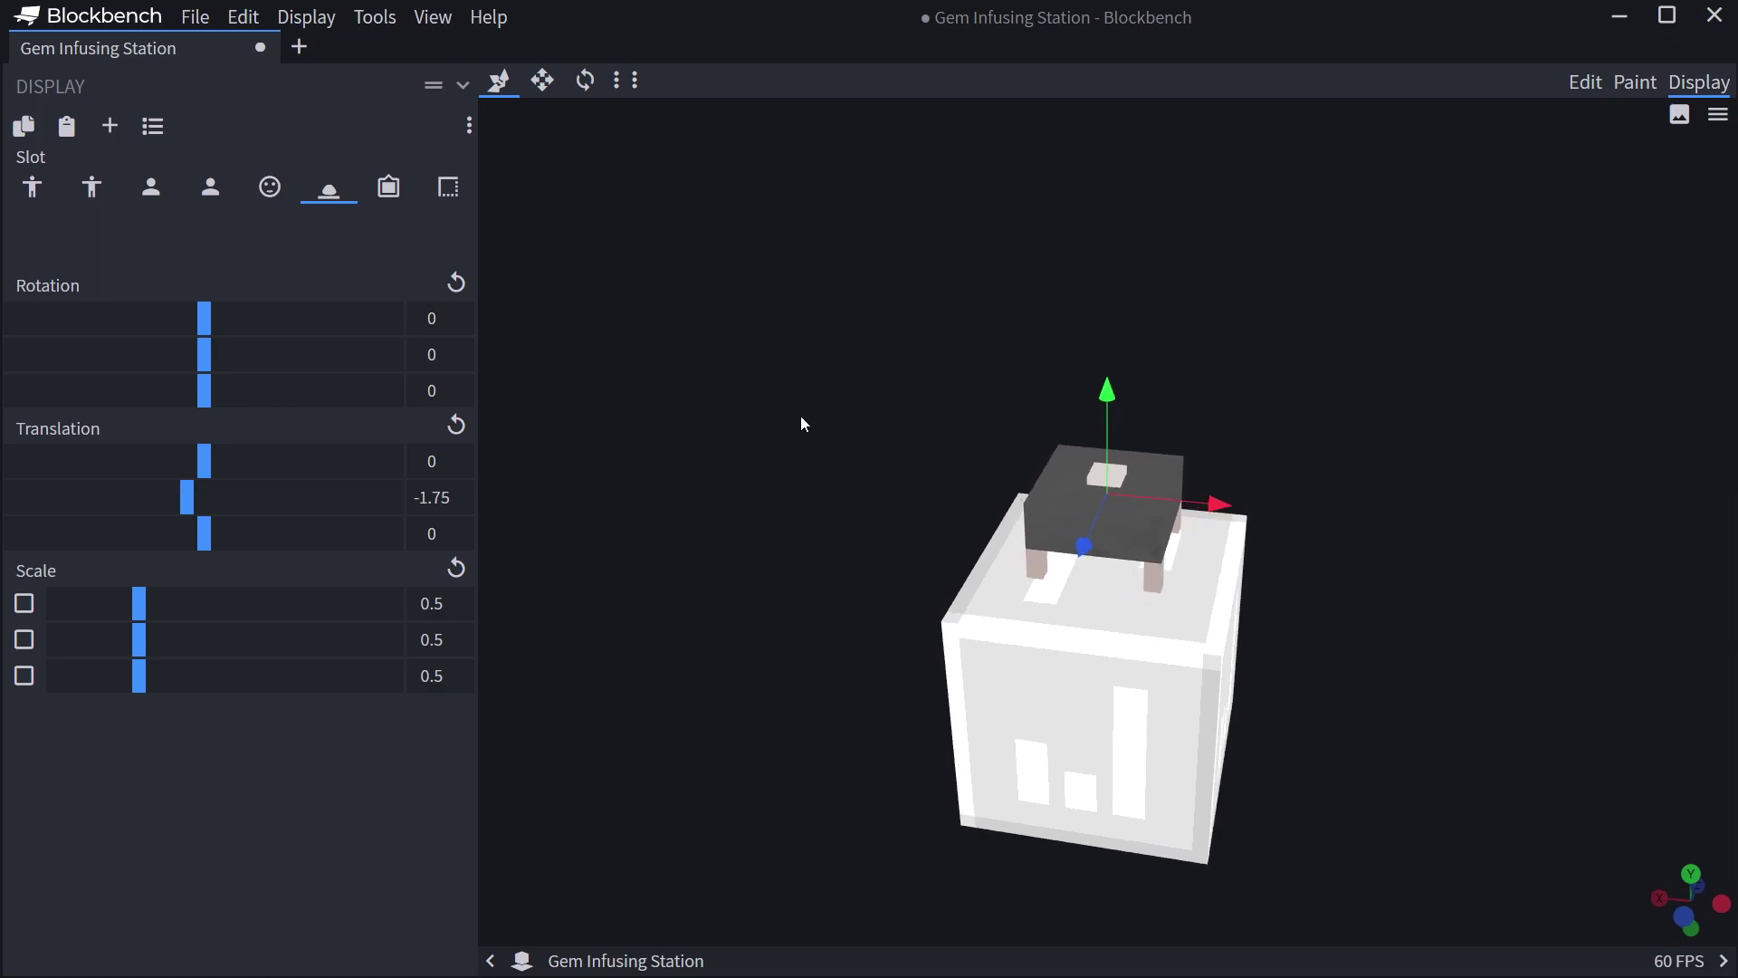
Set the item frame display to rotation X -30 and Y 24, Y translation 0.25, and scale 0.75 on all axes.
click(377, 199)
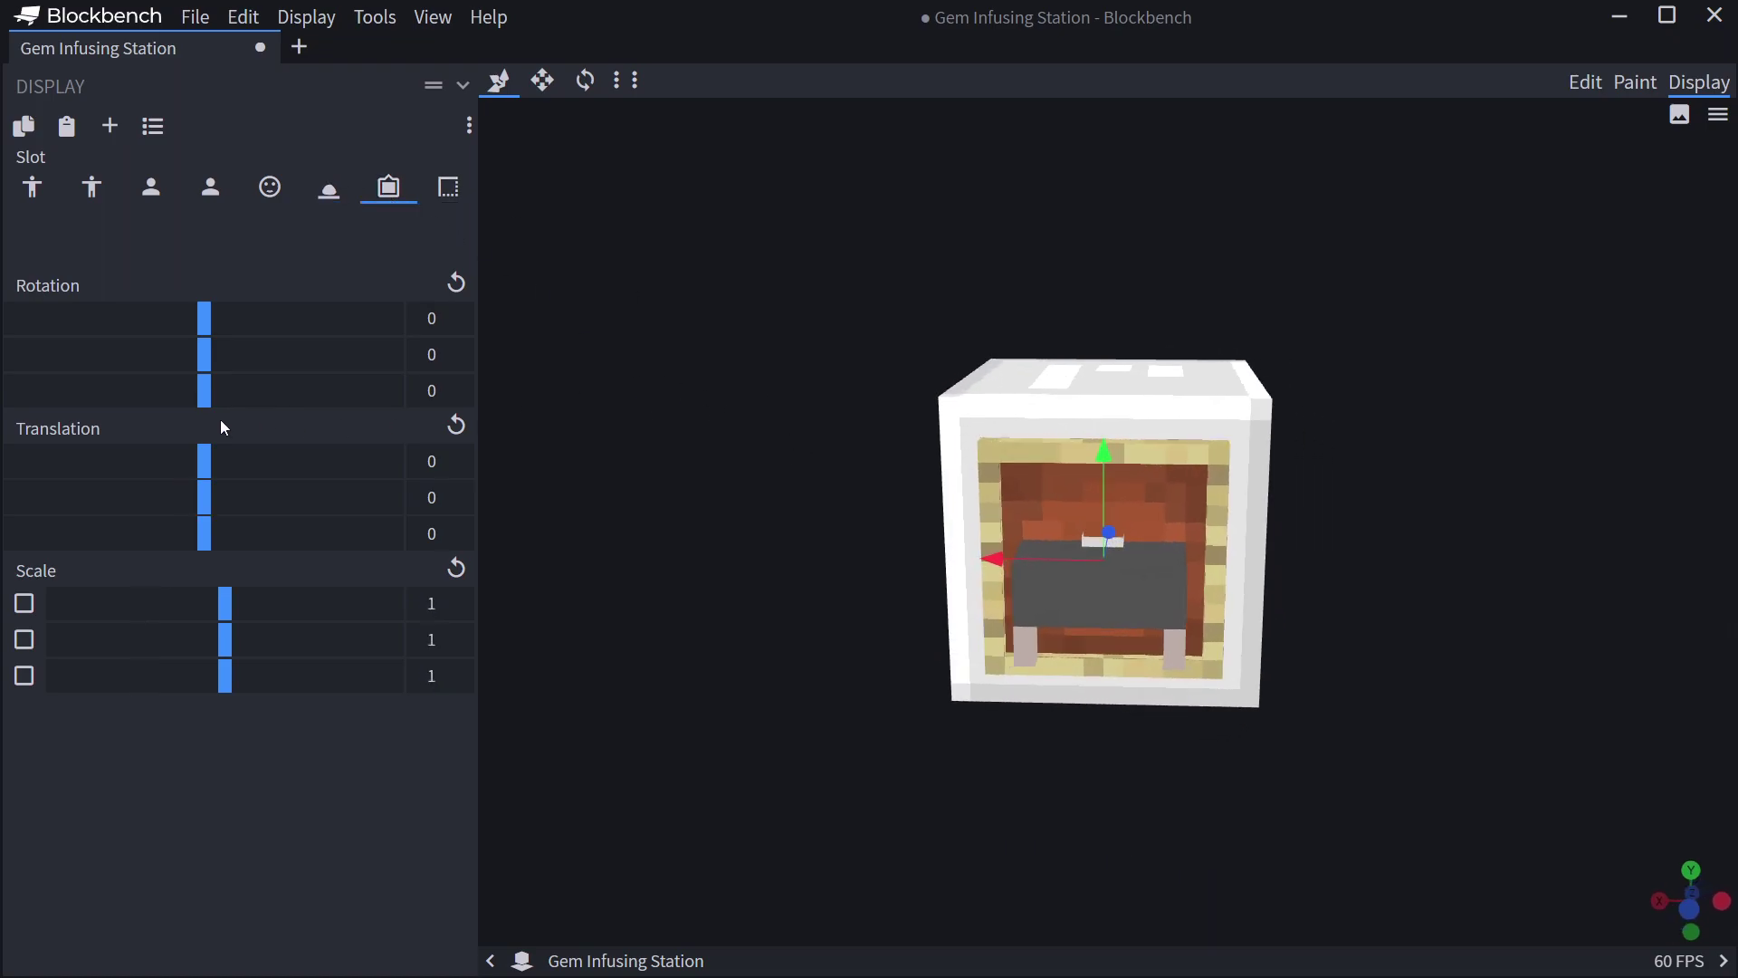
drag(206, 356, 175, 331)
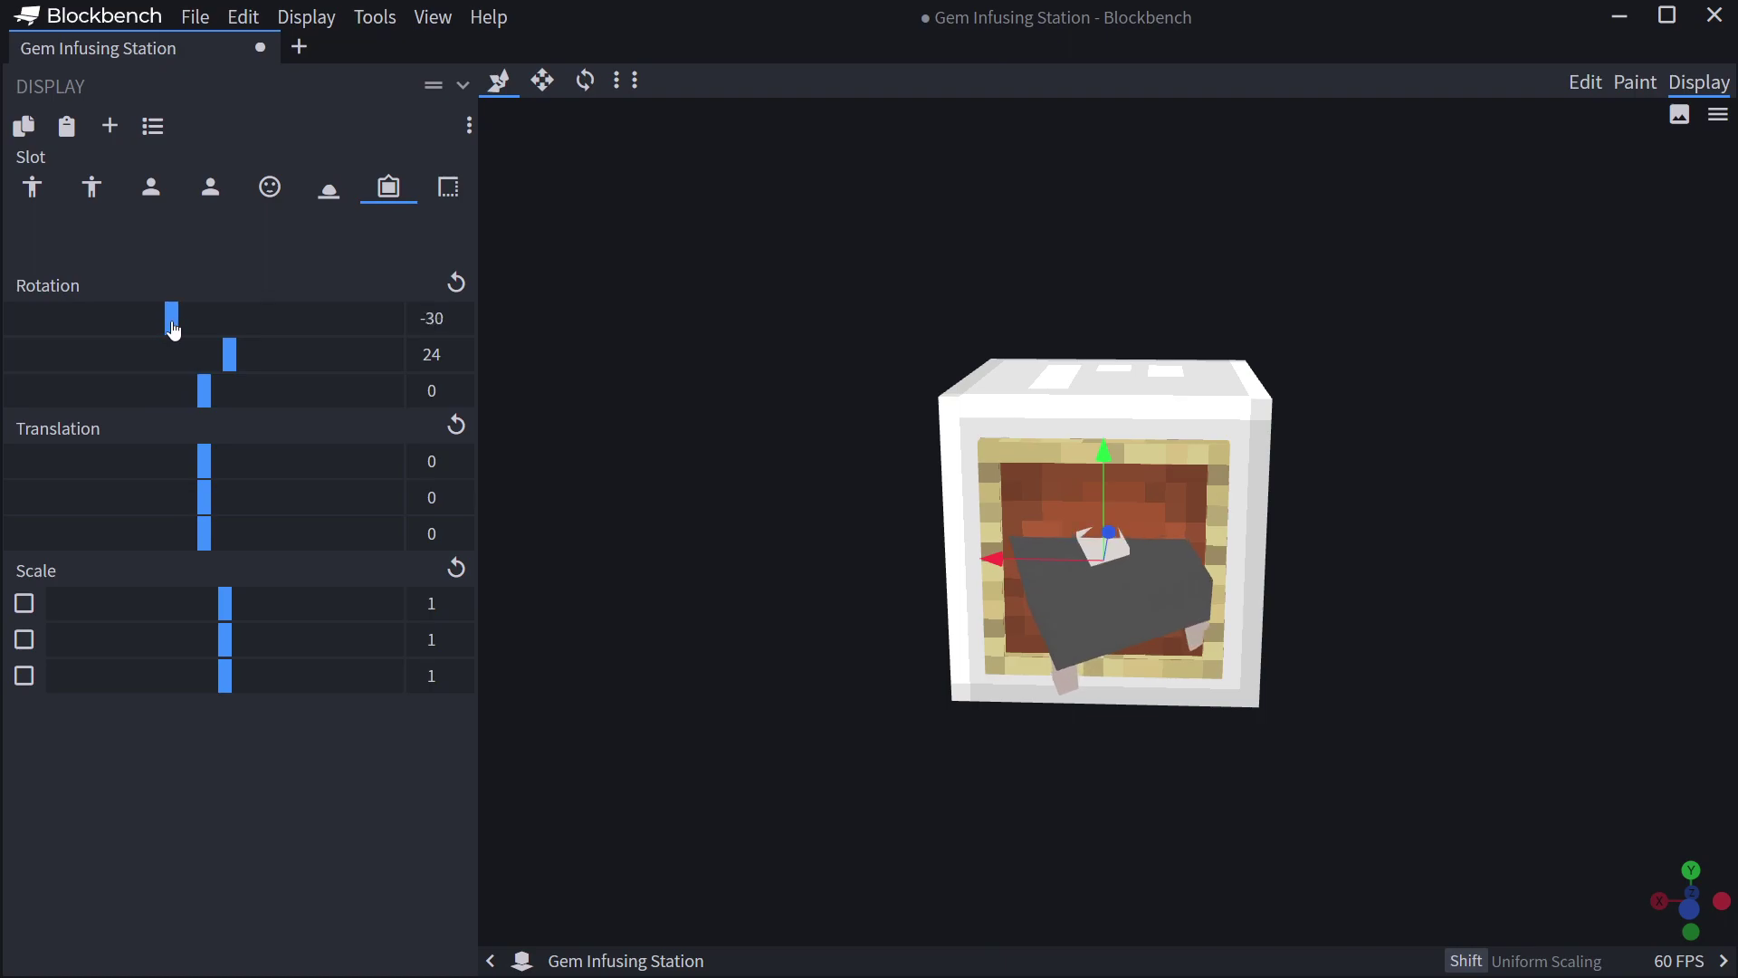
click(425, 602)
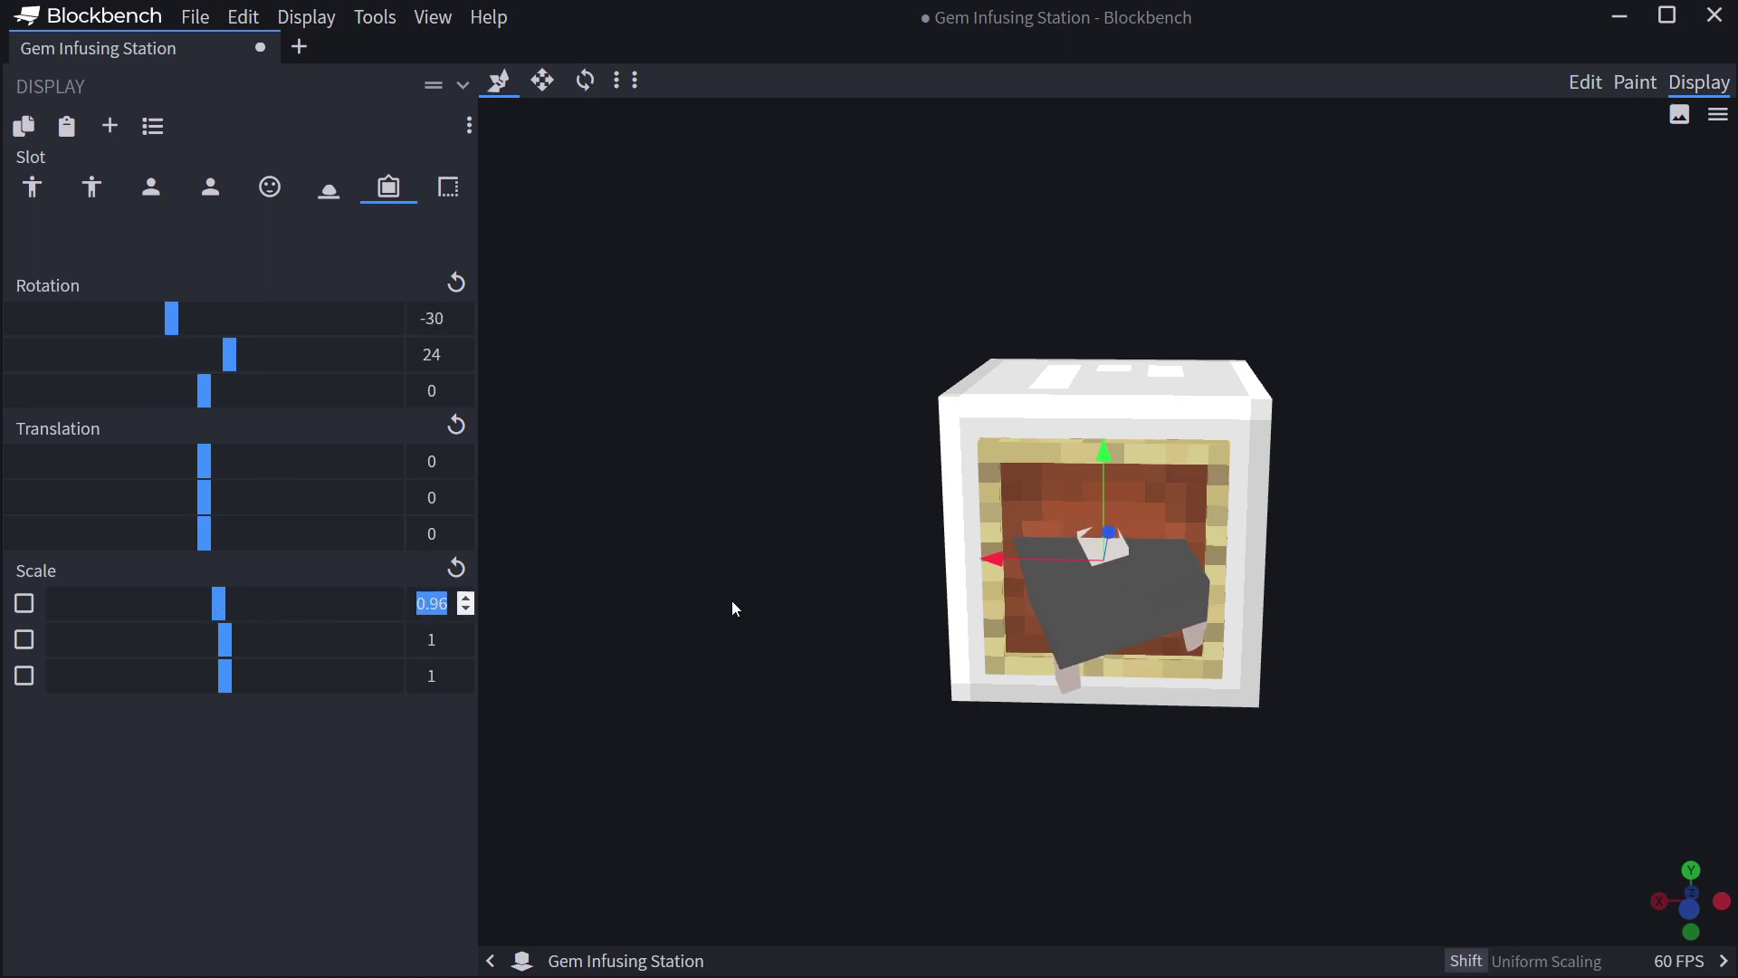
text(4)
key(Return)
key(BackSpace)
text(.75)
key(Tab)
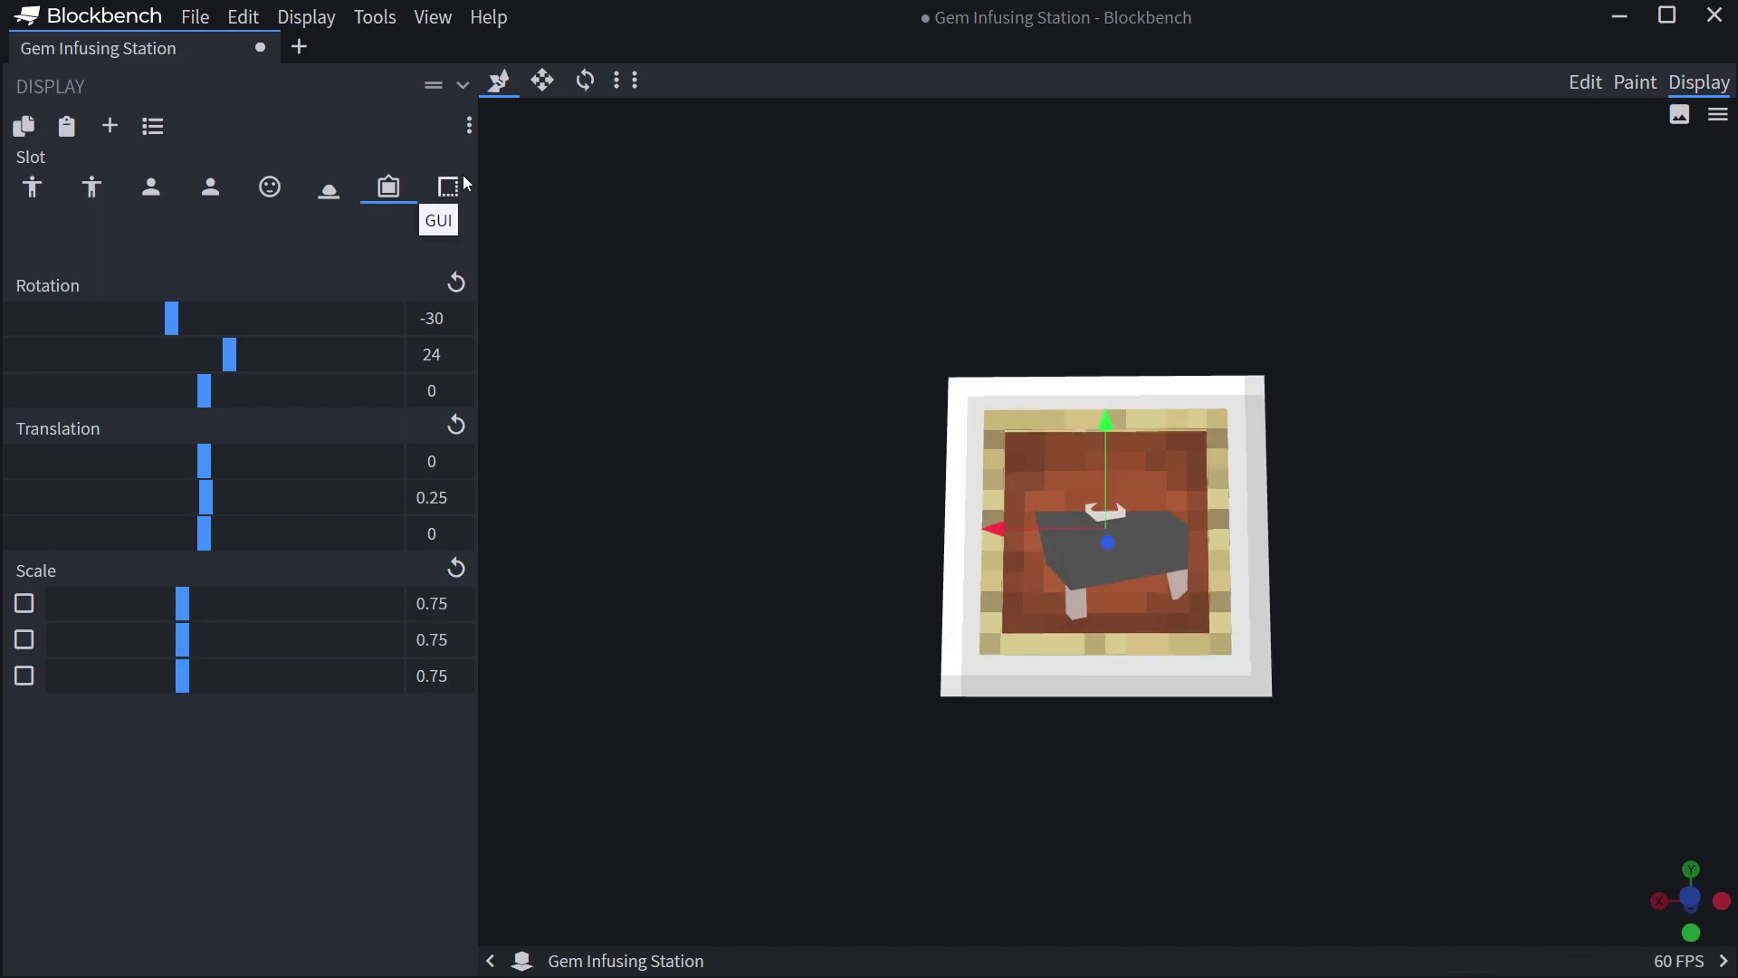
Set the GUI display's Y rotation to 26 and its scale to 0.5 on all axes.
click(450, 186)
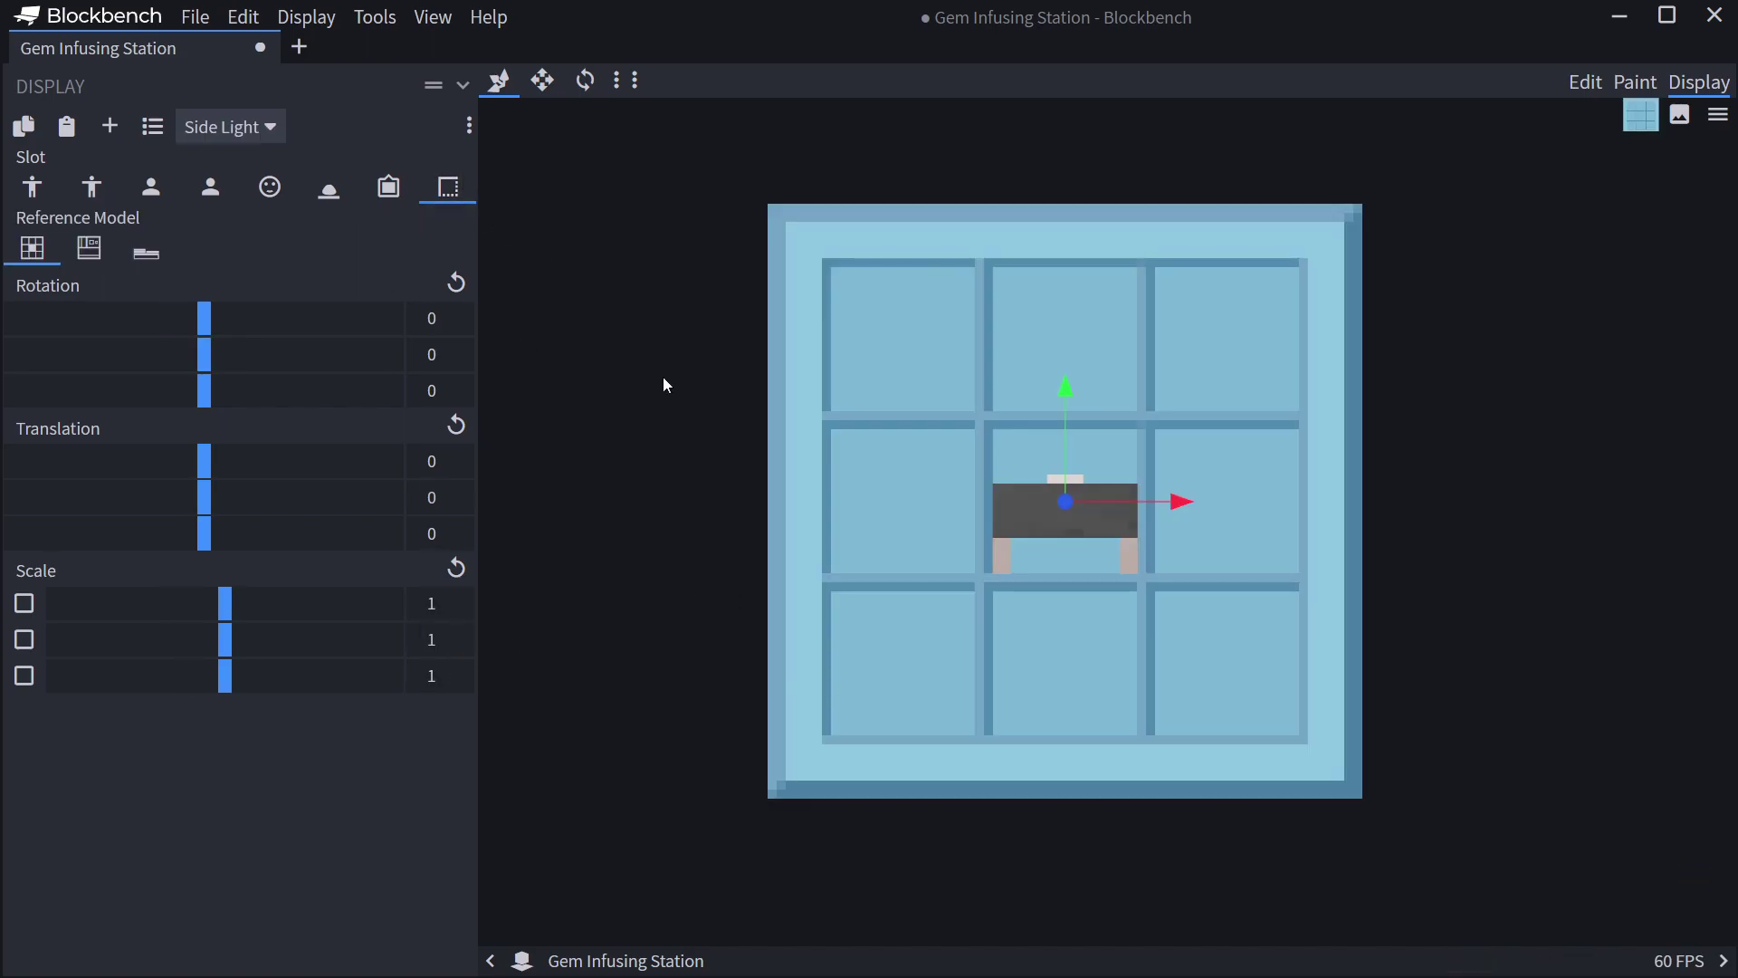
drag(212, 368, 232, 370)
drag(425, 604, 578, 586)
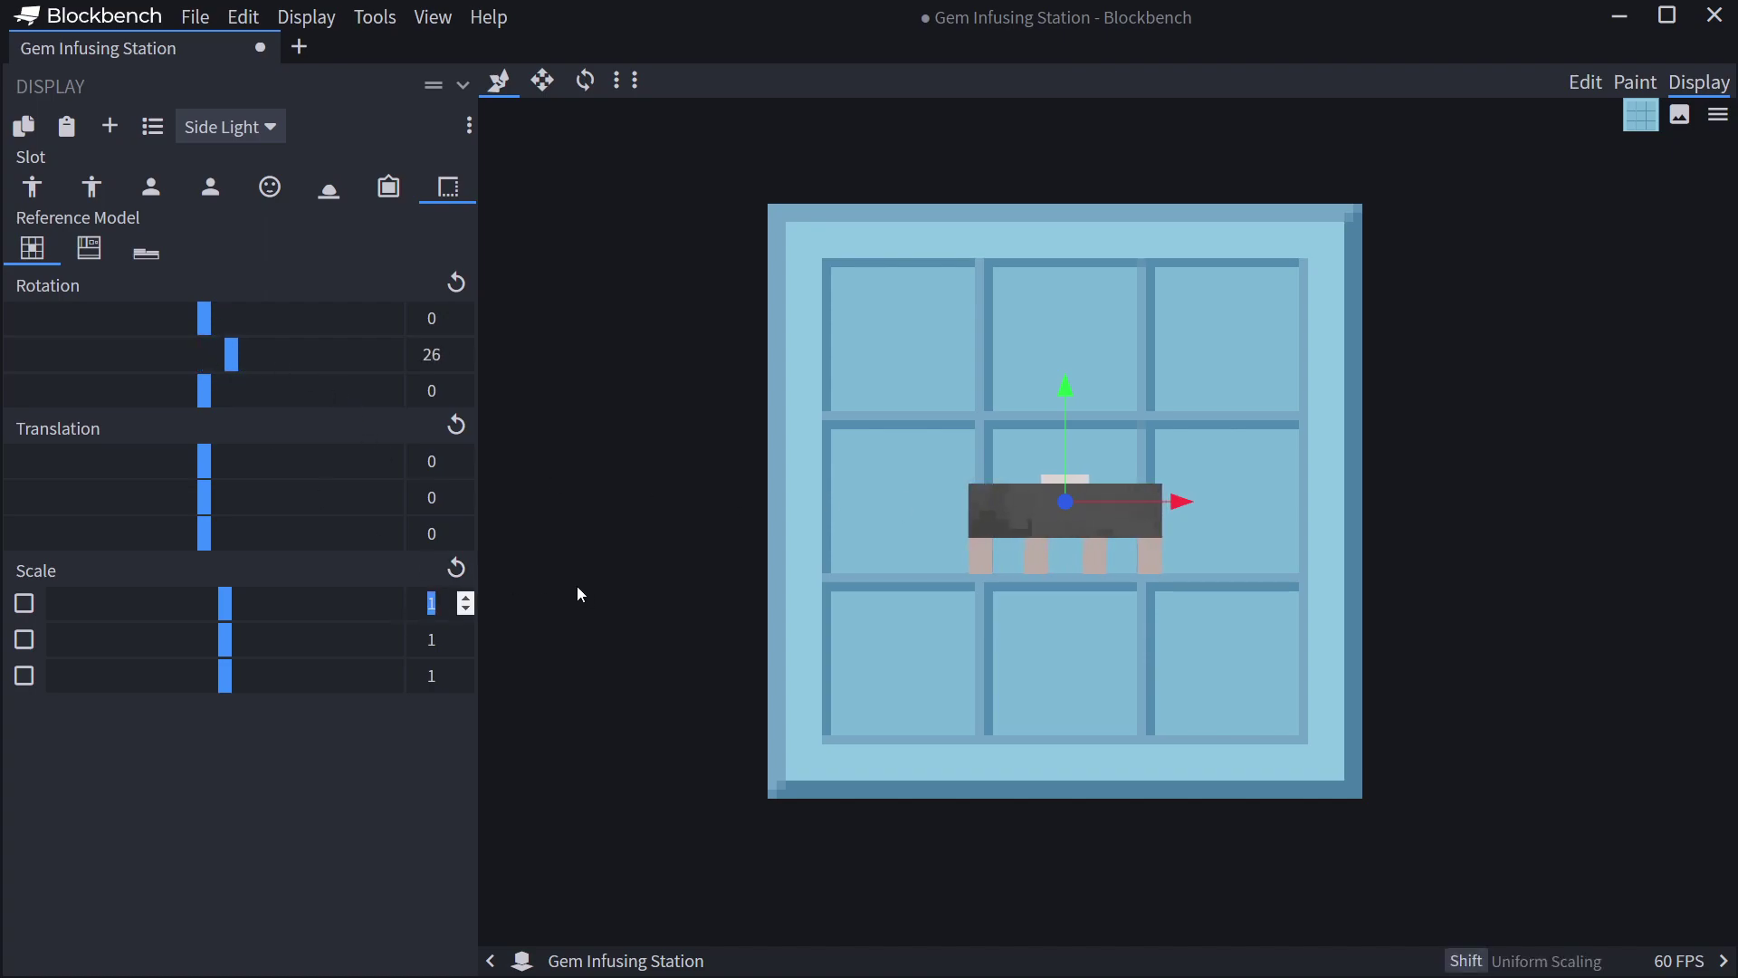
text(.5)
key(Tab)
text(.5)
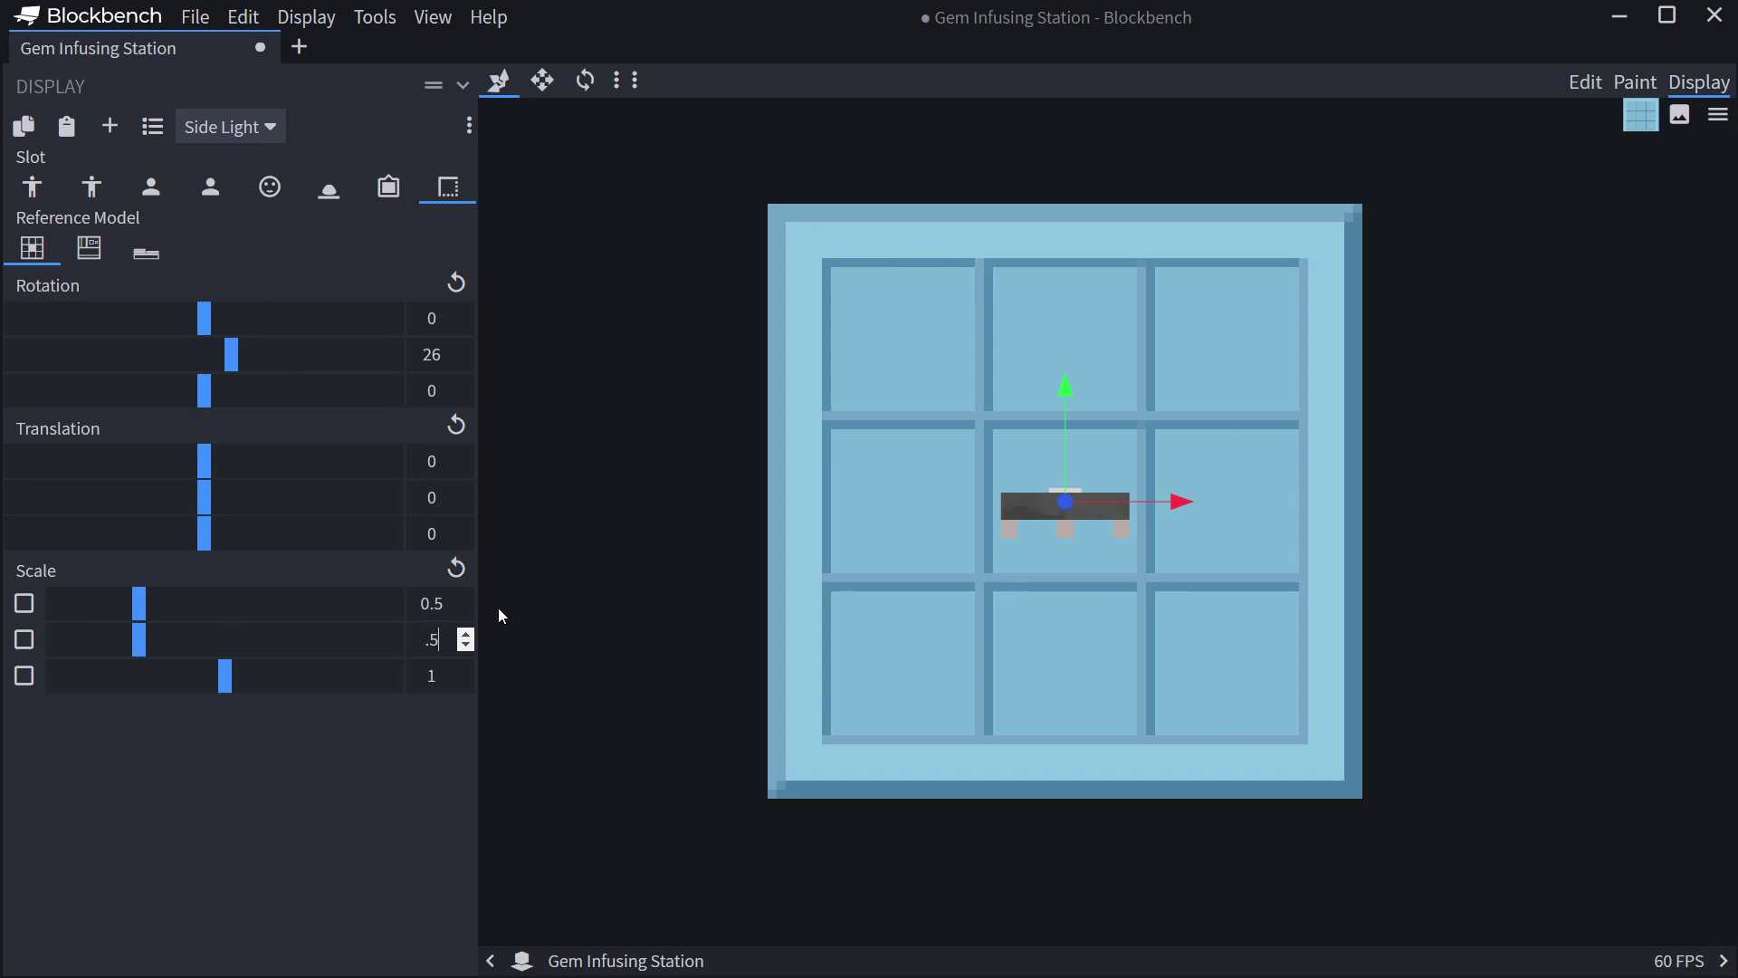
key(Tab)
text(.5)
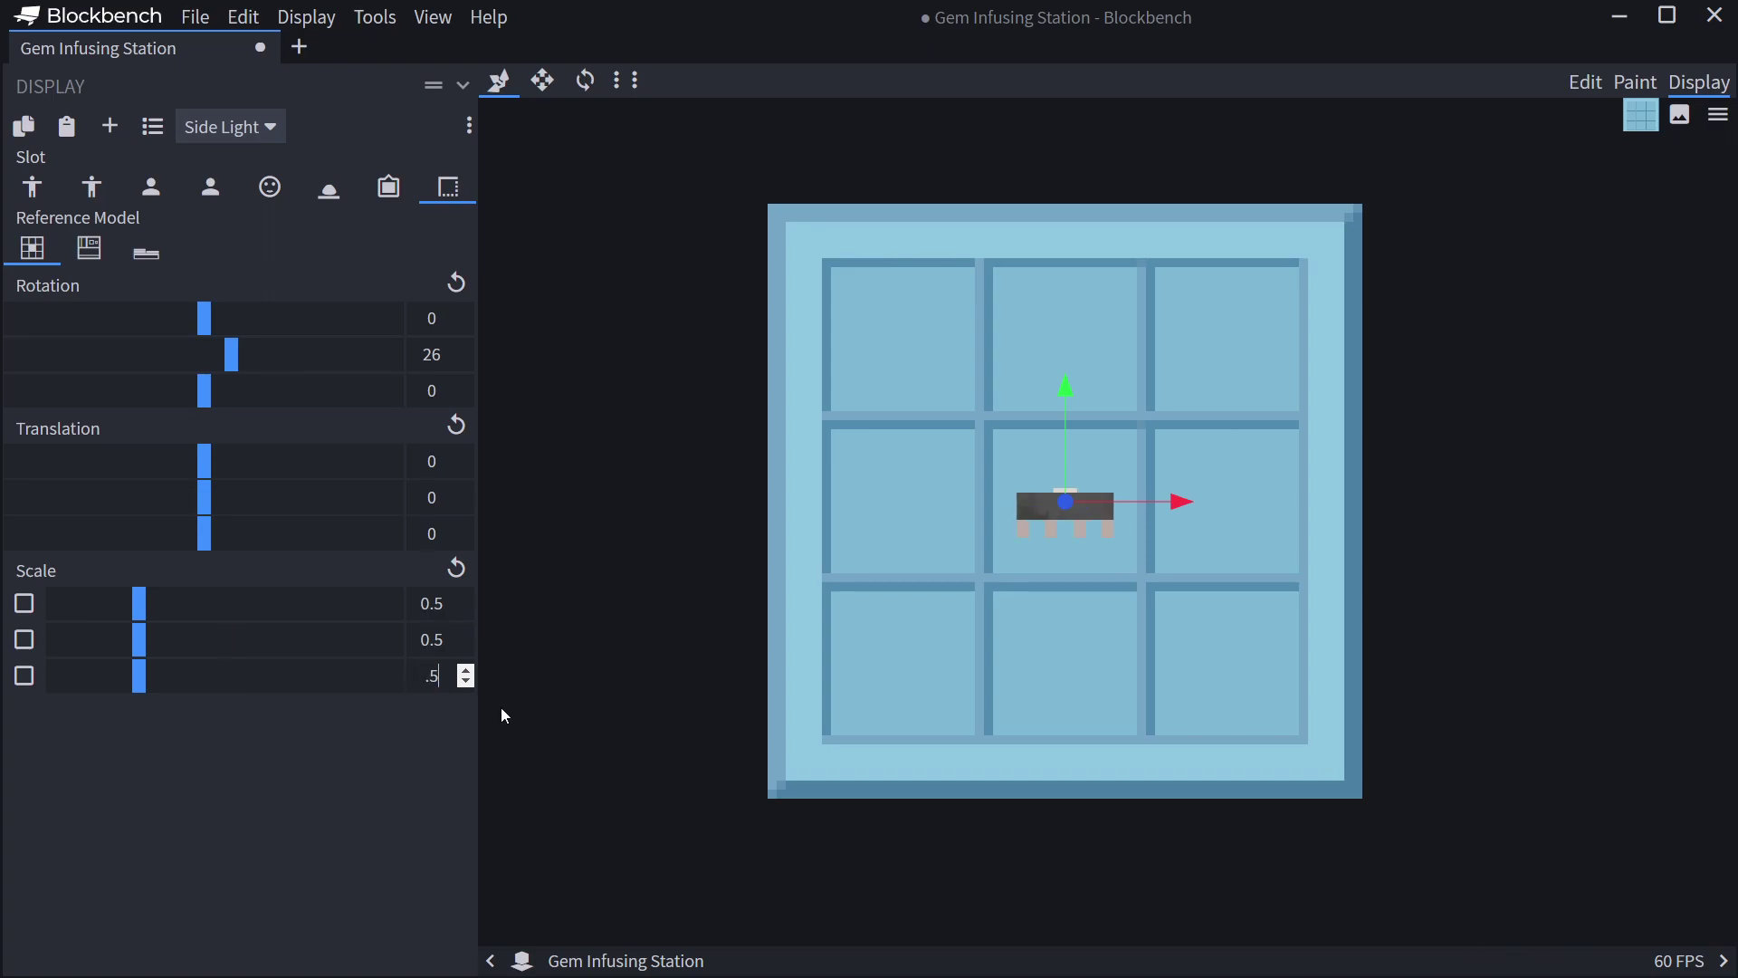
Set the GUI display's X rotation to 14 and its scale to 0.75 on all axes.
drag(194, 334, 221, 367)
click(434, 605)
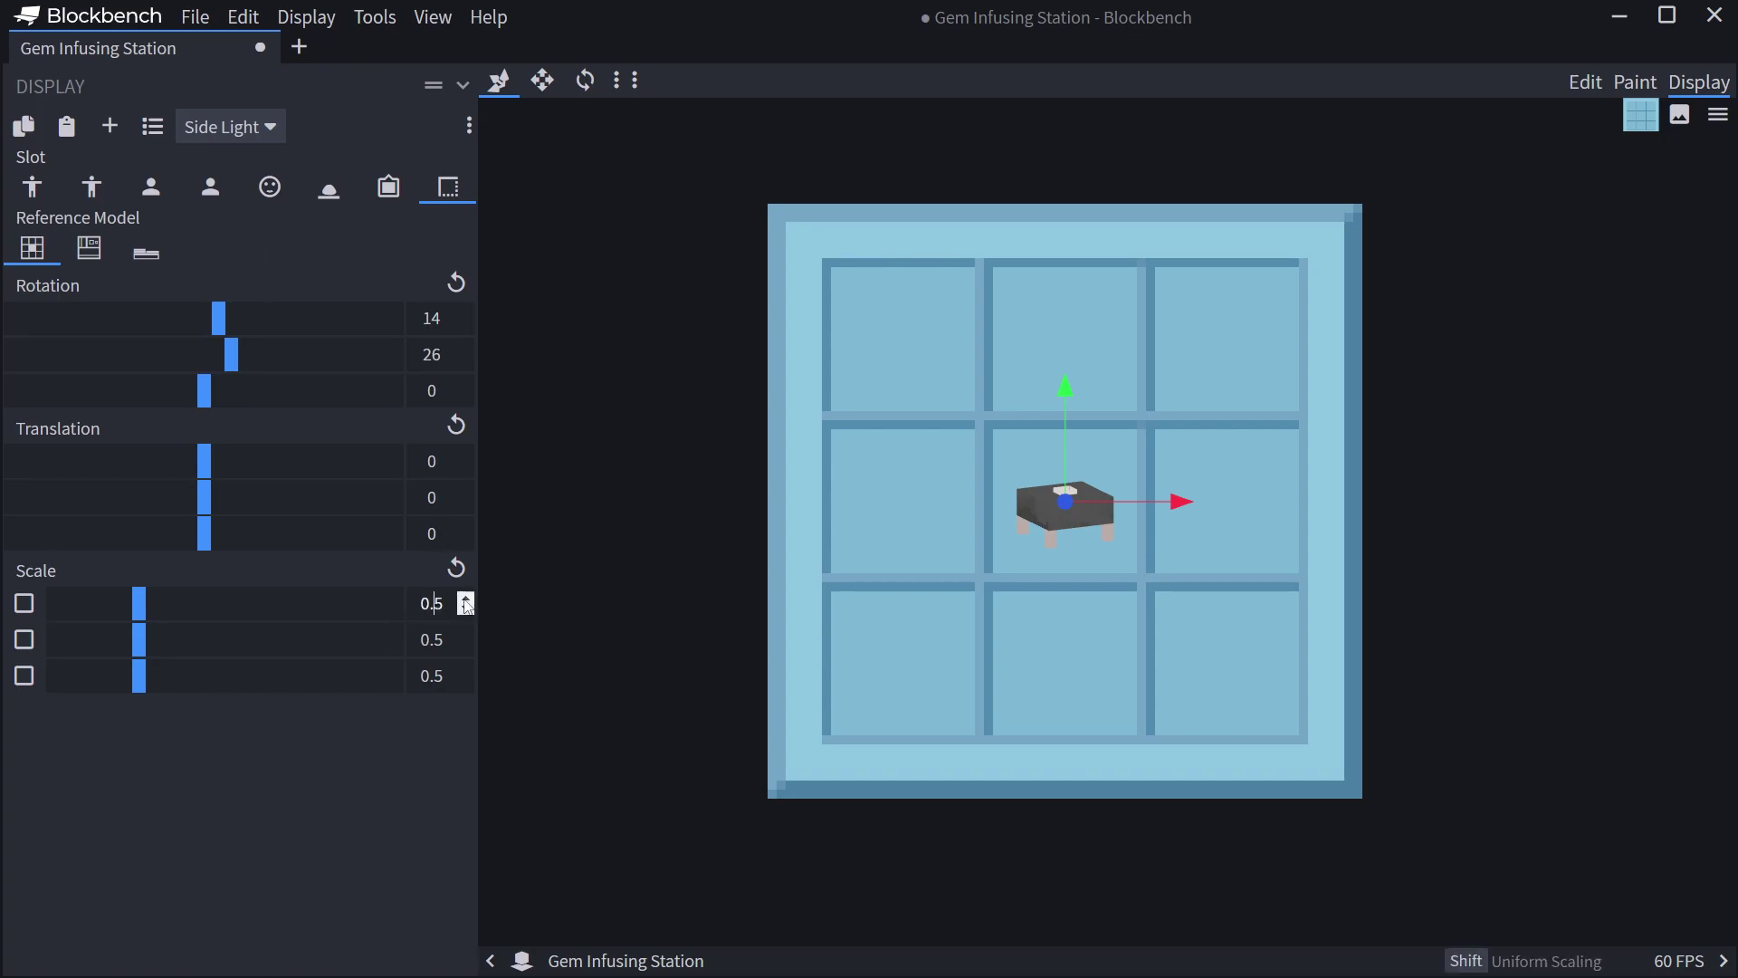
text(75)
double_click(438, 639)
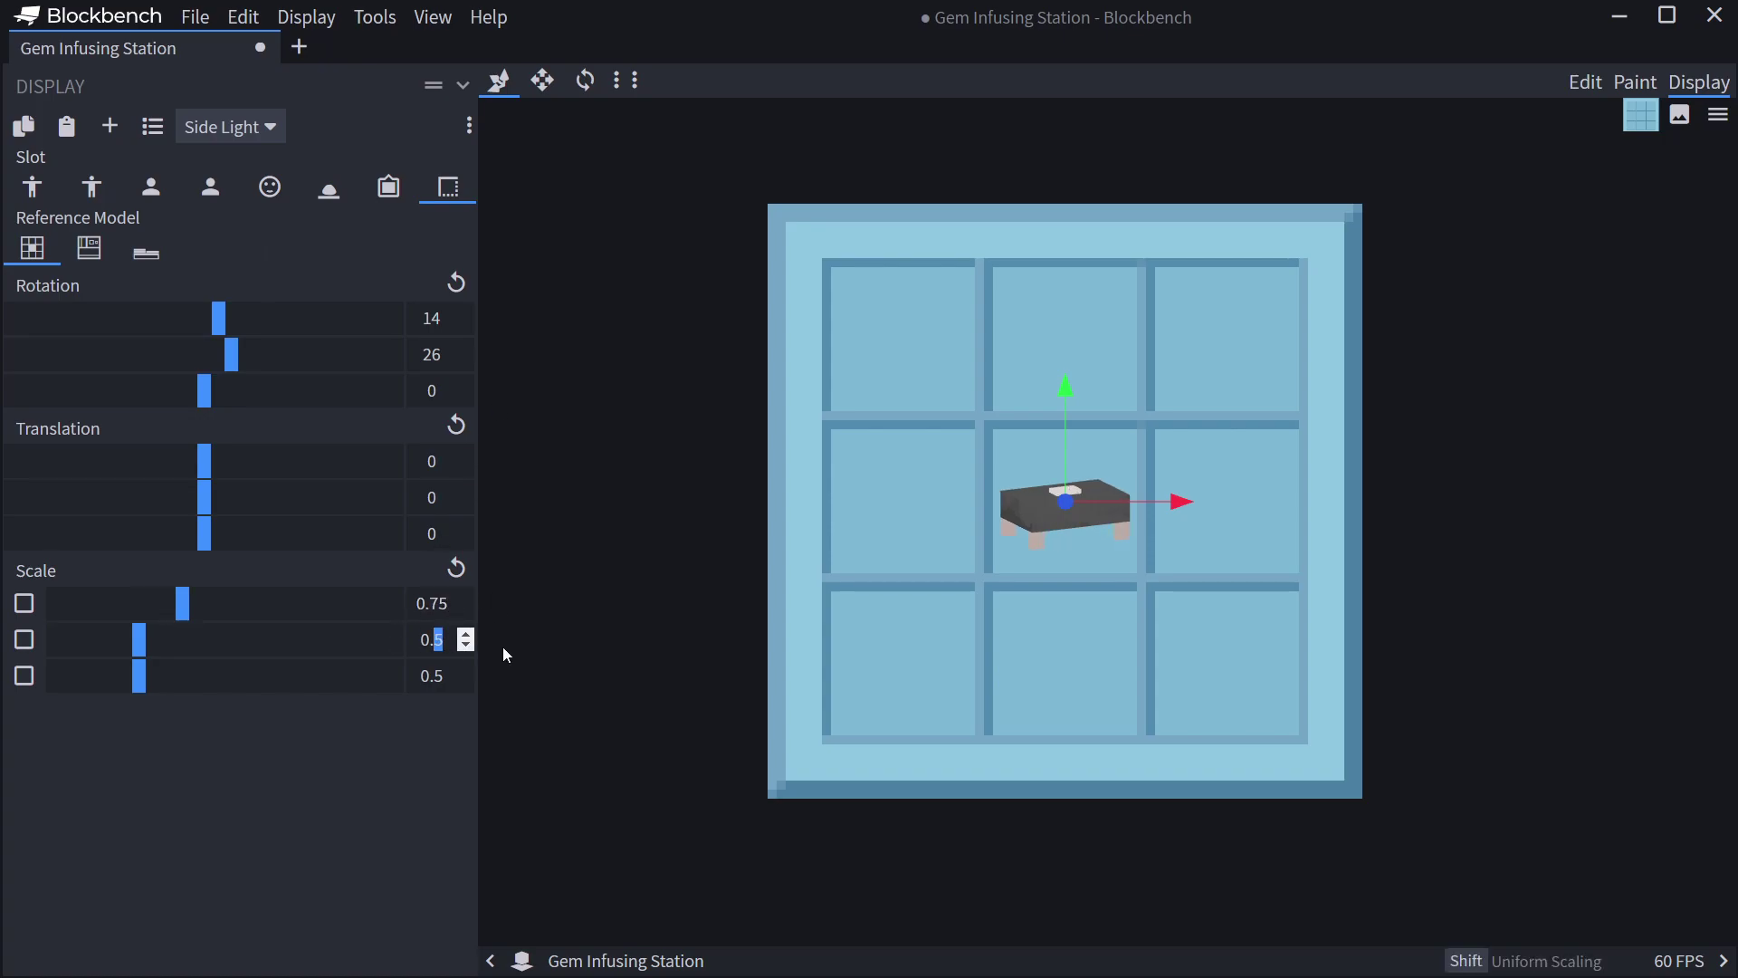
text(75)
double_click(435, 677)
text(0.75)
click(994, 404)
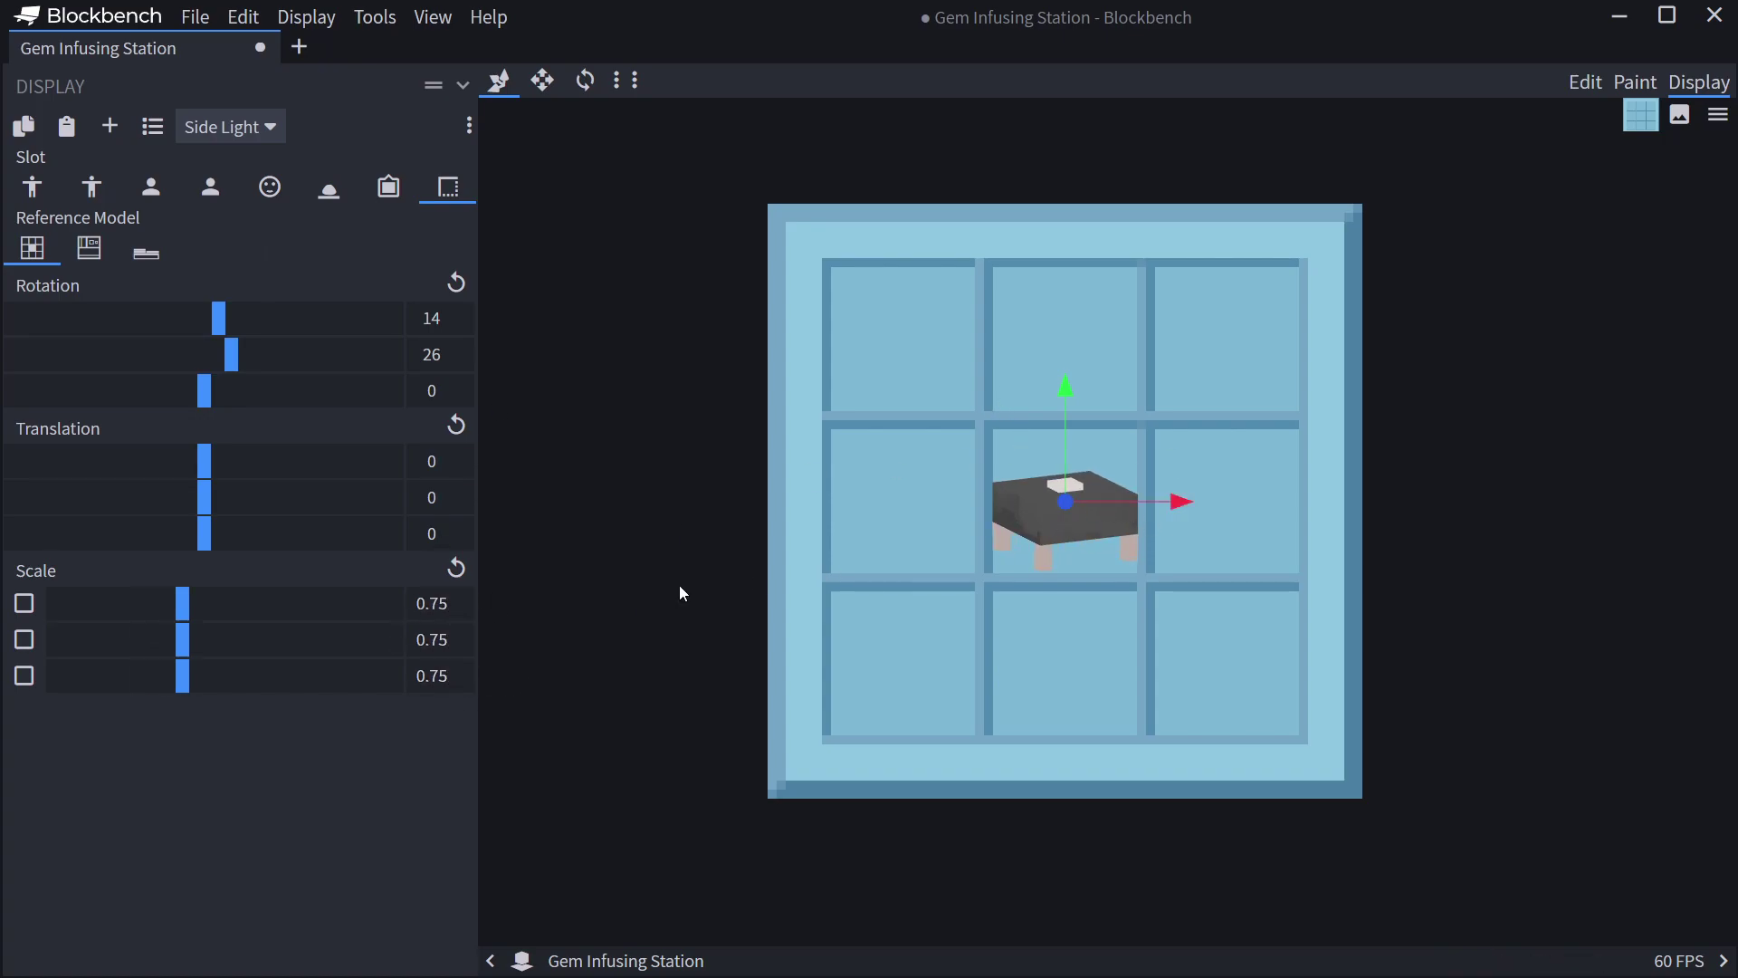
Set the GUI display's scale to 0.6 on all axes and its rotation to X 26 and Y 29.
double_click(433, 605)
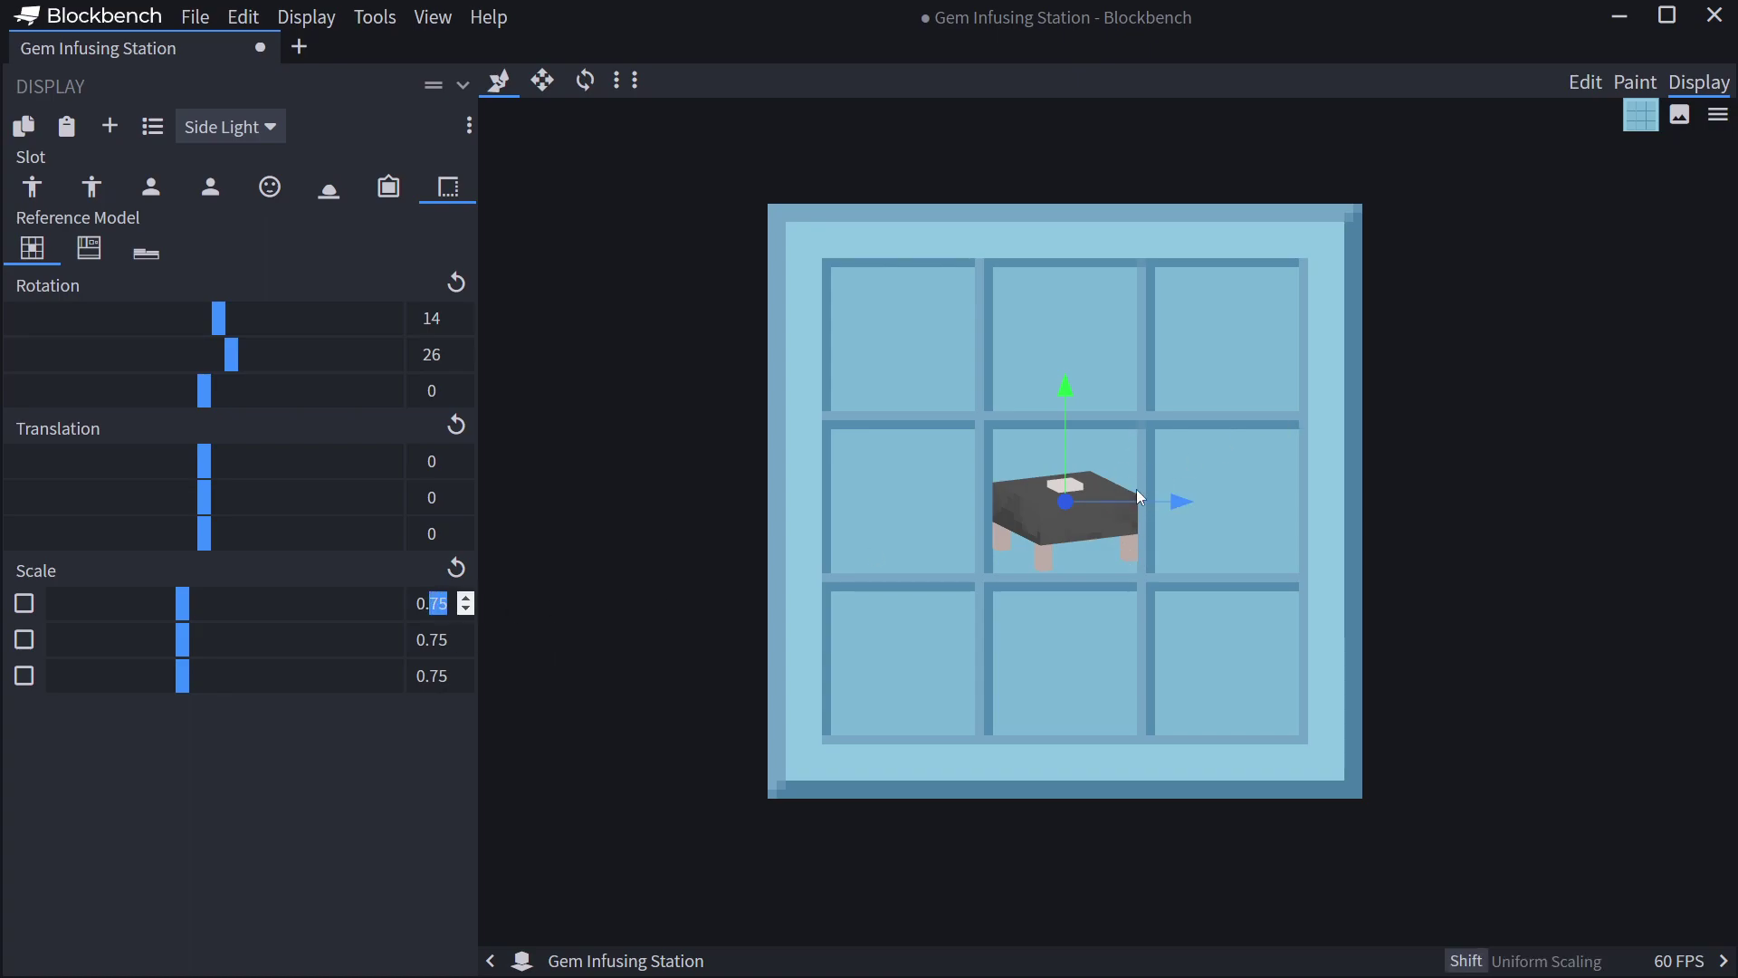
text(6)
key(Tab)
key(BackSpace)
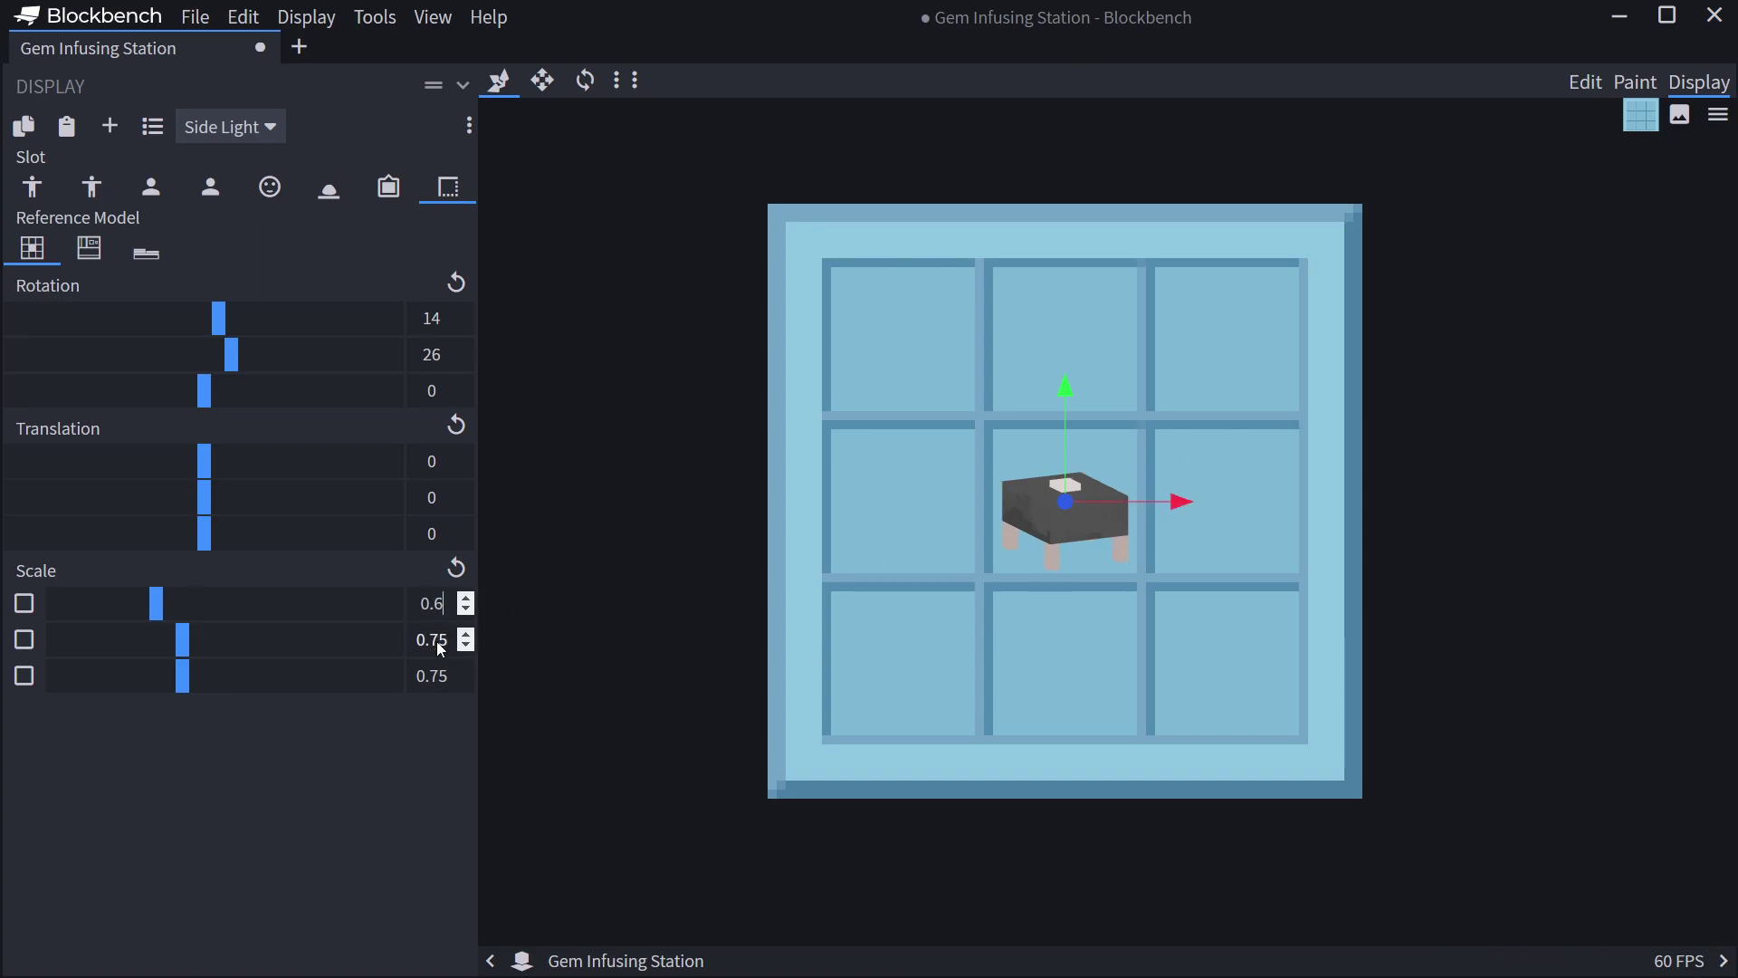
key(BackSpace)
text(6)
key(Tab)
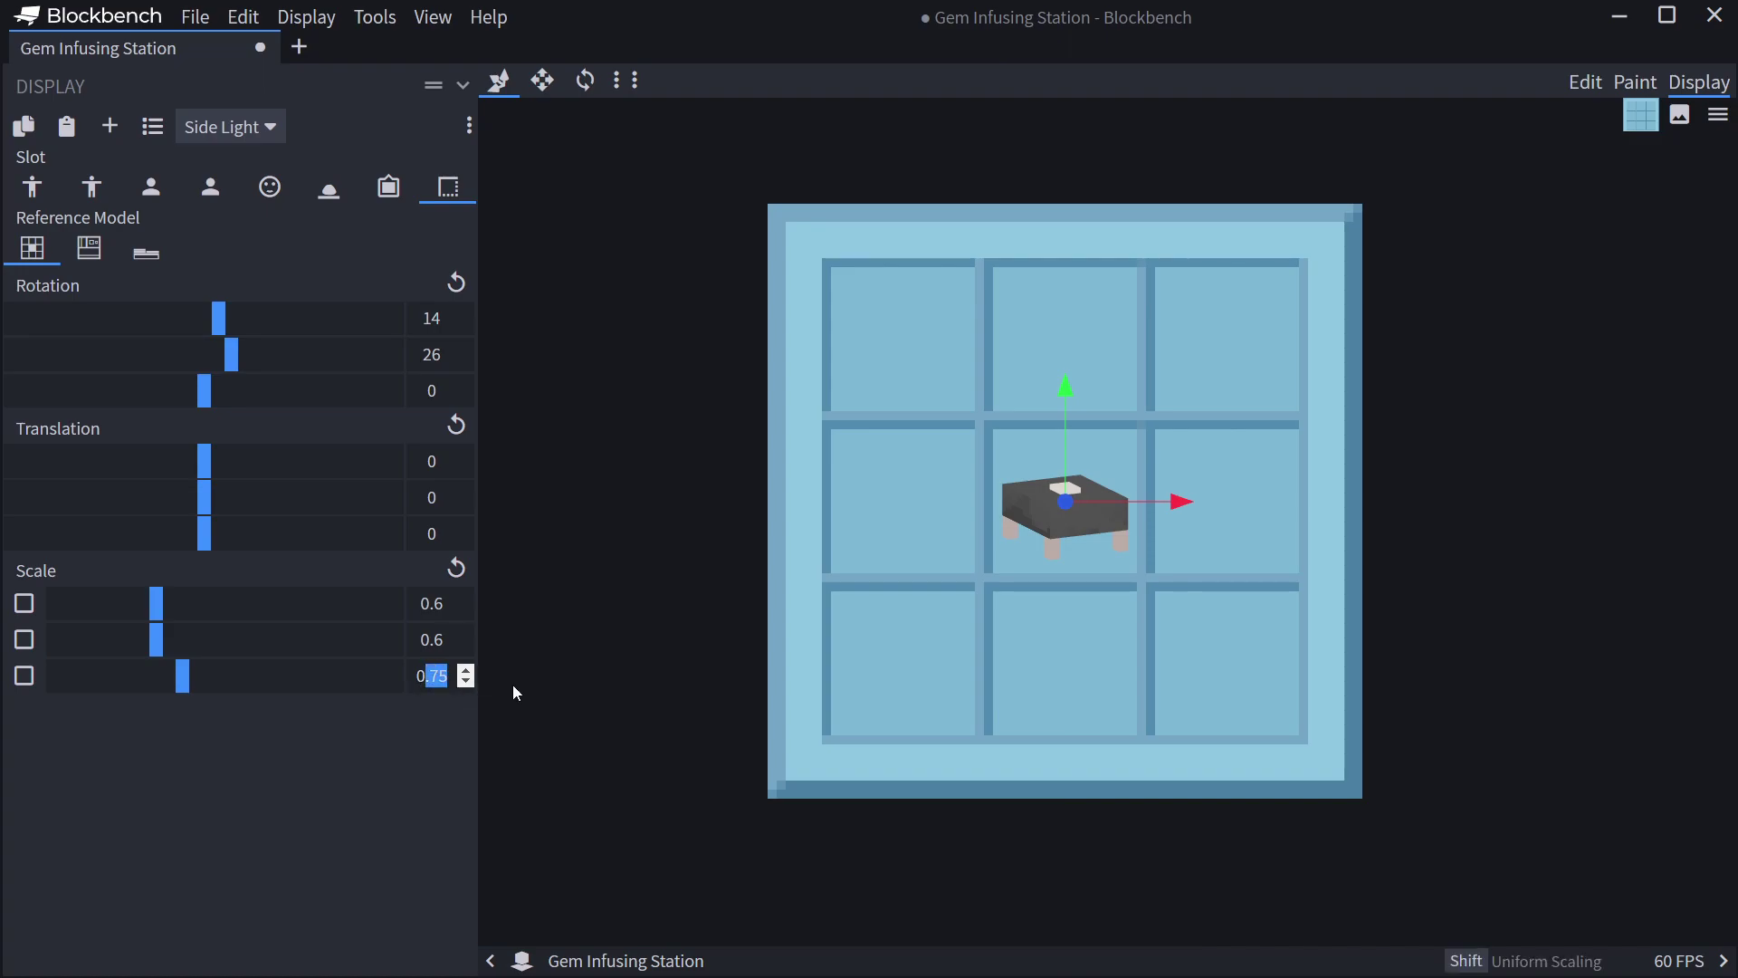
key(BackSpace)
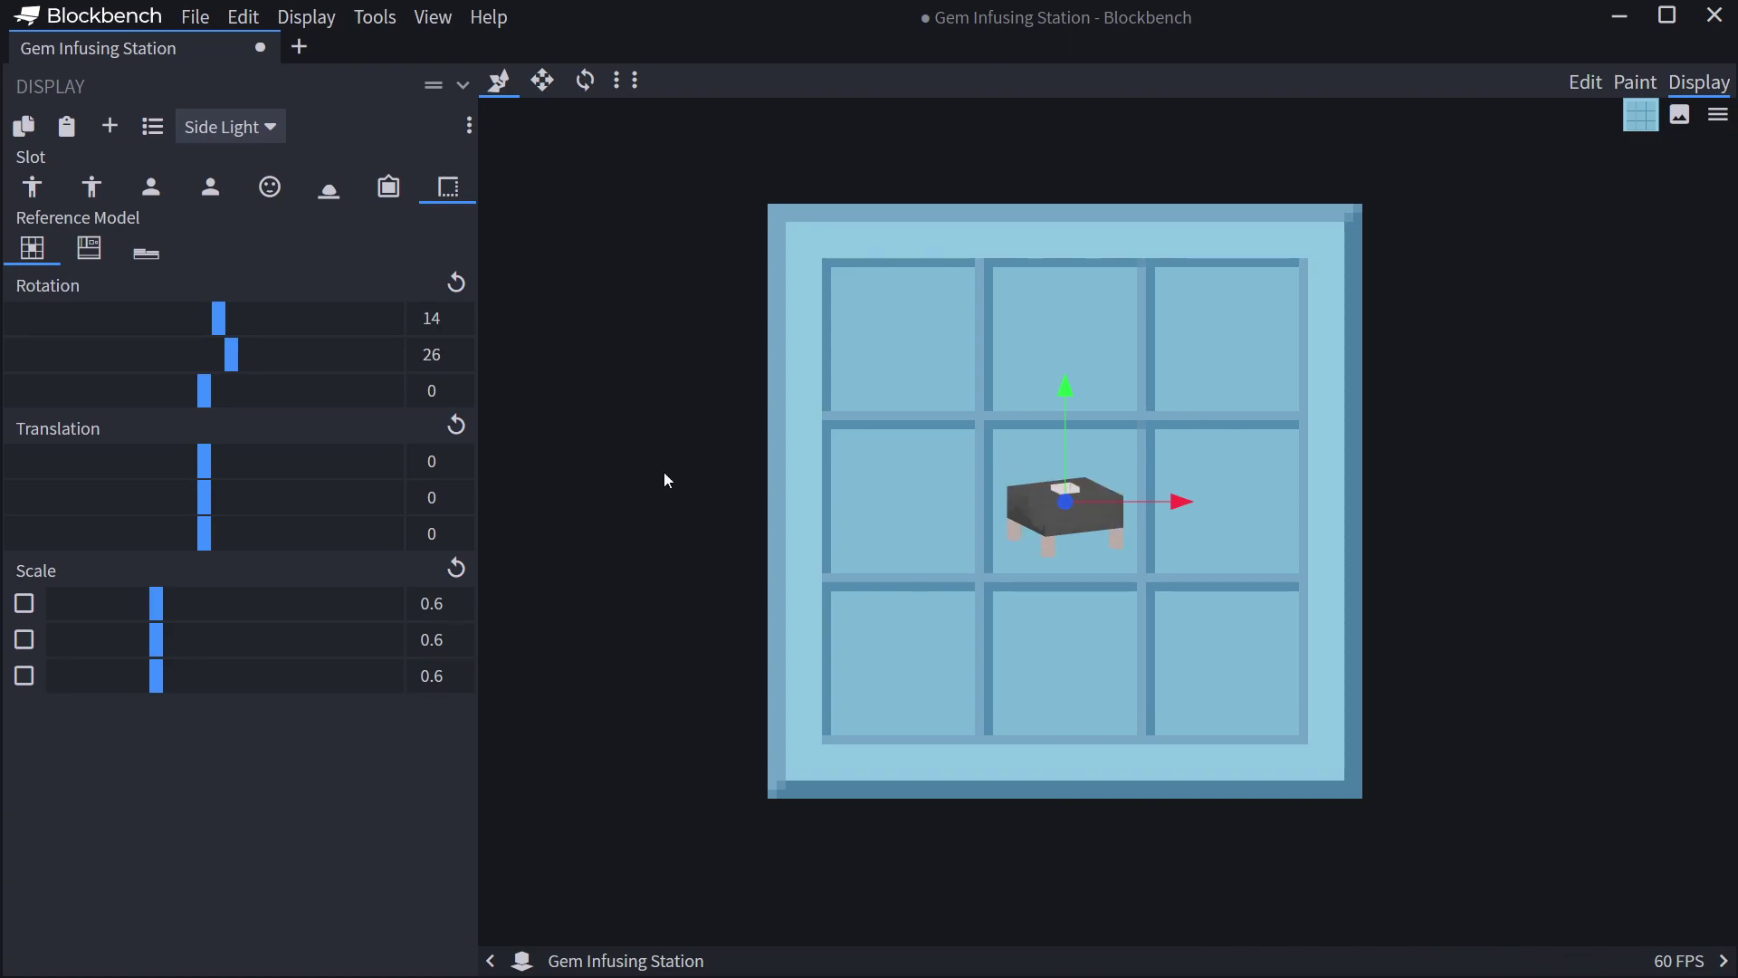
mouse_move(232, 354)
mouse_down()
mouse_move(247, 360)
mouse_move(202, 323)
mouse_move(233, 329)
mouse_up()
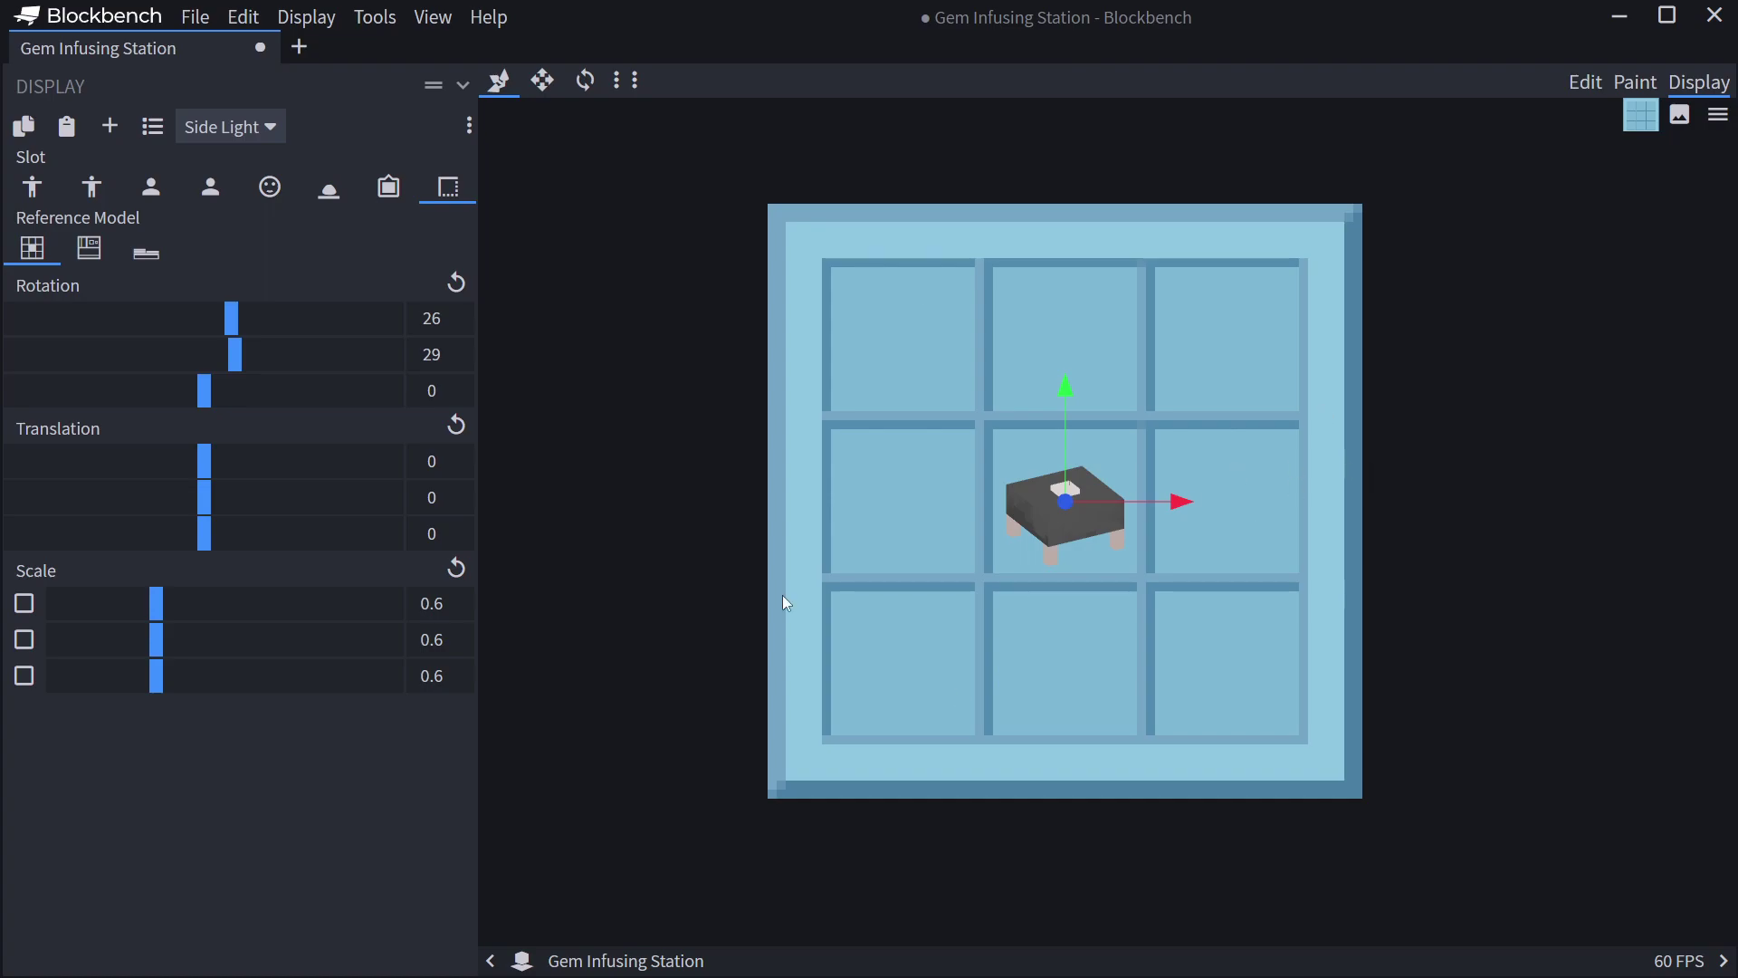
Return to Edit mode and save the tray, main and leg textures as PNG files in the BlockBench folder.
click(1585, 81)
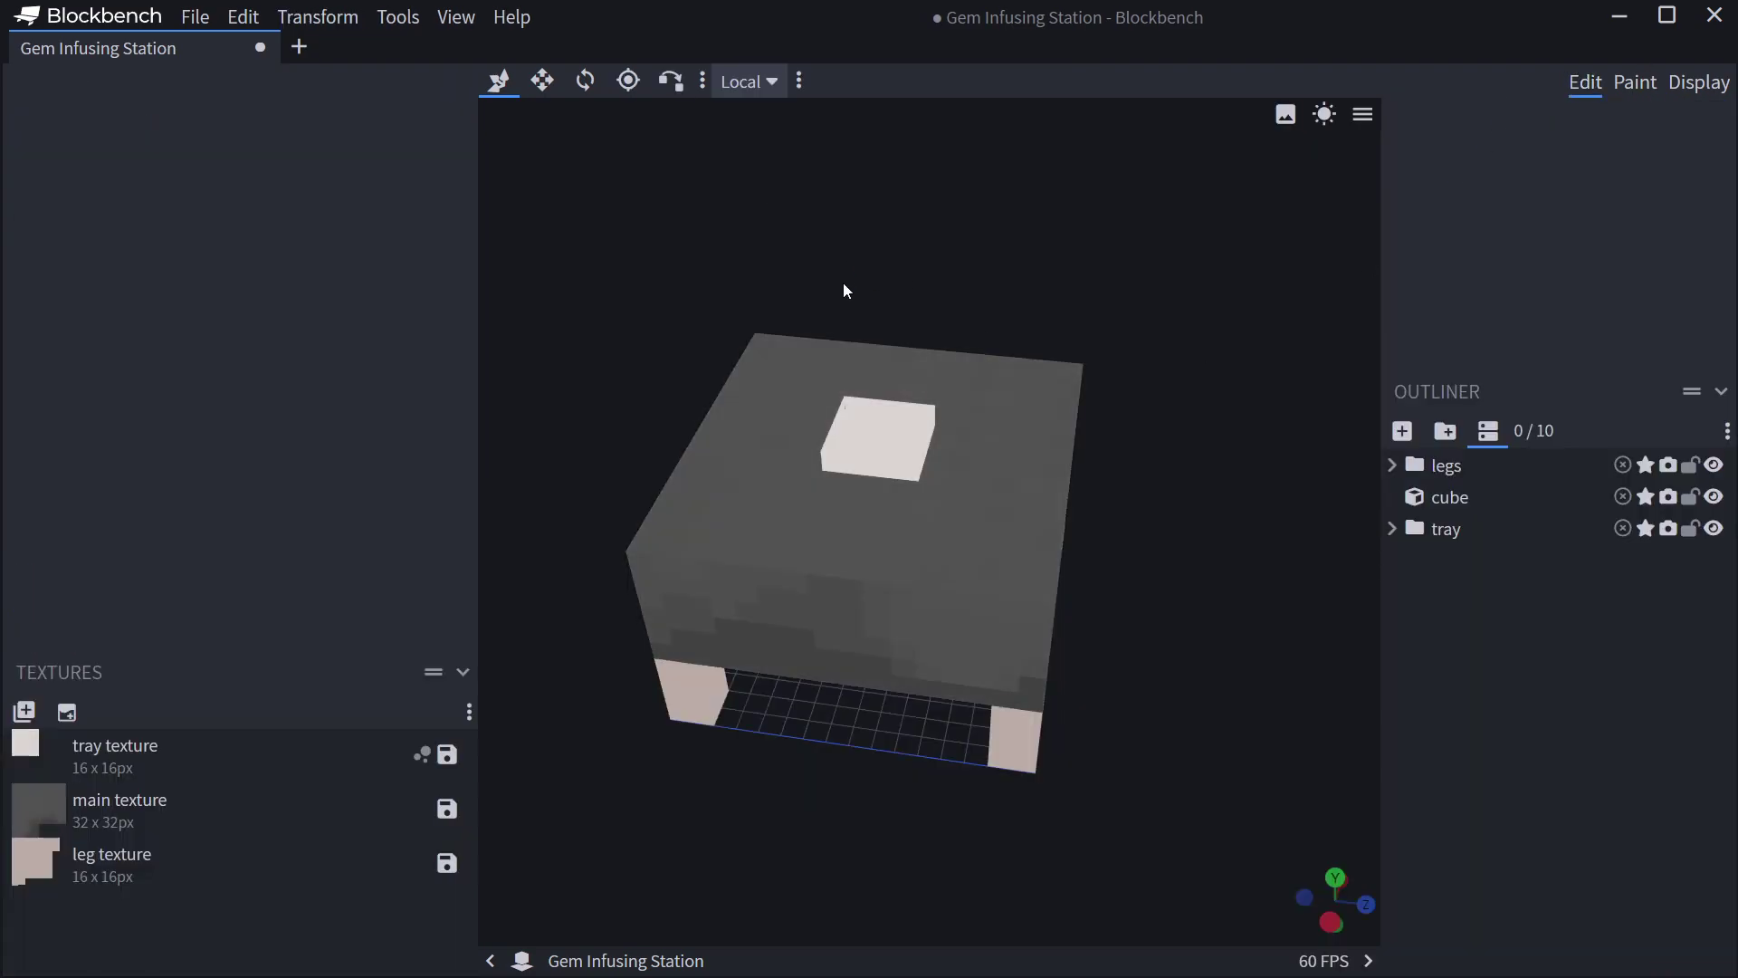
key(ctrl+s)
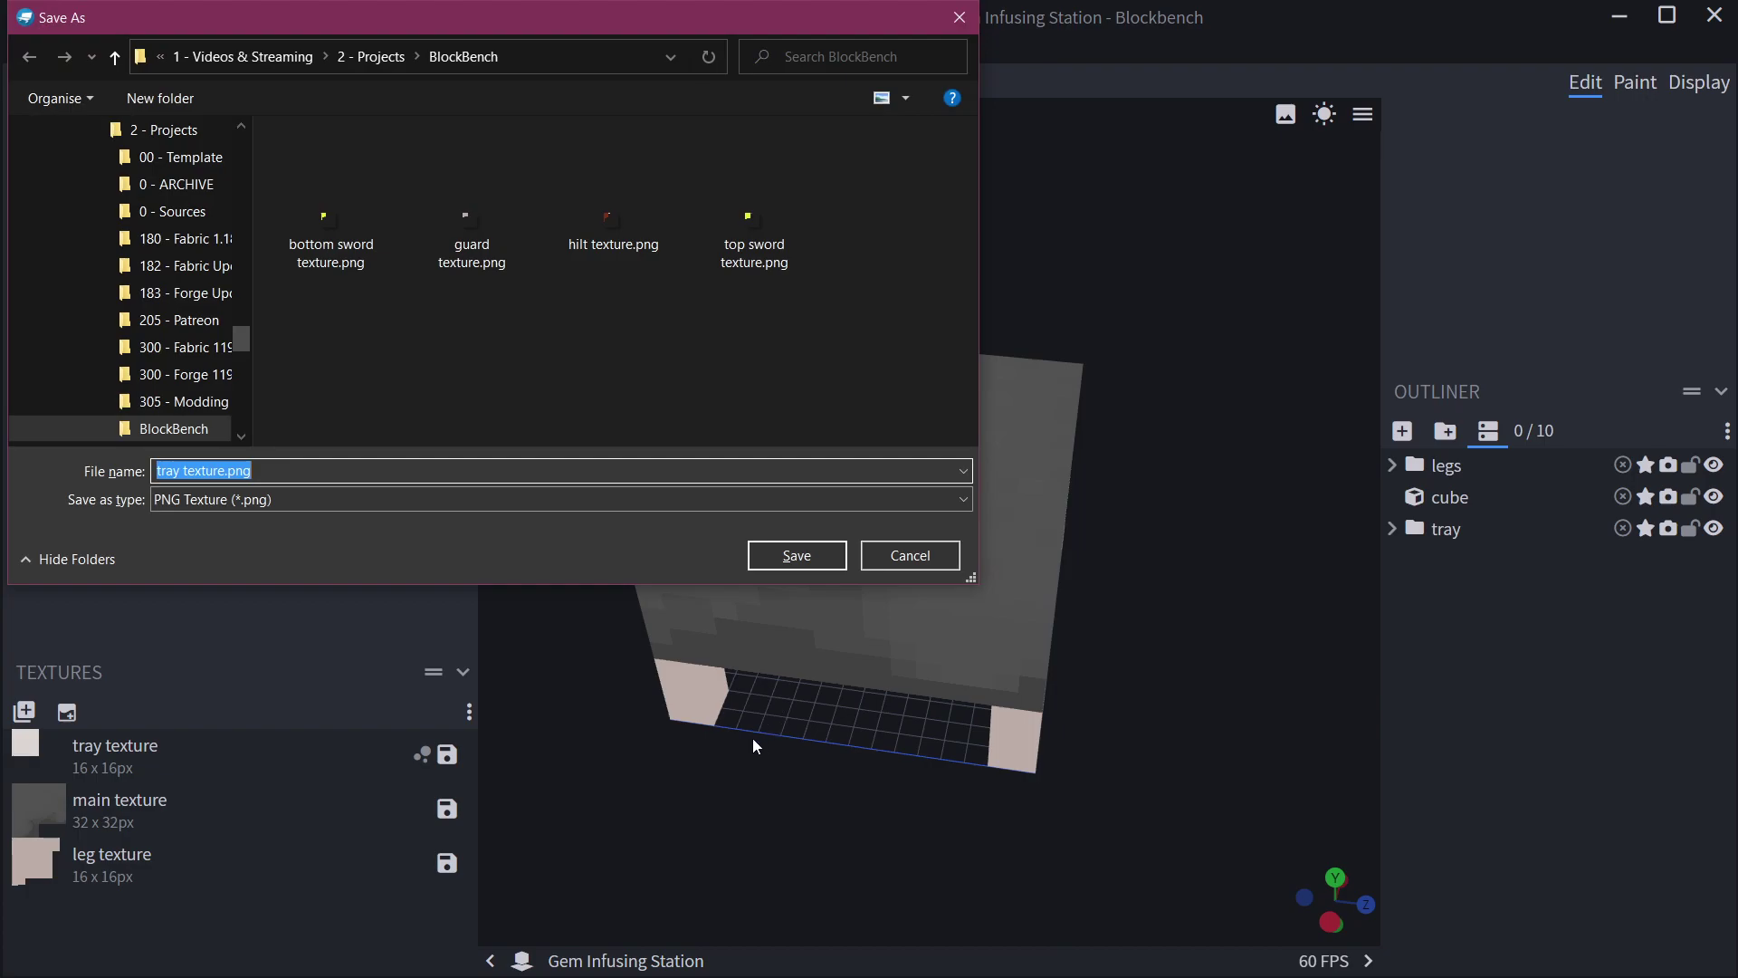
click(767, 559)
click(790, 556)
click(797, 556)
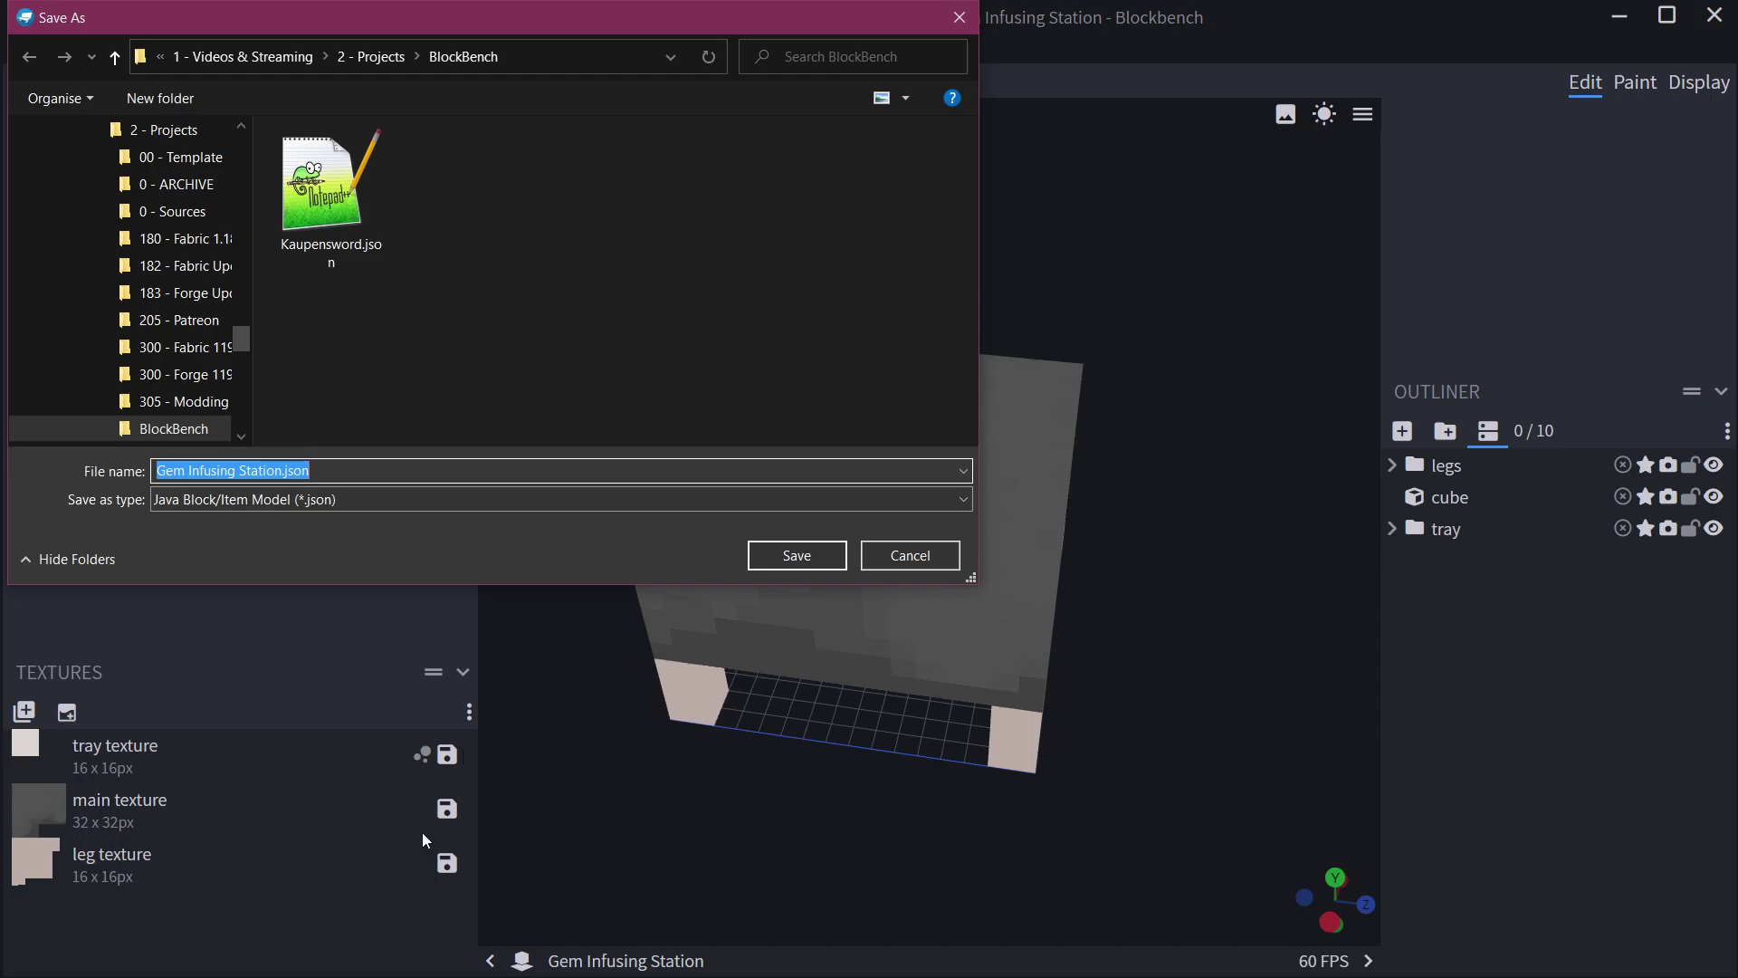
Save the Java block model as Gem Infusing Station.json in the BlockBench folder.
drag(364, 470, 154, 470)
click(379, 469)
click(787, 556)
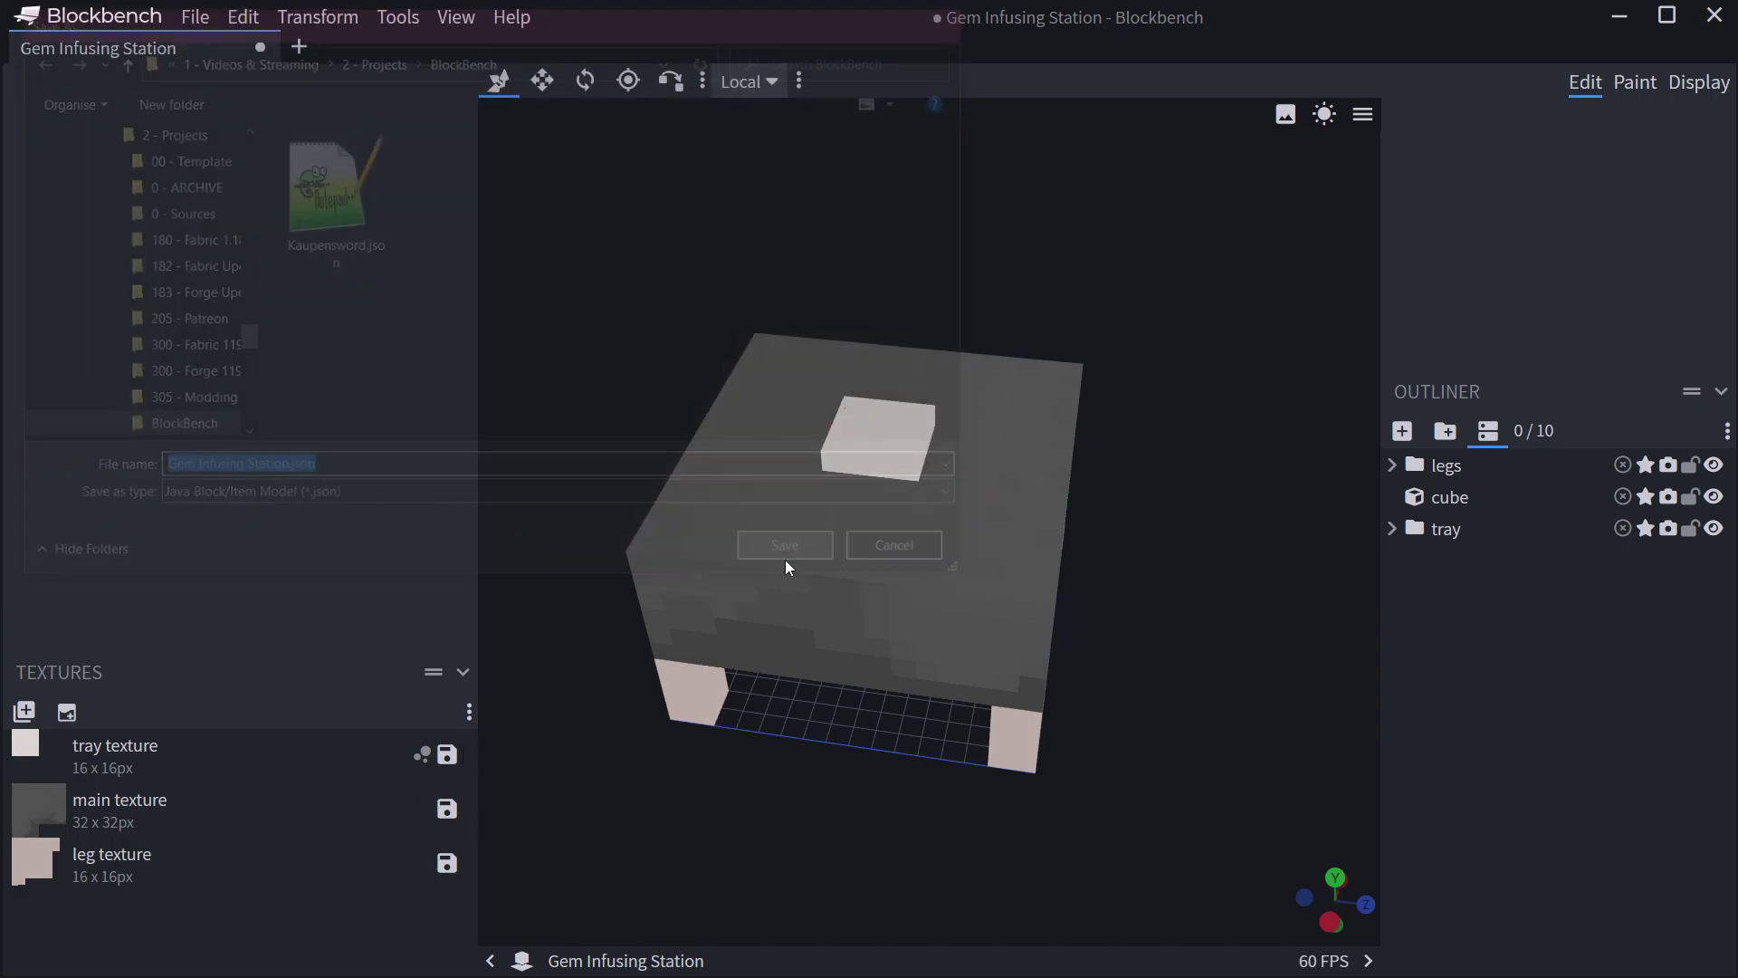
click(932, 426)
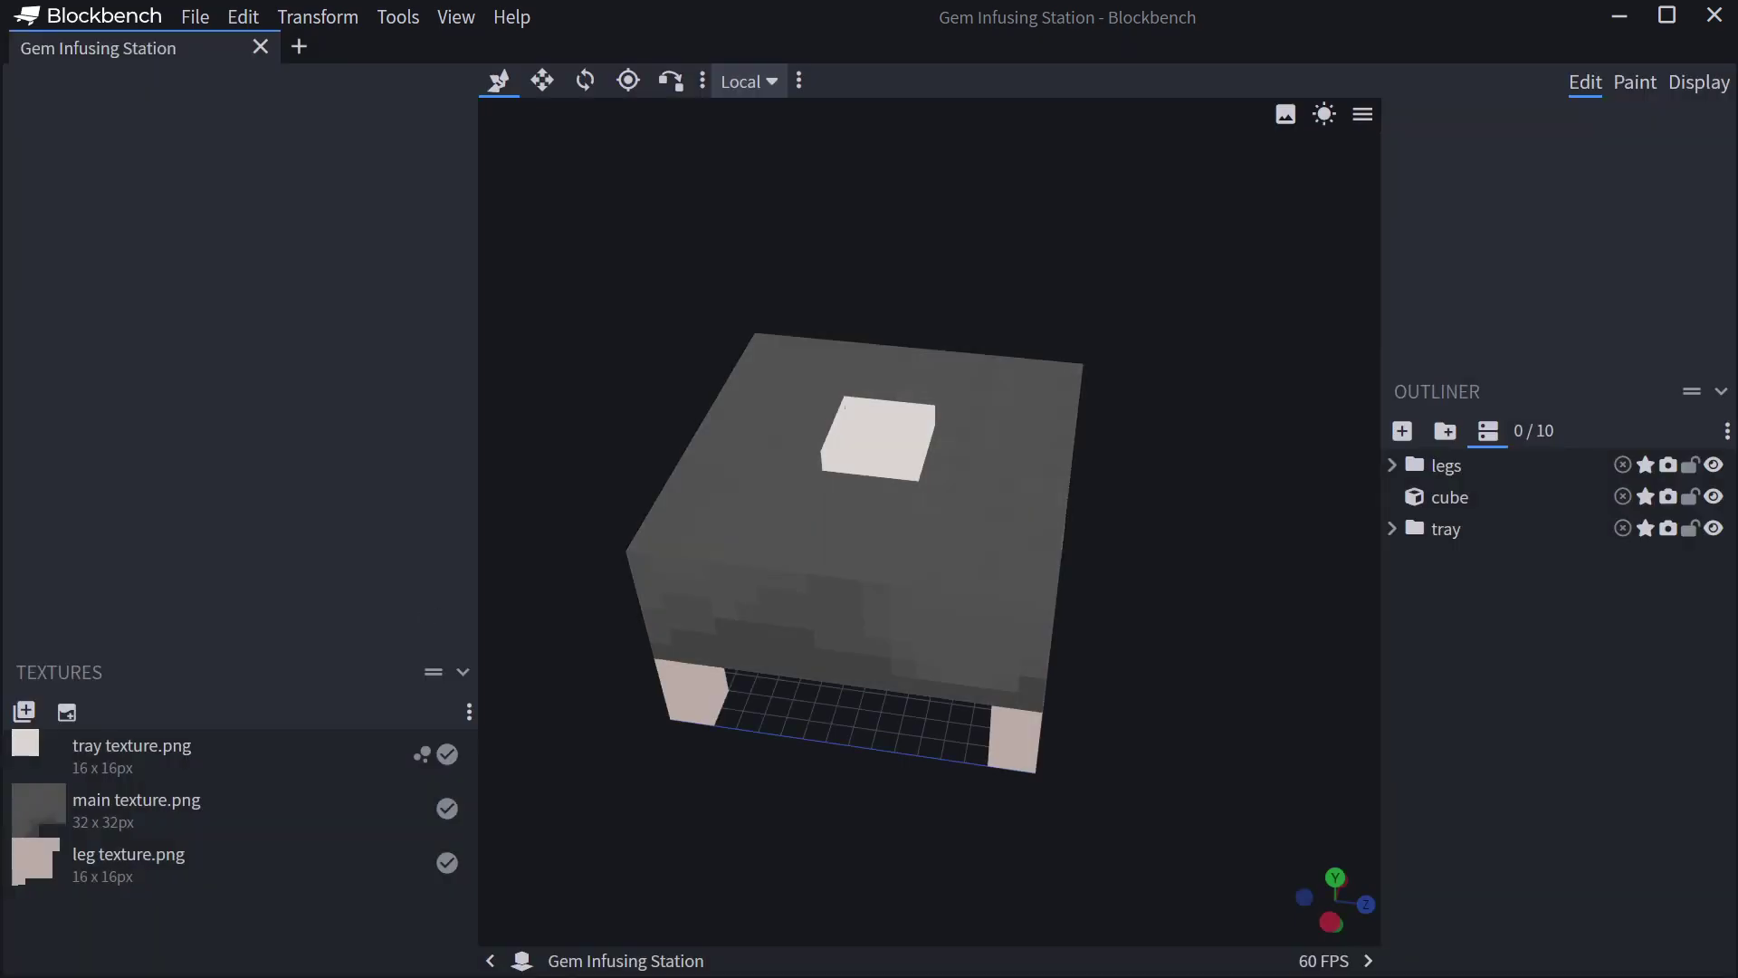
Switch to Notepad++ and examine the textures and elements sections of Gem Infusing Station.json.
key(alt+Tab)
click(579, 258)
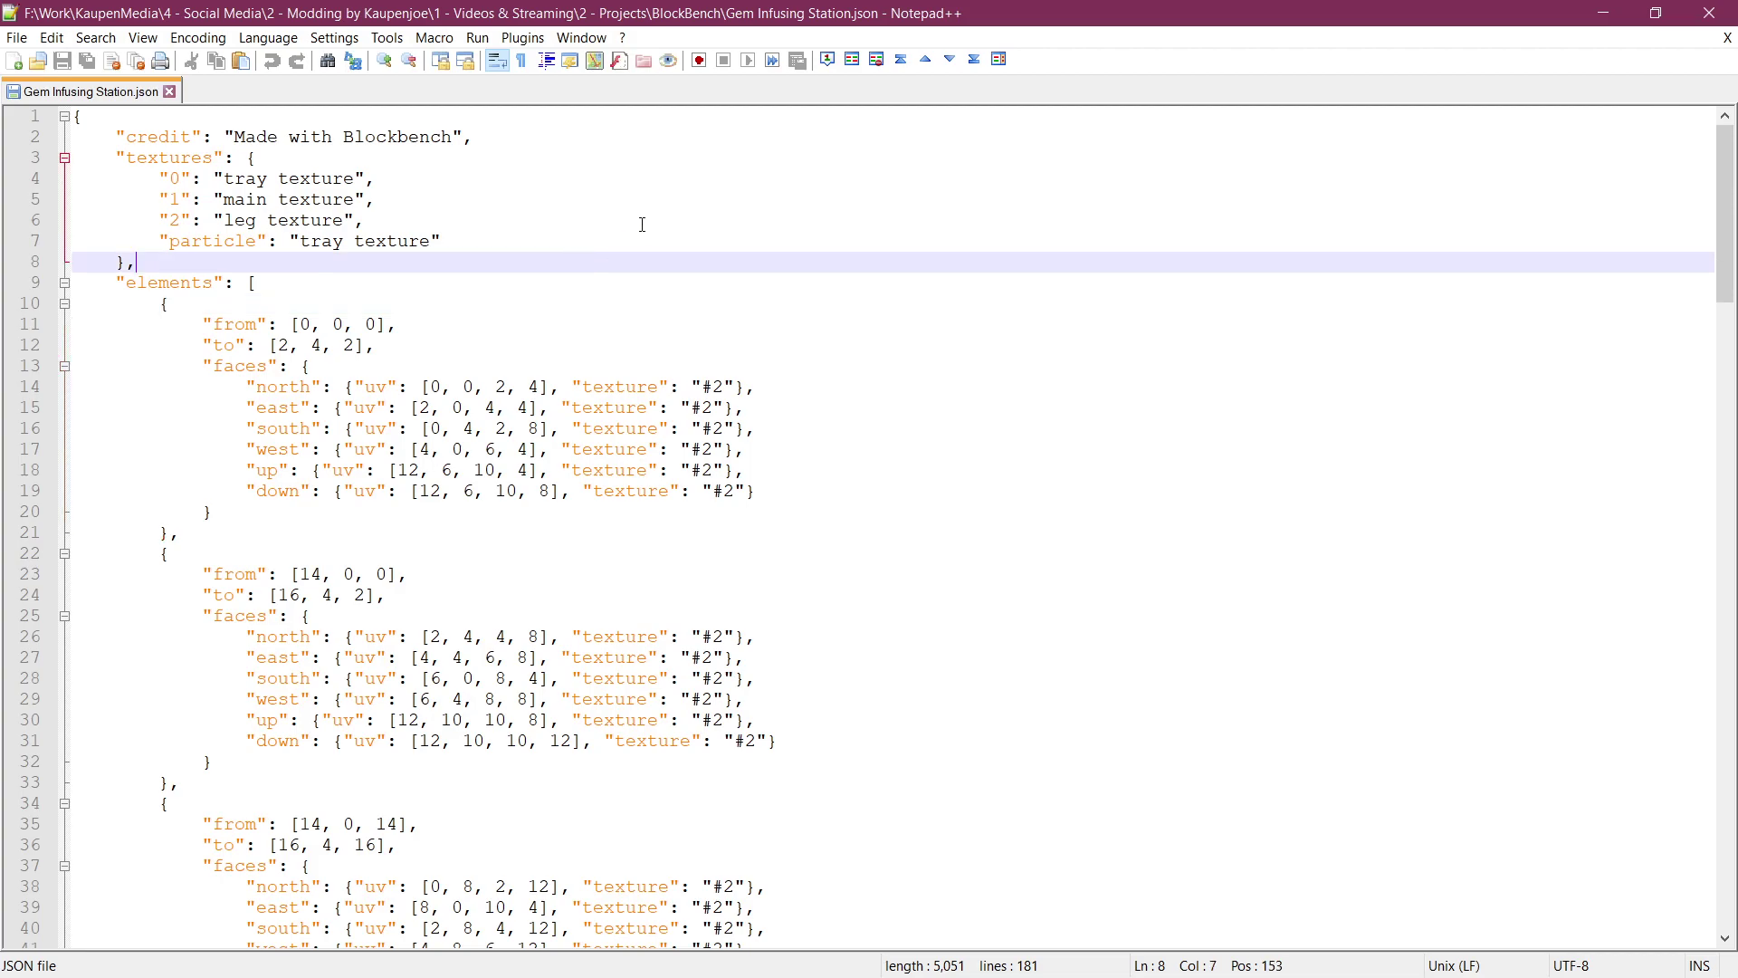
scroll(768, 235, down, 20)
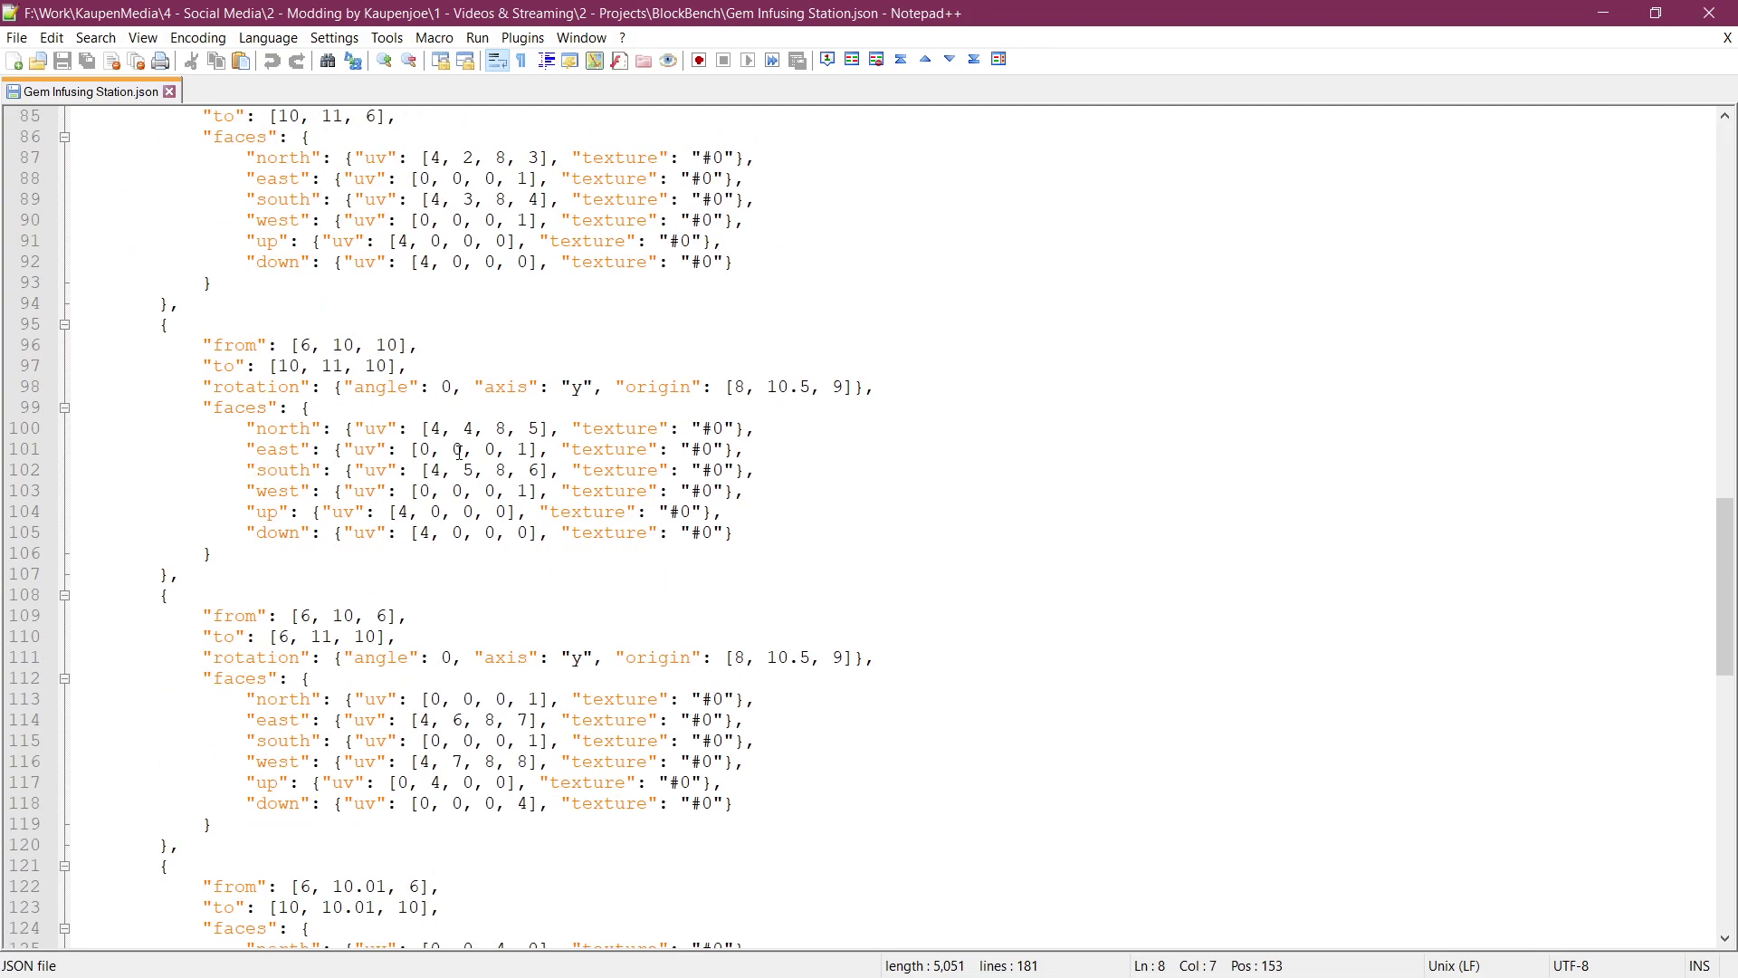
scroll(372, 547, up, 20)
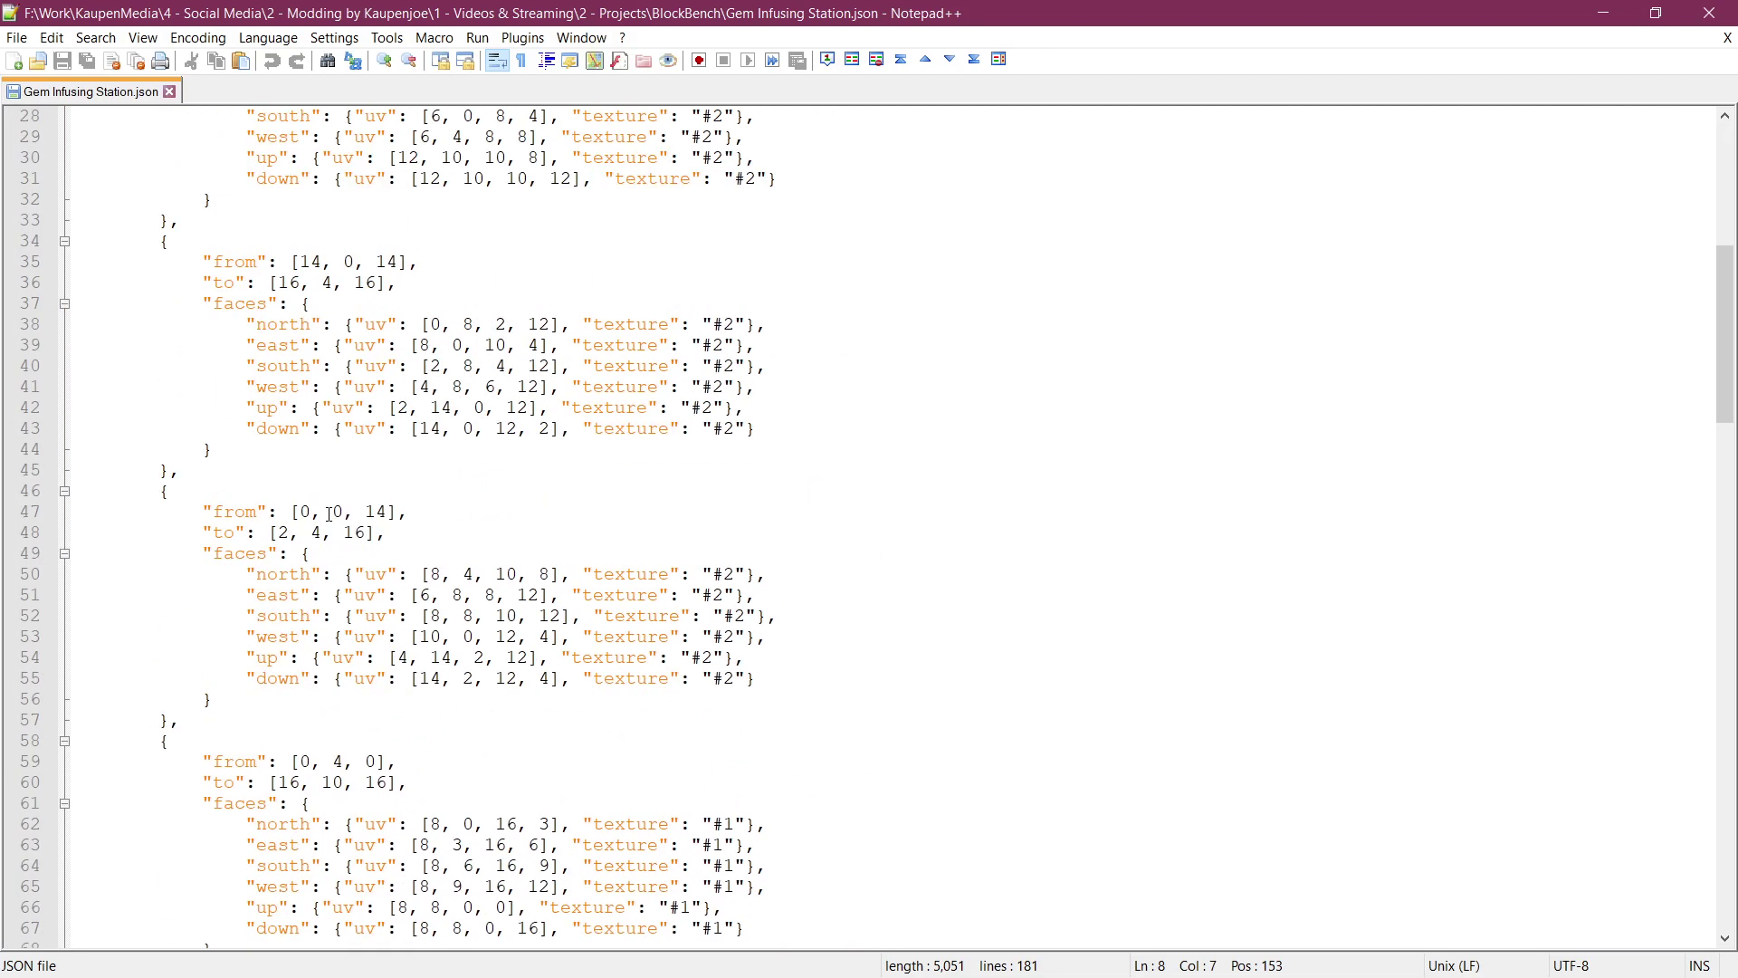
click(529, 223)
click(471, 235)
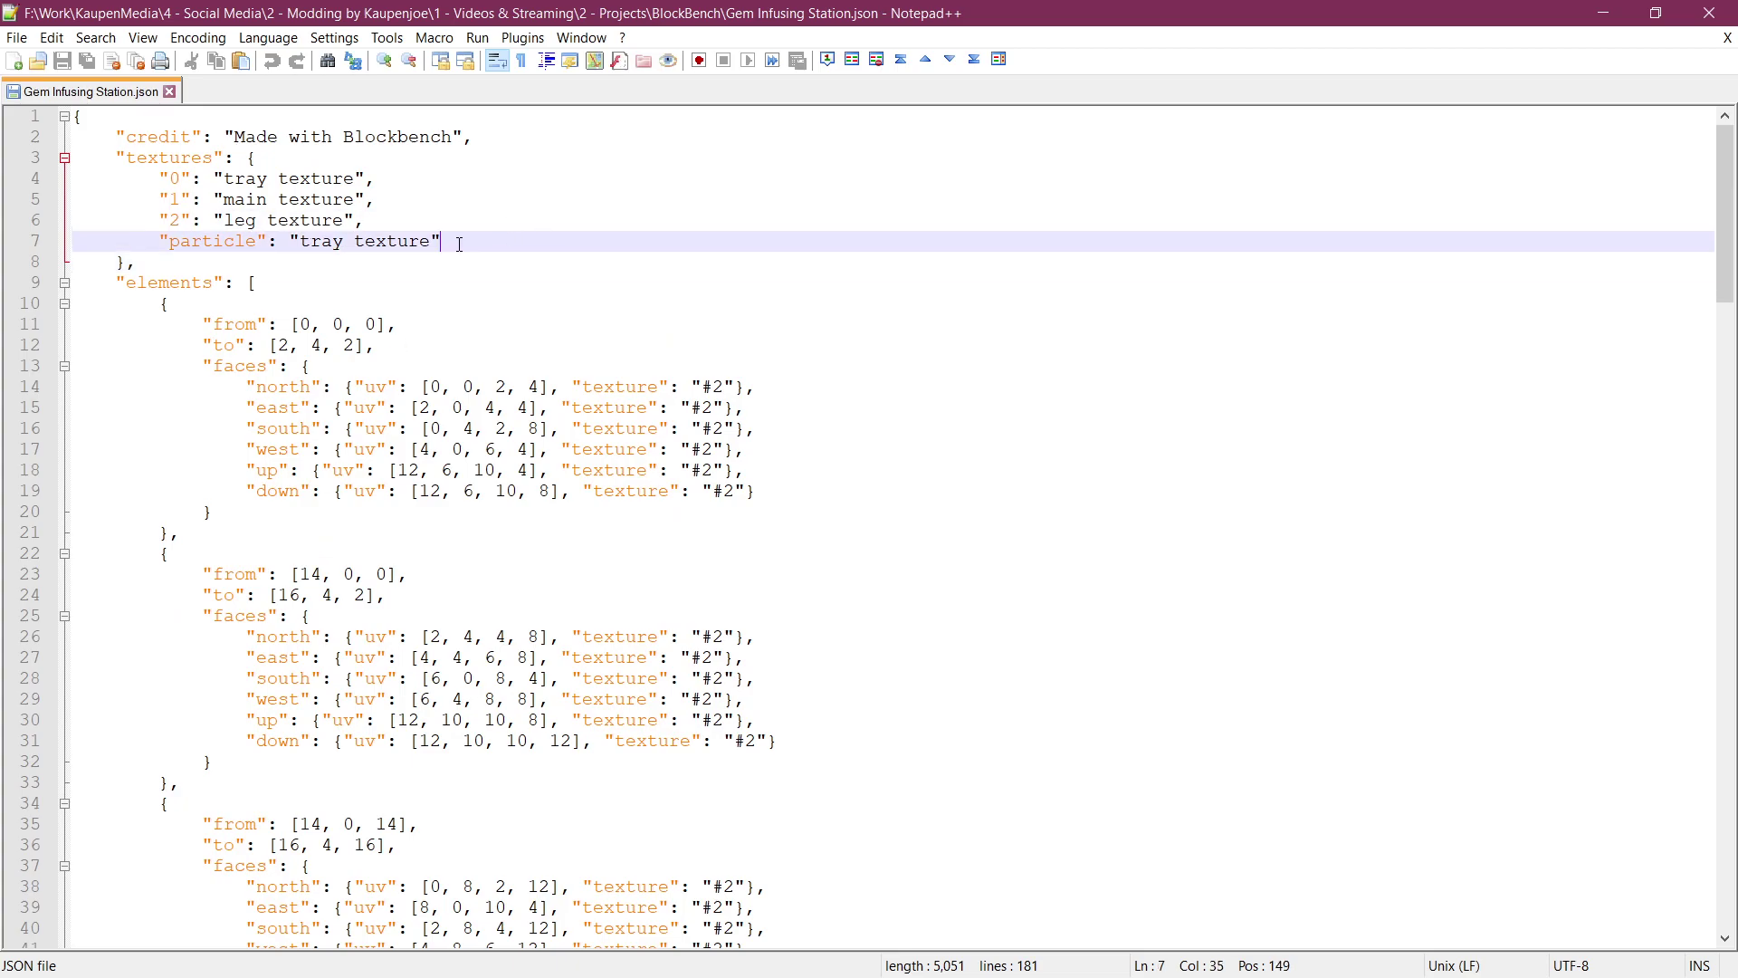
ctrl+scroll(306, 236, up, 3)
key(Down)
key(Down)
key(Down)
ctrl+scroll(425, 351, down, 3)
click(357, 281)
scroll(353, 362, down, 17)
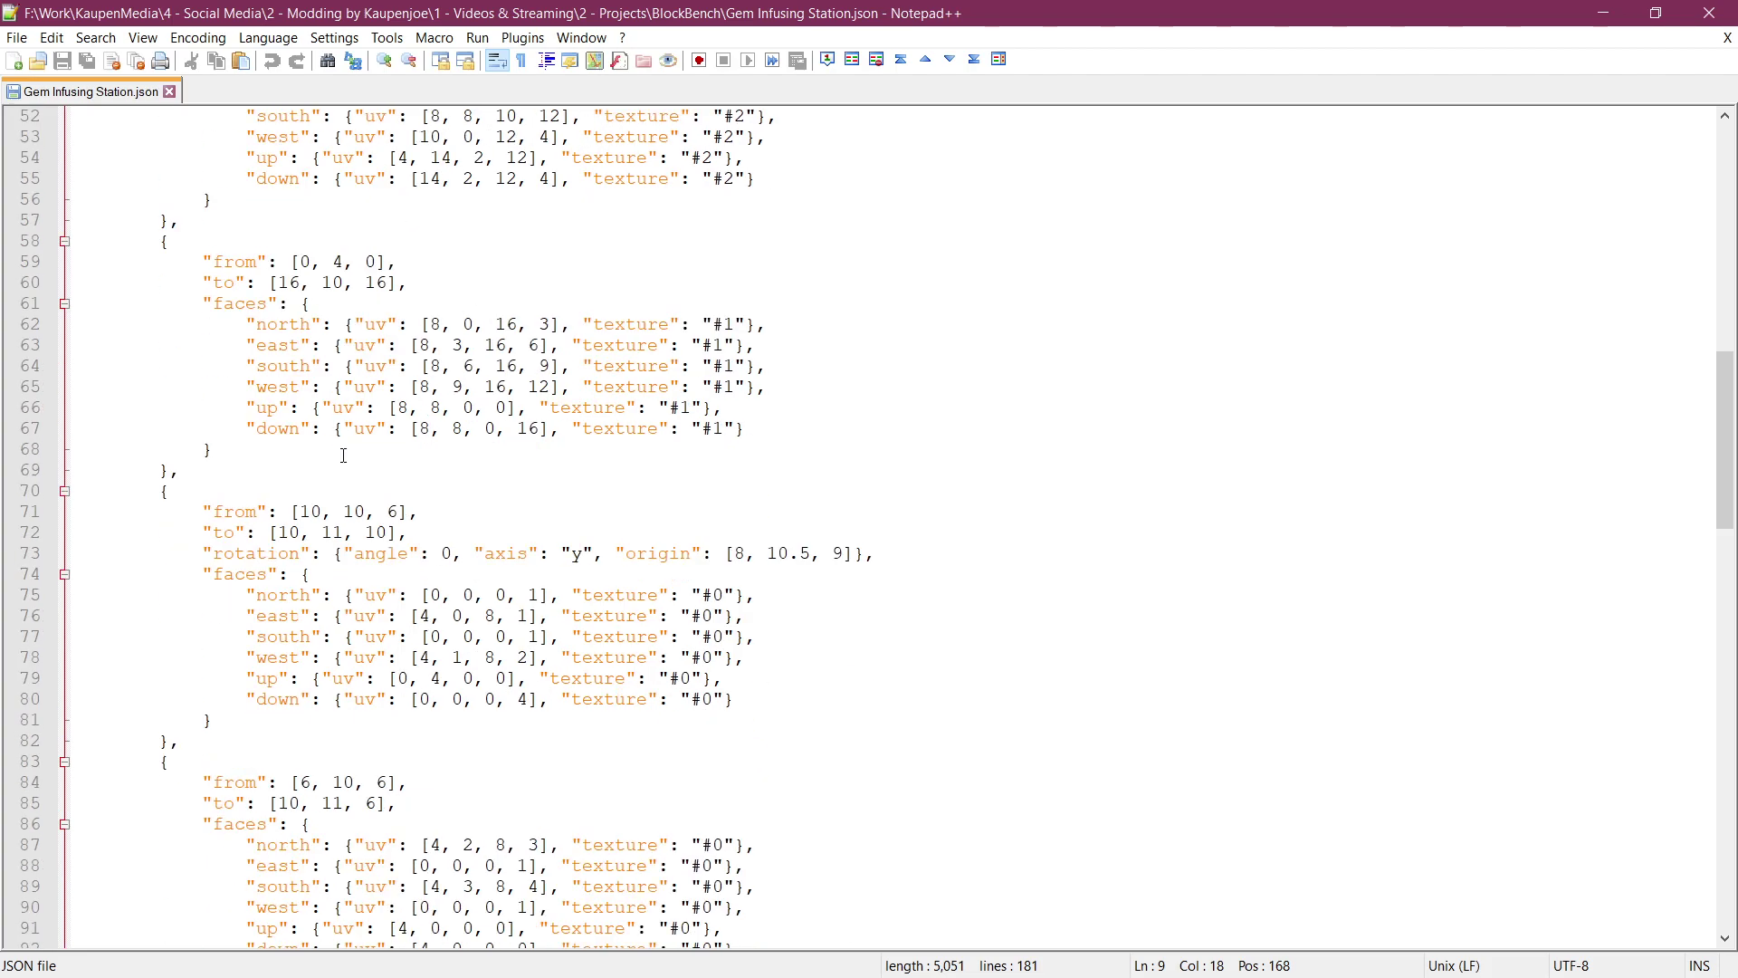
scroll(407, 362, up, 17)
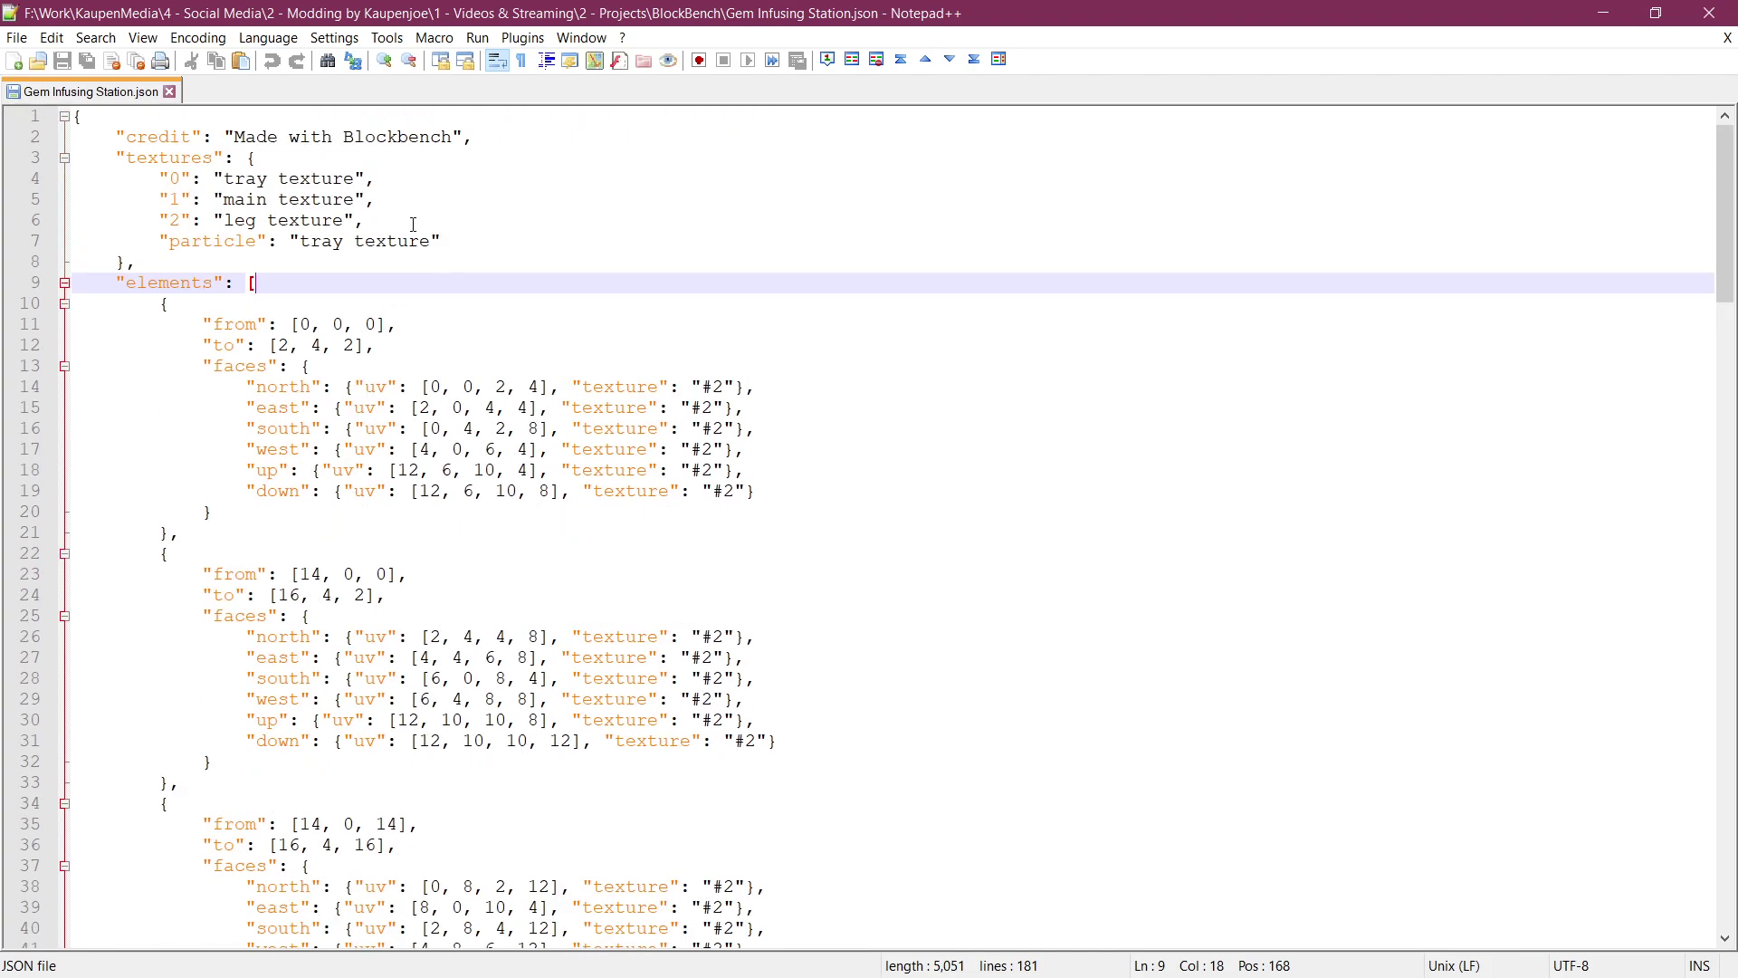
Review the texture reference entries in the JSON file's textures block, including the particle entry.
drag(398, 241, 20, 161)
click(493, 211)
drag(462, 242, 36, 161)
click(539, 208)
drag(453, 262, 36, 162)
click(578, 237)
click(560, 269)
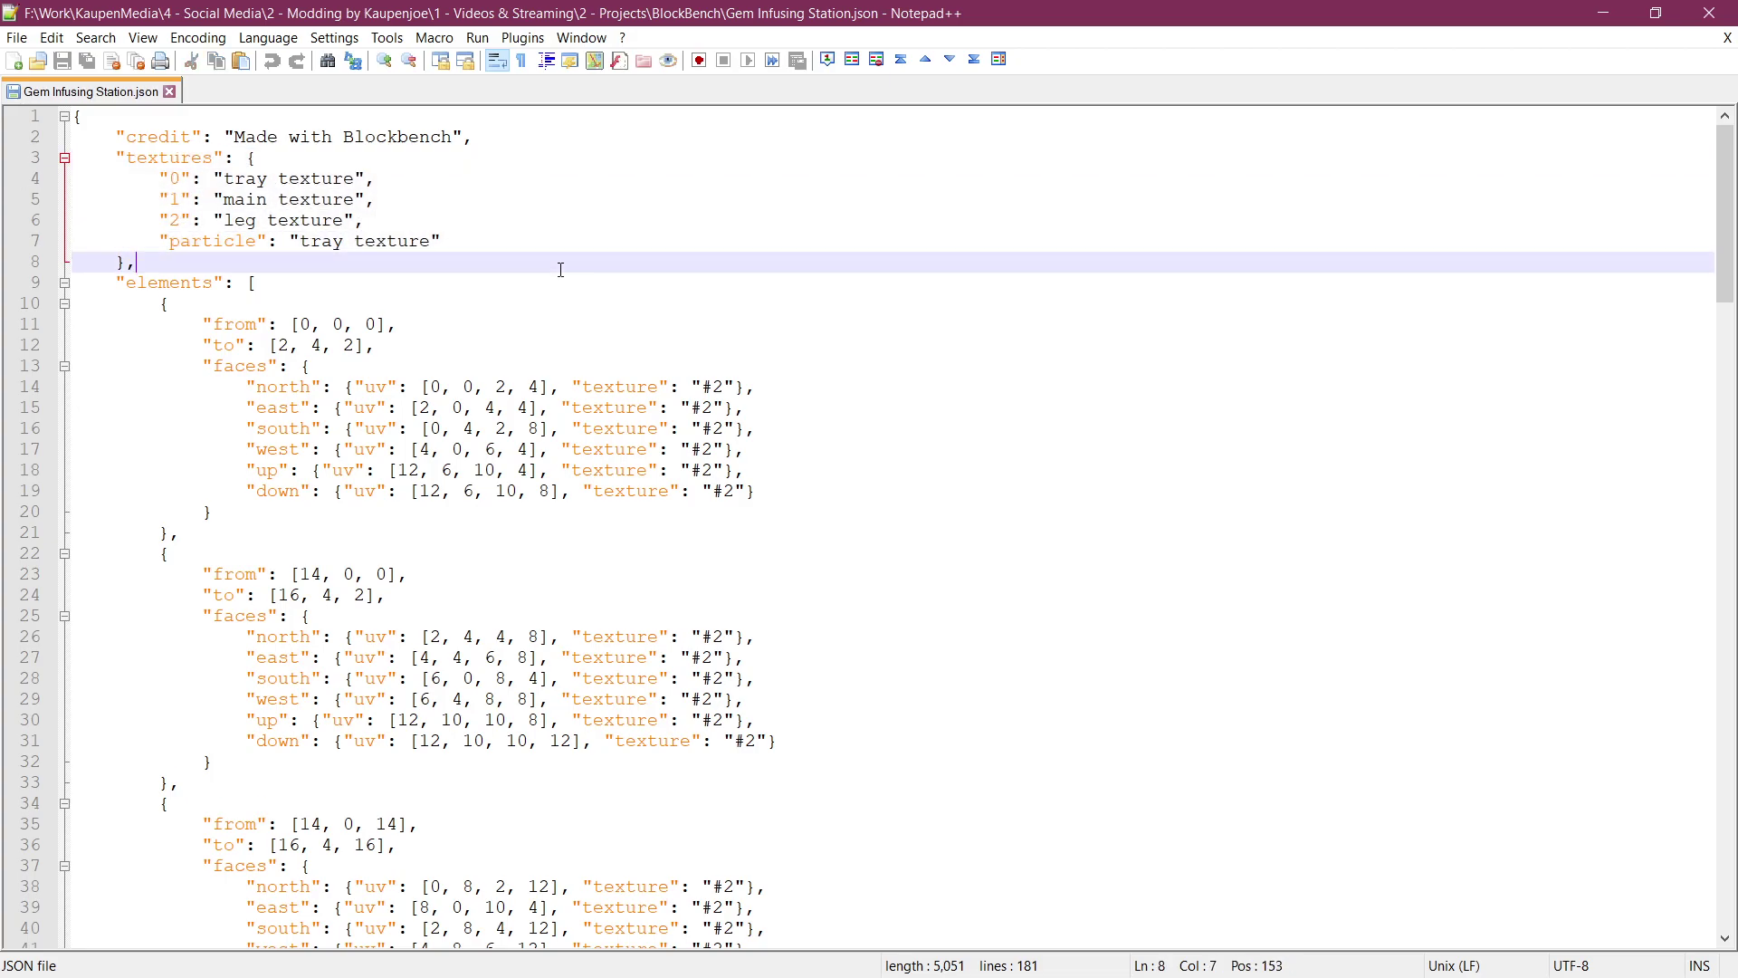
Switch back to Blockbench and save the project as Gem Infusing Station.bbmodel in the BlockBench folder.
key(alt+Tab)
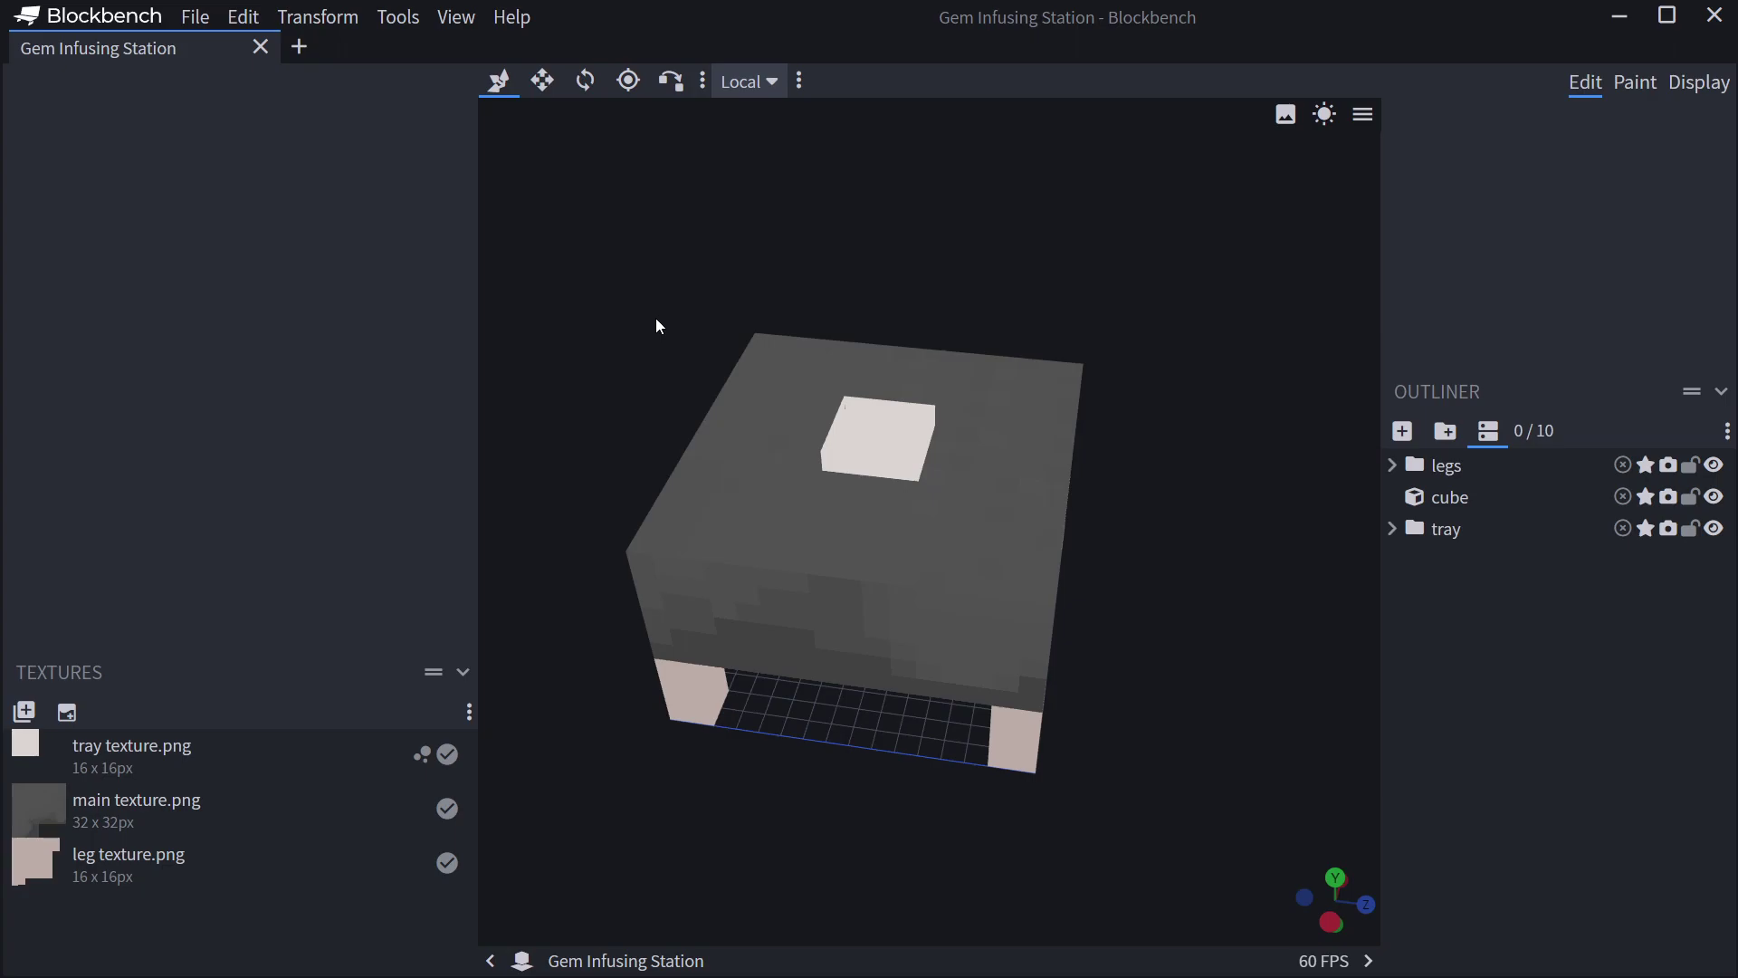
click(194, 17)
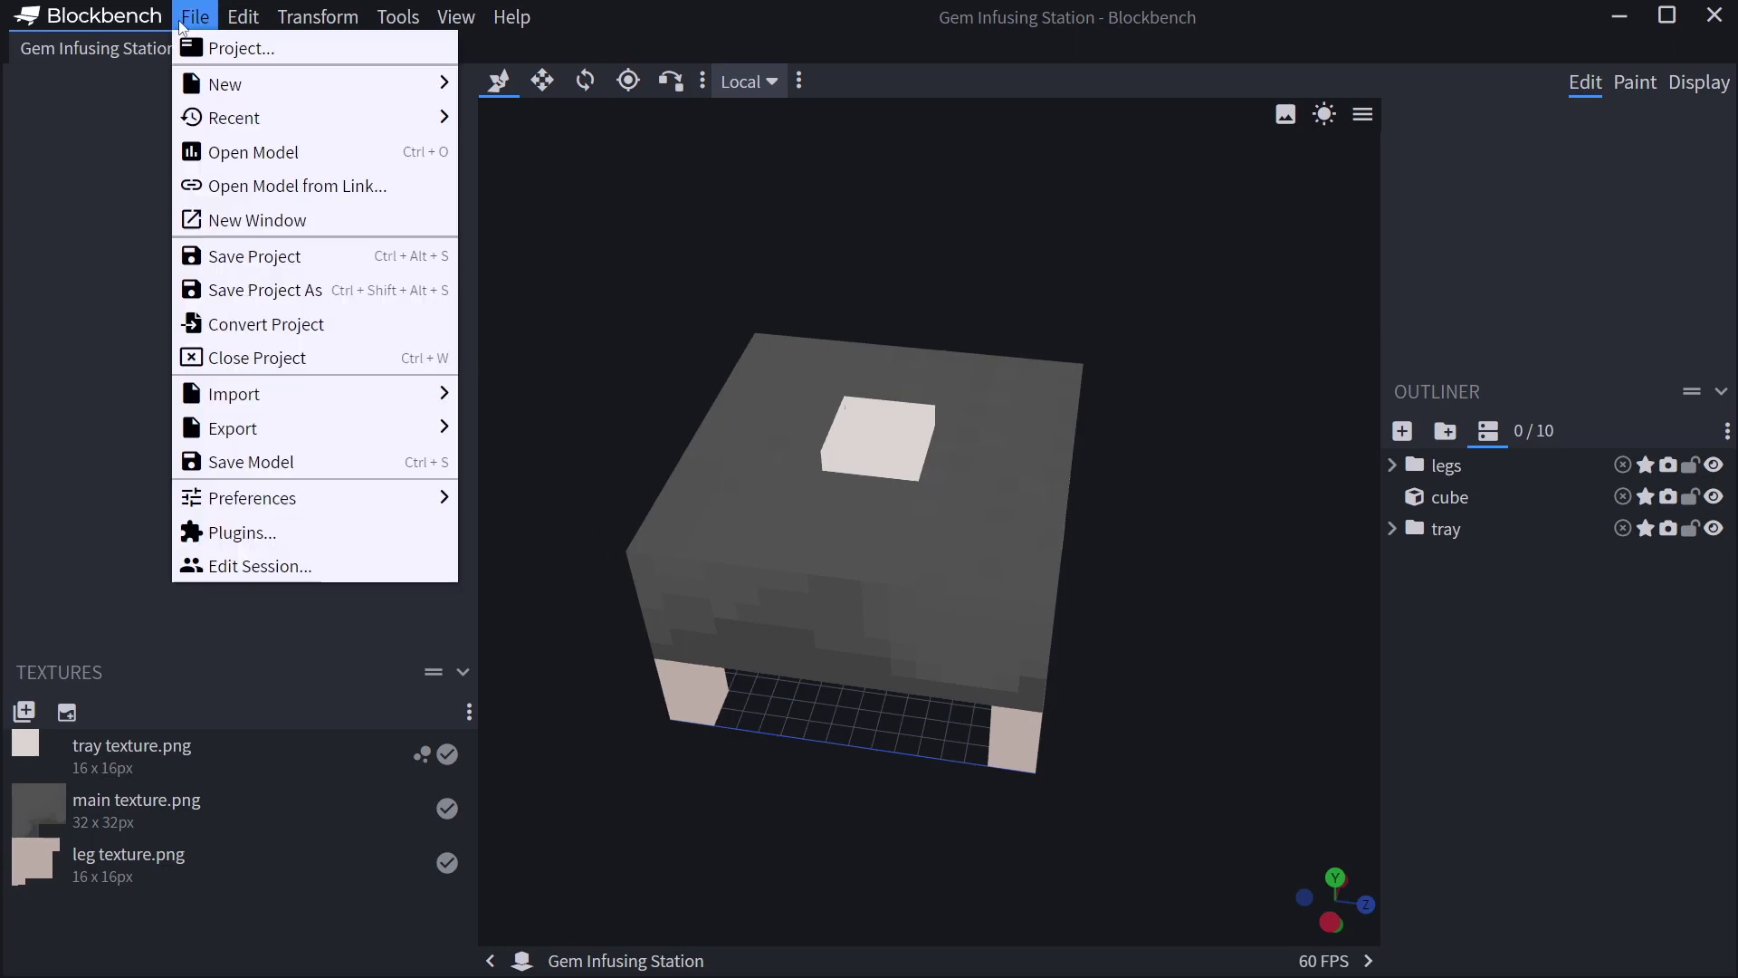
click(258, 263)
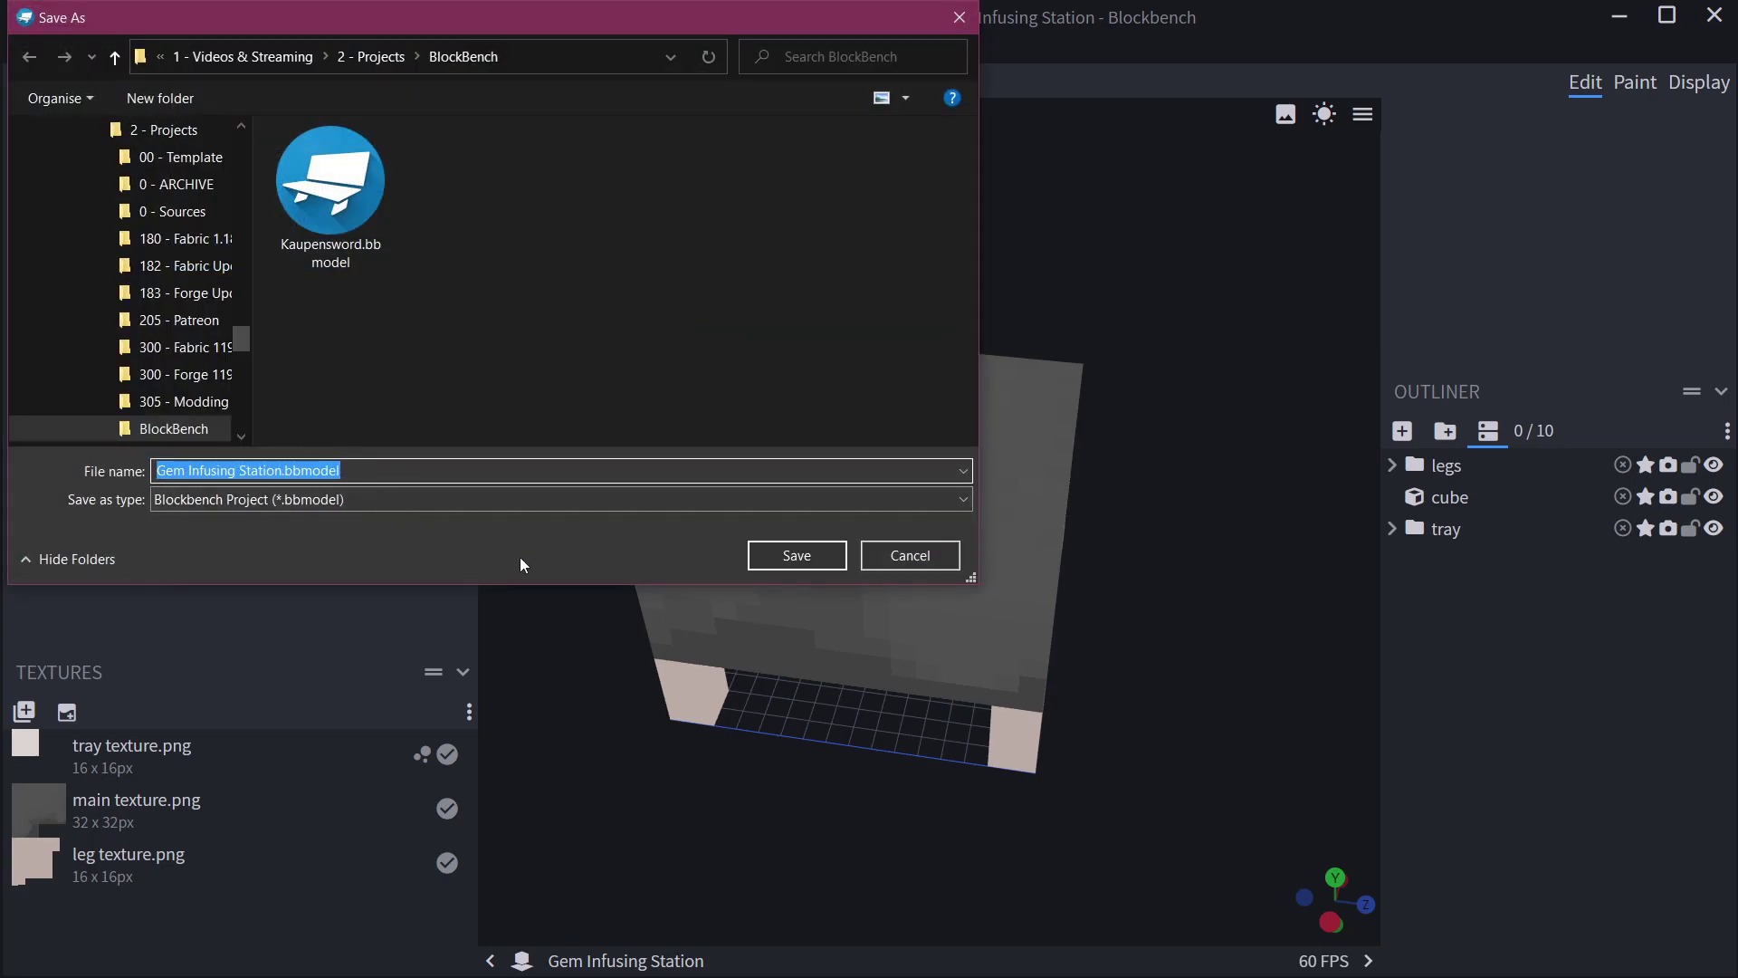
click(812, 554)
Paint the upper face of the tray's flat inner bottom cube with the brownish colour #8d766f.
drag(942, 804, 804, 787)
click(920, 417)
click(979, 796)
click(930, 425)
scroll(930, 425, up, 3)
drag(1118, 757, 1182, 827)
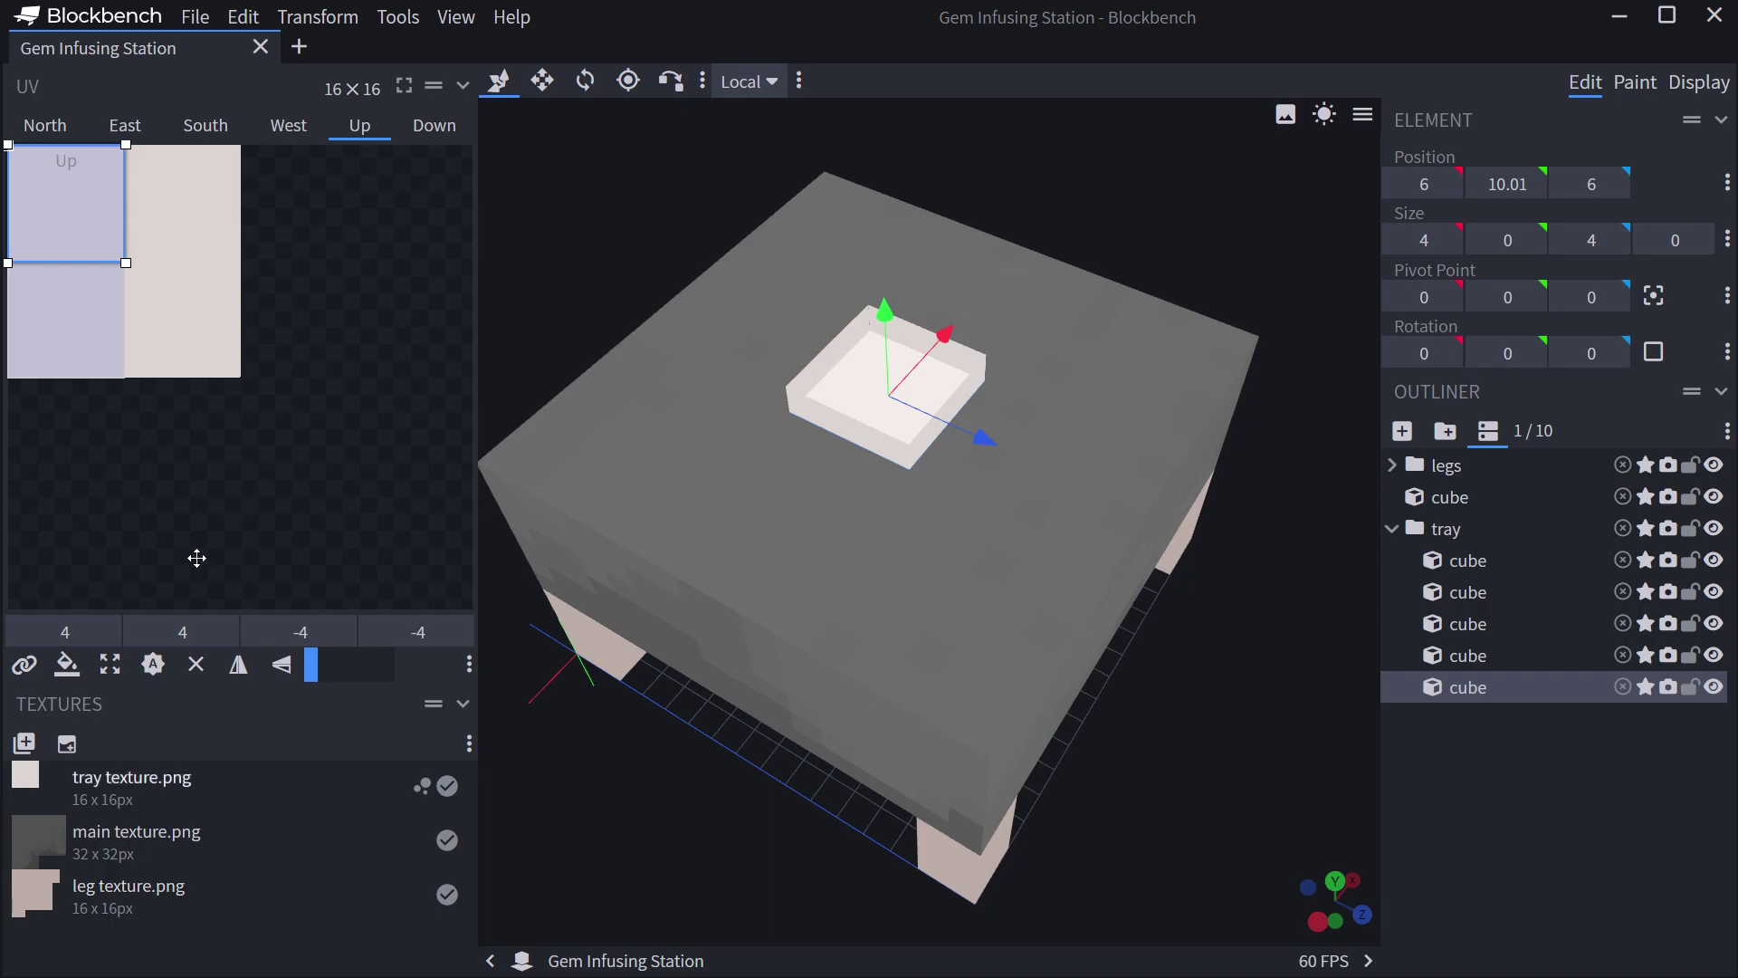
click(1634, 82)
drag(1460, 361, 1452, 357)
mouse_move(872, 362)
mouse_down()
mouse_move(818, 397)
mouse_move(846, 404)
mouse_up()
drag(1073, 303, 1077, 407)
drag(860, 443, 897, 485)
right_drag(1282, 238, 1269, 141)
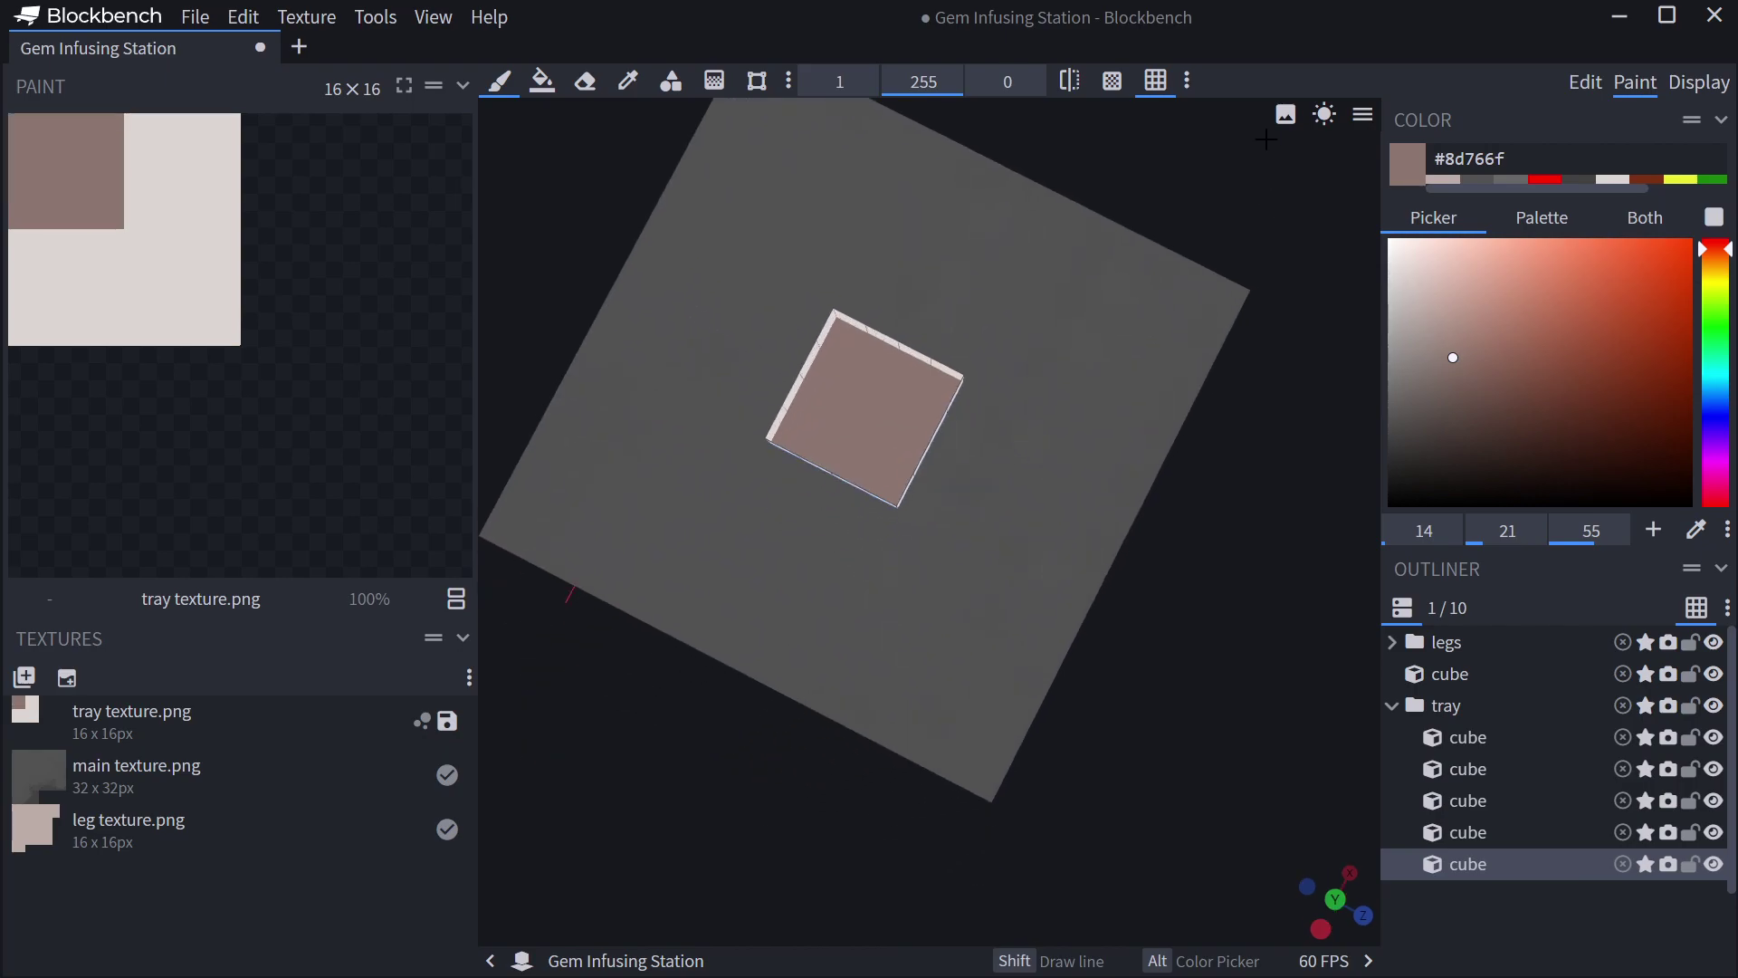
drag(1268, 141, 1270, 63)
Return to Edit mode and save the model together with the repainted tray texture.
click(1585, 83)
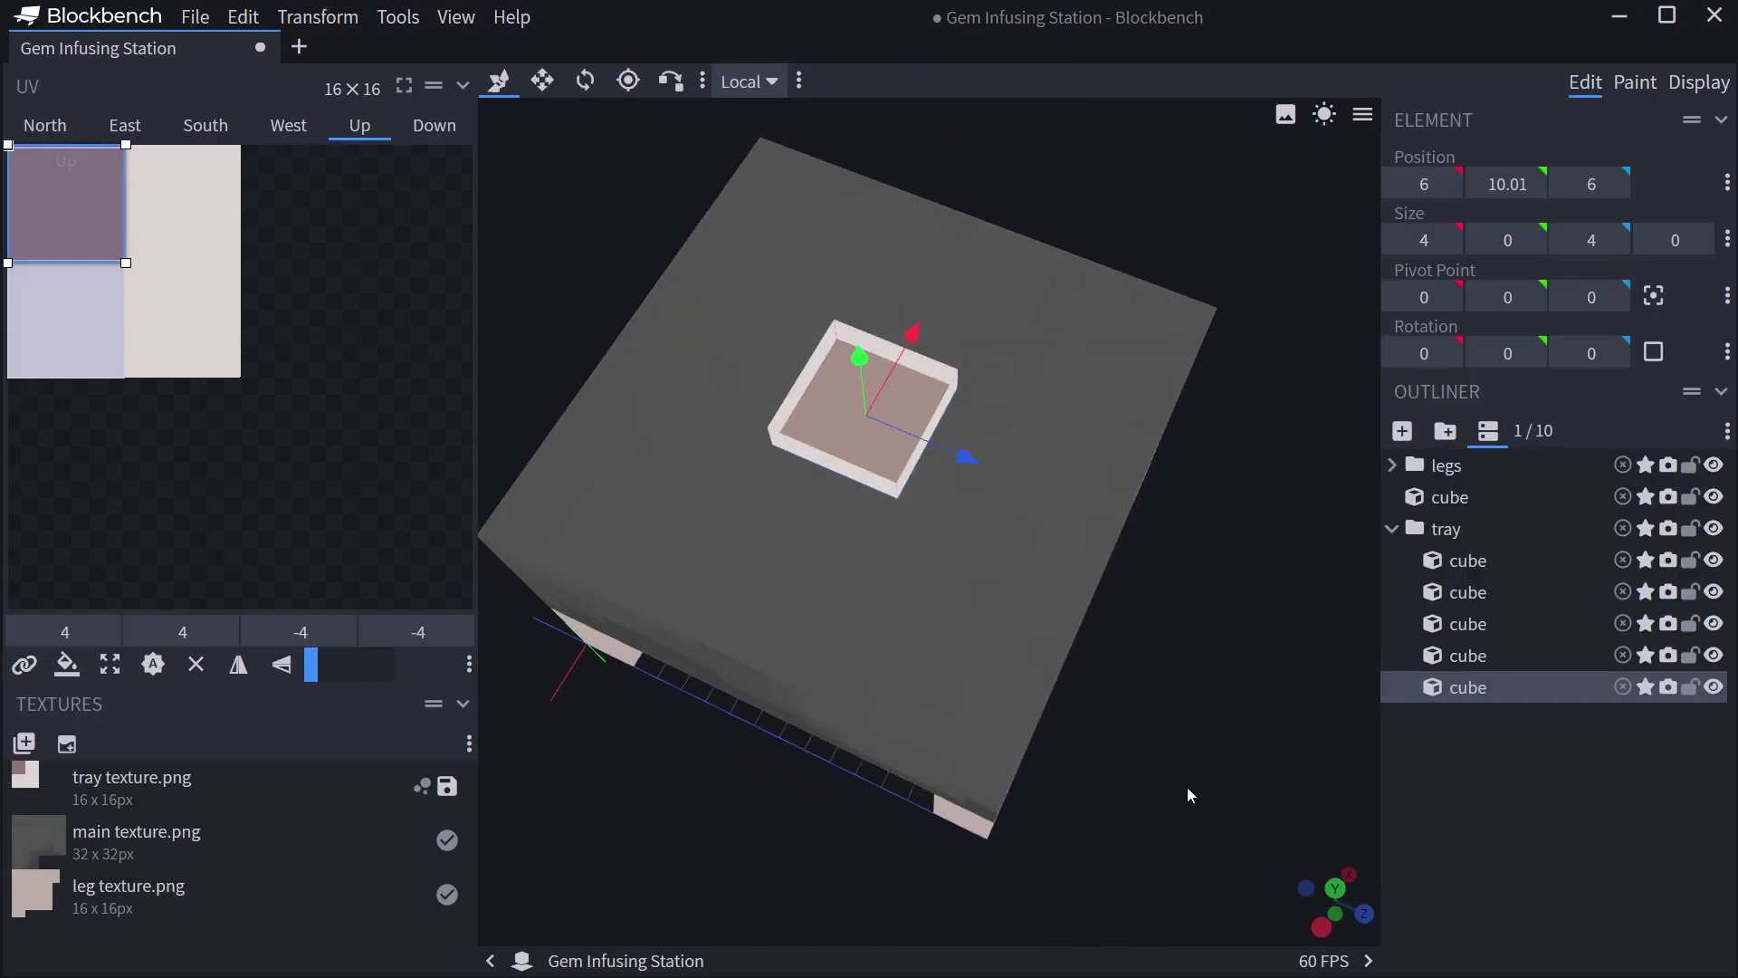
key(ctrl+s)
click(931, 421)
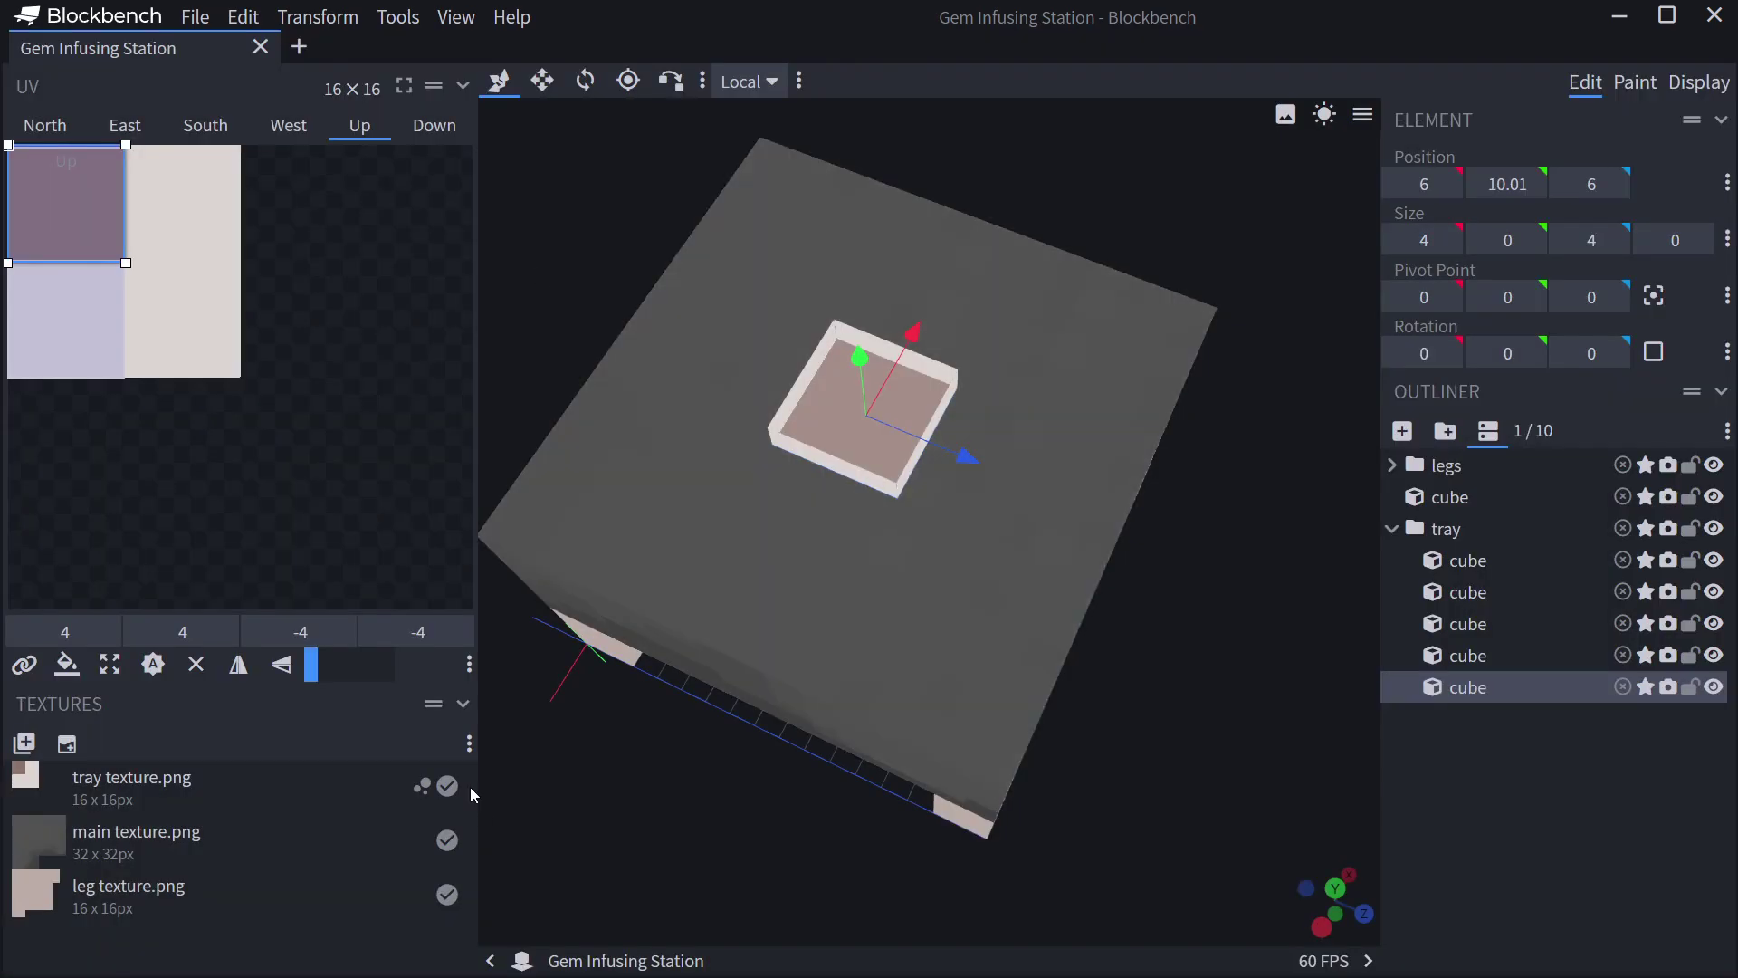
click(444, 797)
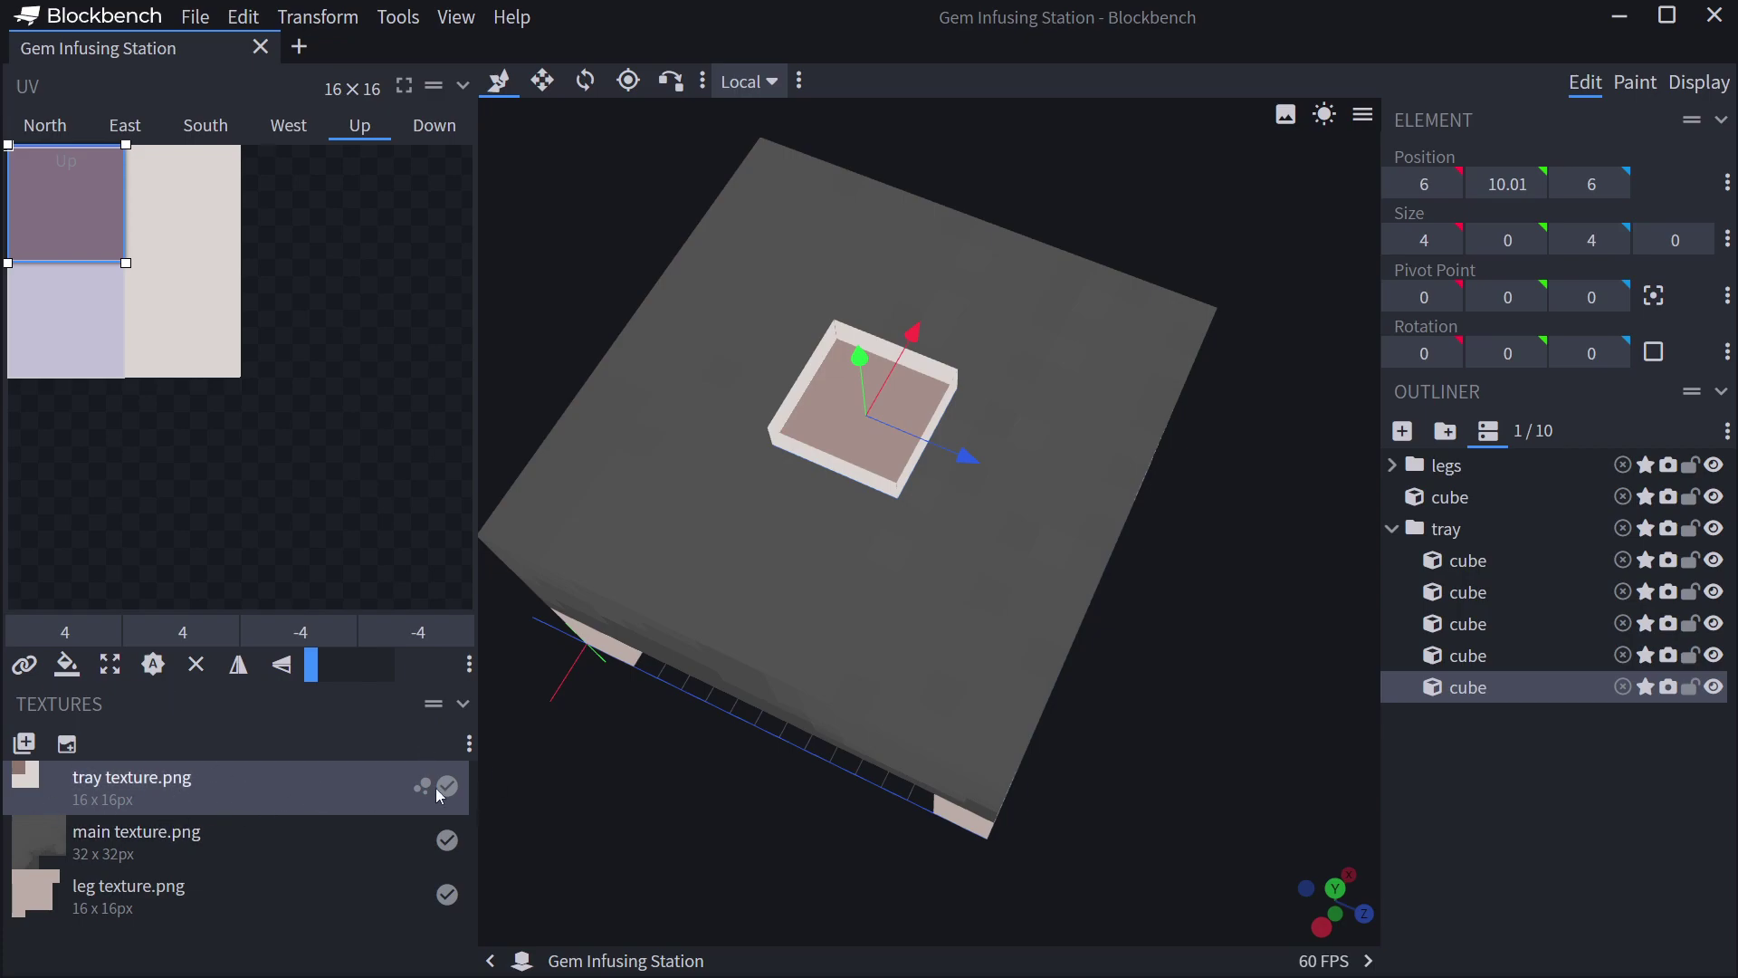
drag(747, 867, 1195, 760)
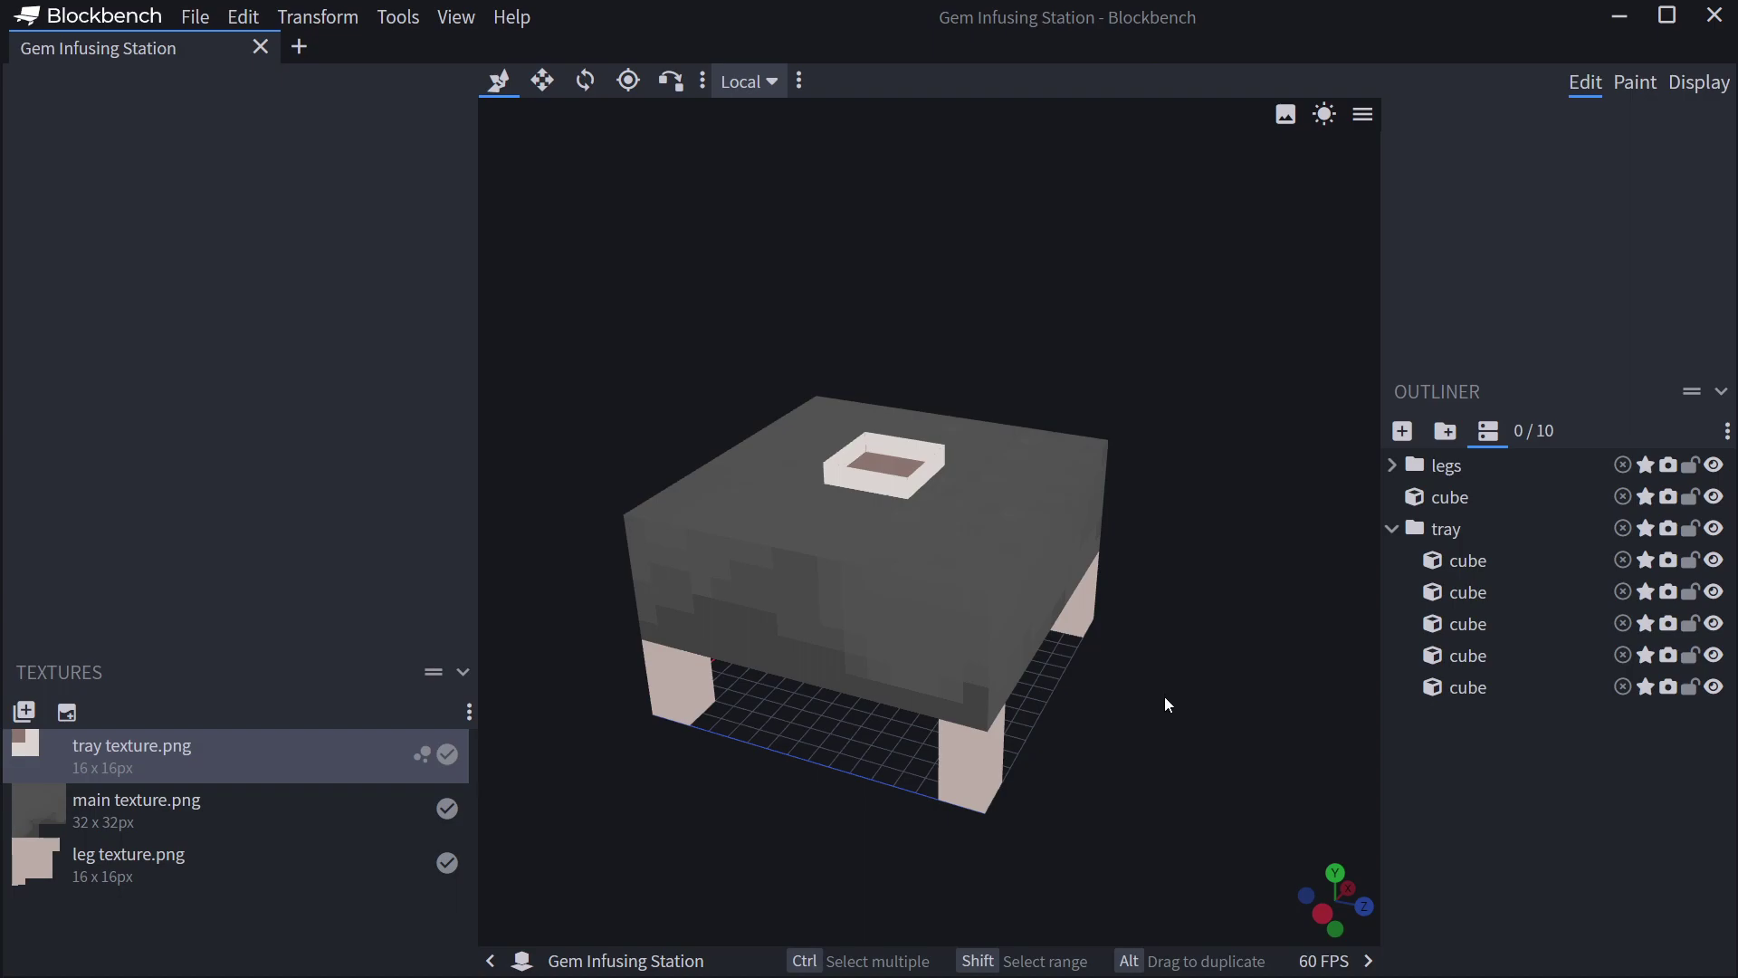
Review the list of installed plugins, then close it.
click(194, 16)
click(226, 528)
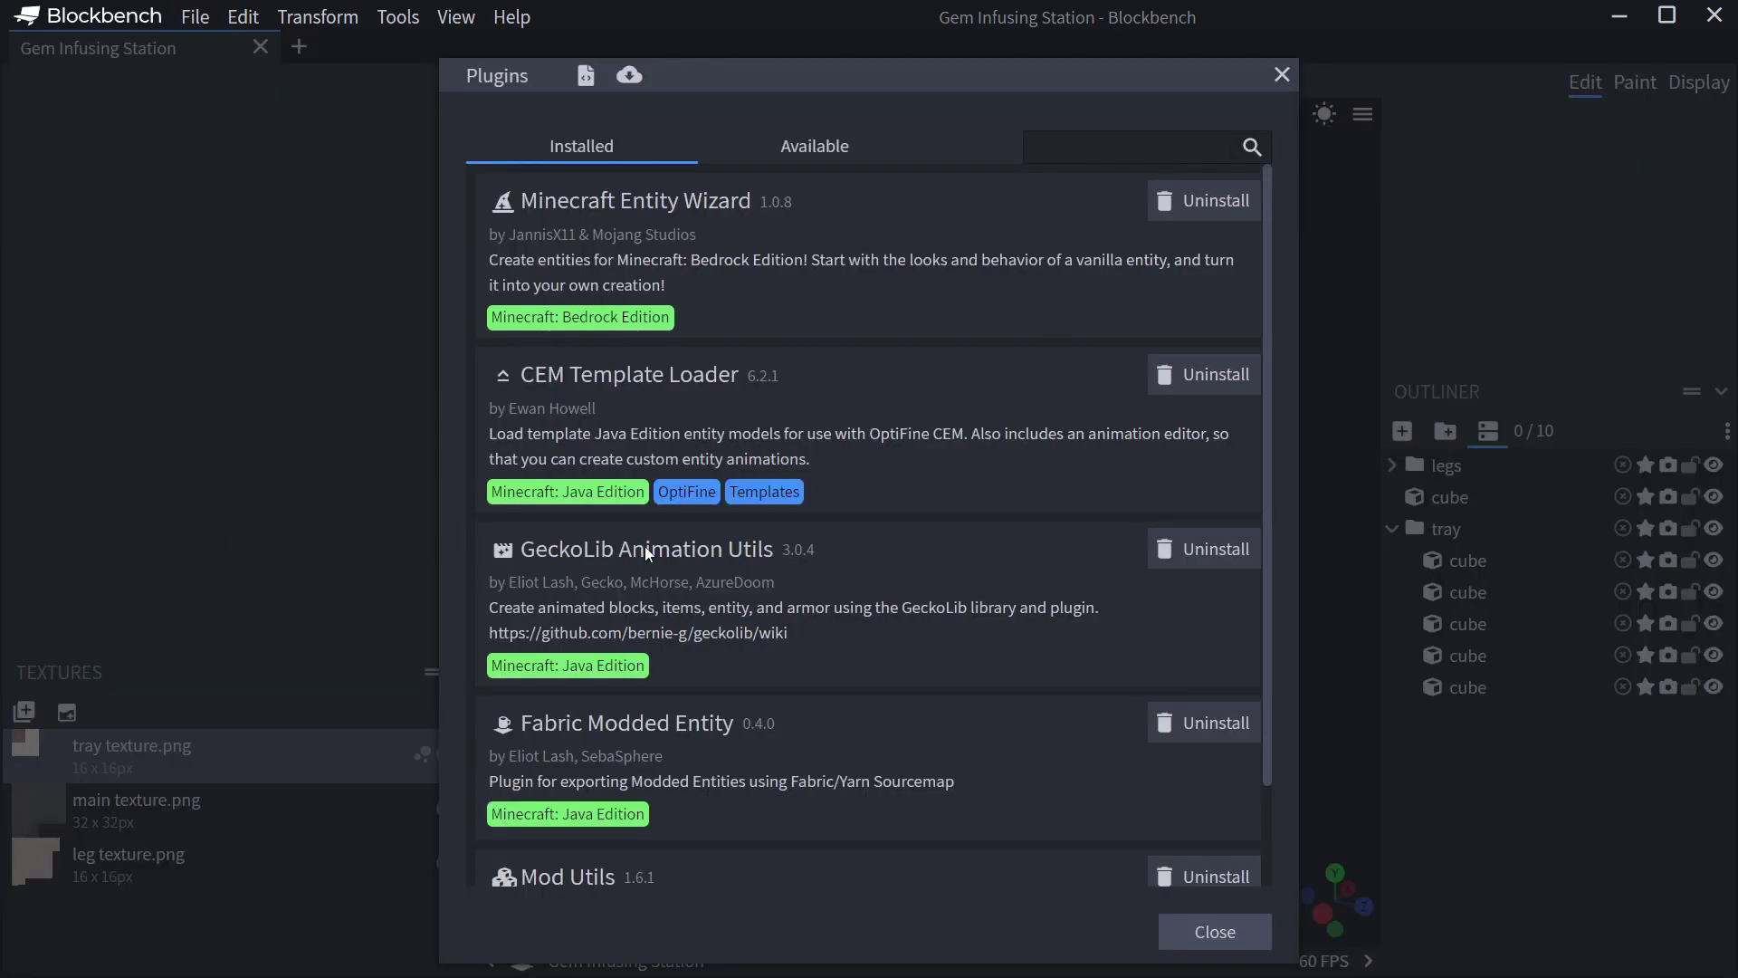
scroll(645, 545, down, 2)
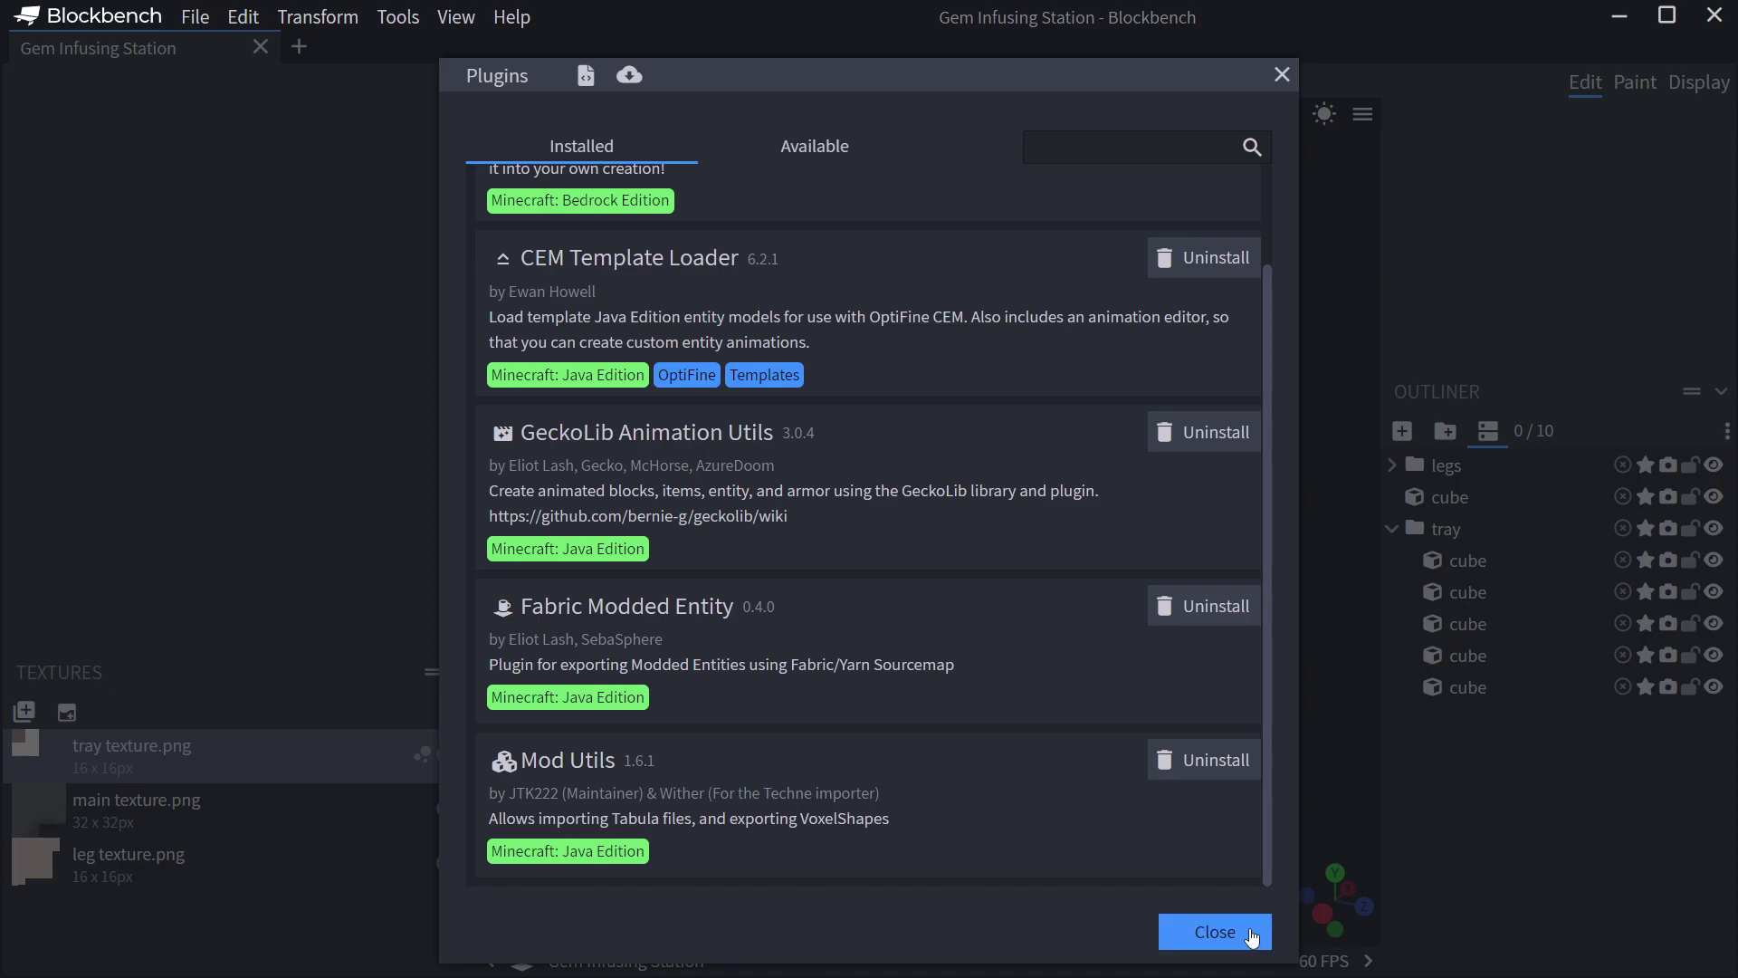
click(1214, 932)
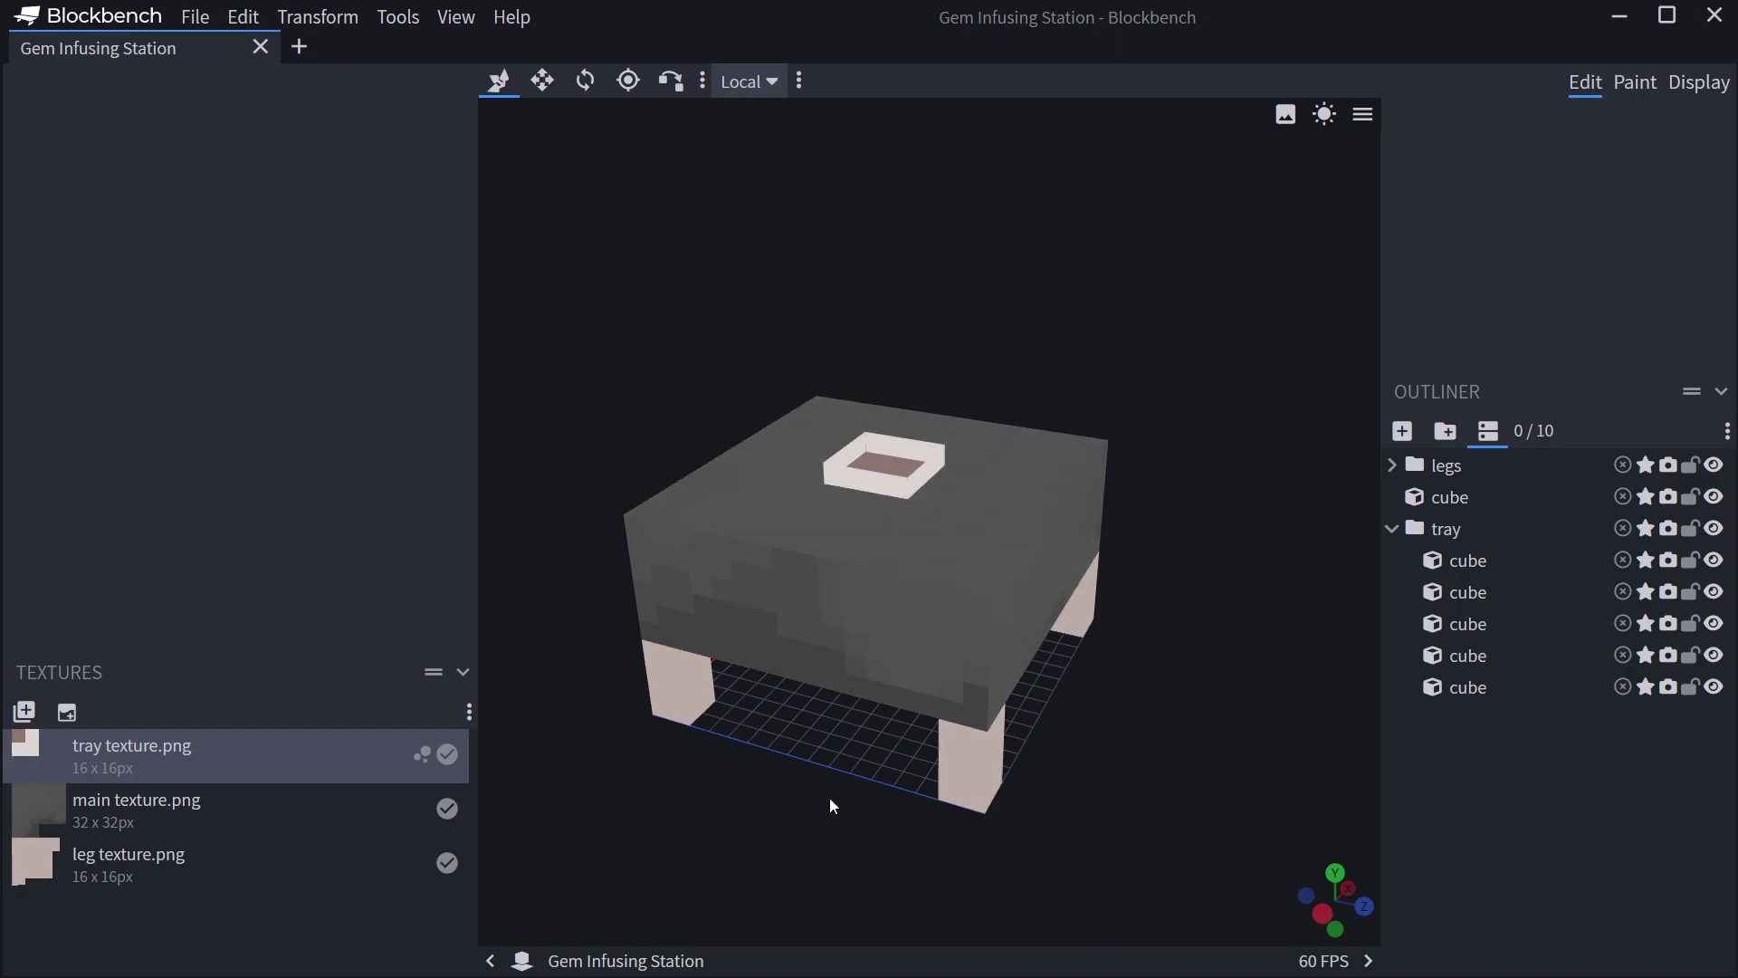
mouse_move(833, 805)
mouse_down()
mouse_move(931, 749)
mouse_move(850, 796)
mouse_move(851, 818)
mouse_up()
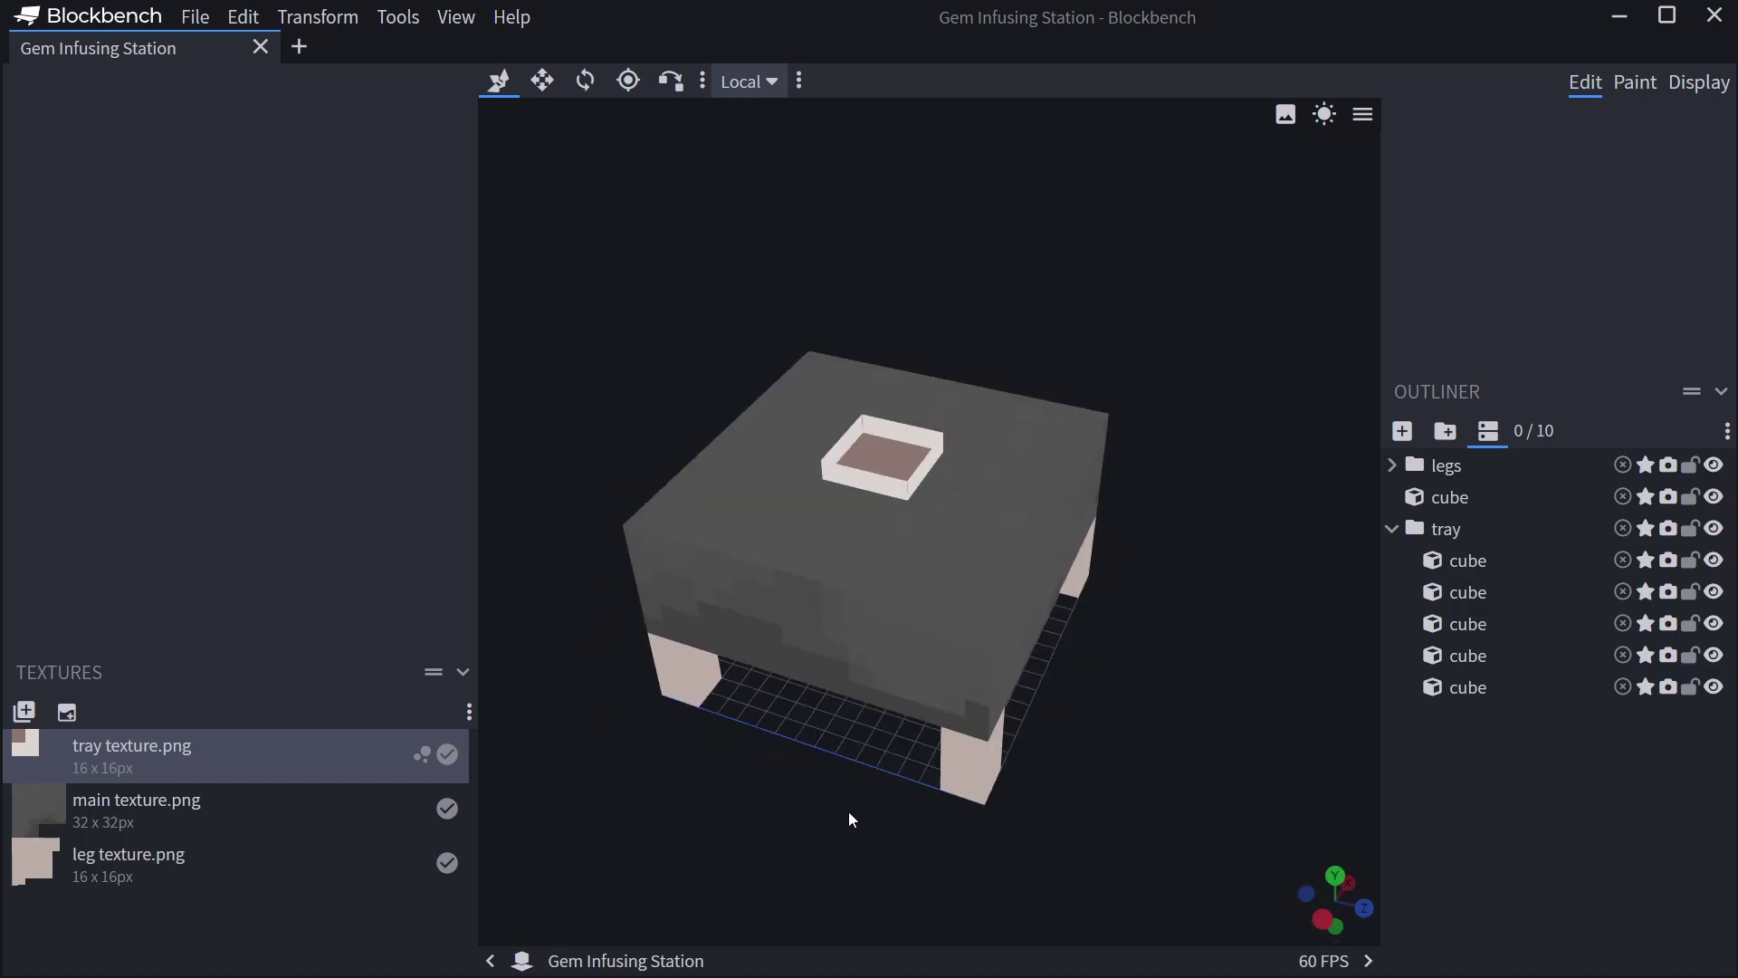